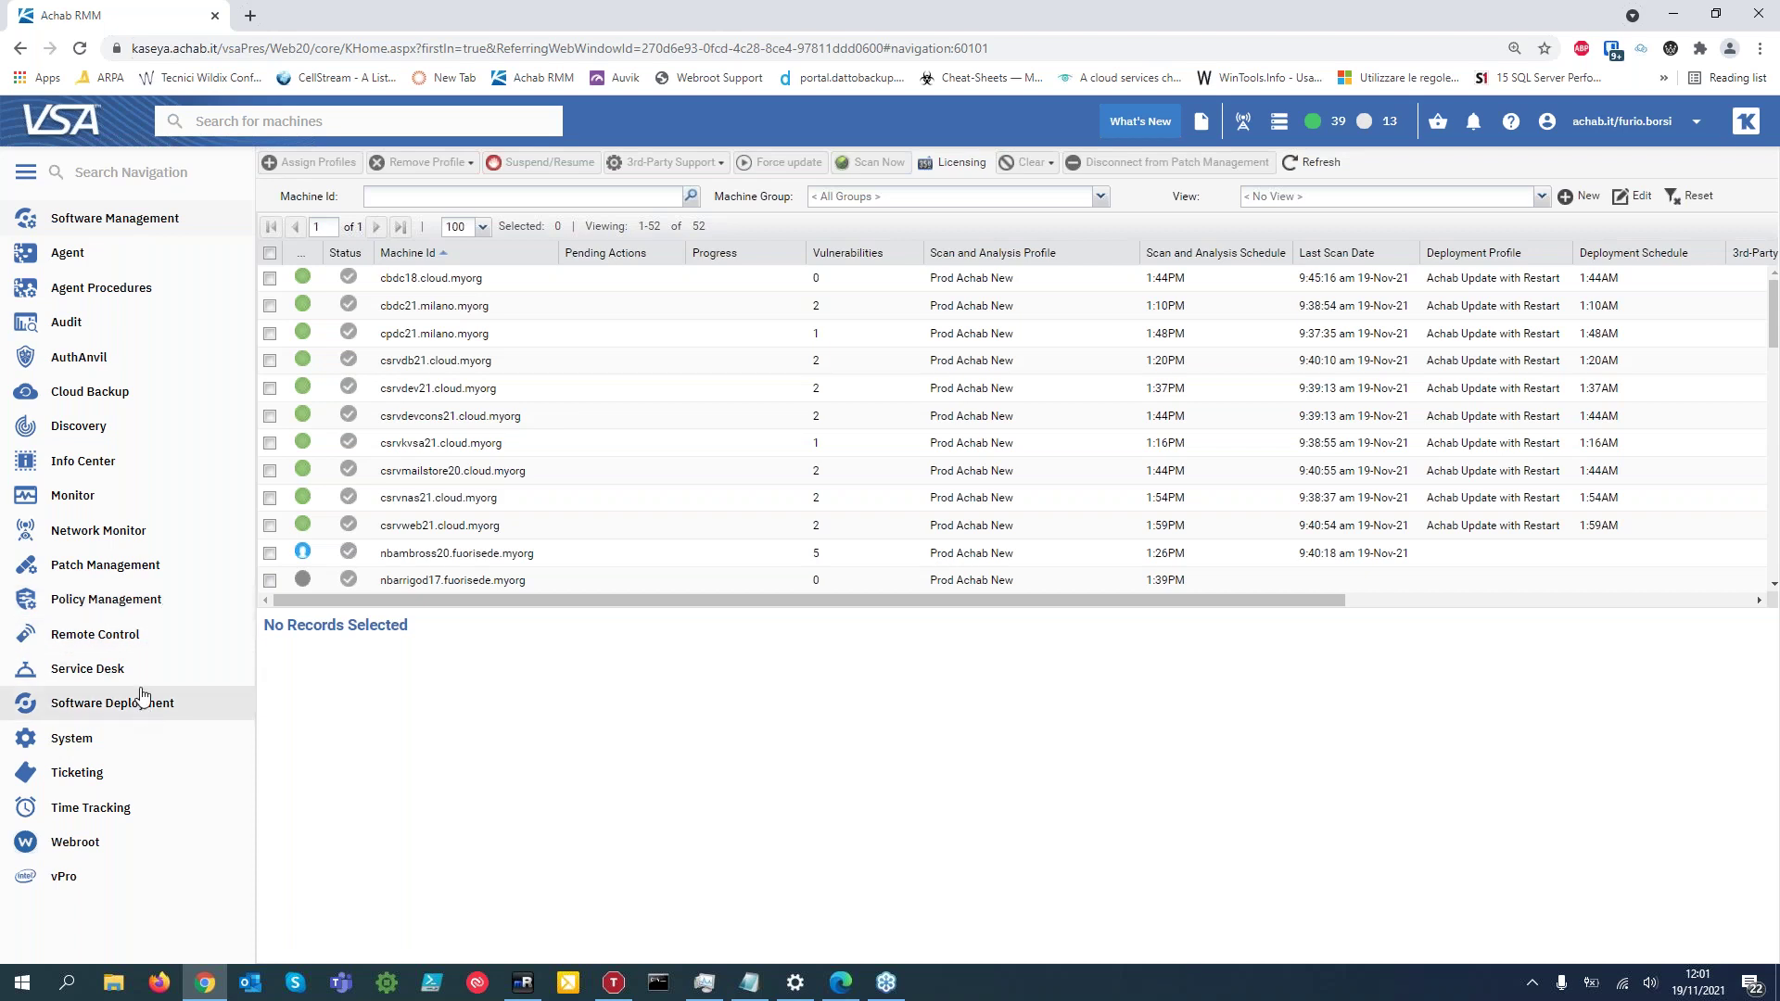
Expand the Software Management module and sort the machine list by vulnerabilities in descending order.
{"action": "left_click", "coordinate": [115, 223]}
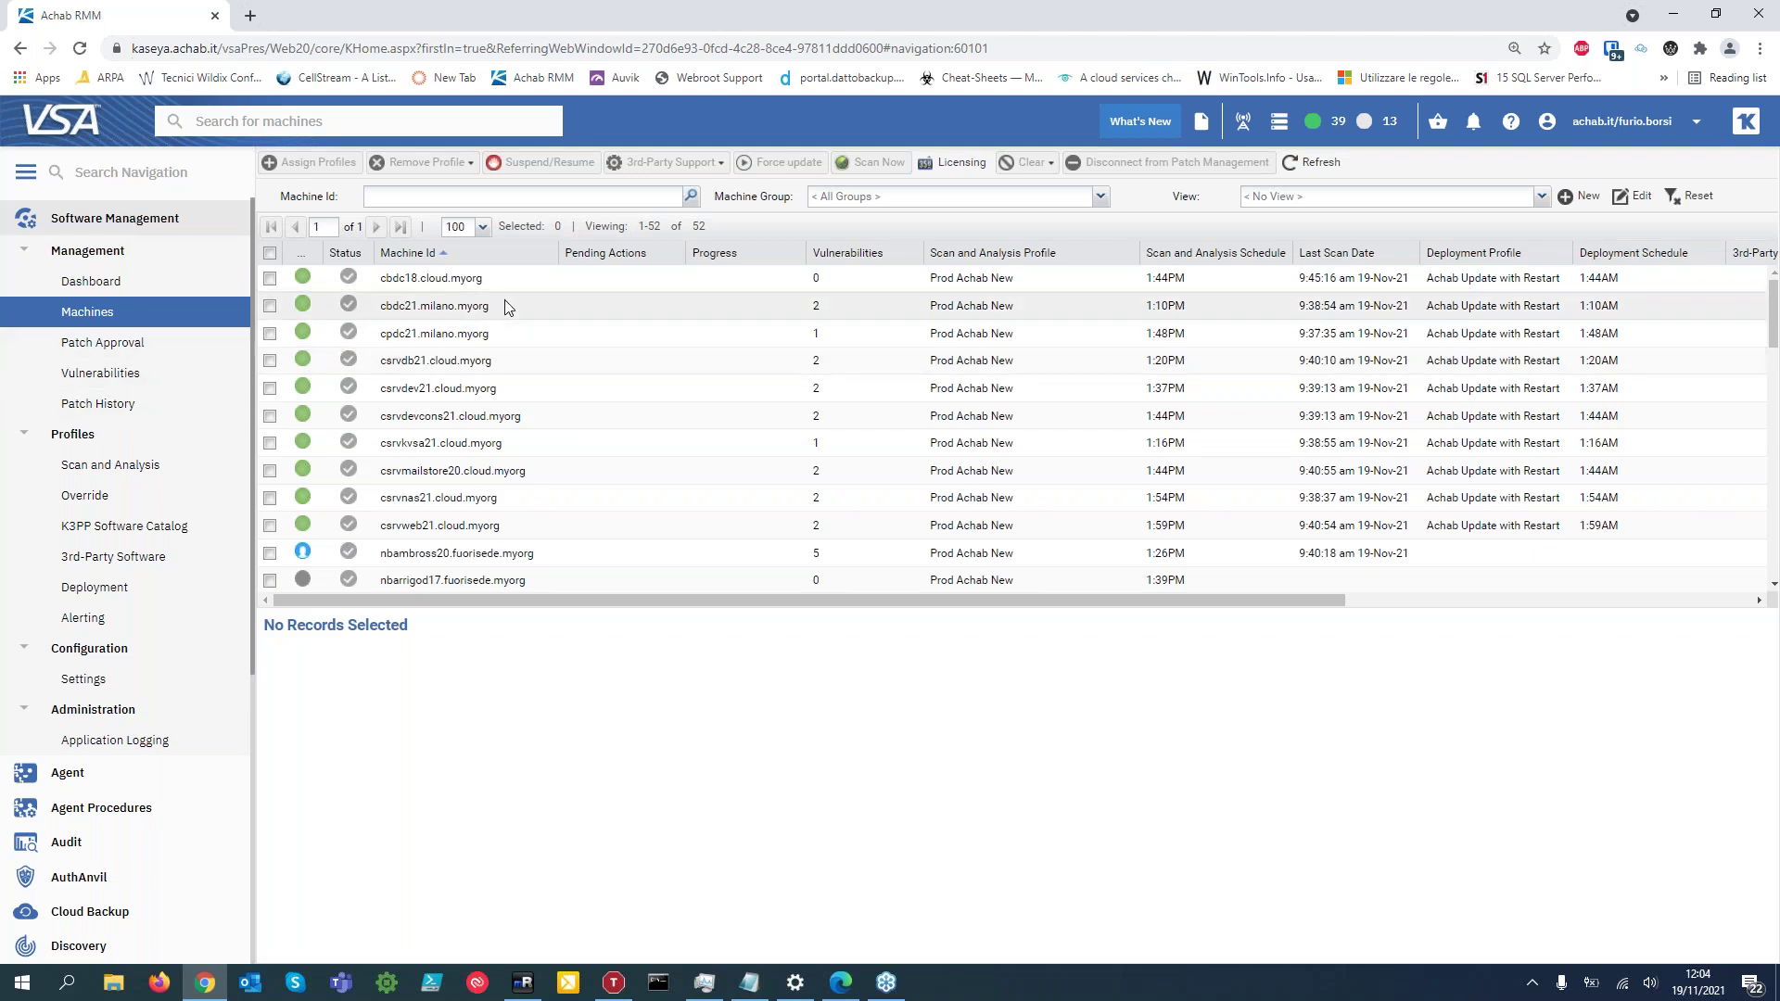
{"action": "left_click", "coordinate": [841, 256]}
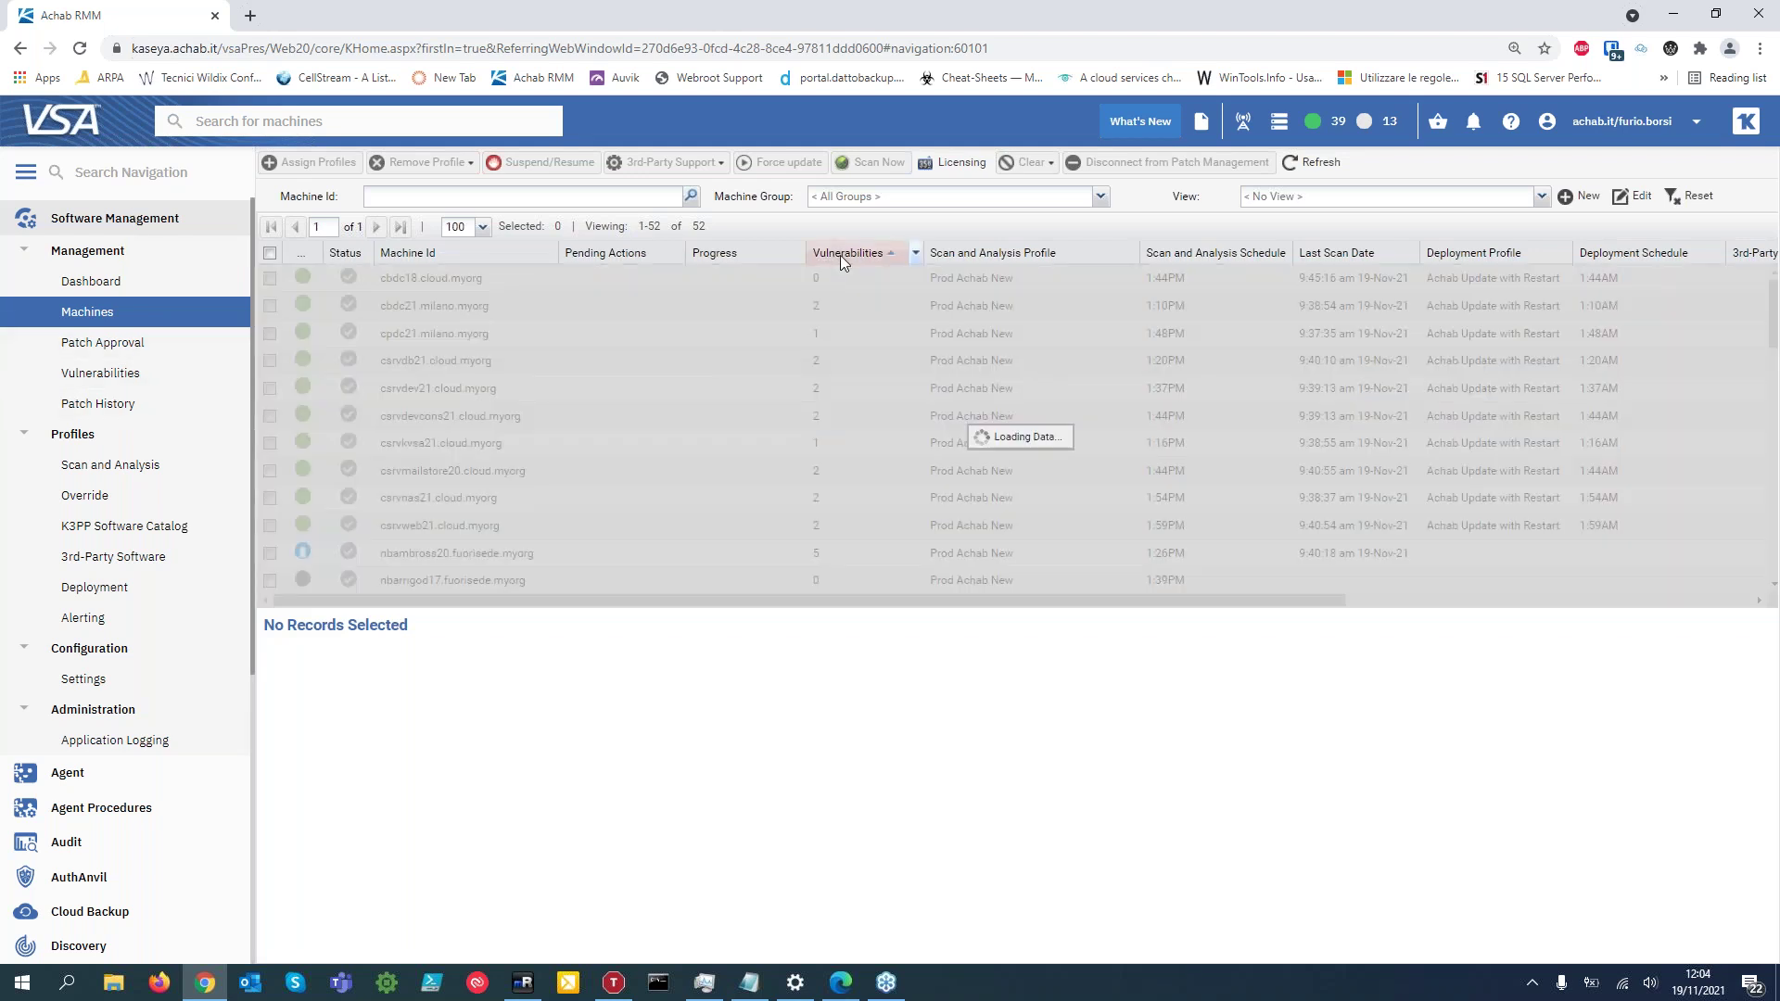
{"action": "left_click", "coordinate": [855, 263]}
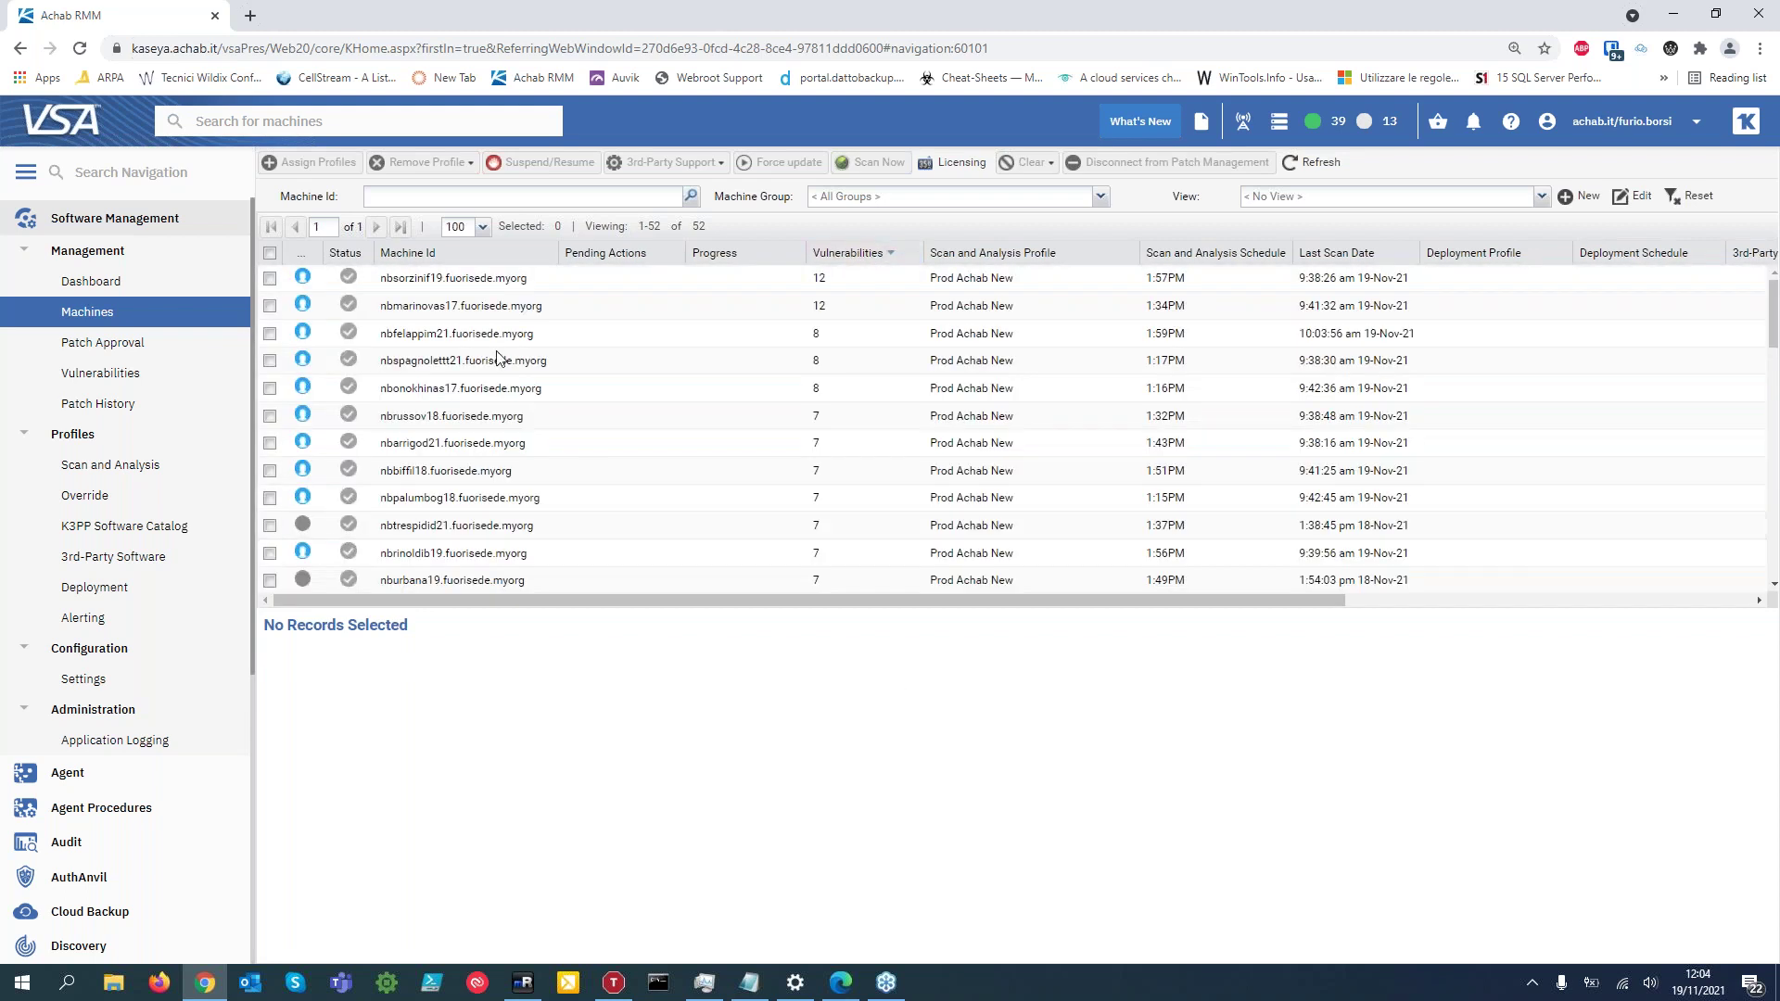
Show the top-listed machine's vulnerabilities in an enlarged details area and examine products such as OpenVPN, Shotcut and Python 3.9.
{"action": "left_click", "coordinate": [492, 280]}
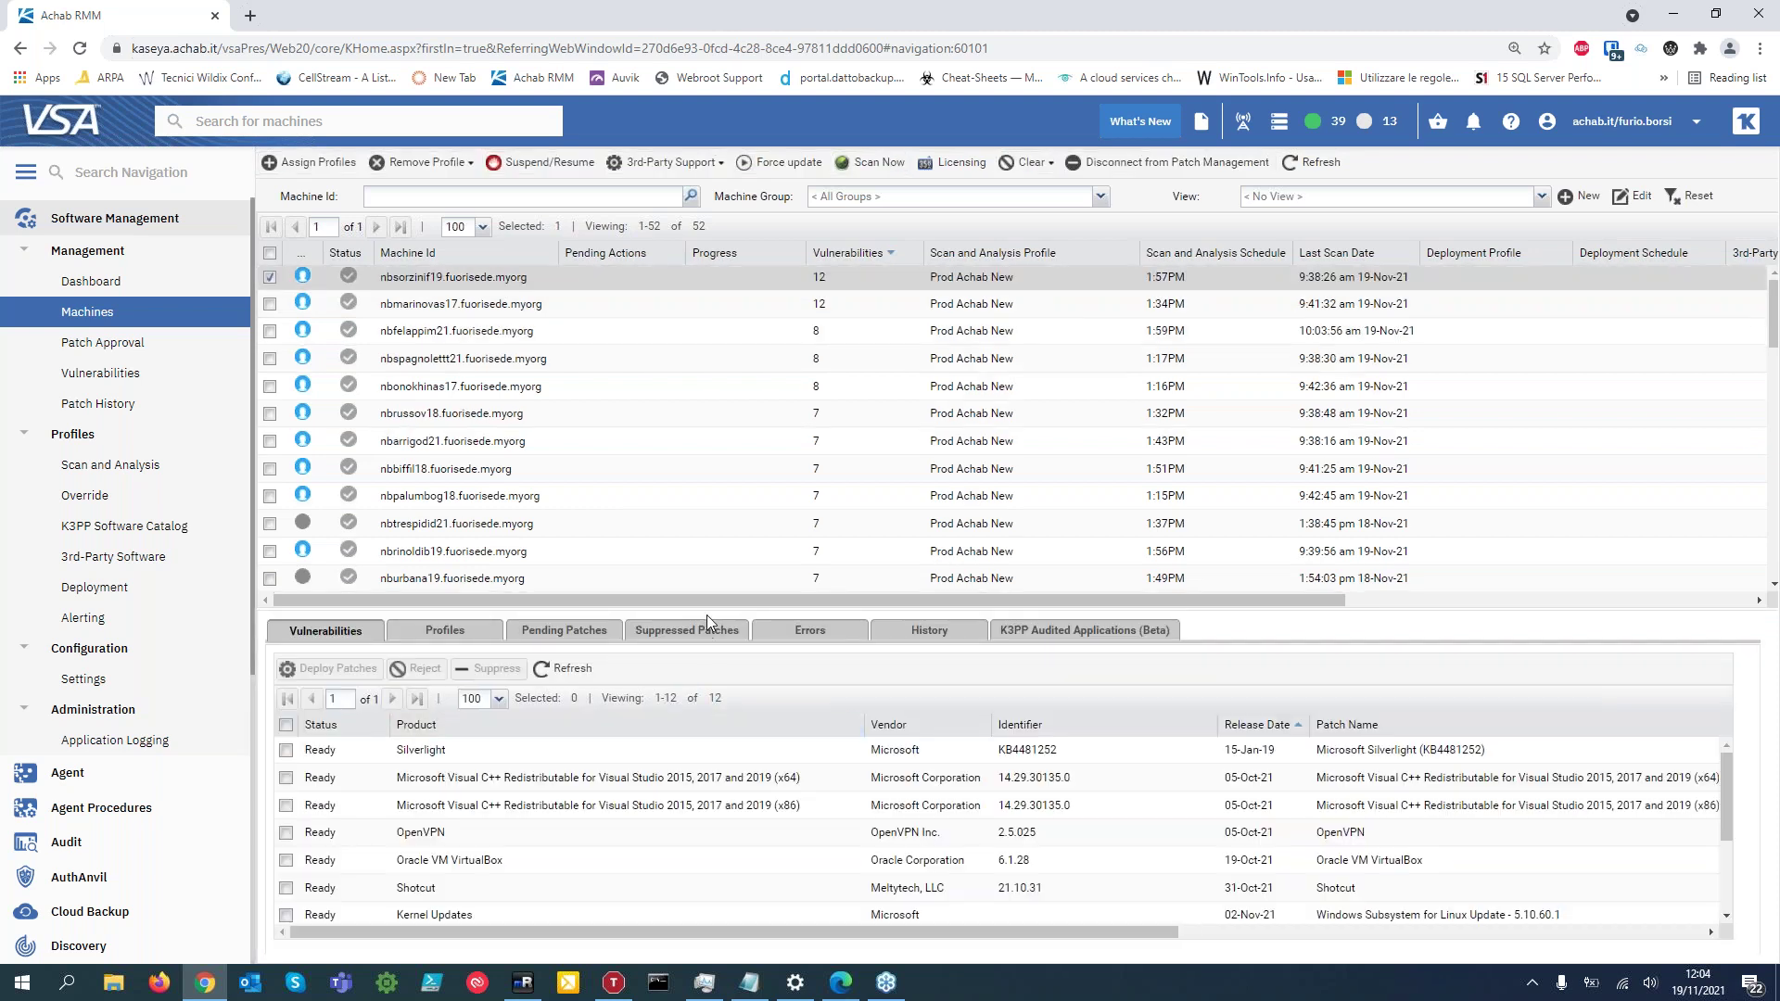
{"action": "left_click_drag", "start_coordinate": [706, 608], "coordinate": [737, 401]}
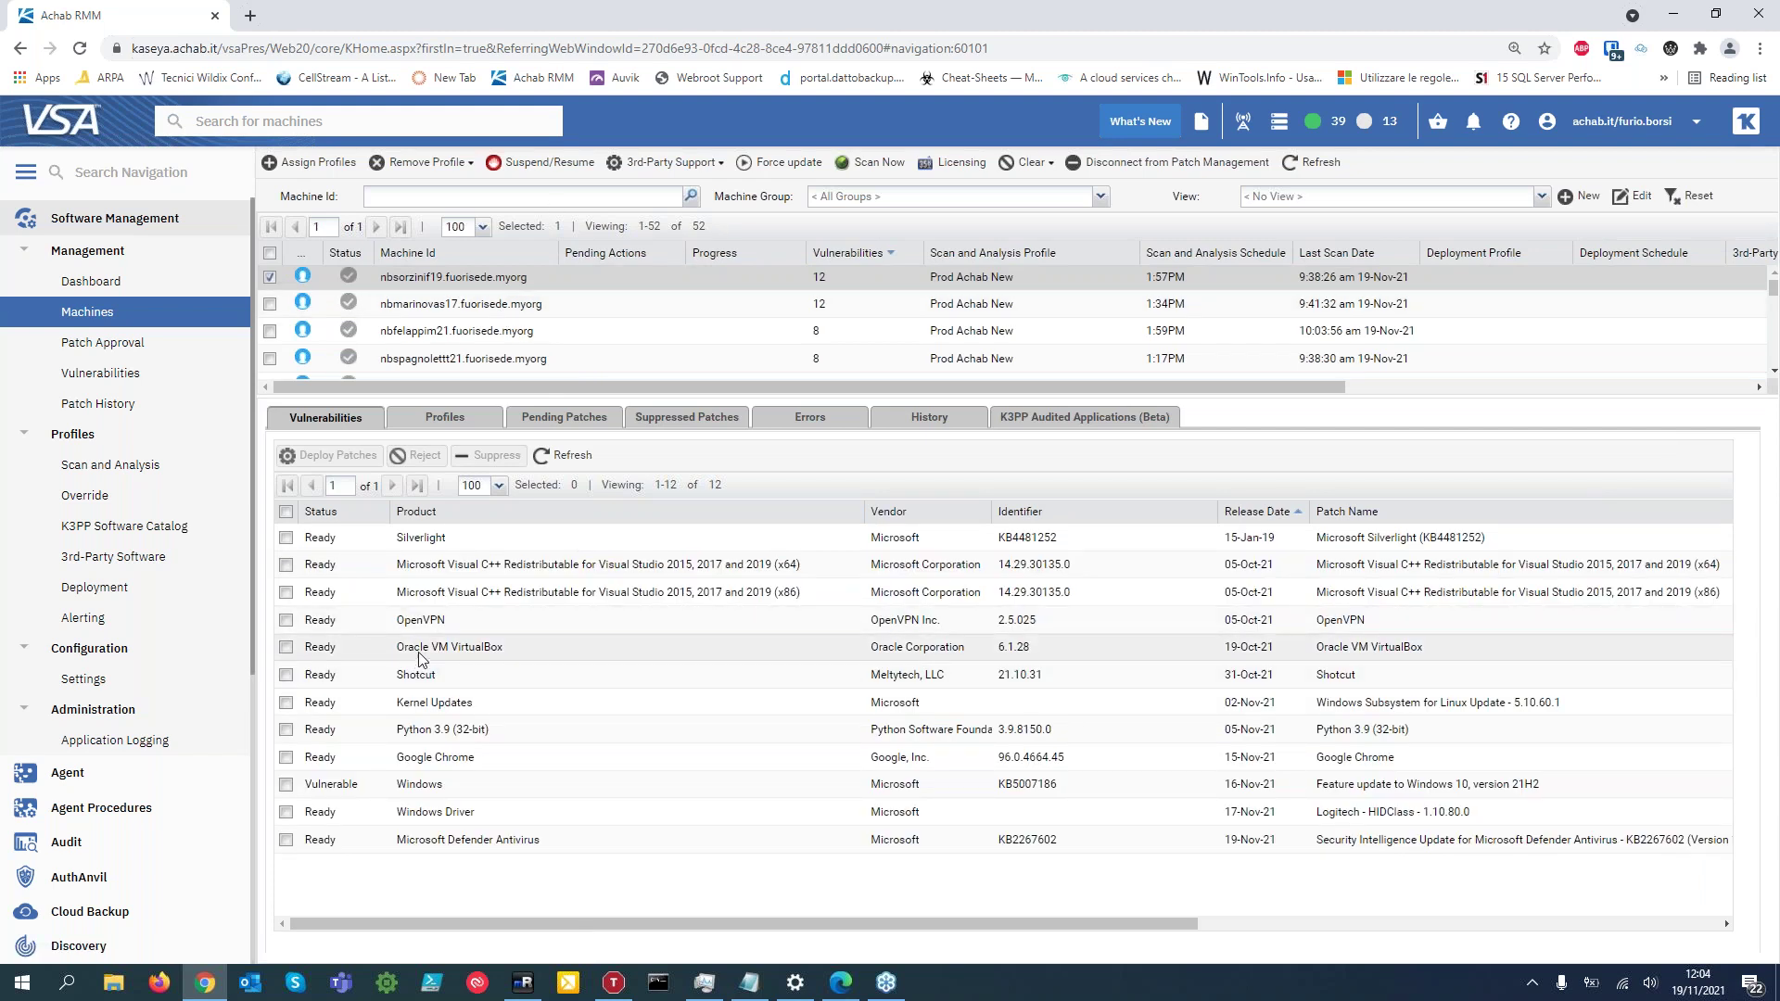
{"action": "left_click", "coordinate": [429, 621]}
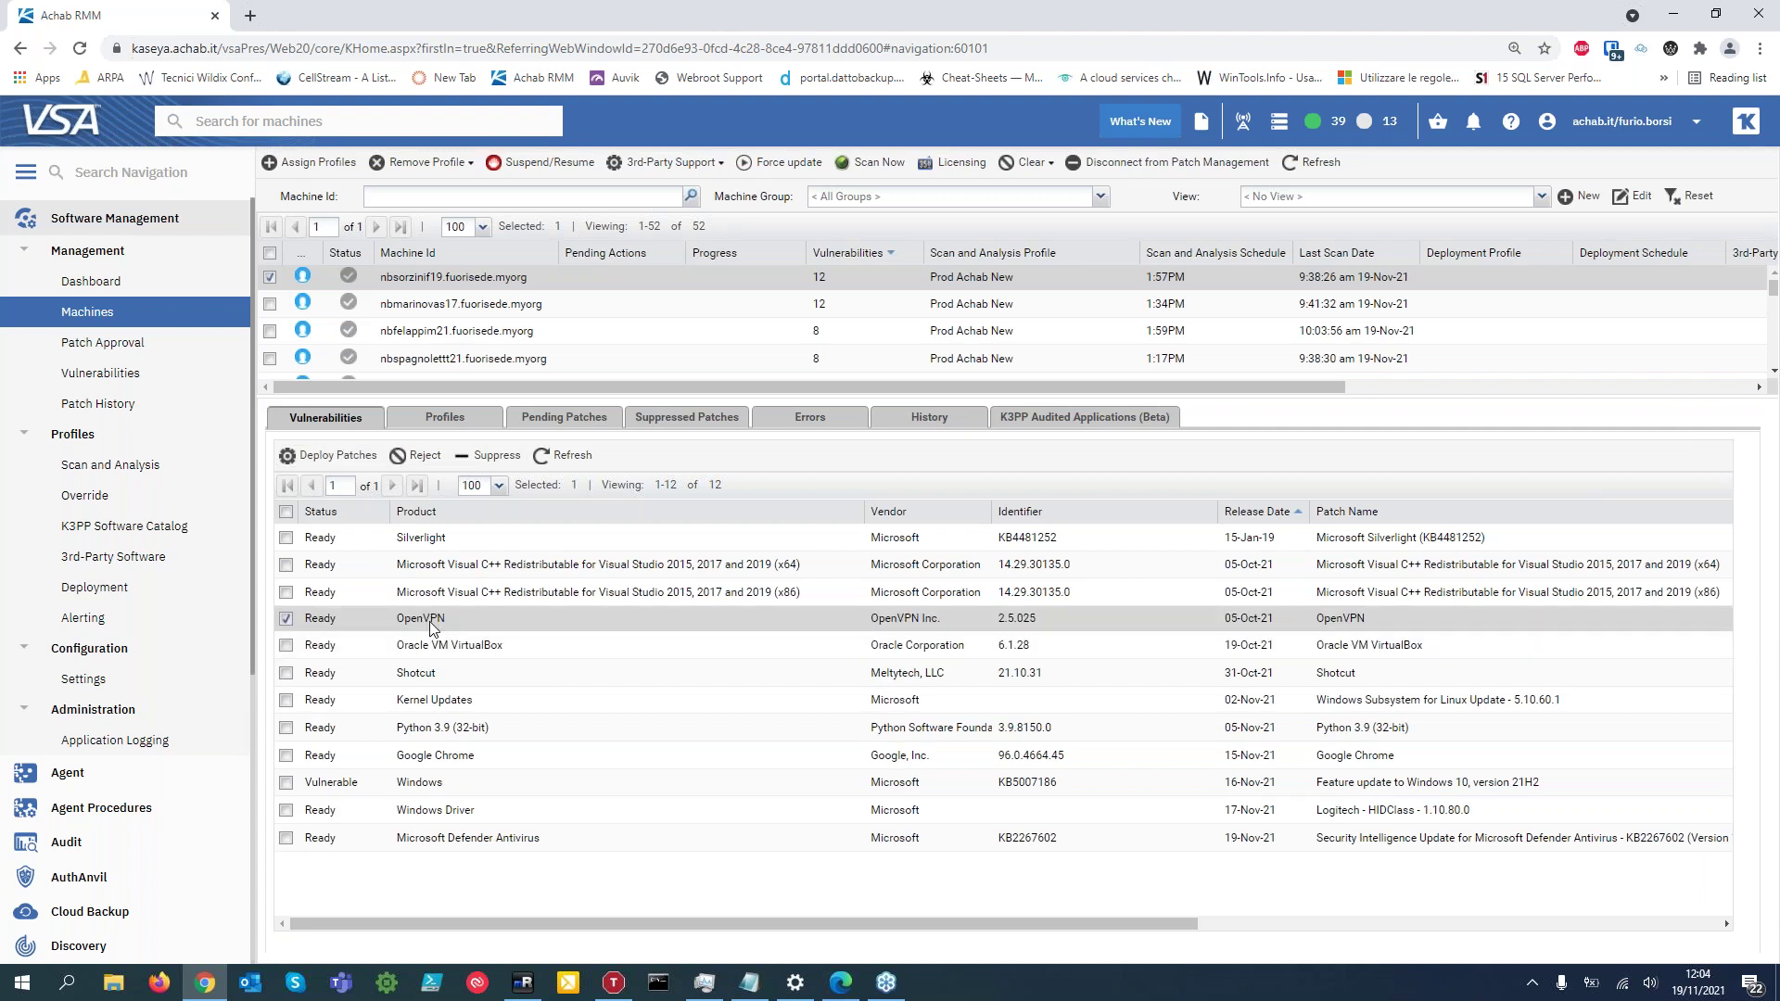
{"action": "left_click", "coordinate": [462, 677]}
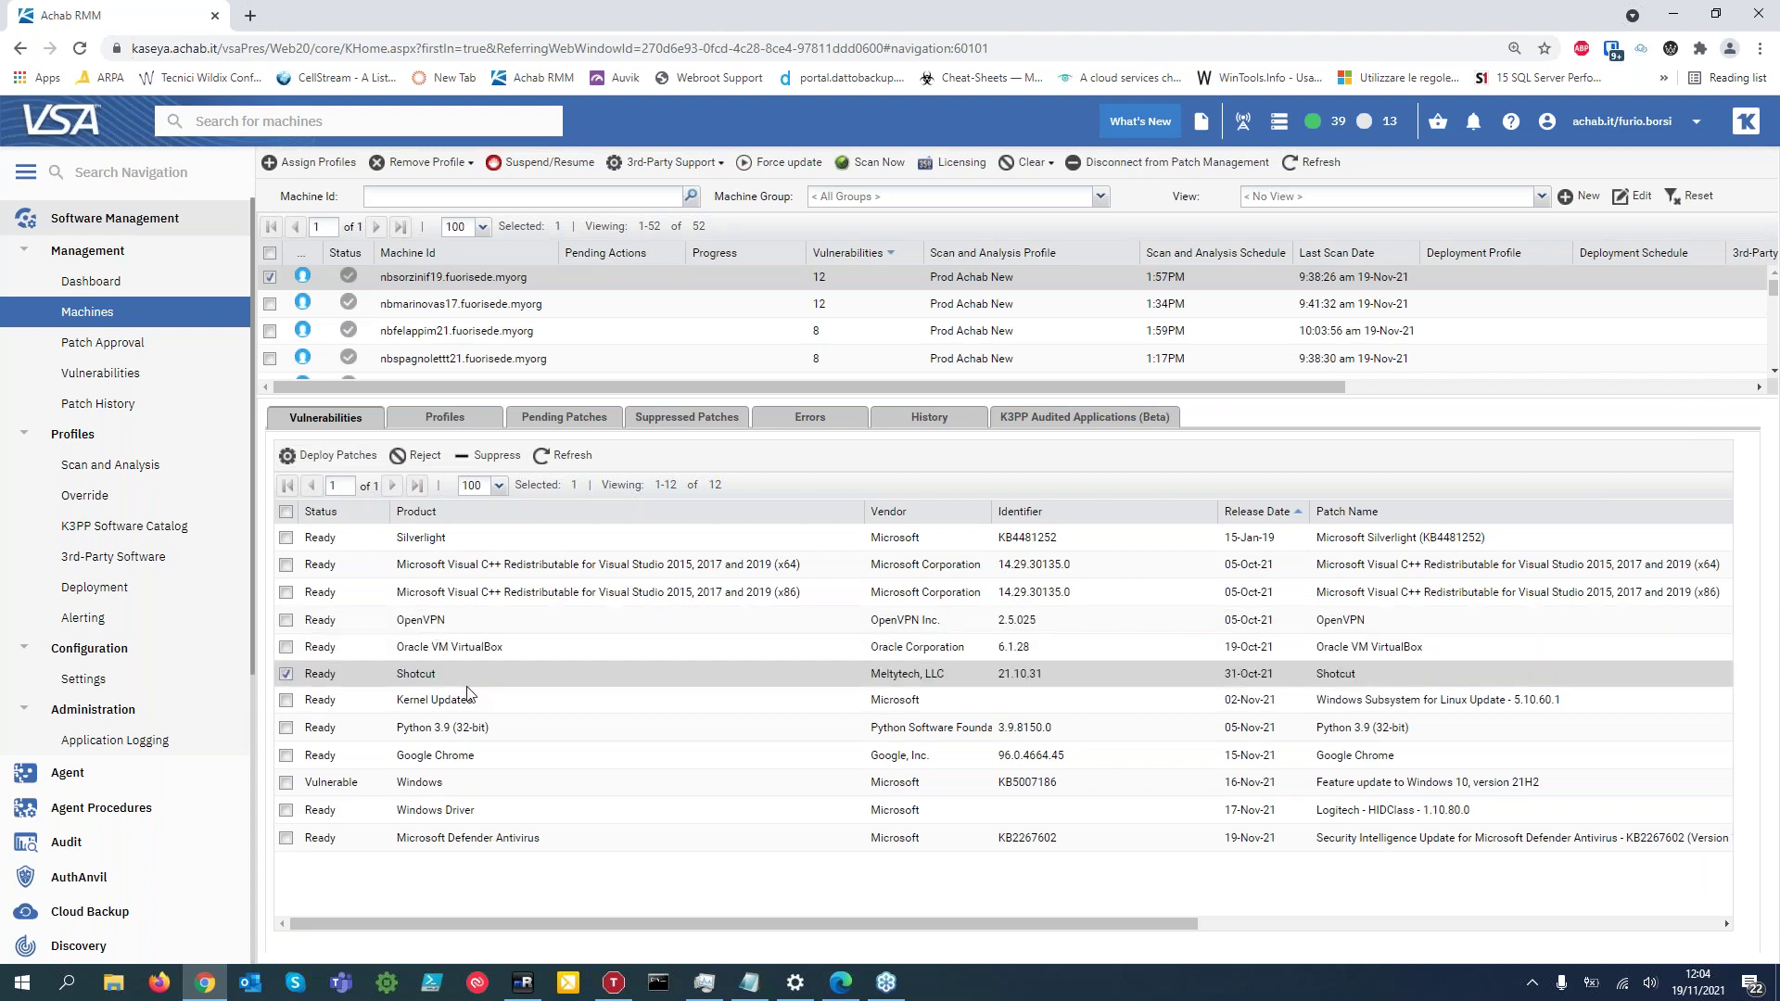
{"action": "left_click", "coordinate": [532, 729]}
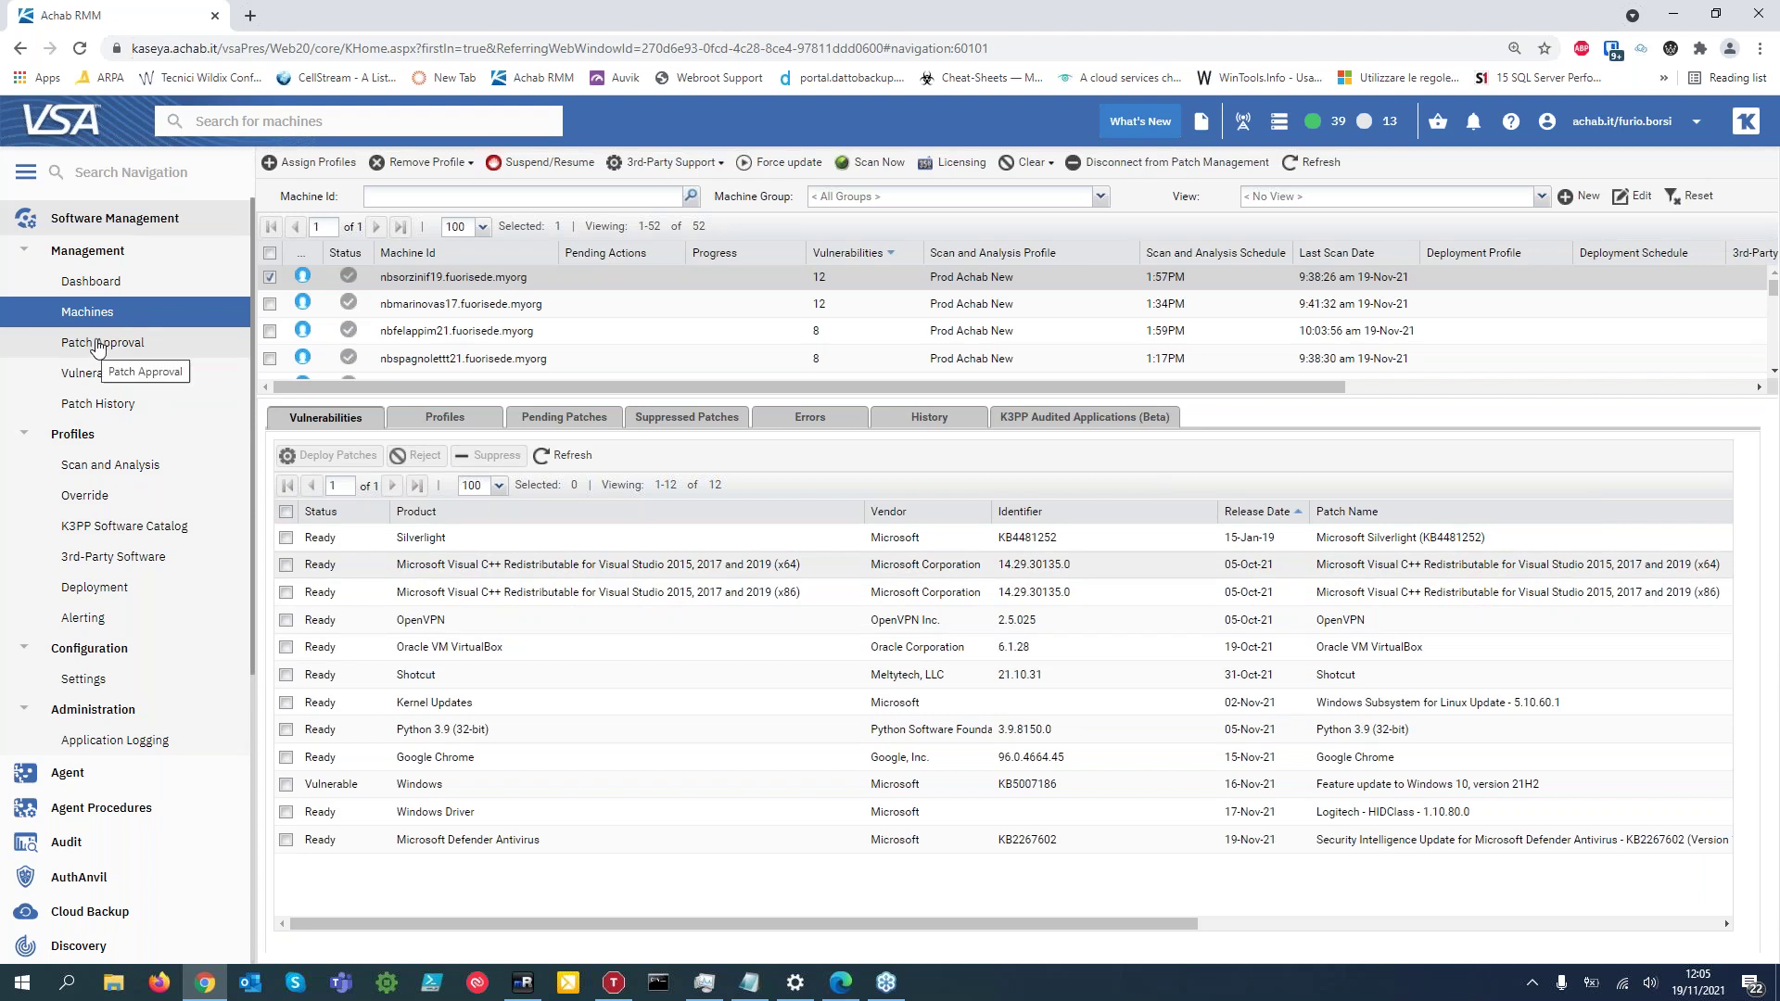
{"action": "left_click", "coordinate": [515, 655]}
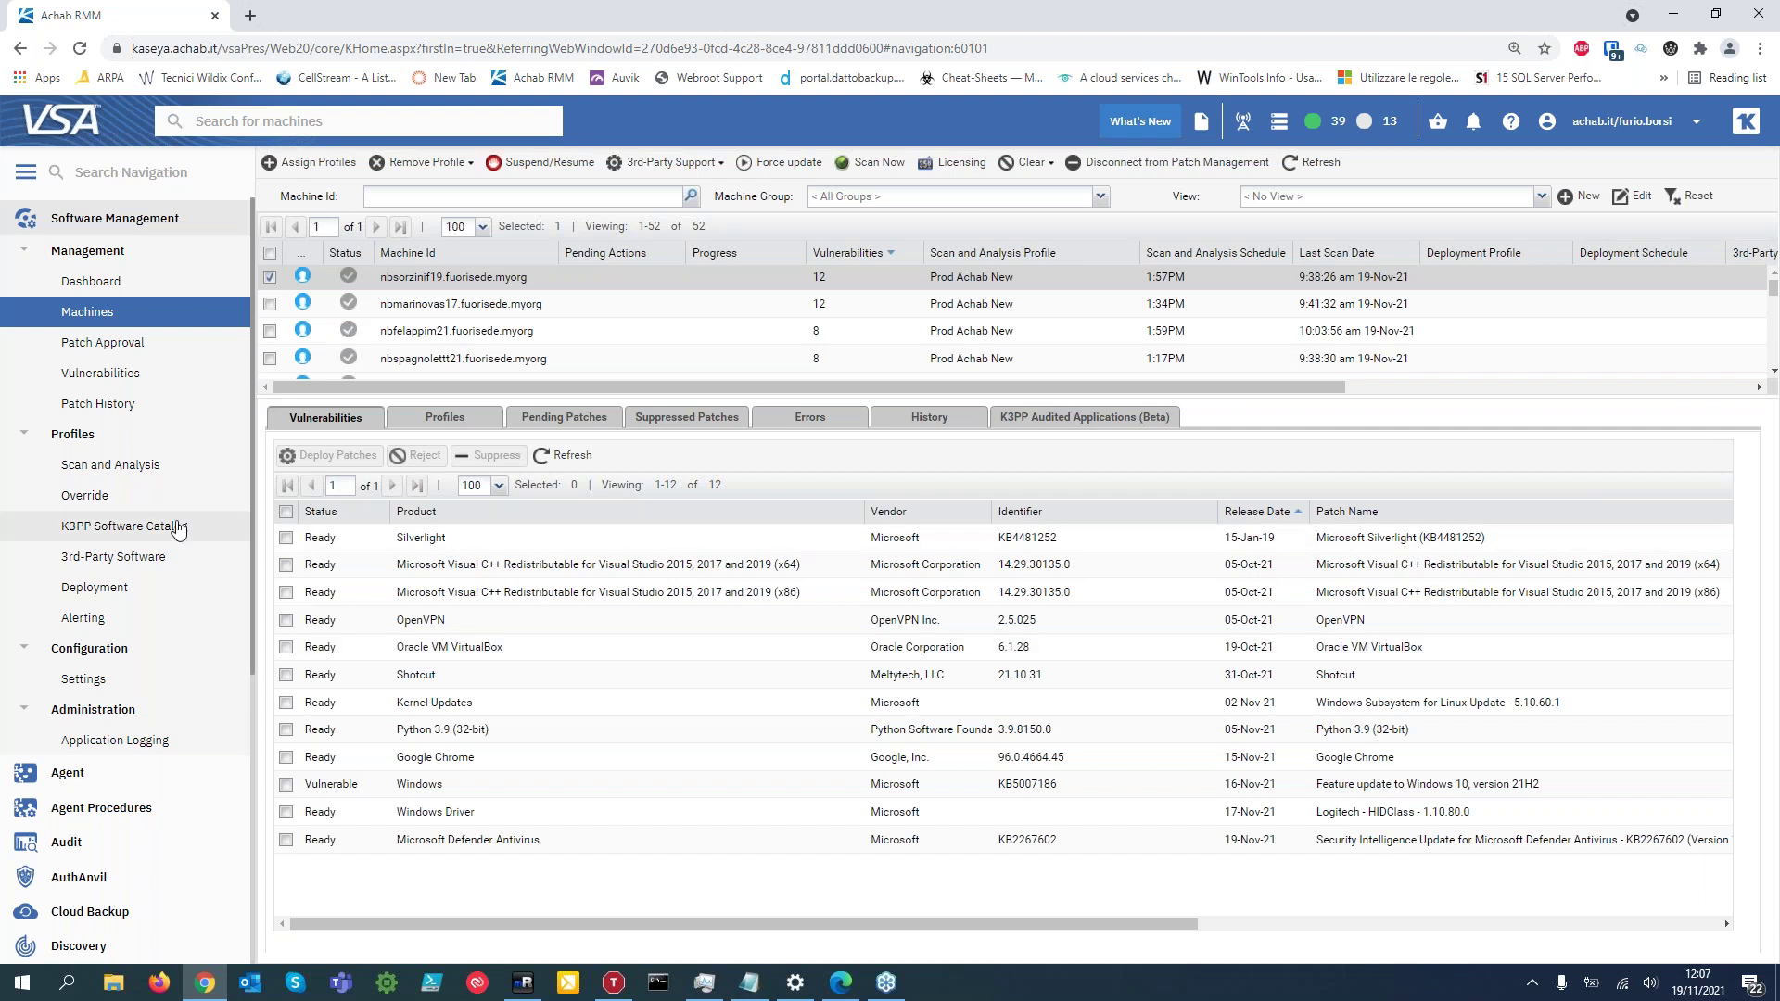
Open the K3PP Software Catalog profiles and view the new profile form without saving a profile.
{"action": "left_click", "coordinate": [109, 524]}
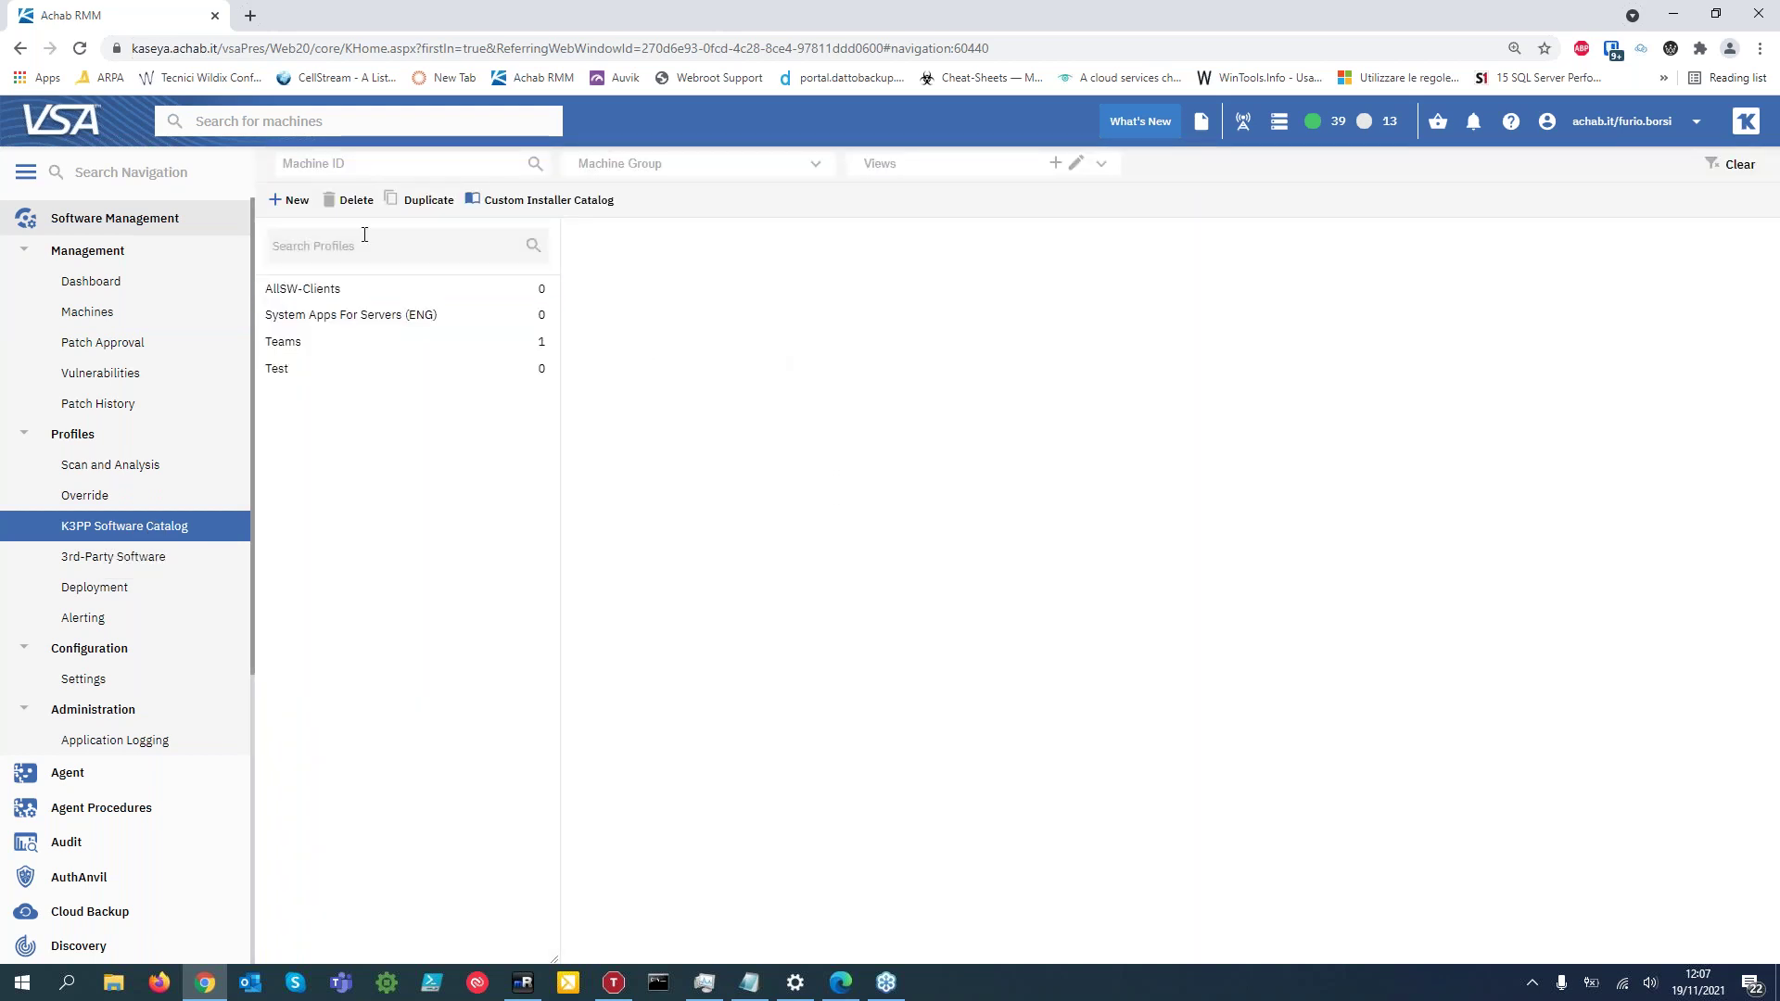
{"action": "left_click", "coordinate": [299, 201]}
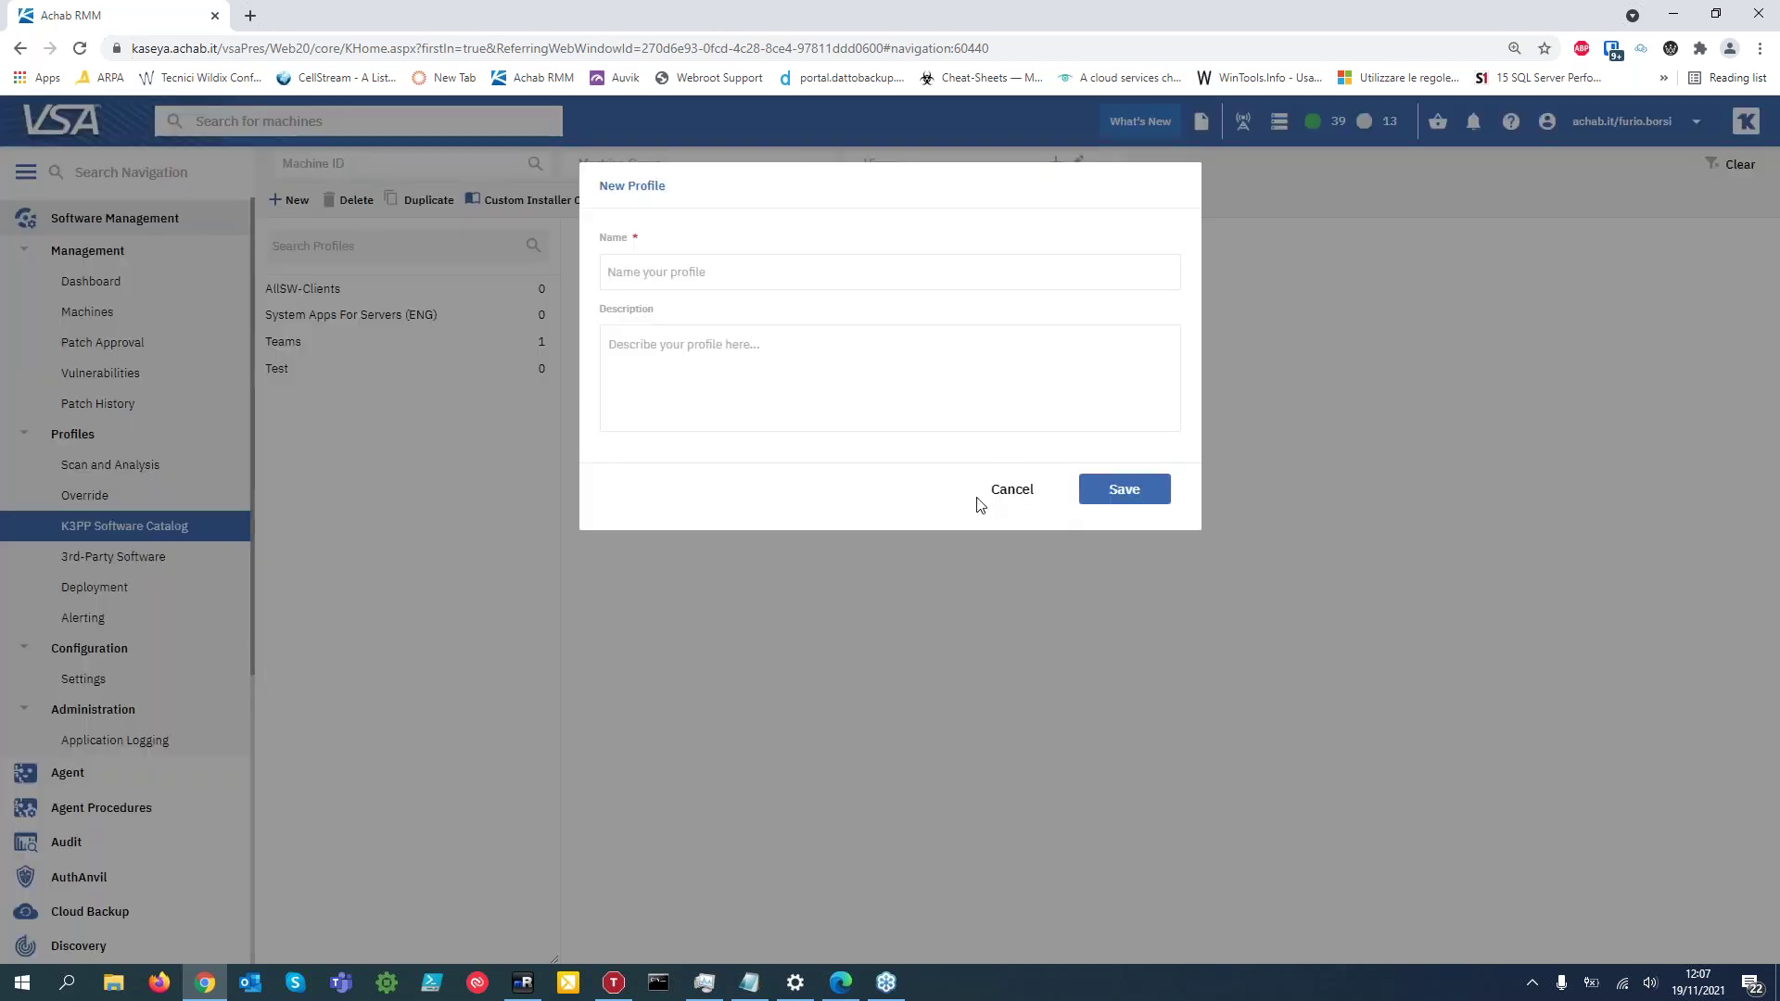
{"action": "left_click", "coordinate": [1016, 491]}
Open the software selection for the Test profile and list the available versions of 8x8 Work and CutePDF Writer for Windows.
{"action": "left_click", "coordinate": [360, 380]}
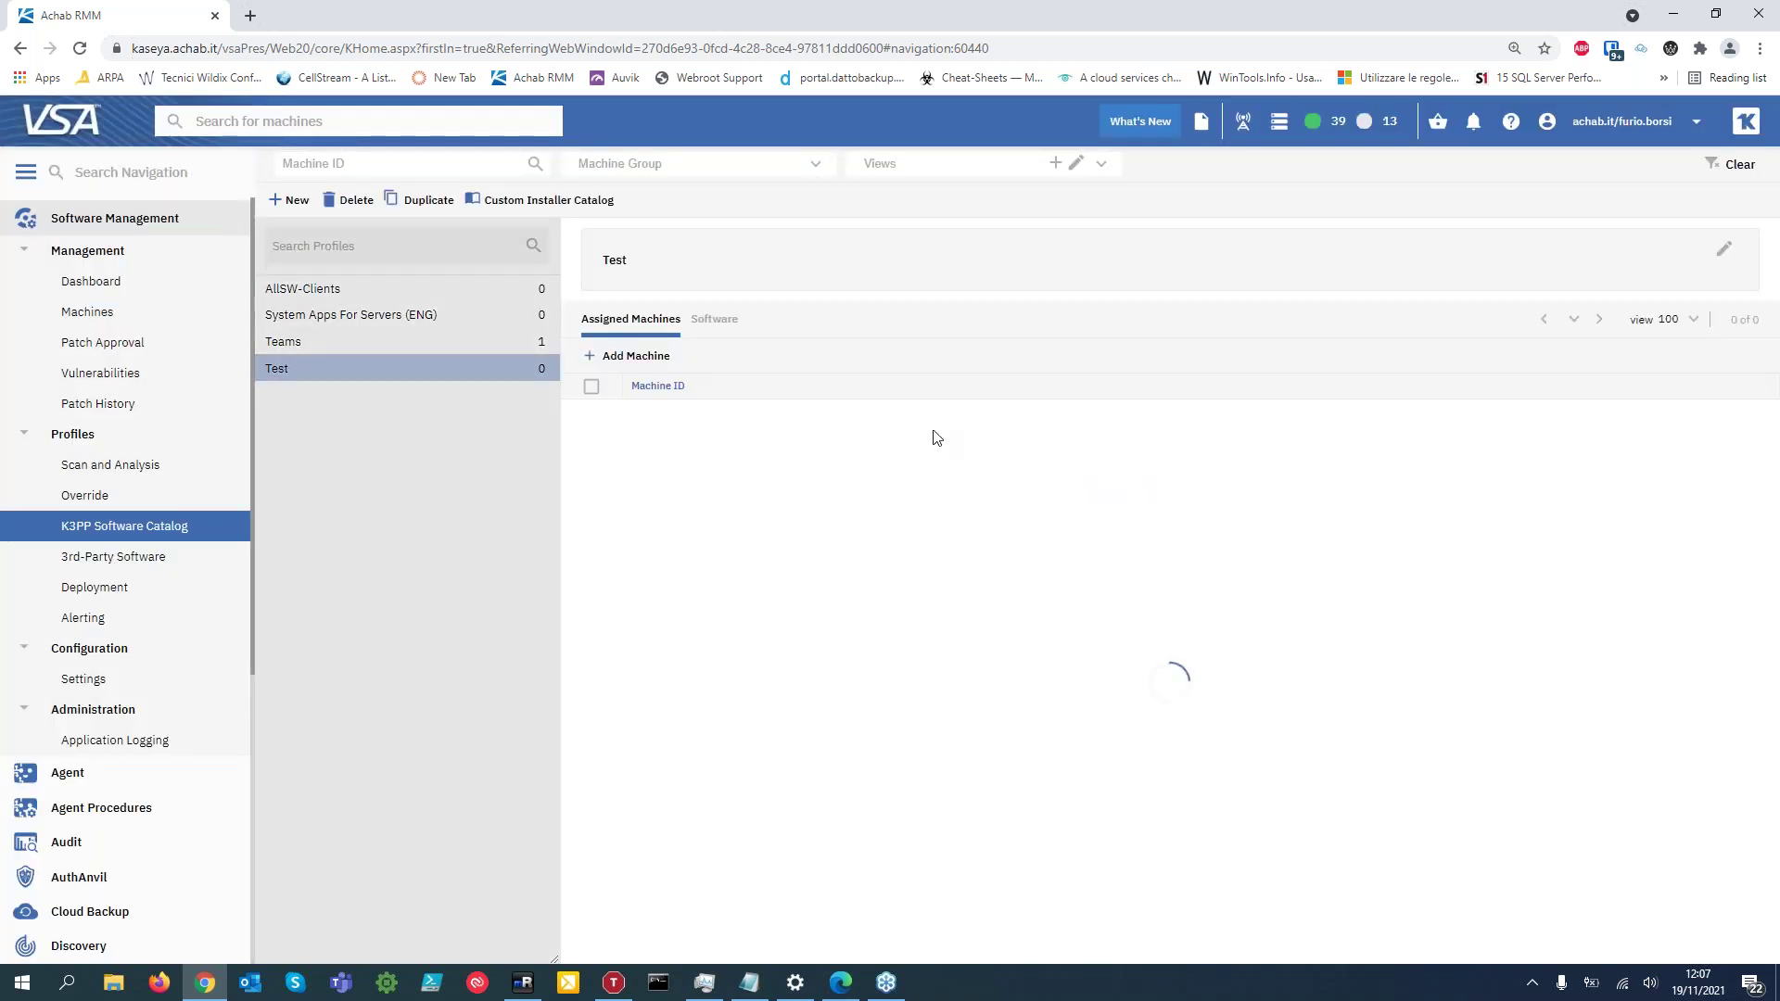
{"action": "left_click", "coordinate": [712, 329]}
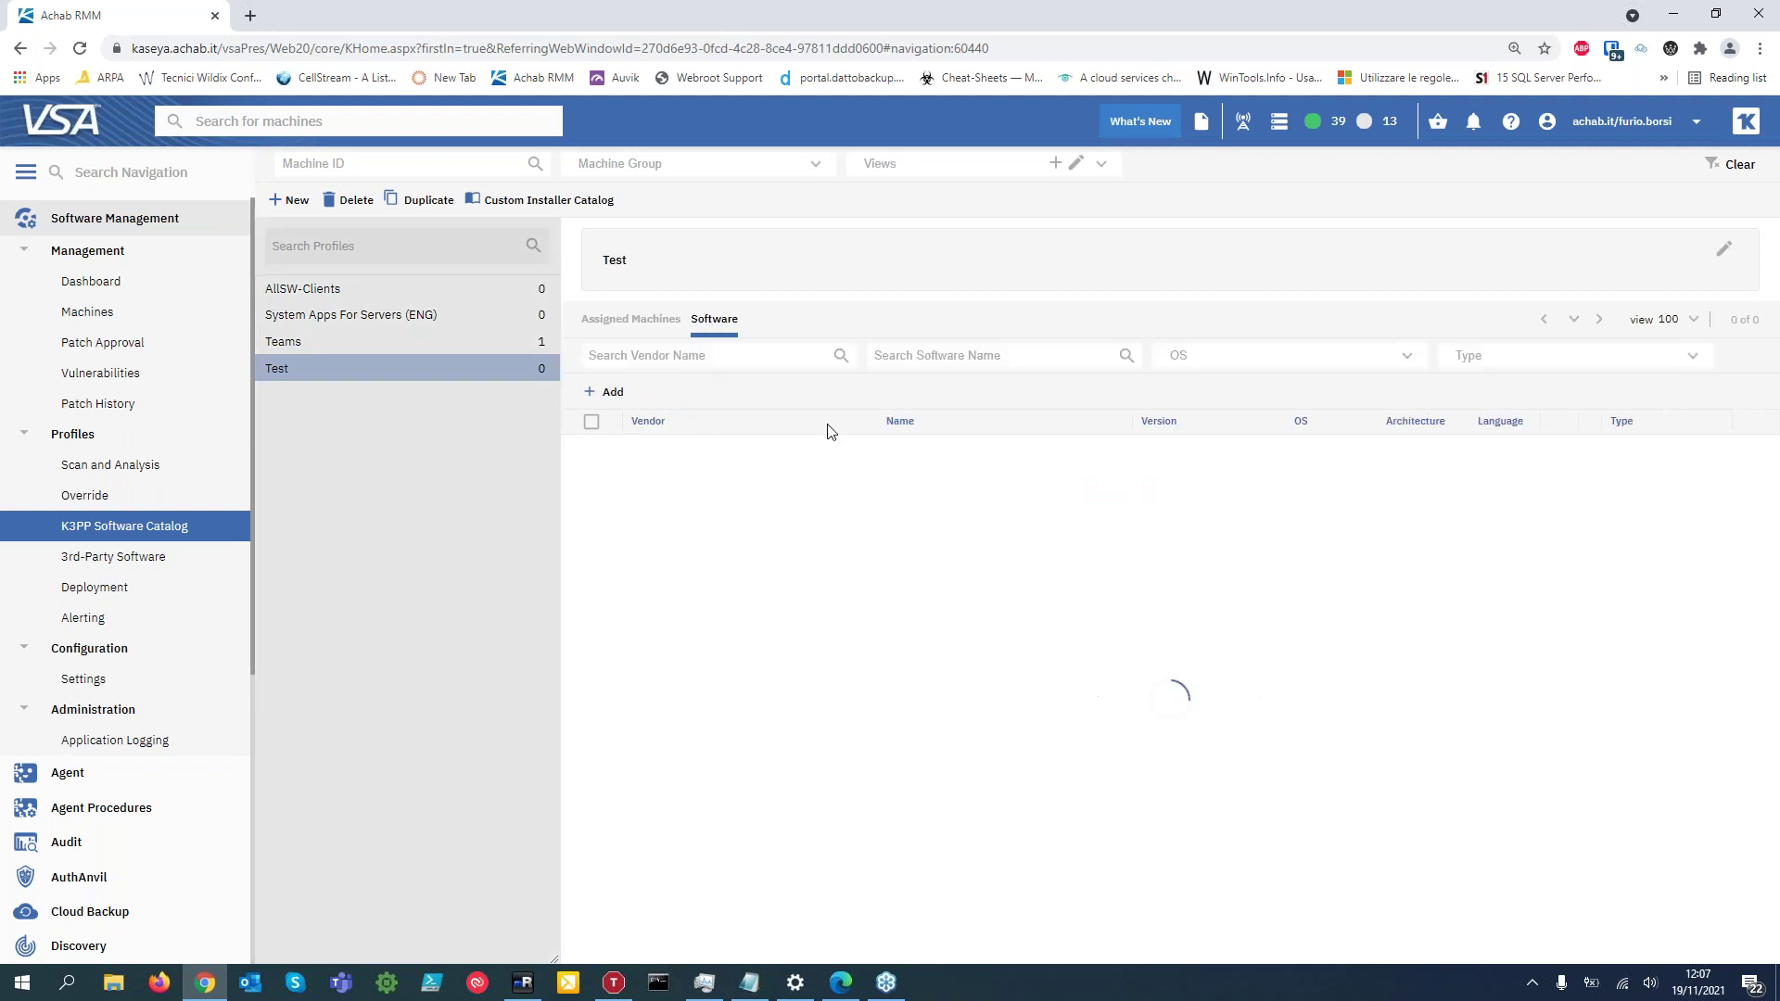
{"action": "left_click", "coordinate": [603, 393]}
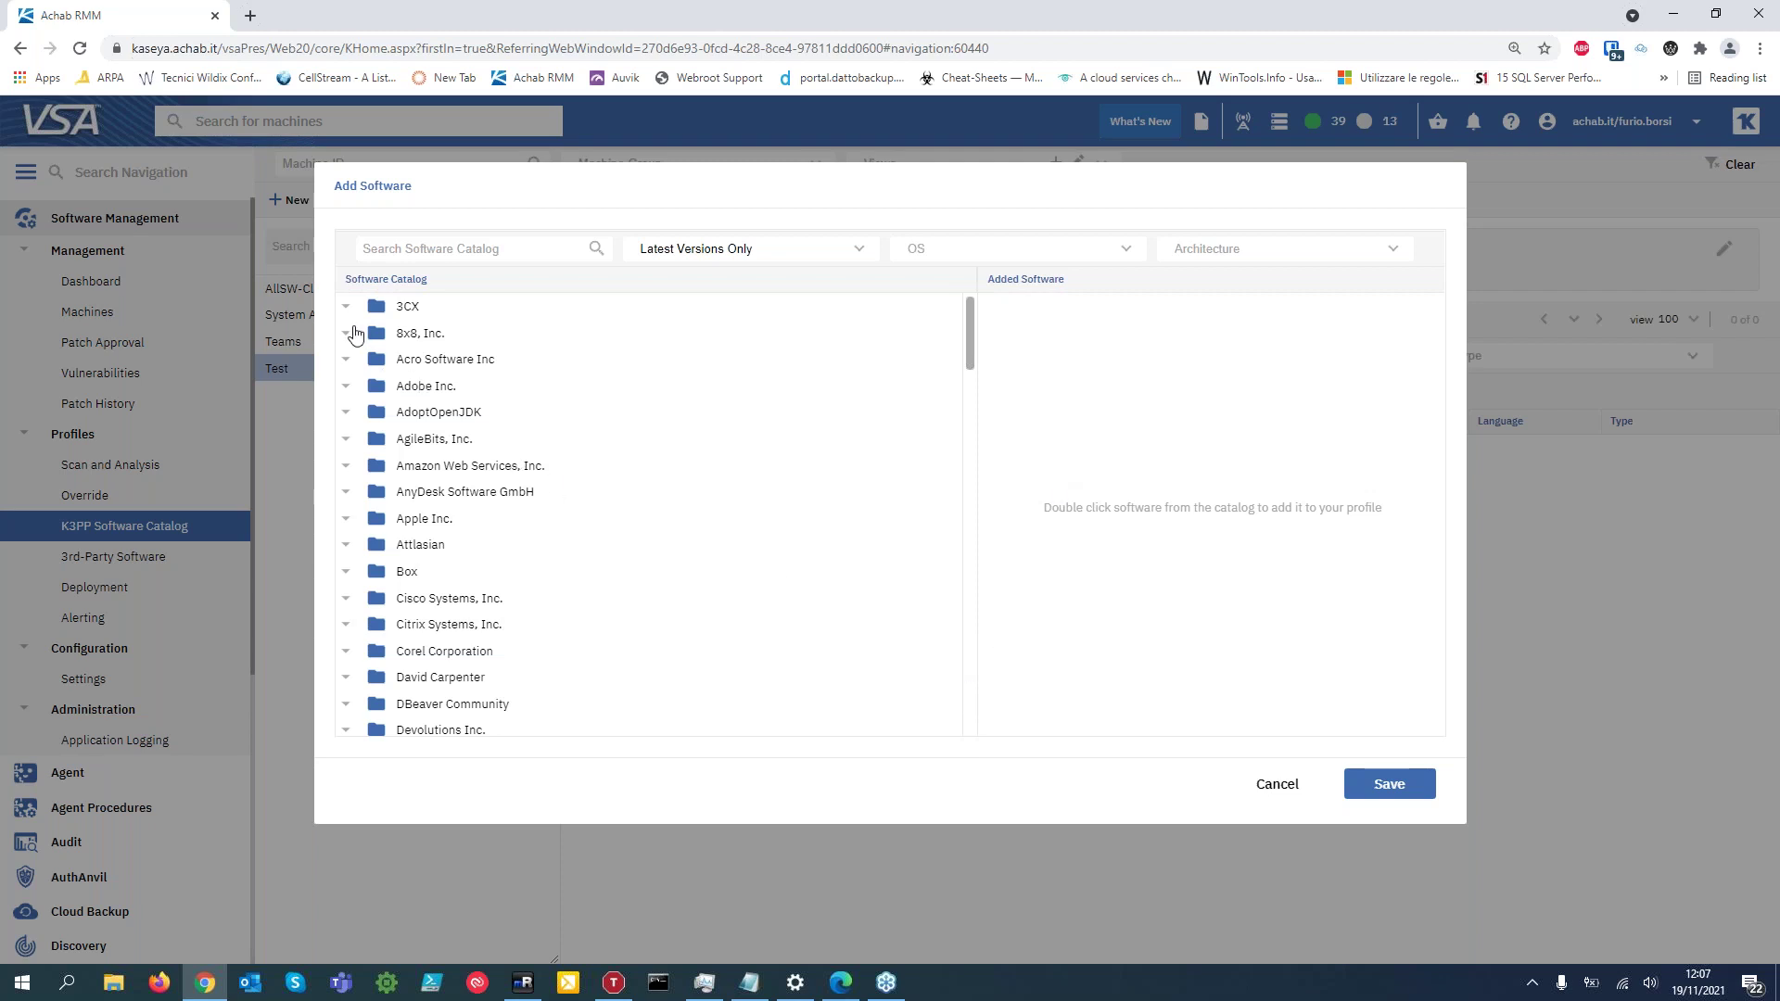
{"action": "left_click", "coordinate": [346, 334]}
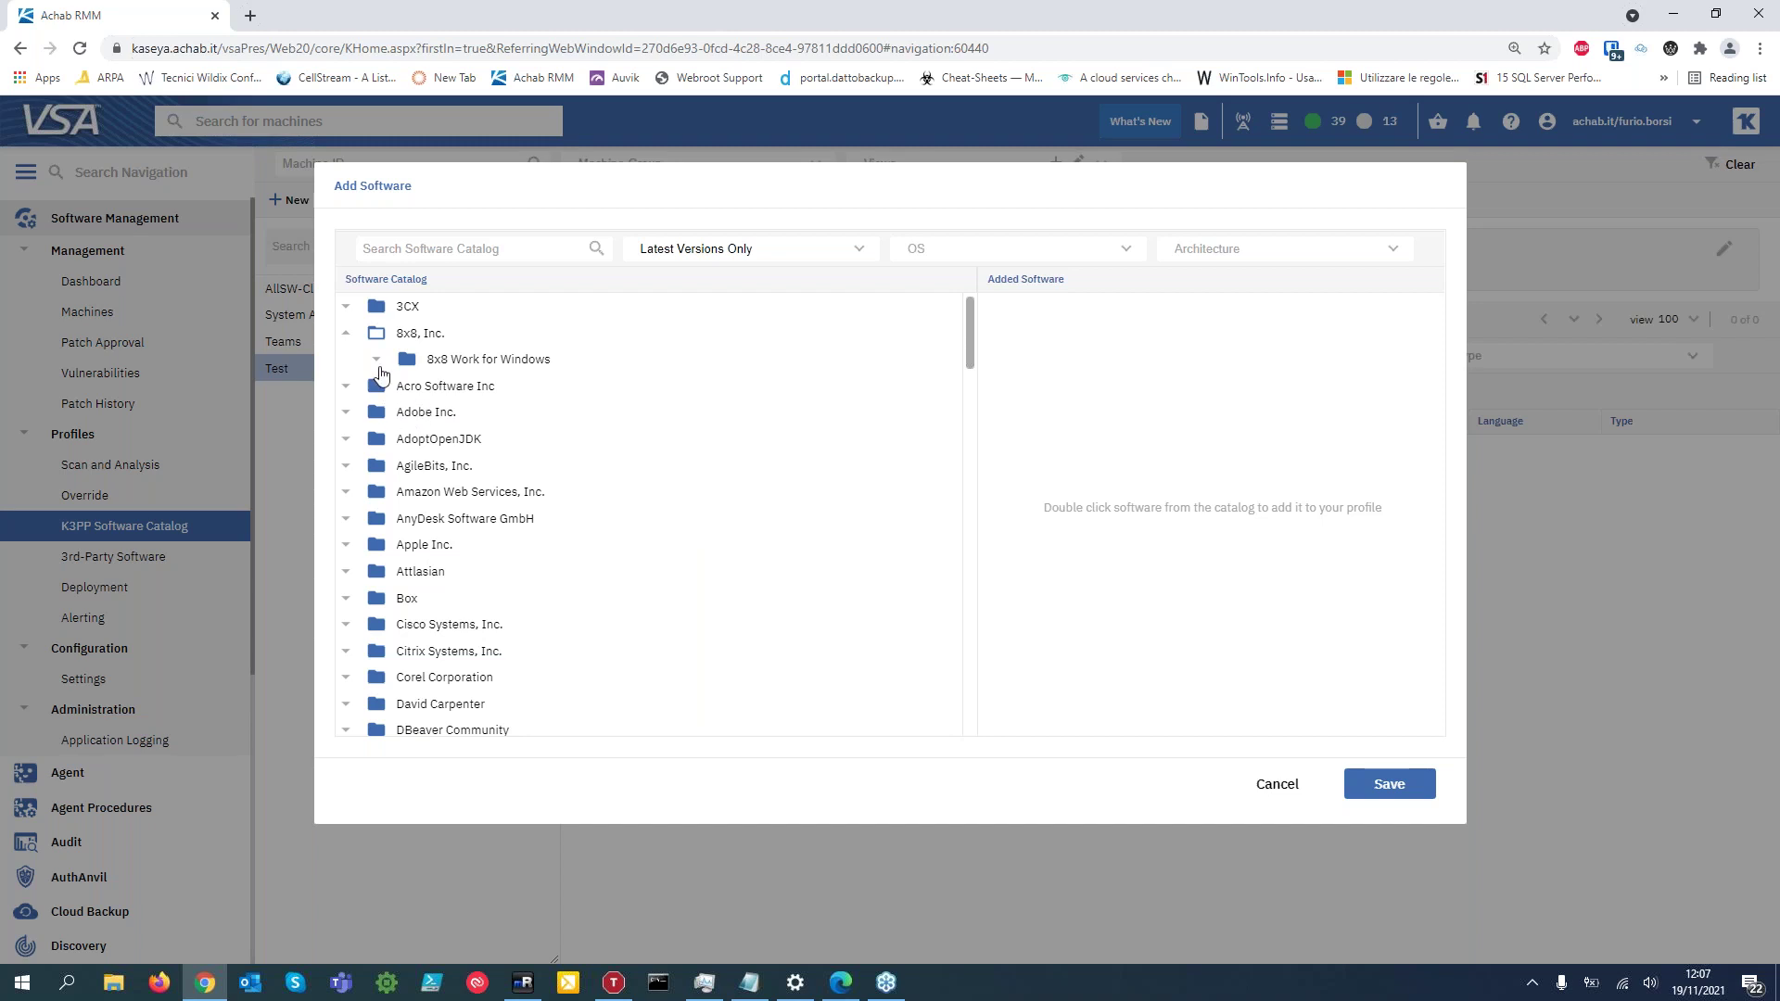
{"action": "left_click", "coordinate": [376, 361]}
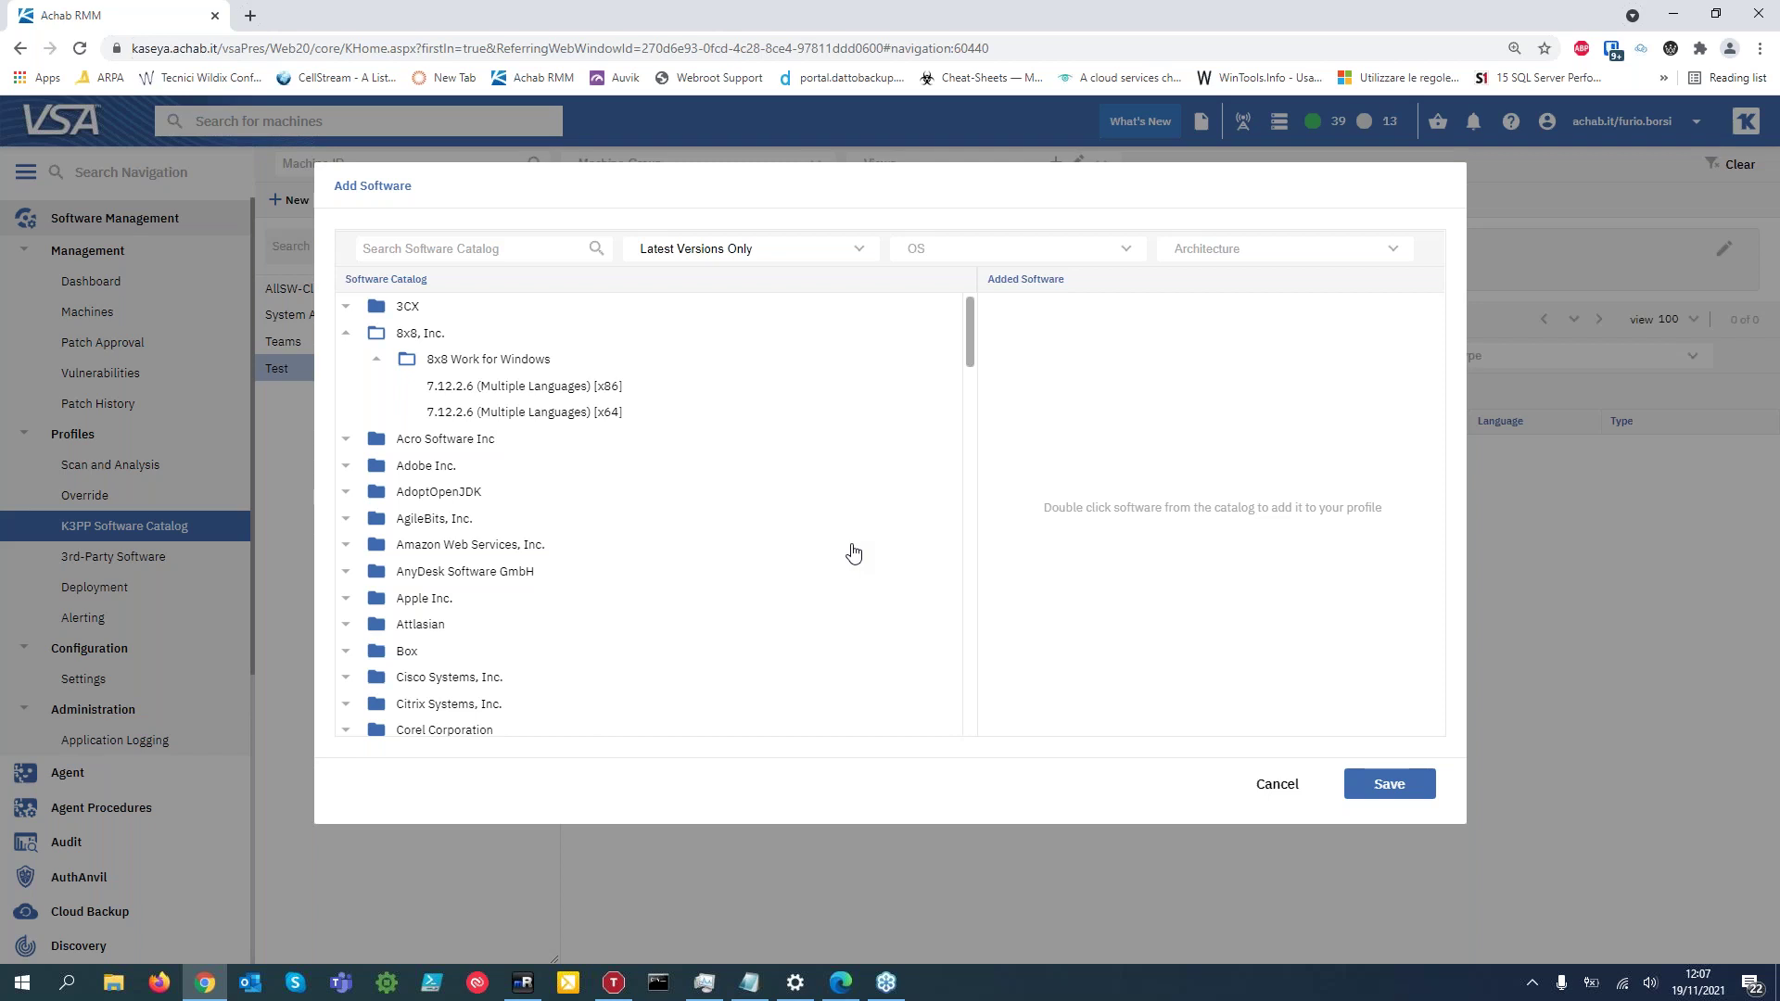
{"action": "left_click", "coordinate": [346, 438]}
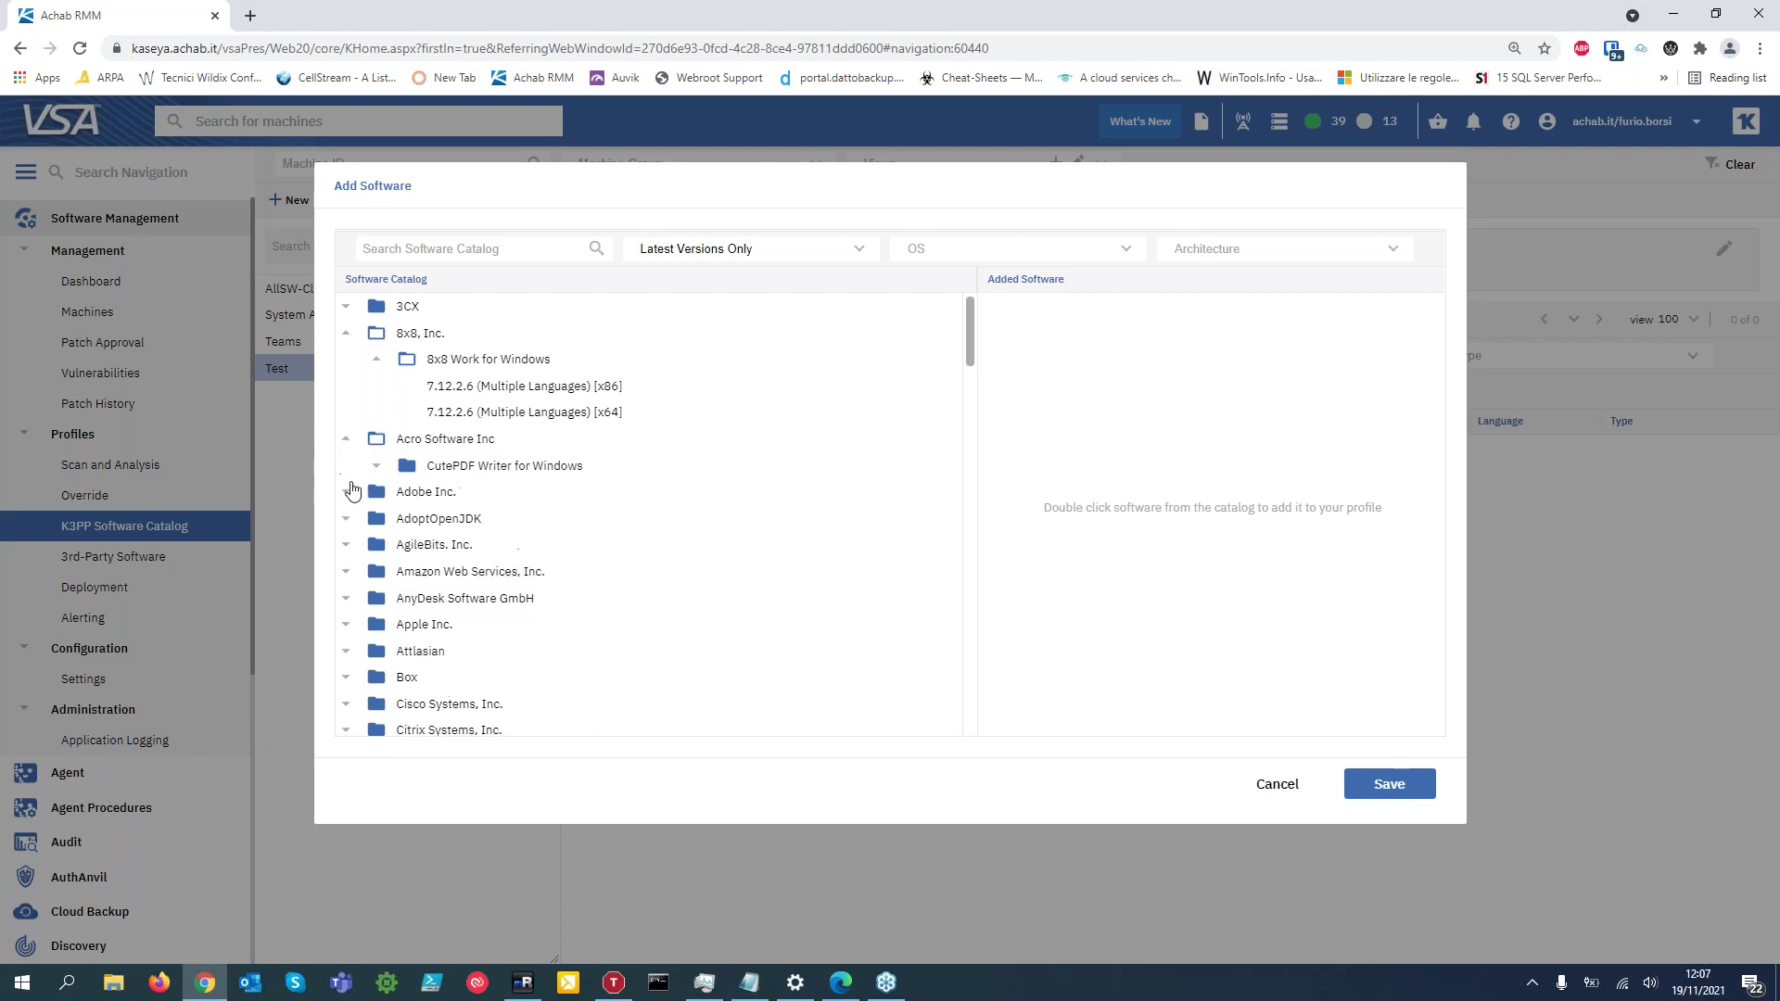
{"action": "left_click", "coordinate": [377, 465]}
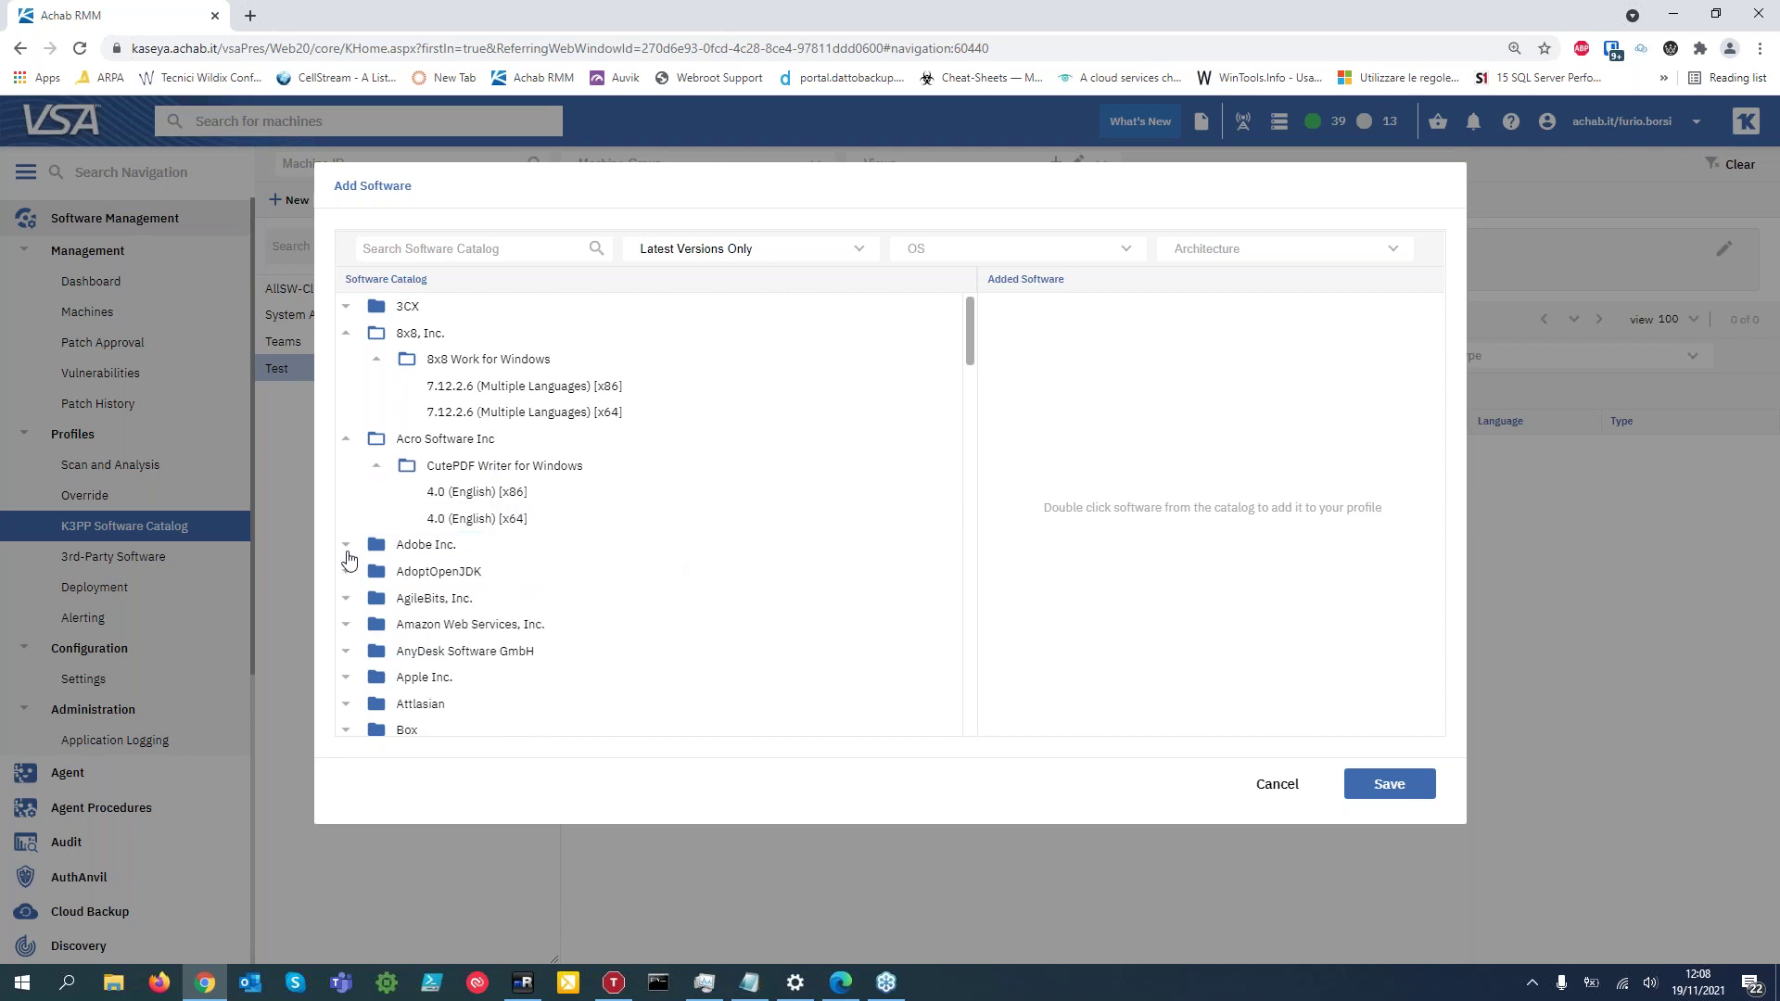
Examine the catalog products offered by Cisco Systems, Citrix Systems, Corel Corporation, DBeaver Community and Devolutions Inc.
{"action": "scroll", "coordinate": [449, 552], "scroll_direction": "down", "scroll_amount": 3}
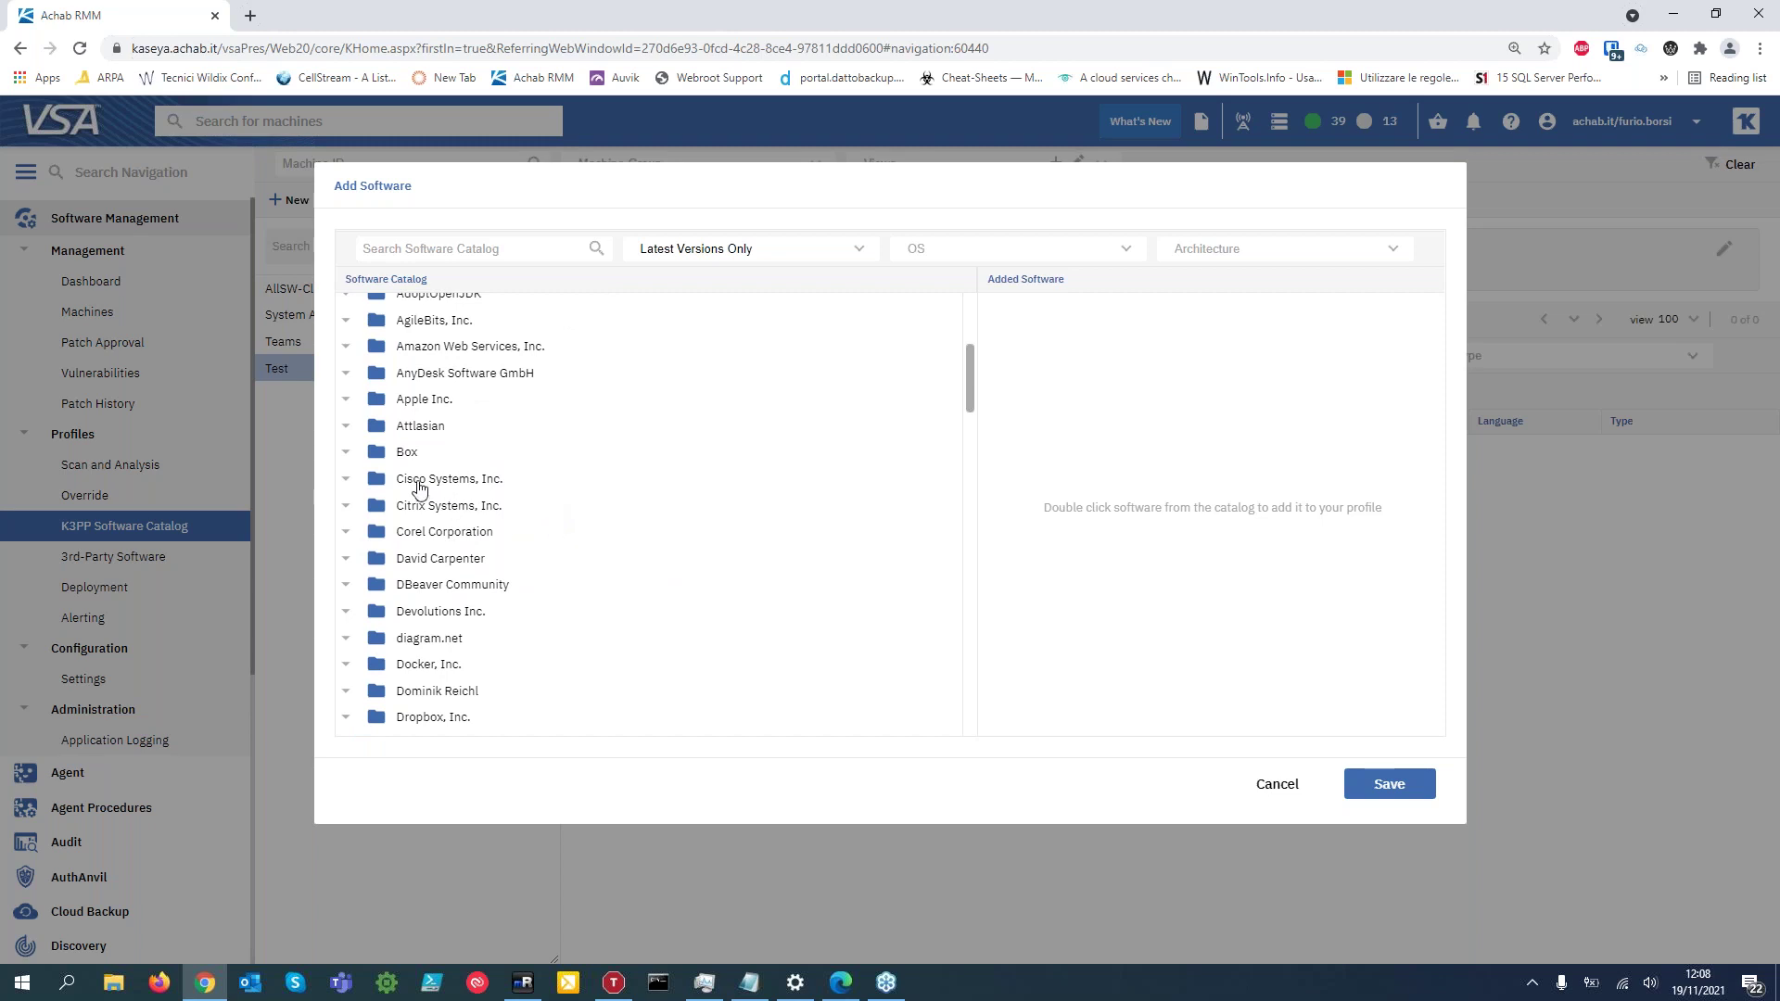
{"action": "left_click", "coordinate": [346, 481]}
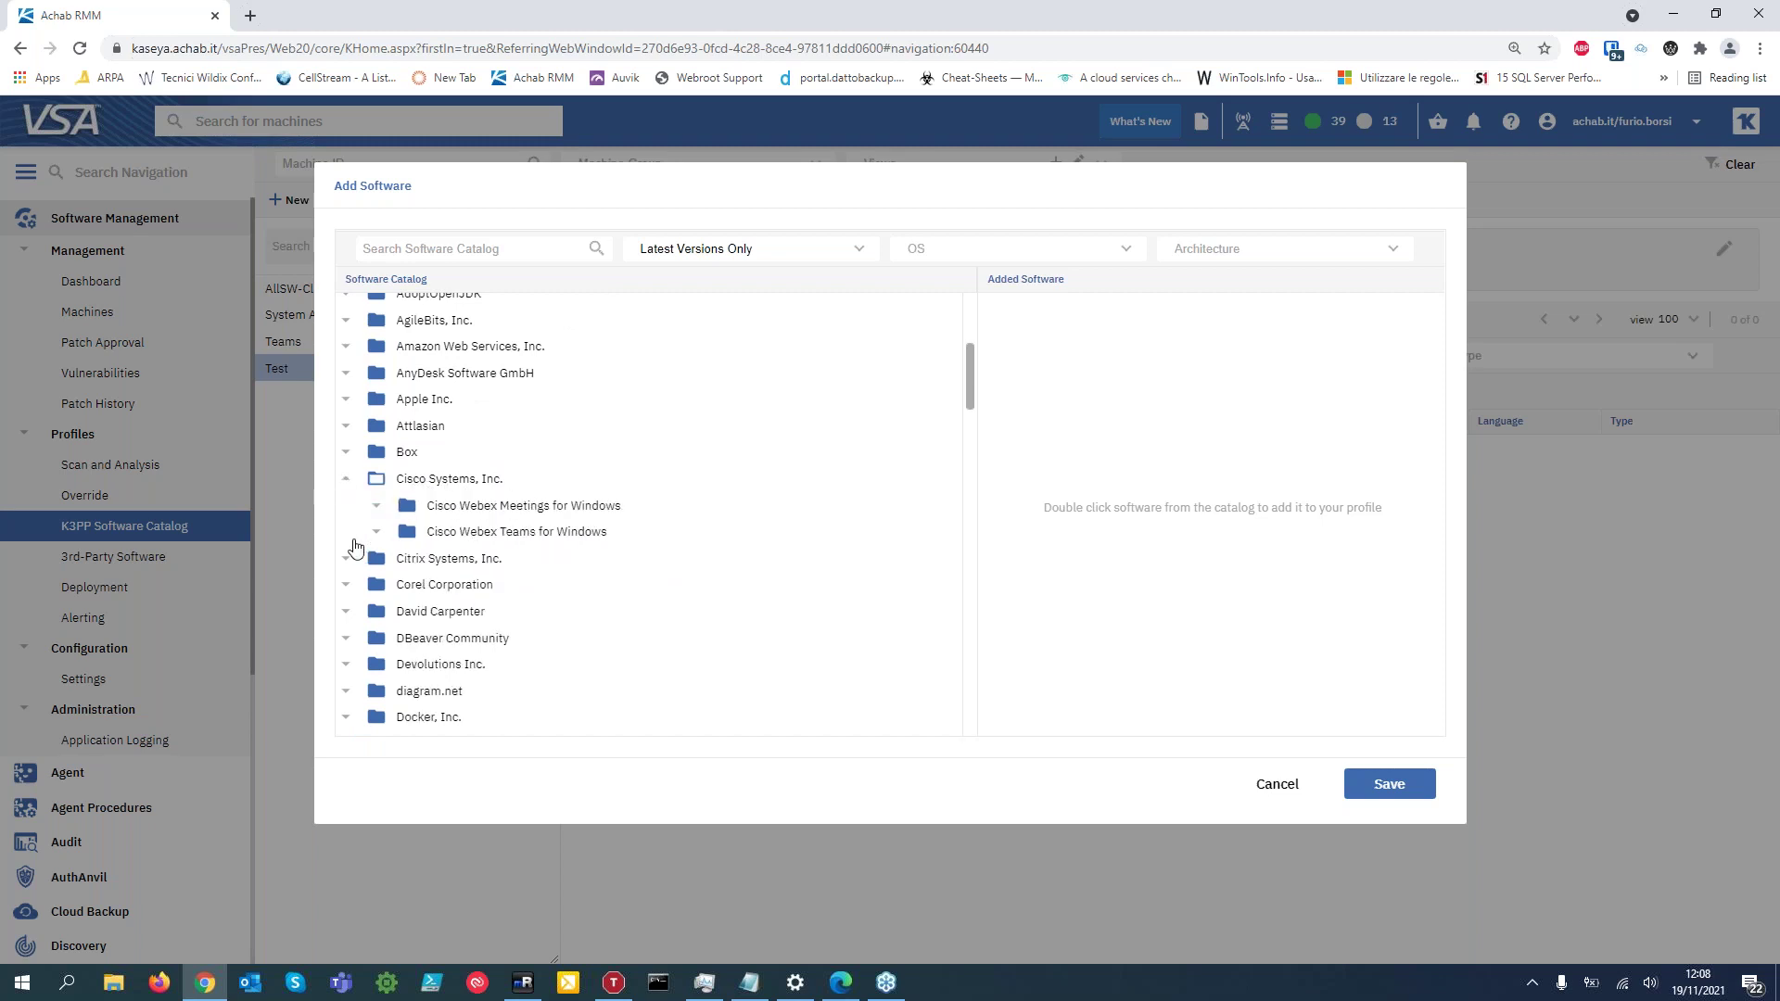
{"action": "left_click", "coordinate": [348, 559]}
{"action": "left_click", "coordinate": [347, 638]}
{"action": "scroll", "coordinate": [556, 613], "scroll_direction": "down", "scroll_amount": 1}
{"action": "left_click", "coordinate": [345, 615]}
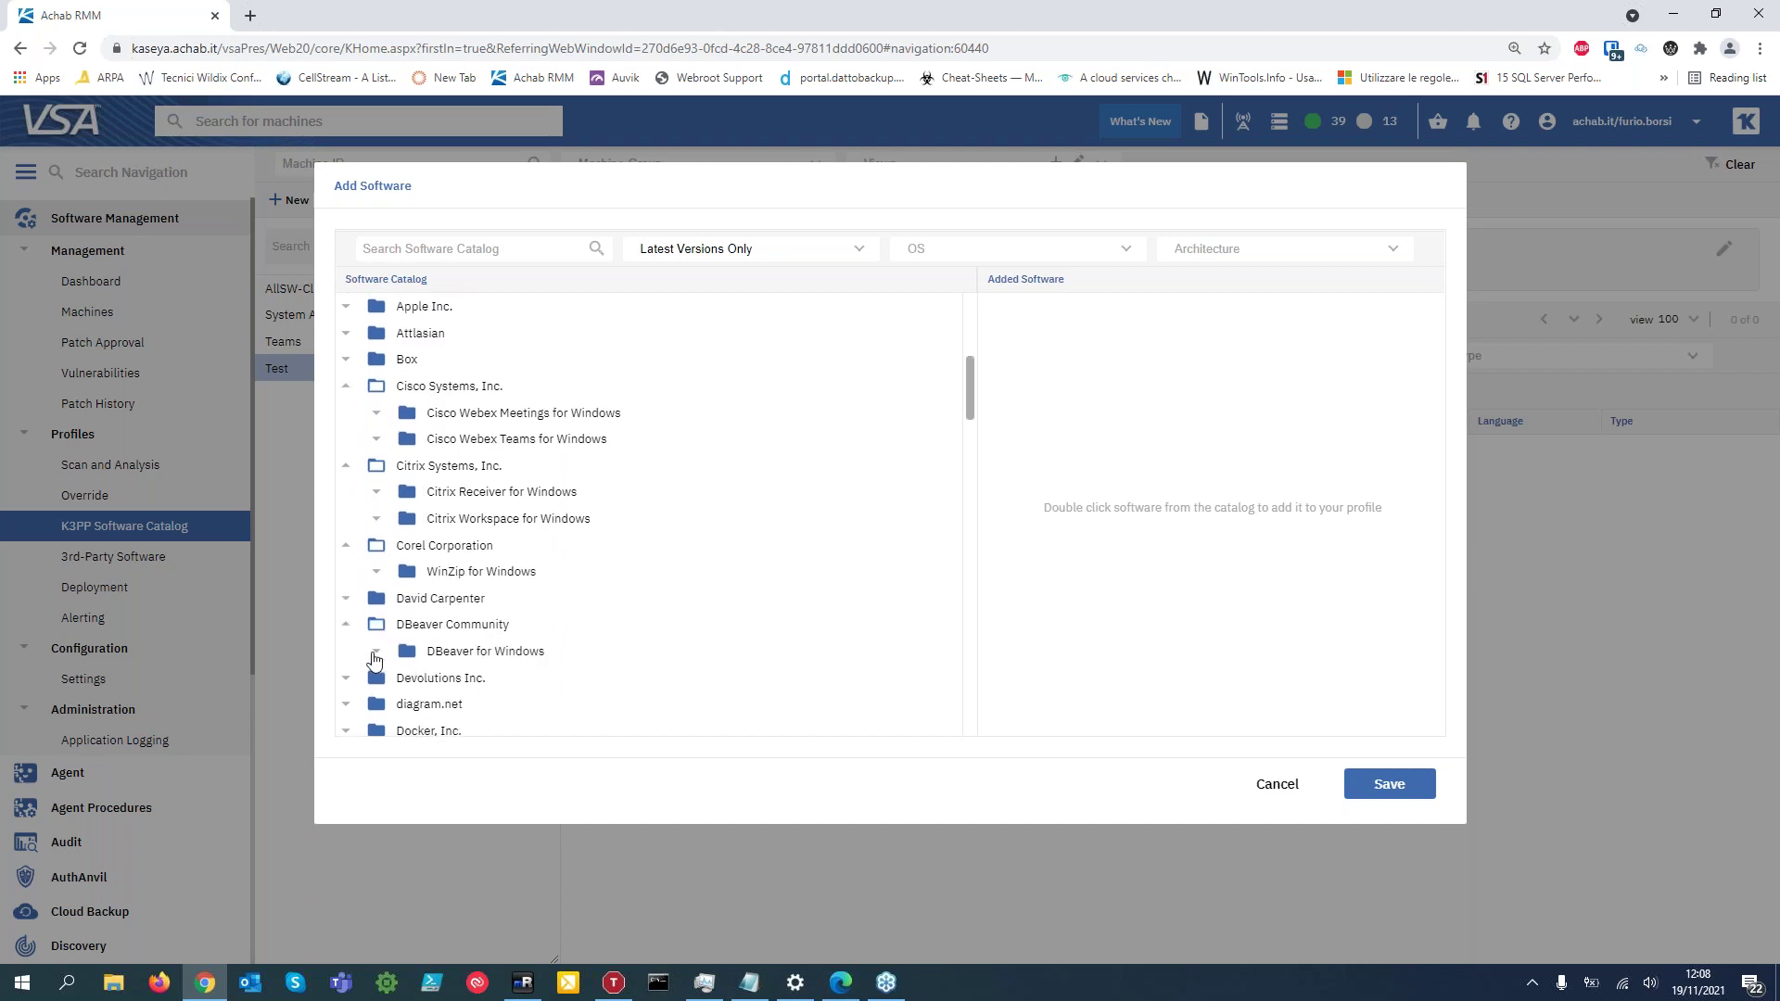
{"action": "scroll", "coordinate": [649, 663], "scroll_direction": "down", "scroll_amount": 1}
{"action": "left_click", "coordinate": [345, 596]}
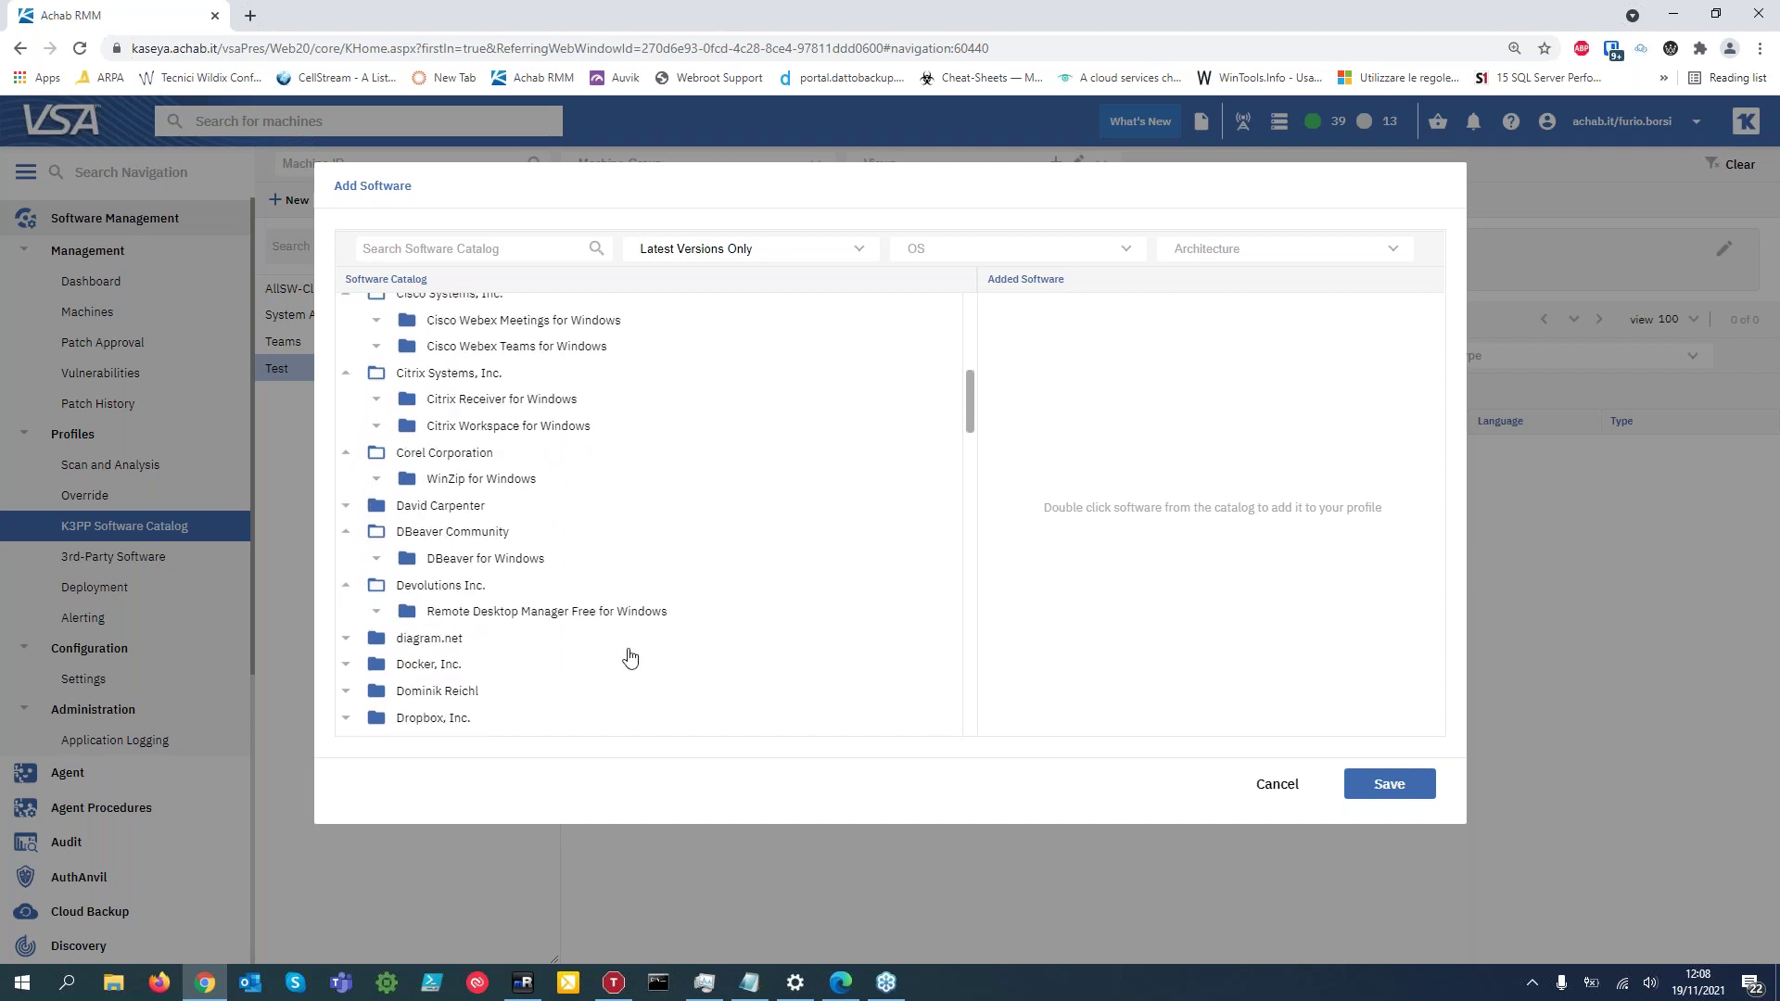
{"action": "scroll", "coordinate": [593, 645], "scroll_direction": "down", "scroll_amount": 2}
View the 3CX products and the Dropbox for macOS version in the catalog, leaving the selection without adding software.
{"action": "scroll", "coordinate": [906, 489], "scroll_direction": "up", "scroll_amount": 10}
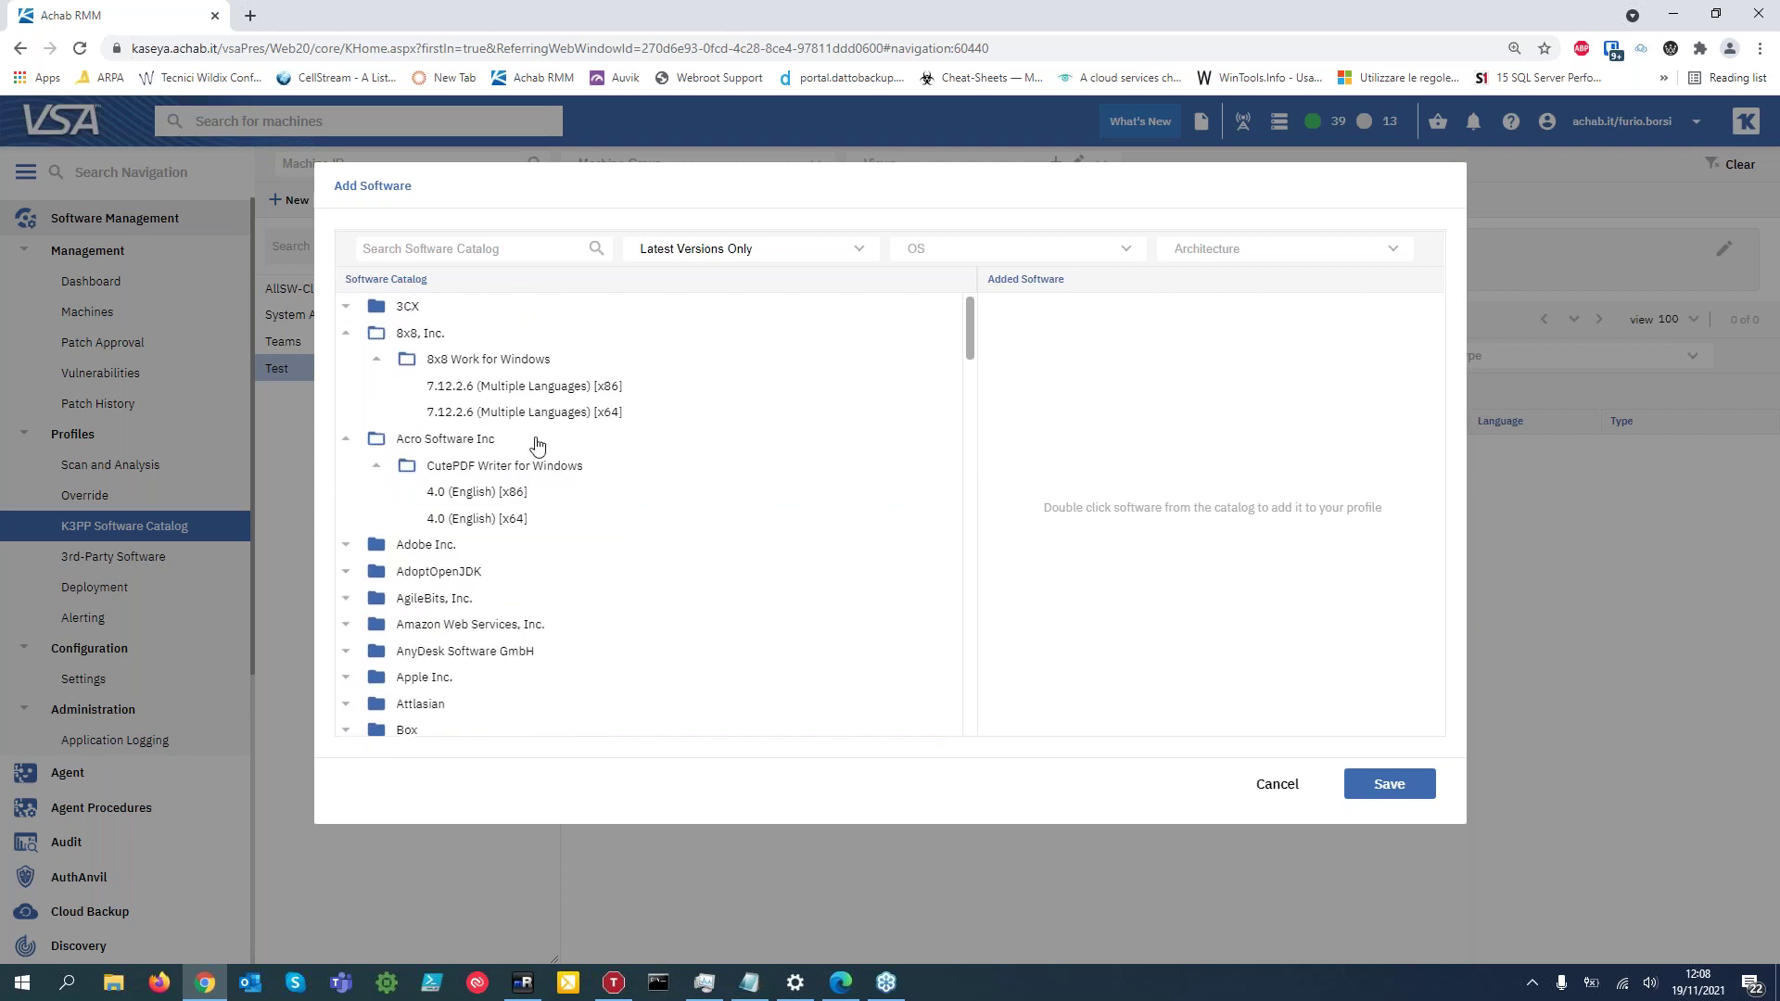
{"action": "left_click", "coordinate": [347, 305]}
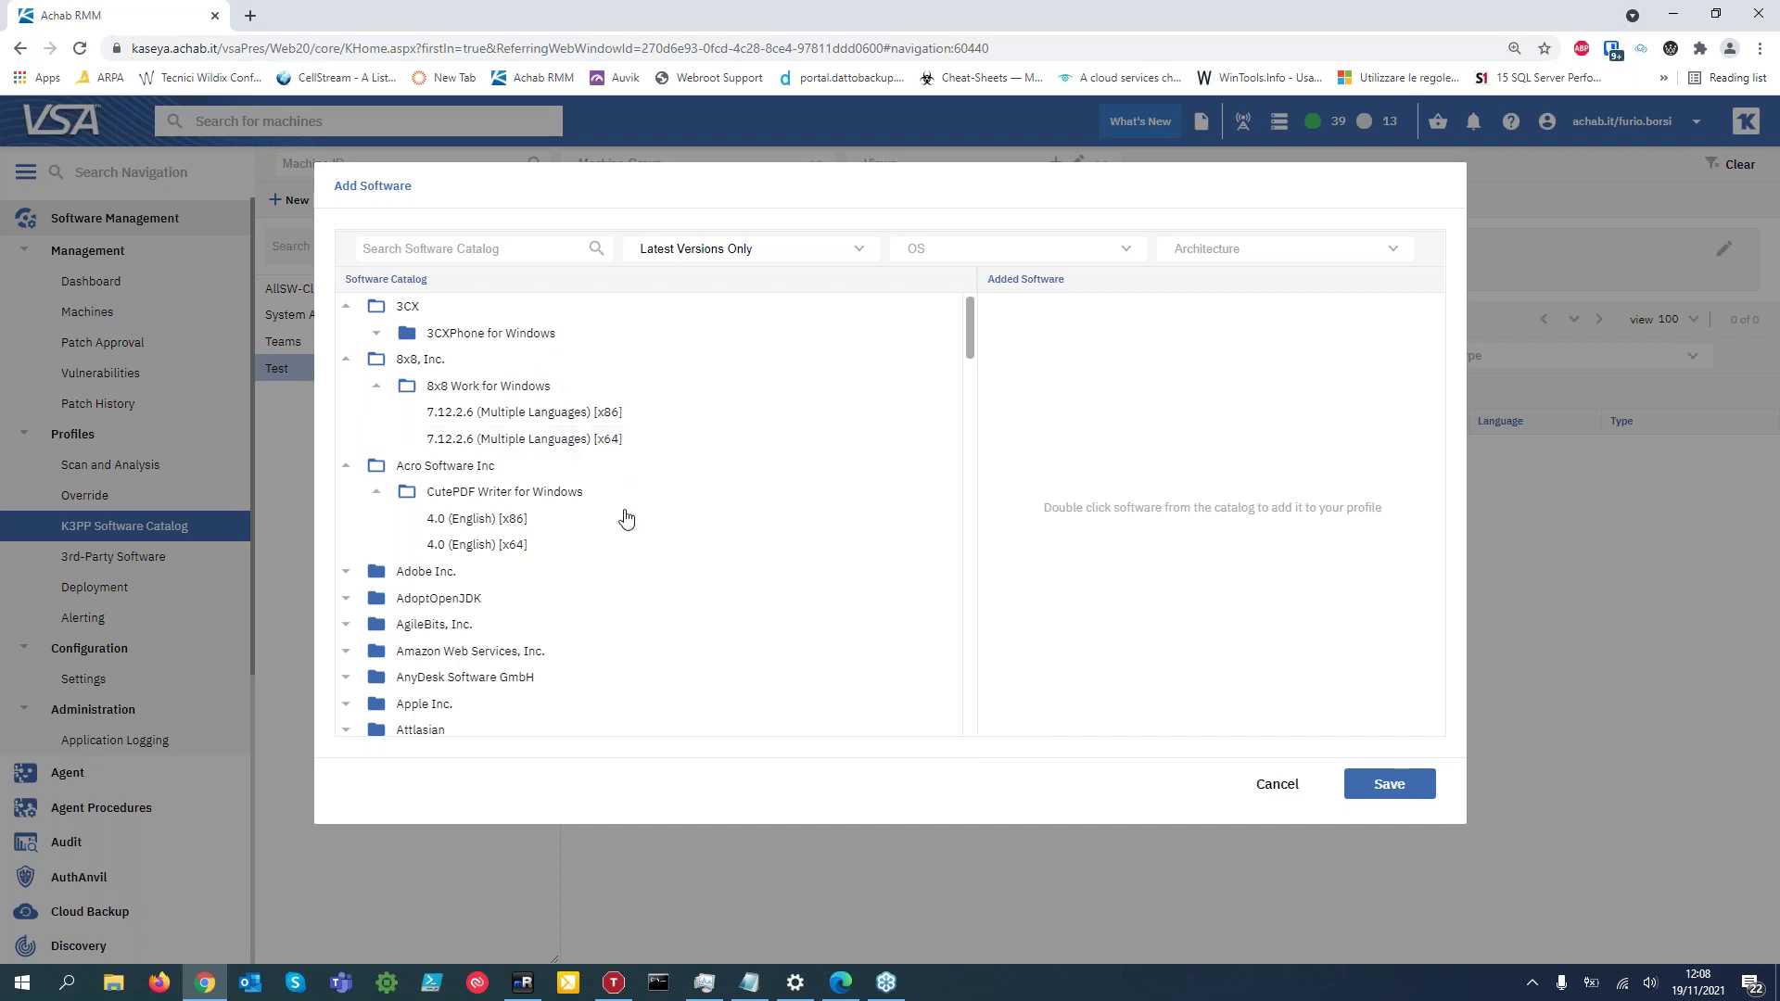
{"action": "scroll", "coordinate": [628, 517], "scroll_direction": "down", "scroll_amount": 6}
{"action": "scroll", "coordinate": [679, 622], "scroll_direction": "down", "scroll_amount": 1}
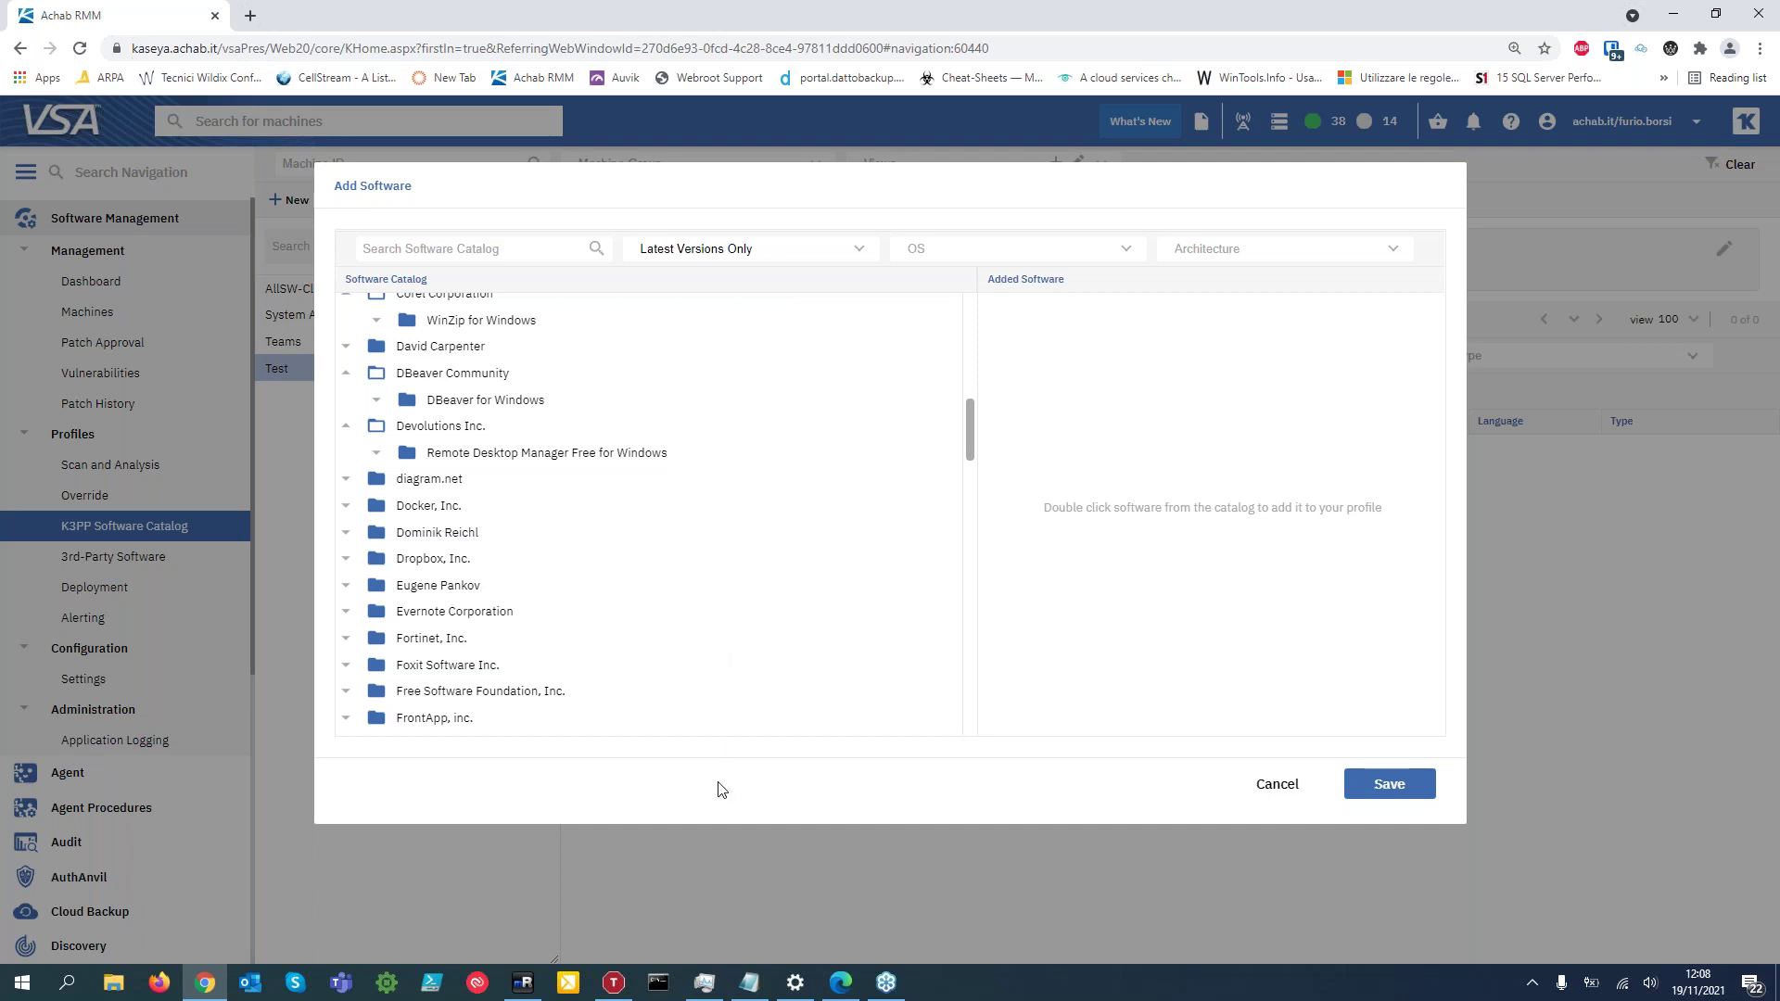
{"action": "left_click", "coordinate": [347, 560]}
{"action": "left_click", "coordinate": [377, 587]}
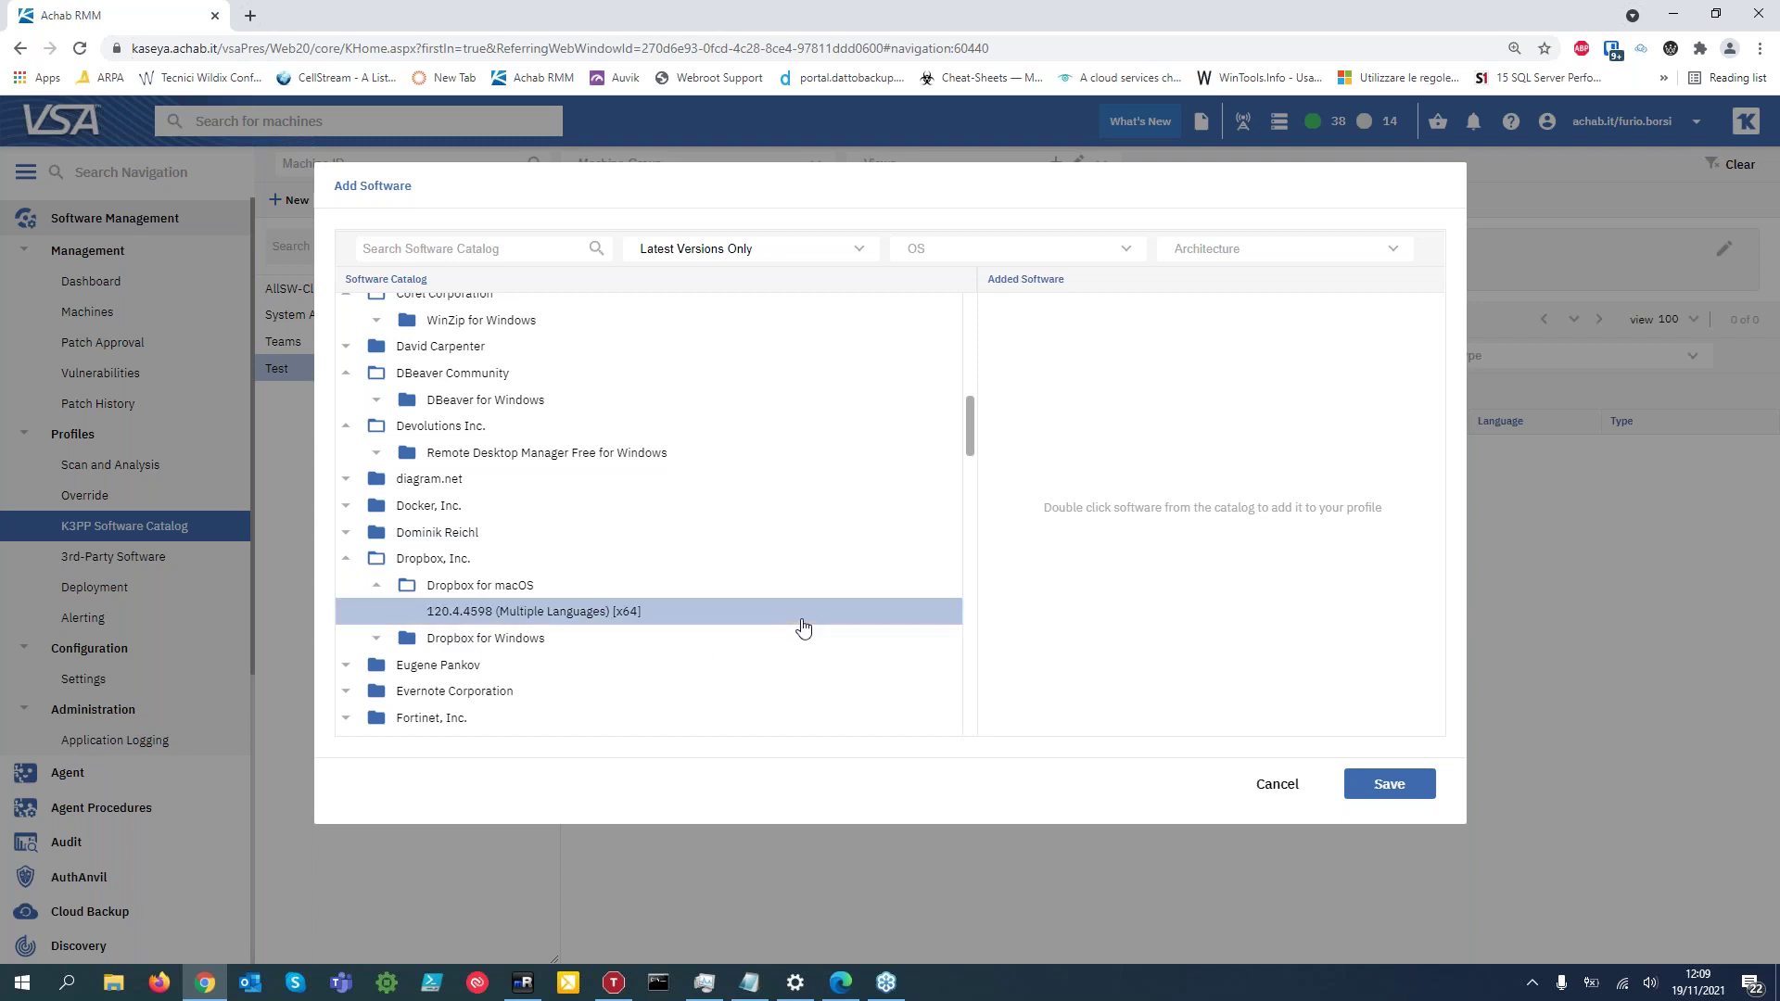
{"action": "left_click", "coordinate": [1270, 788]}
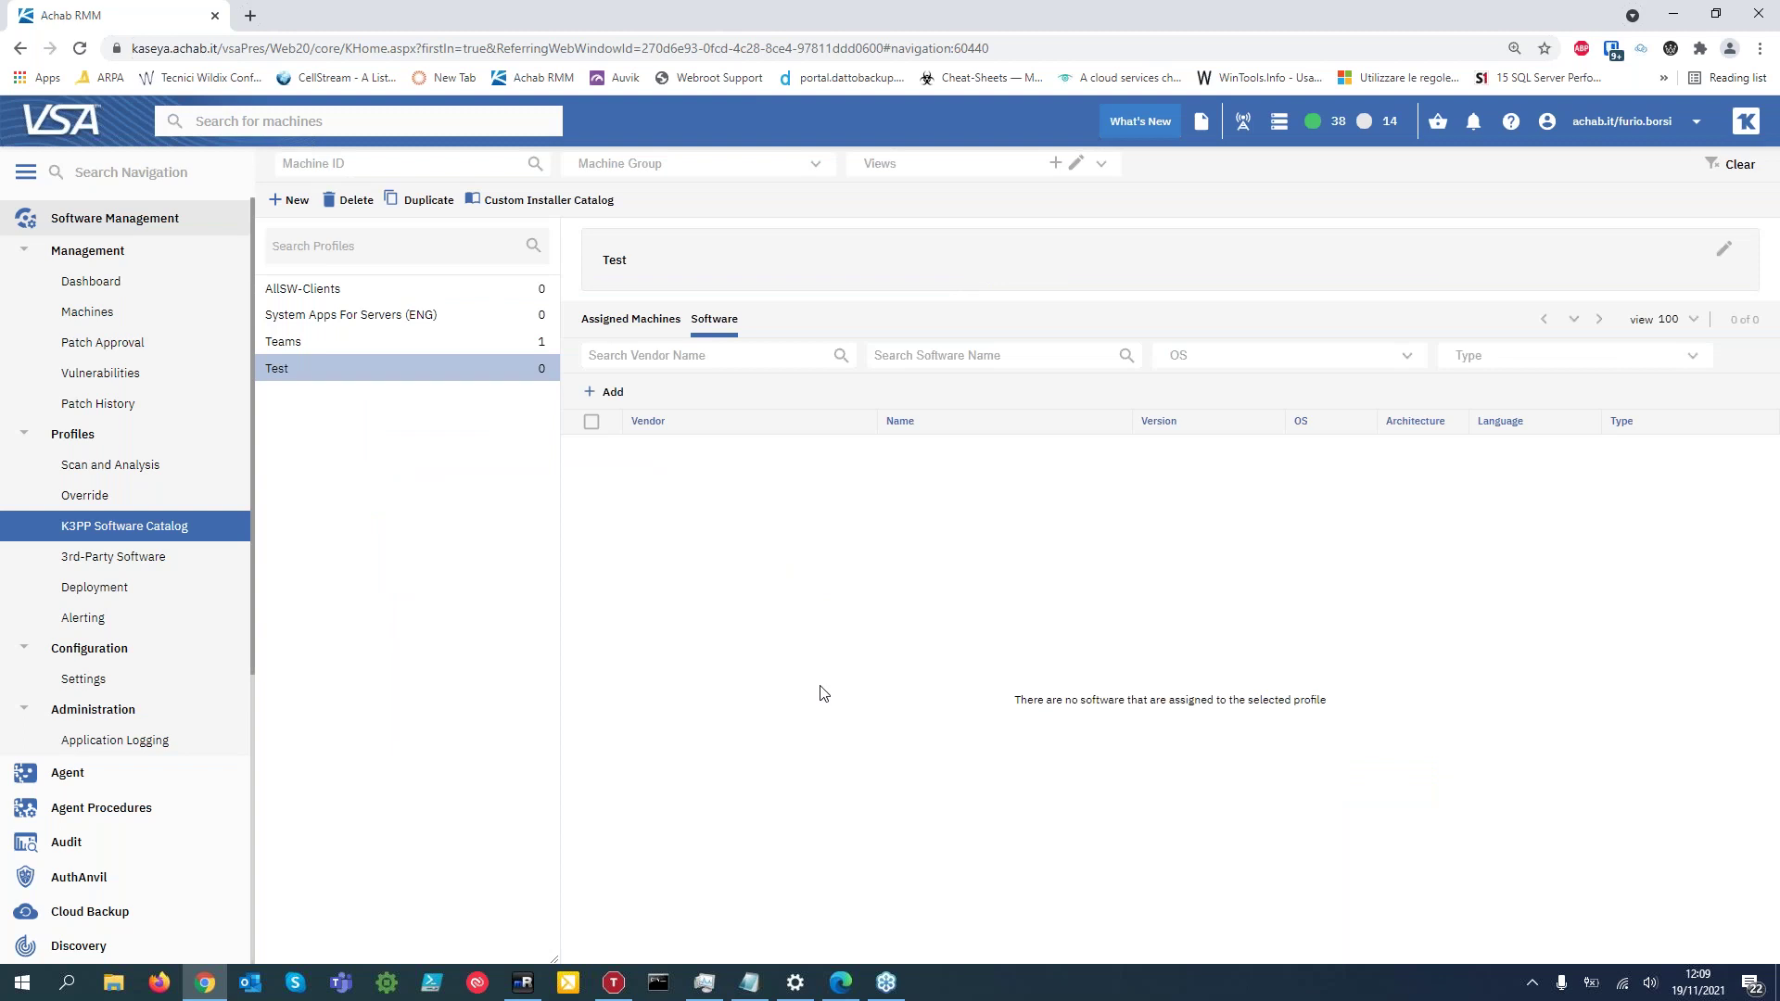
Review the Add Custom Installer form in the Custom Installer Catalog and close both without saving.
{"action": "left_click", "coordinate": [509, 198]}
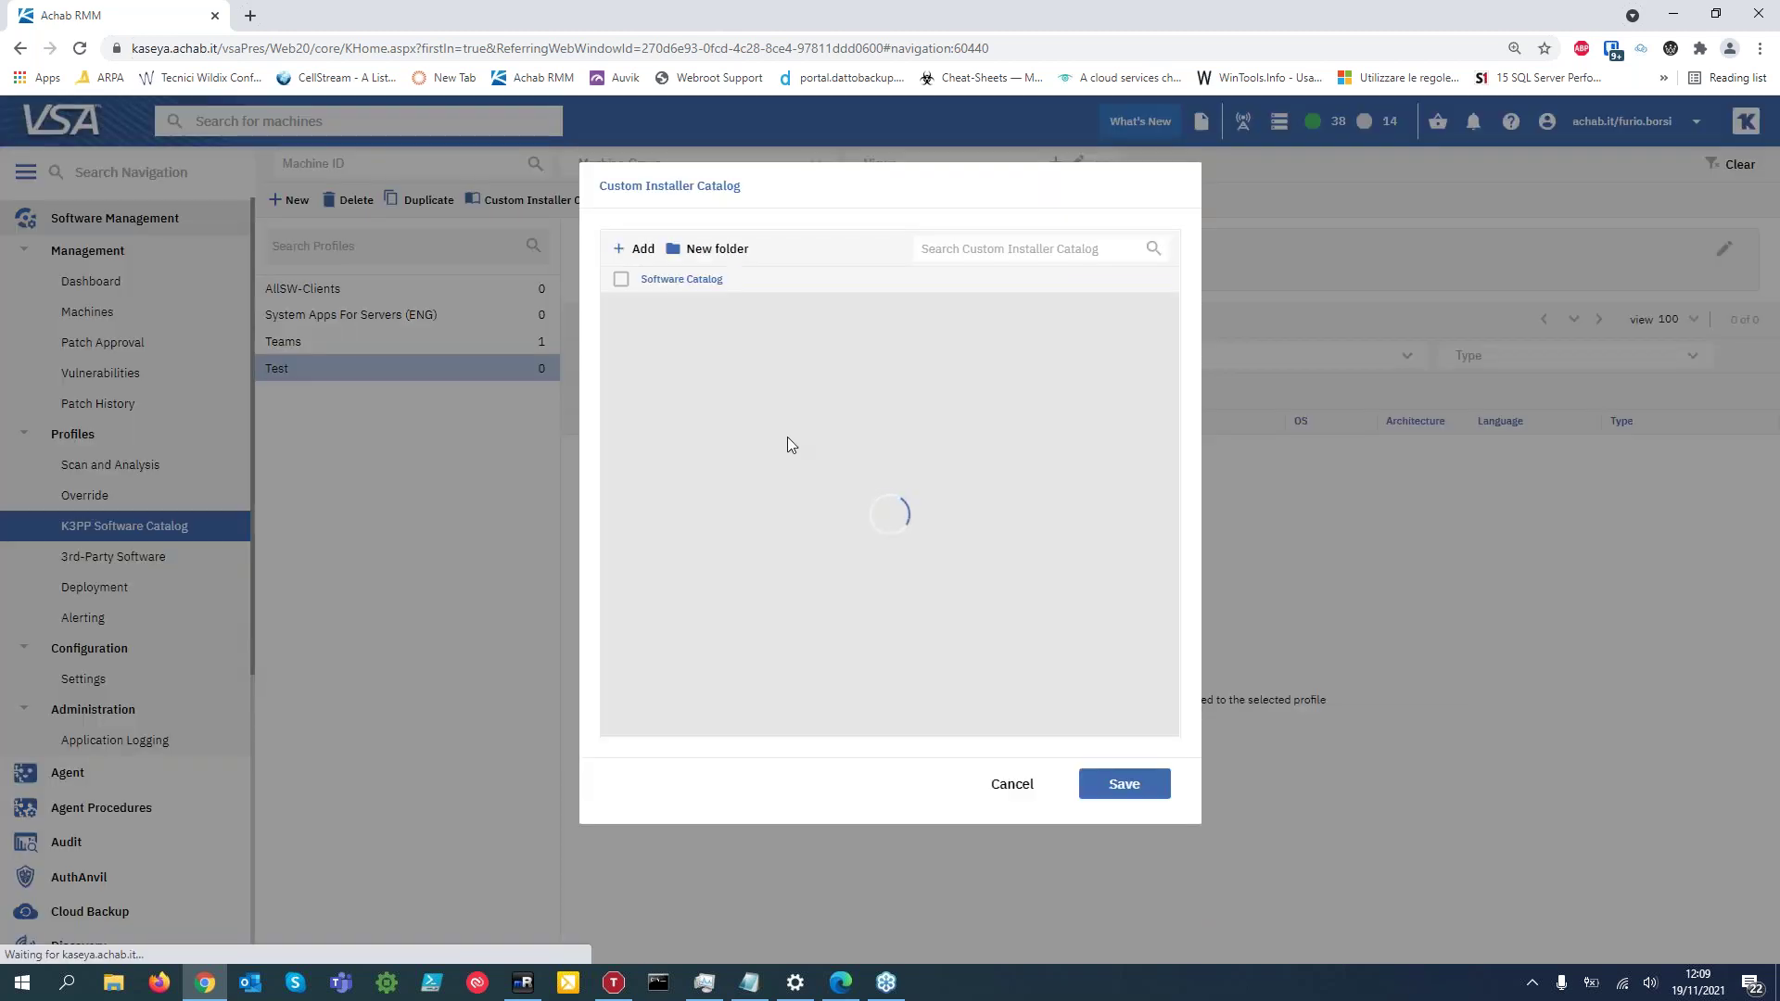
{"action": "left_click", "coordinate": [635, 252]}
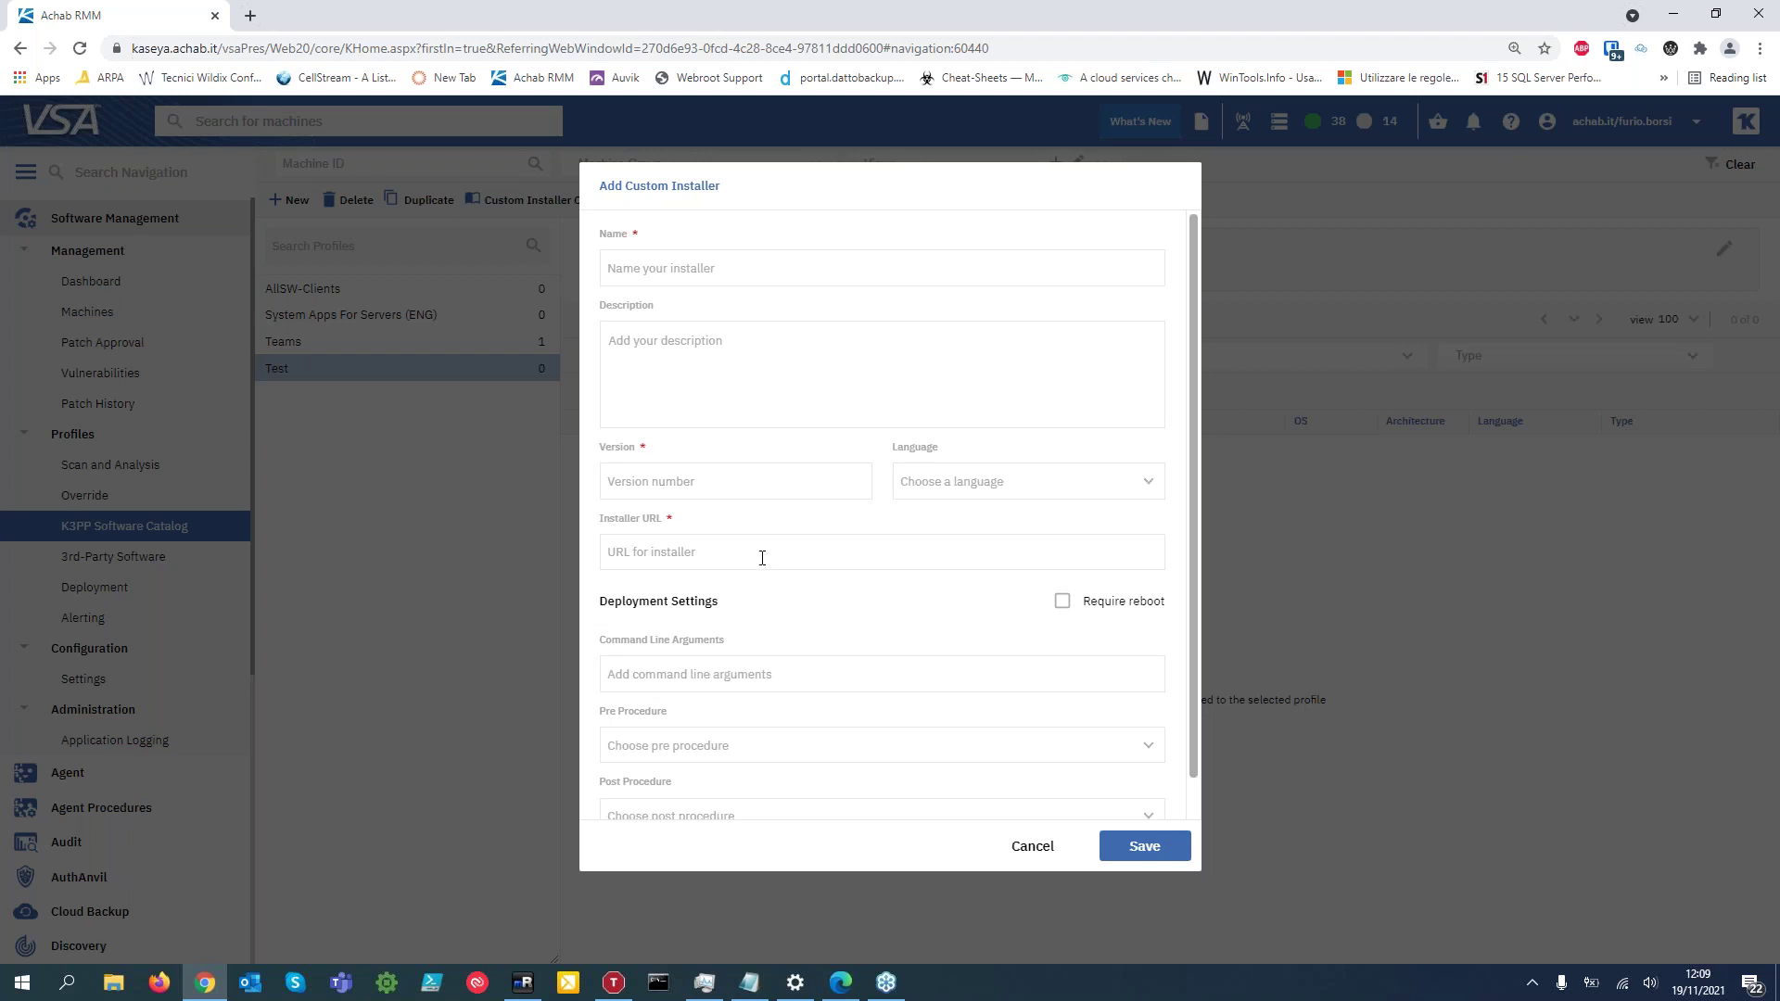
{"action": "left_click", "coordinate": [732, 683]}
{"action": "left_click", "coordinate": [1039, 859]}
{"action": "left_click", "coordinate": [1010, 788]}
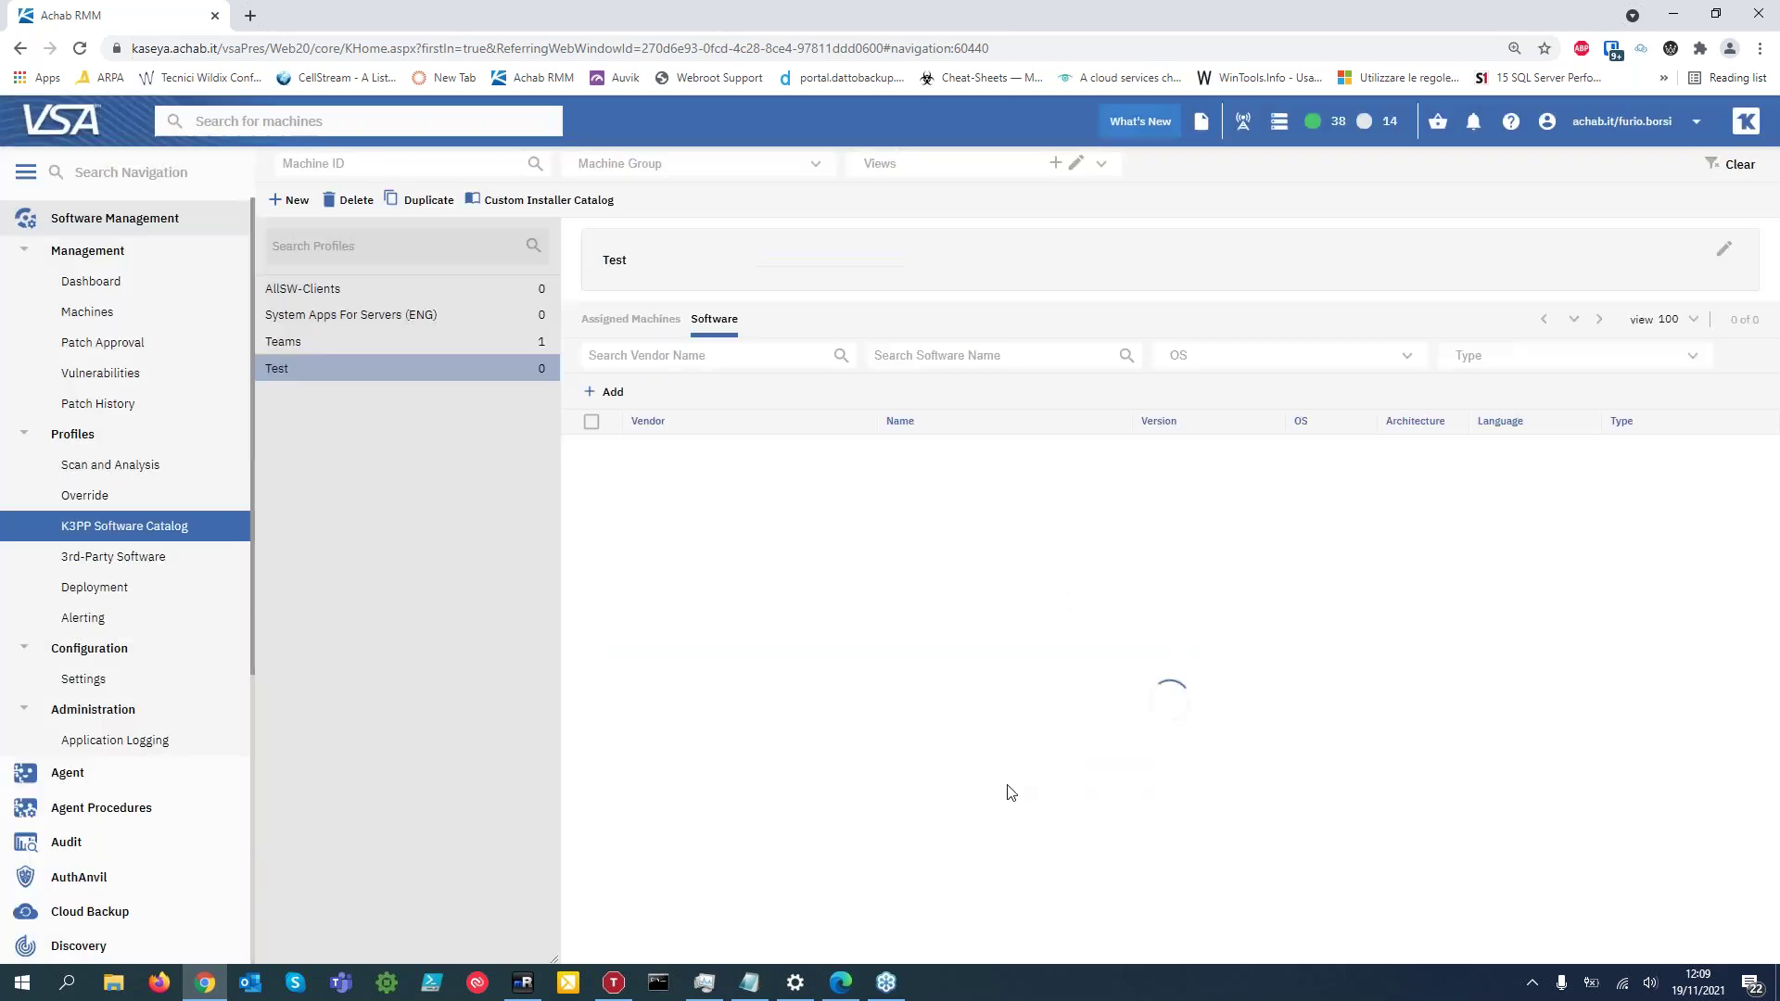
Return to the Machines page and view the patch history of the machine with the most vulnerabilities.
{"action": "left_click", "coordinate": [93, 318]}
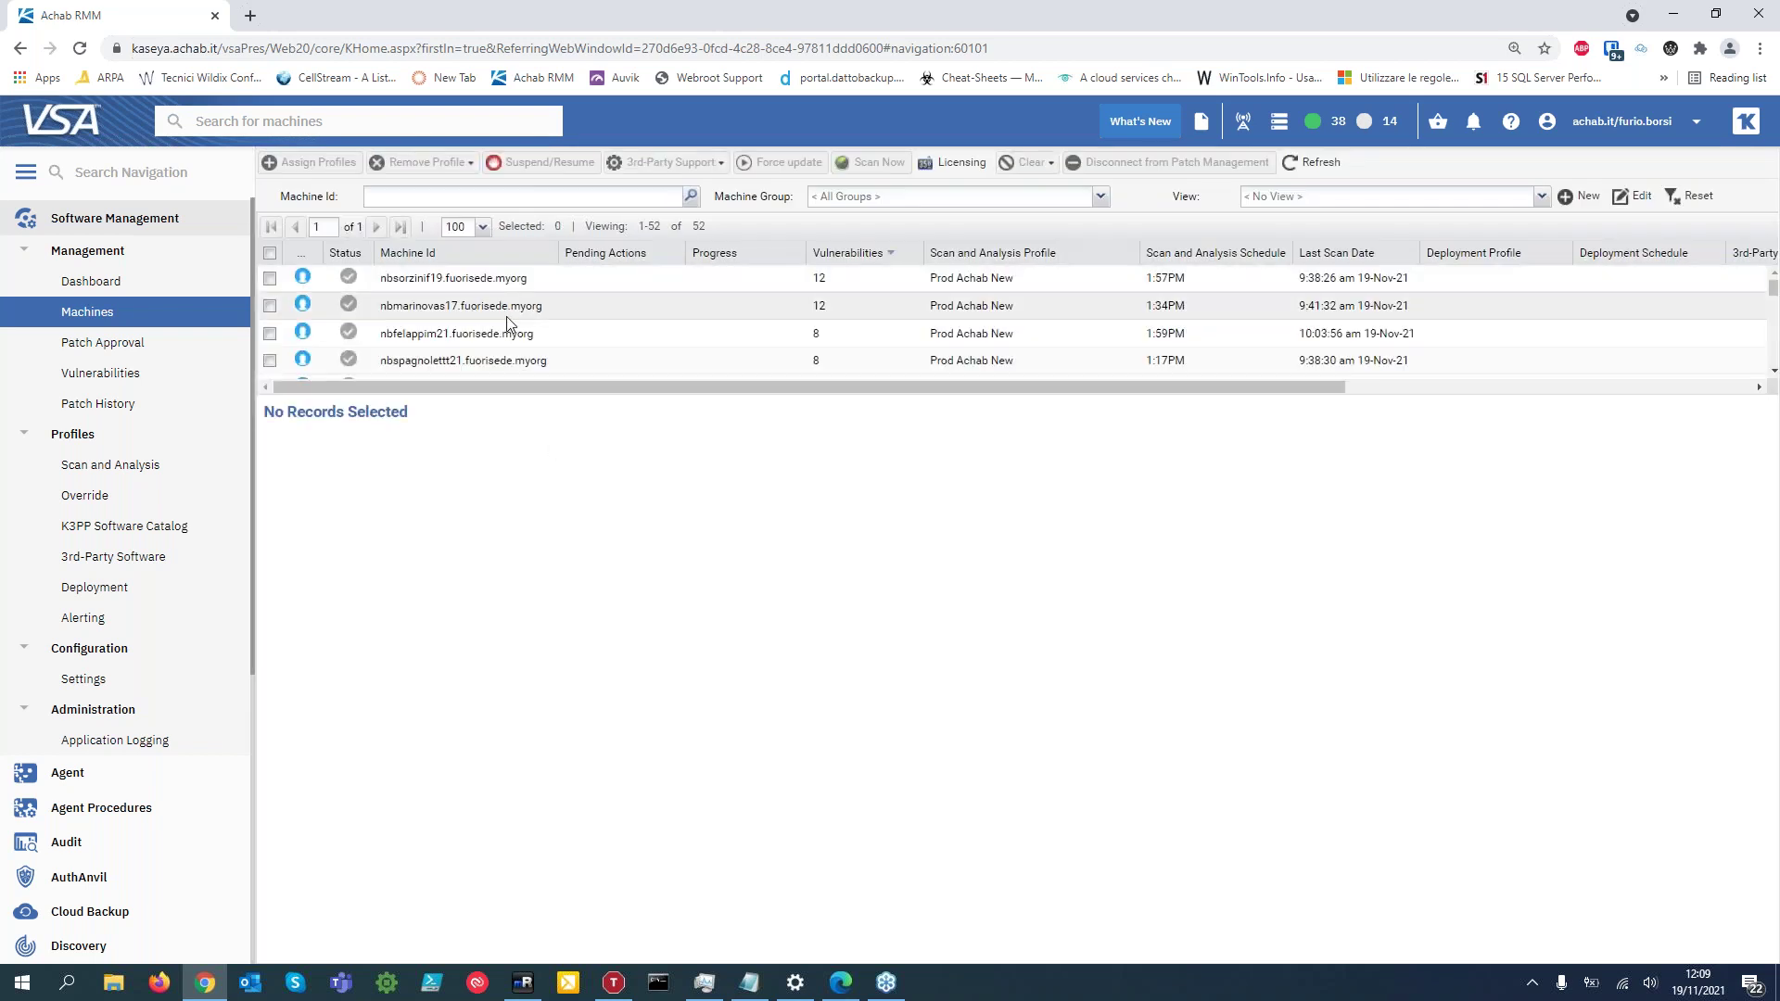
{"action": "left_click", "coordinate": [501, 278]}
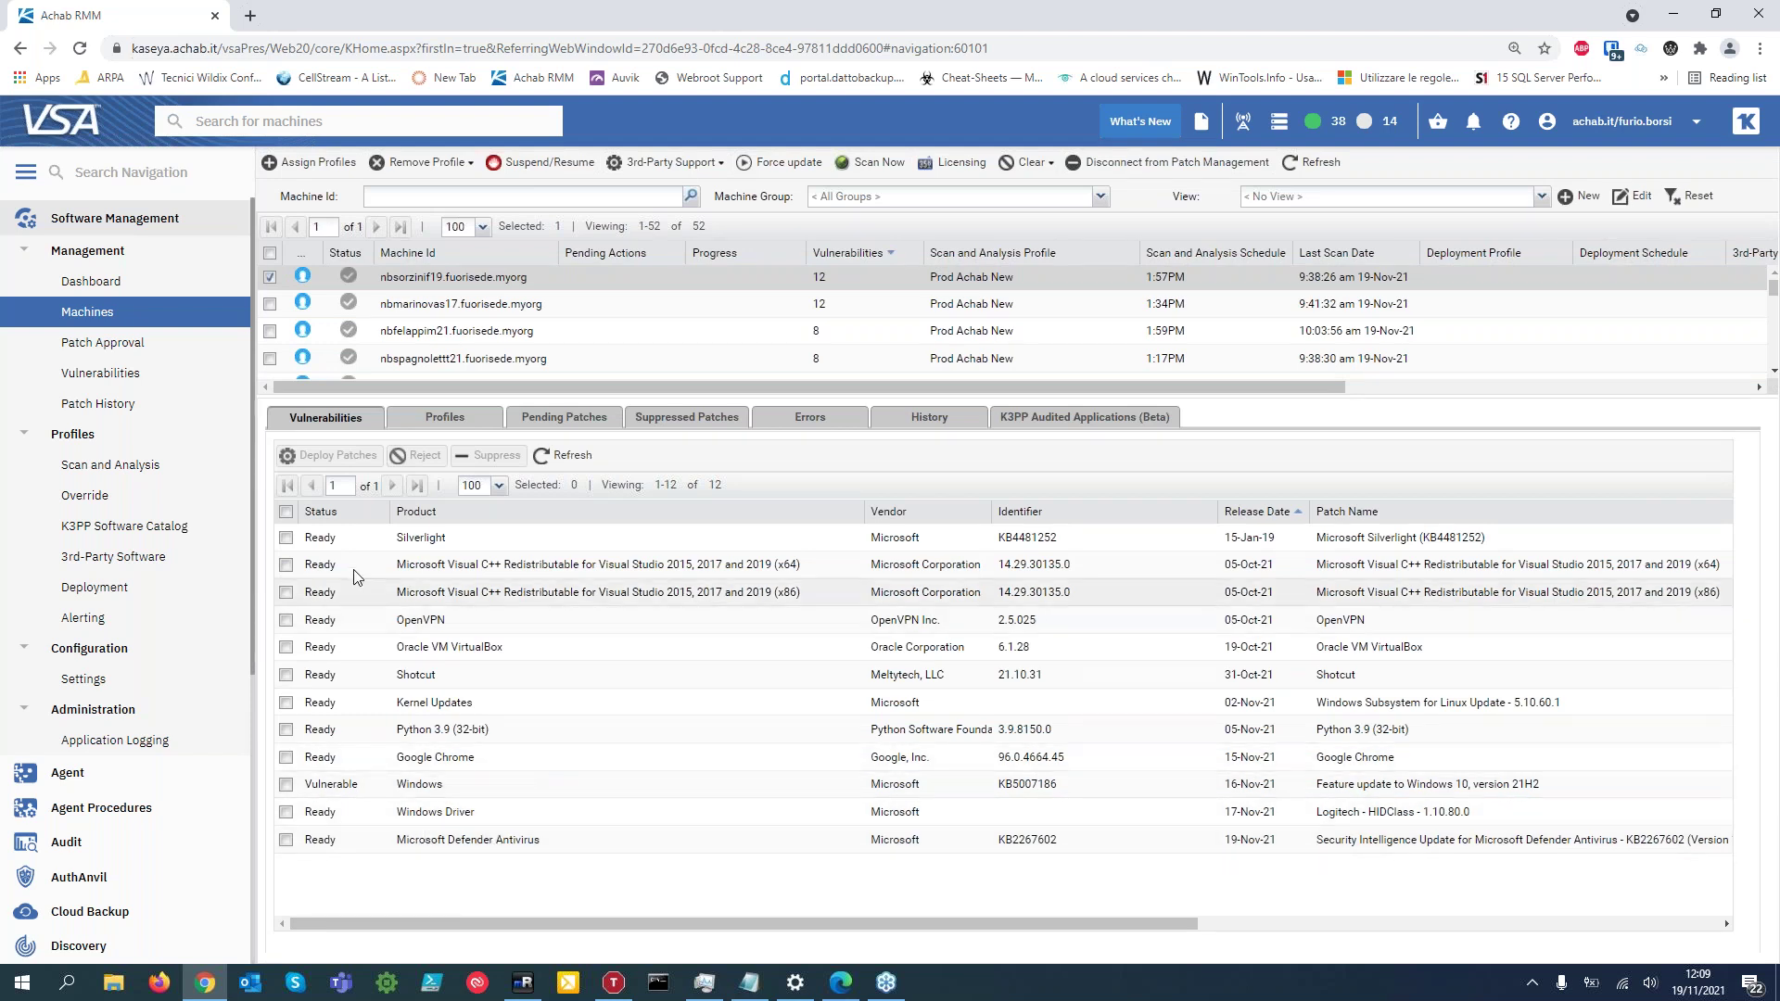
{"action": "left_click", "coordinate": [945, 422]}
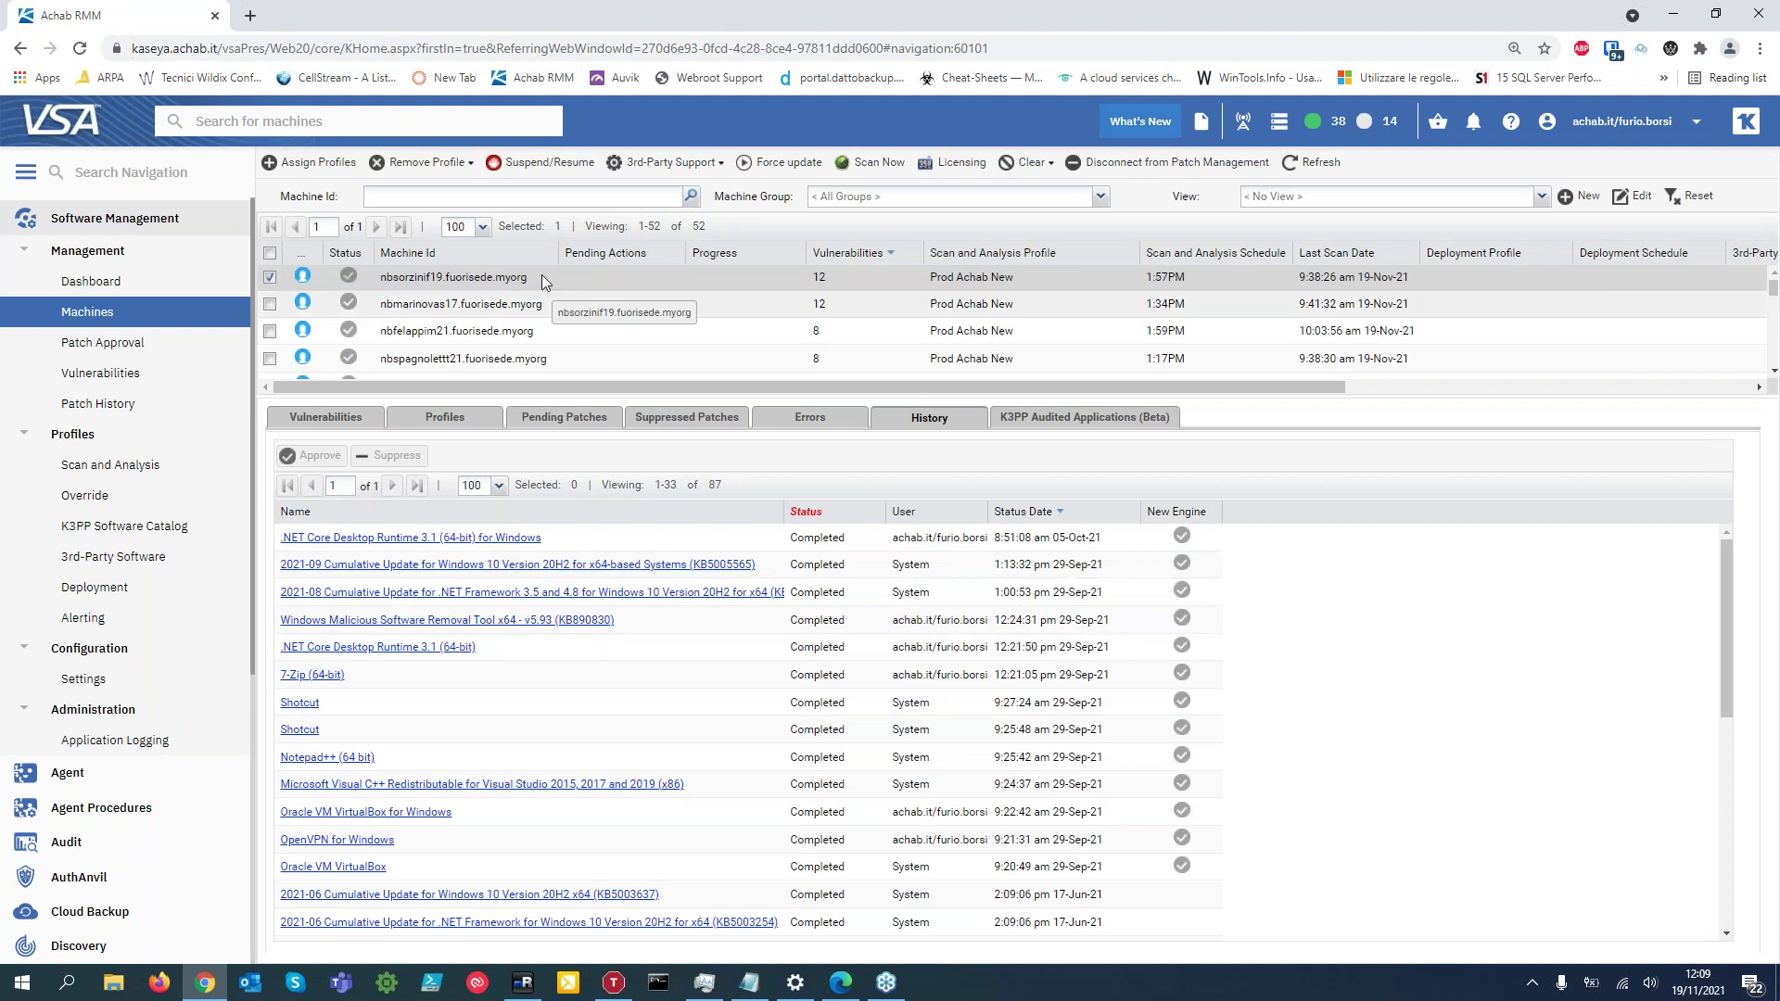
Sort the machines by Machine Id, enlarge the list area and show the history of csrvdevcons21.cloud.myorg.
{"action": "left_click", "coordinate": [450, 247]}
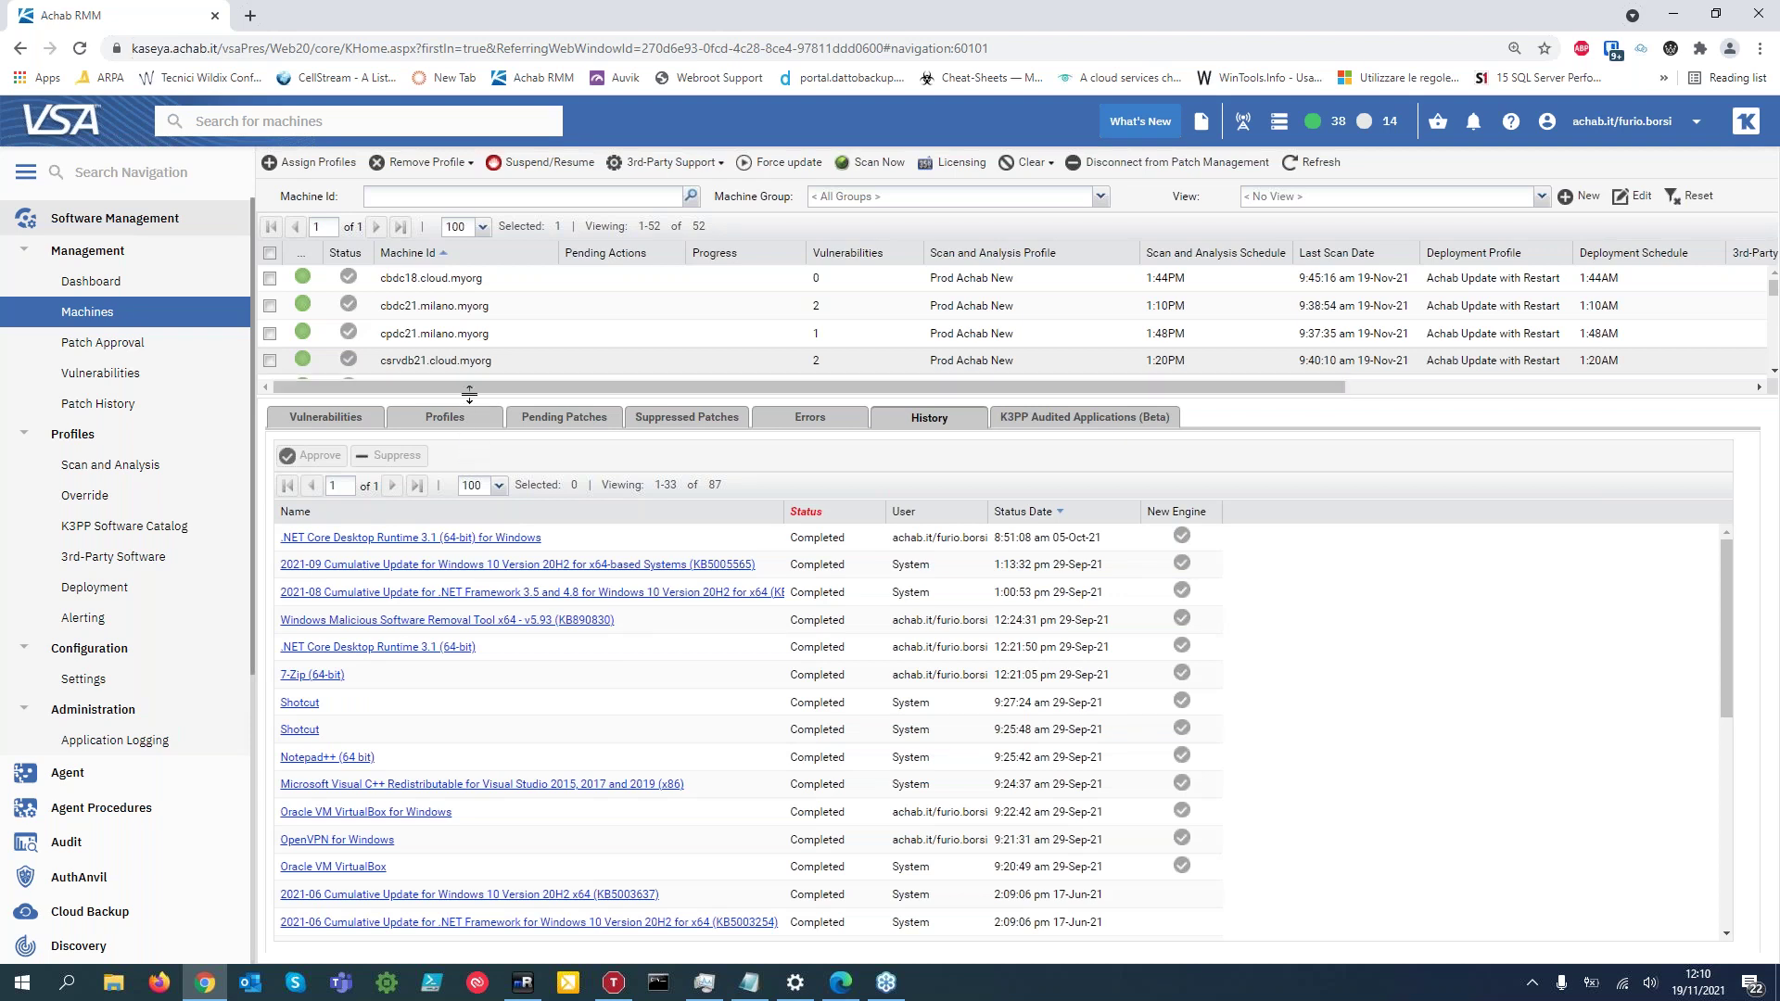
{"action": "left_click_drag", "start_coordinate": [471, 397], "coordinate": [469, 645]}
{"action": "left_click", "coordinate": [488, 423]}
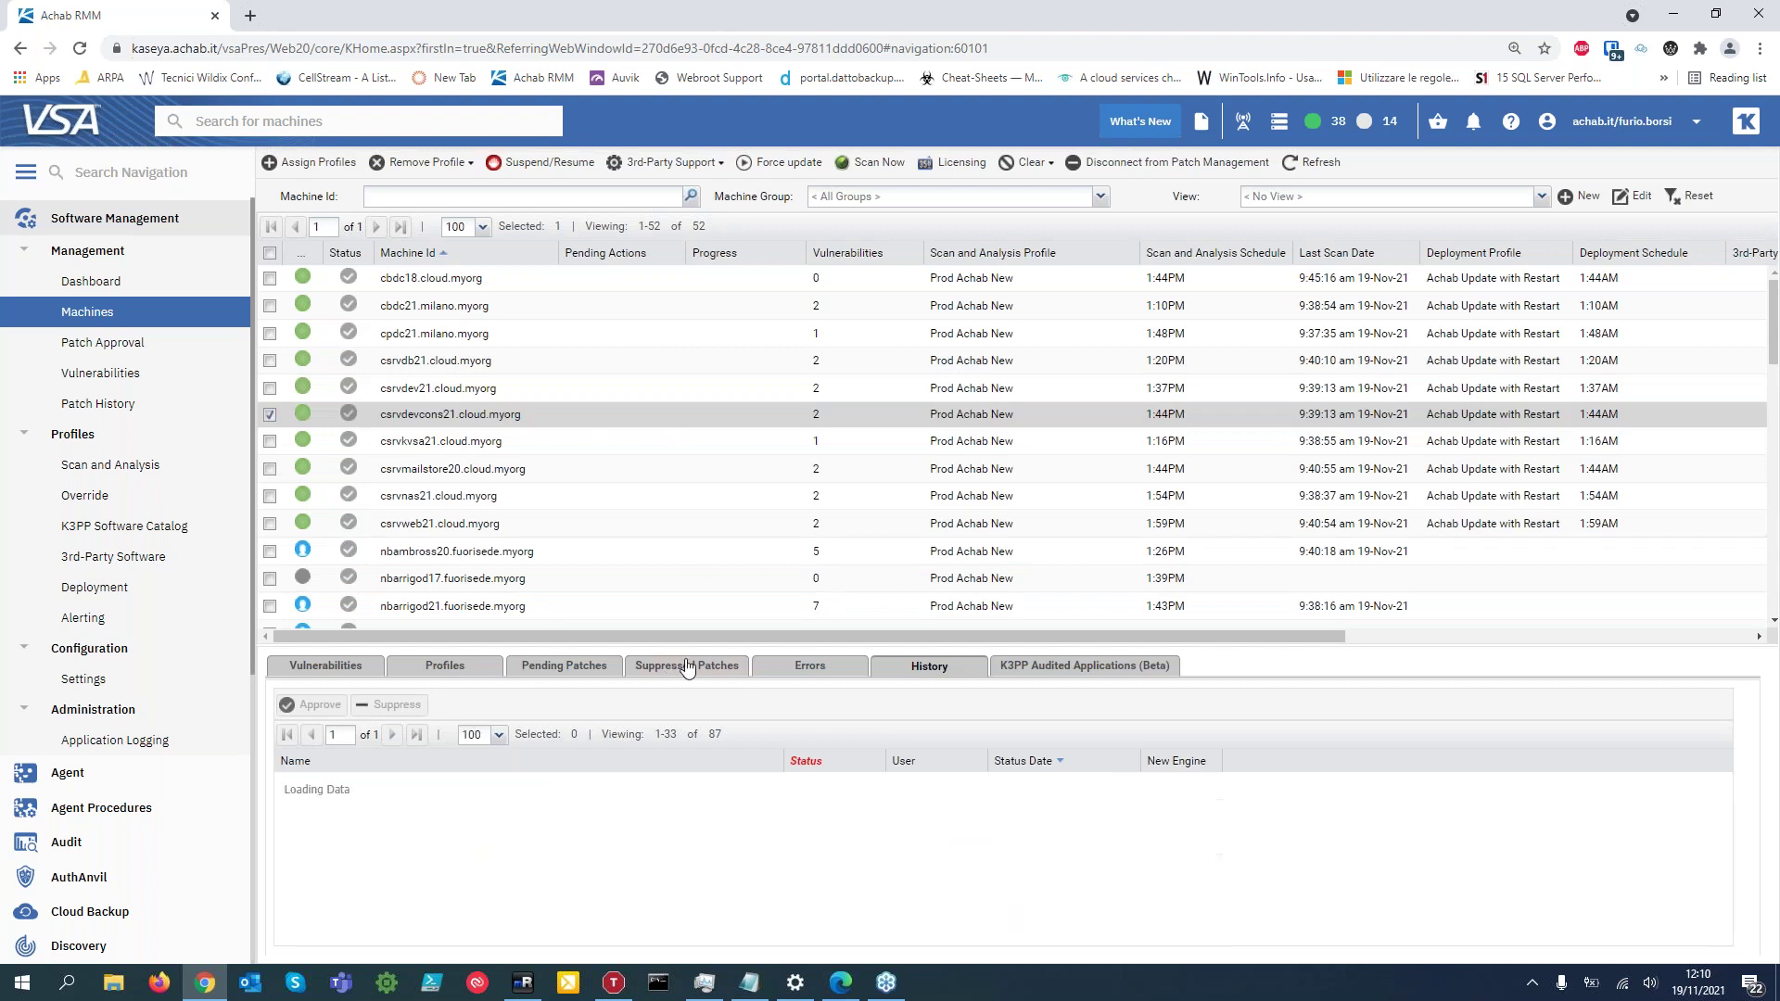
Enlarge the history area of csrvdevcons21.cloud.myorg and examine the 12-Nov-21 entries, including SQL Server Management Studio, Office 365 and Node.js LTS completion times.
{"action": "left_click_drag", "start_coordinate": [712, 645], "coordinate": [747, 404]}
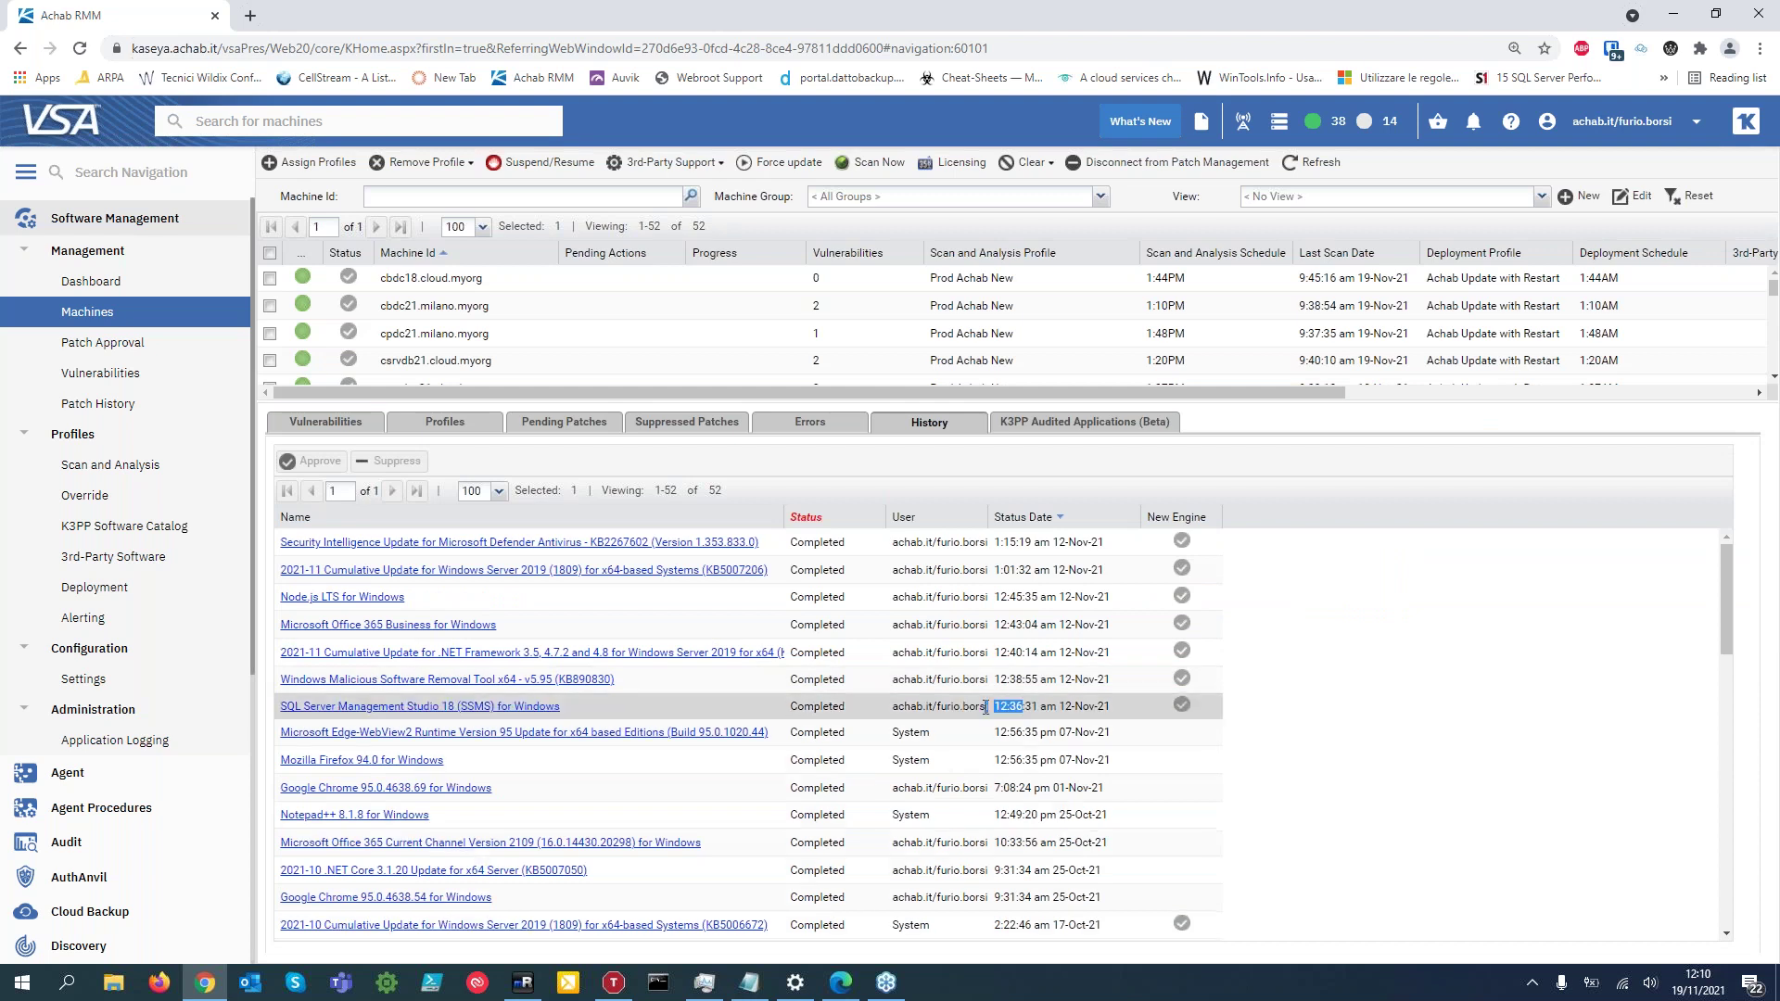
{"action": "left_click_drag", "start_coordinate": [994, 542], "coordinate": [1017, 551]}
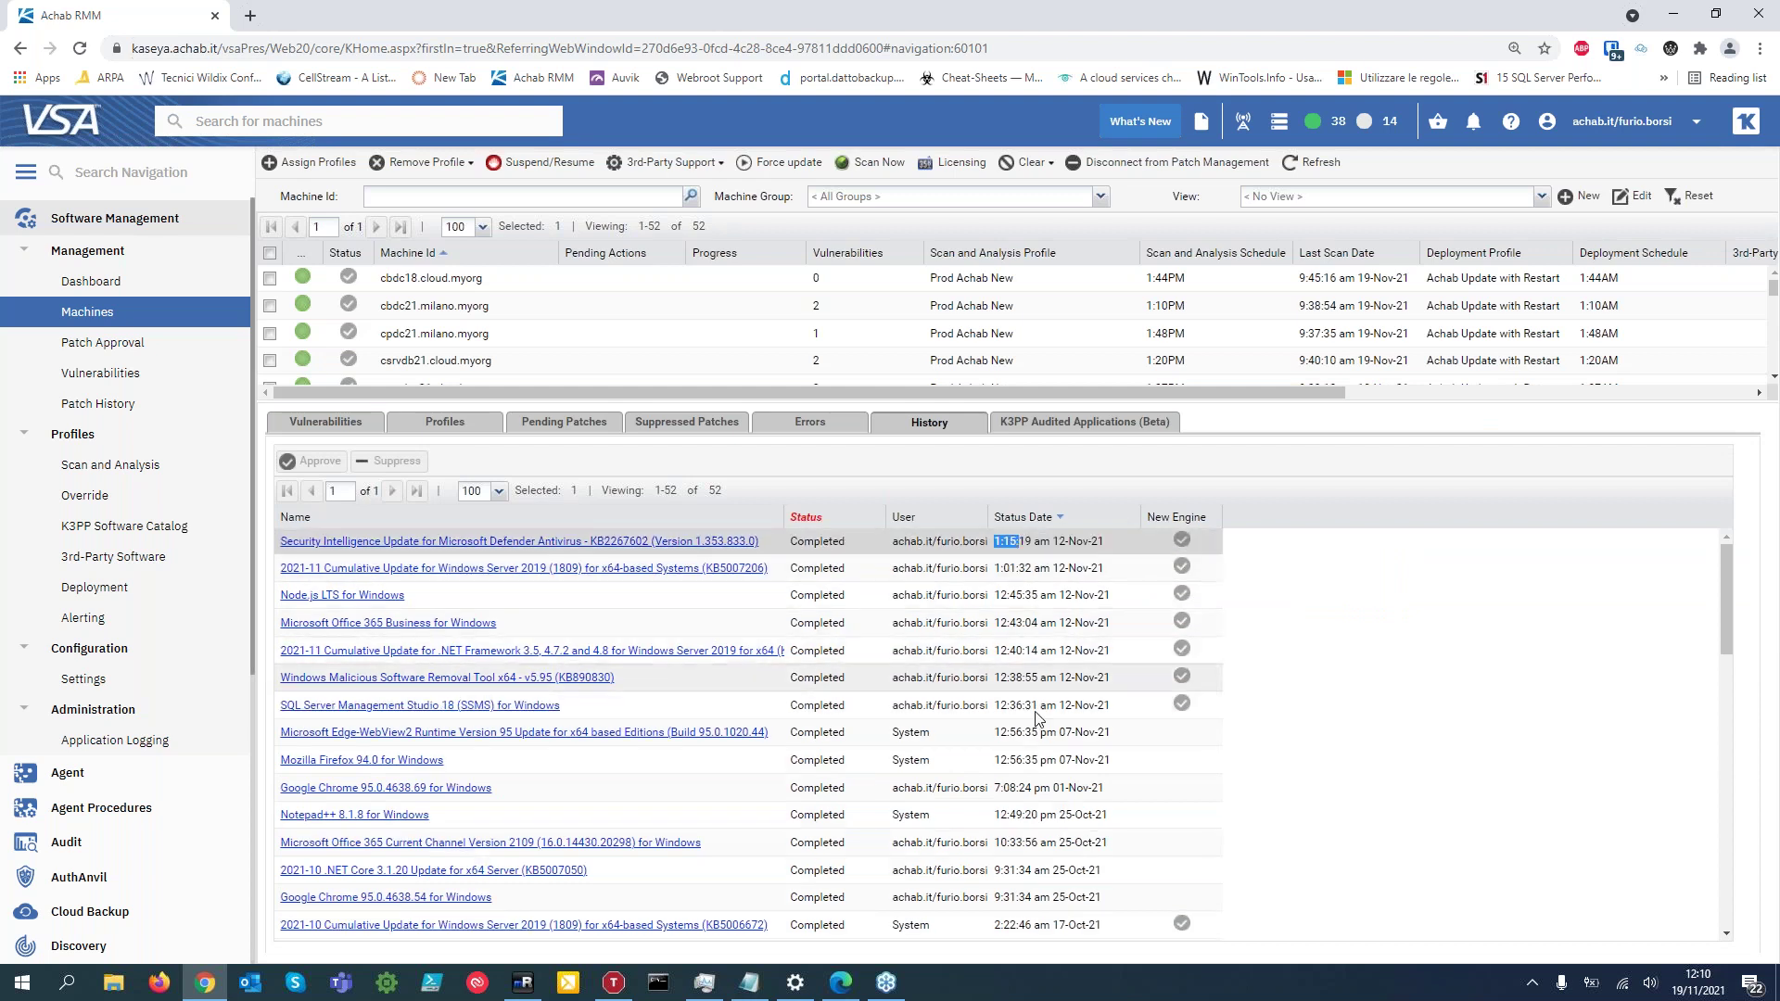
{"action": "left_click_drag", "start_coordinate": [1205, 709], "coordinate": [274, 703]}
{"action": "left_click", "coordinate": [587, 706]}
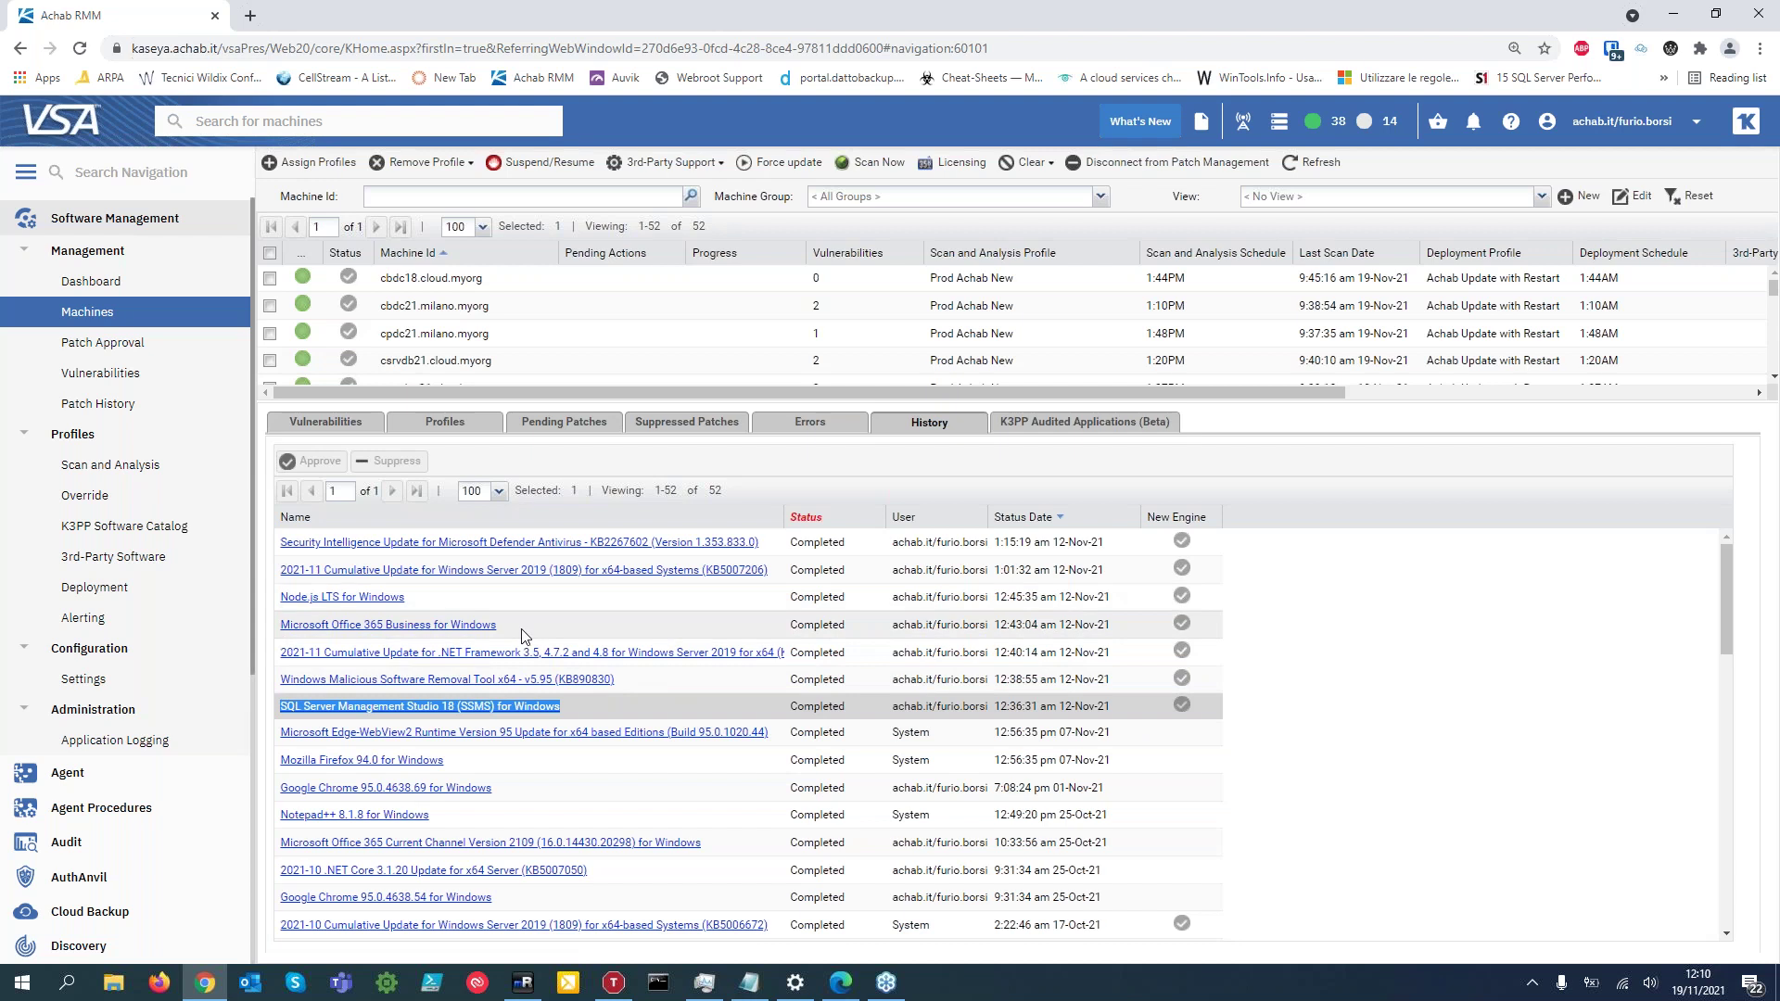
{"action": "left_click_drag", "start_coordinate": [515, 623], "coordinate": [269, 630]}
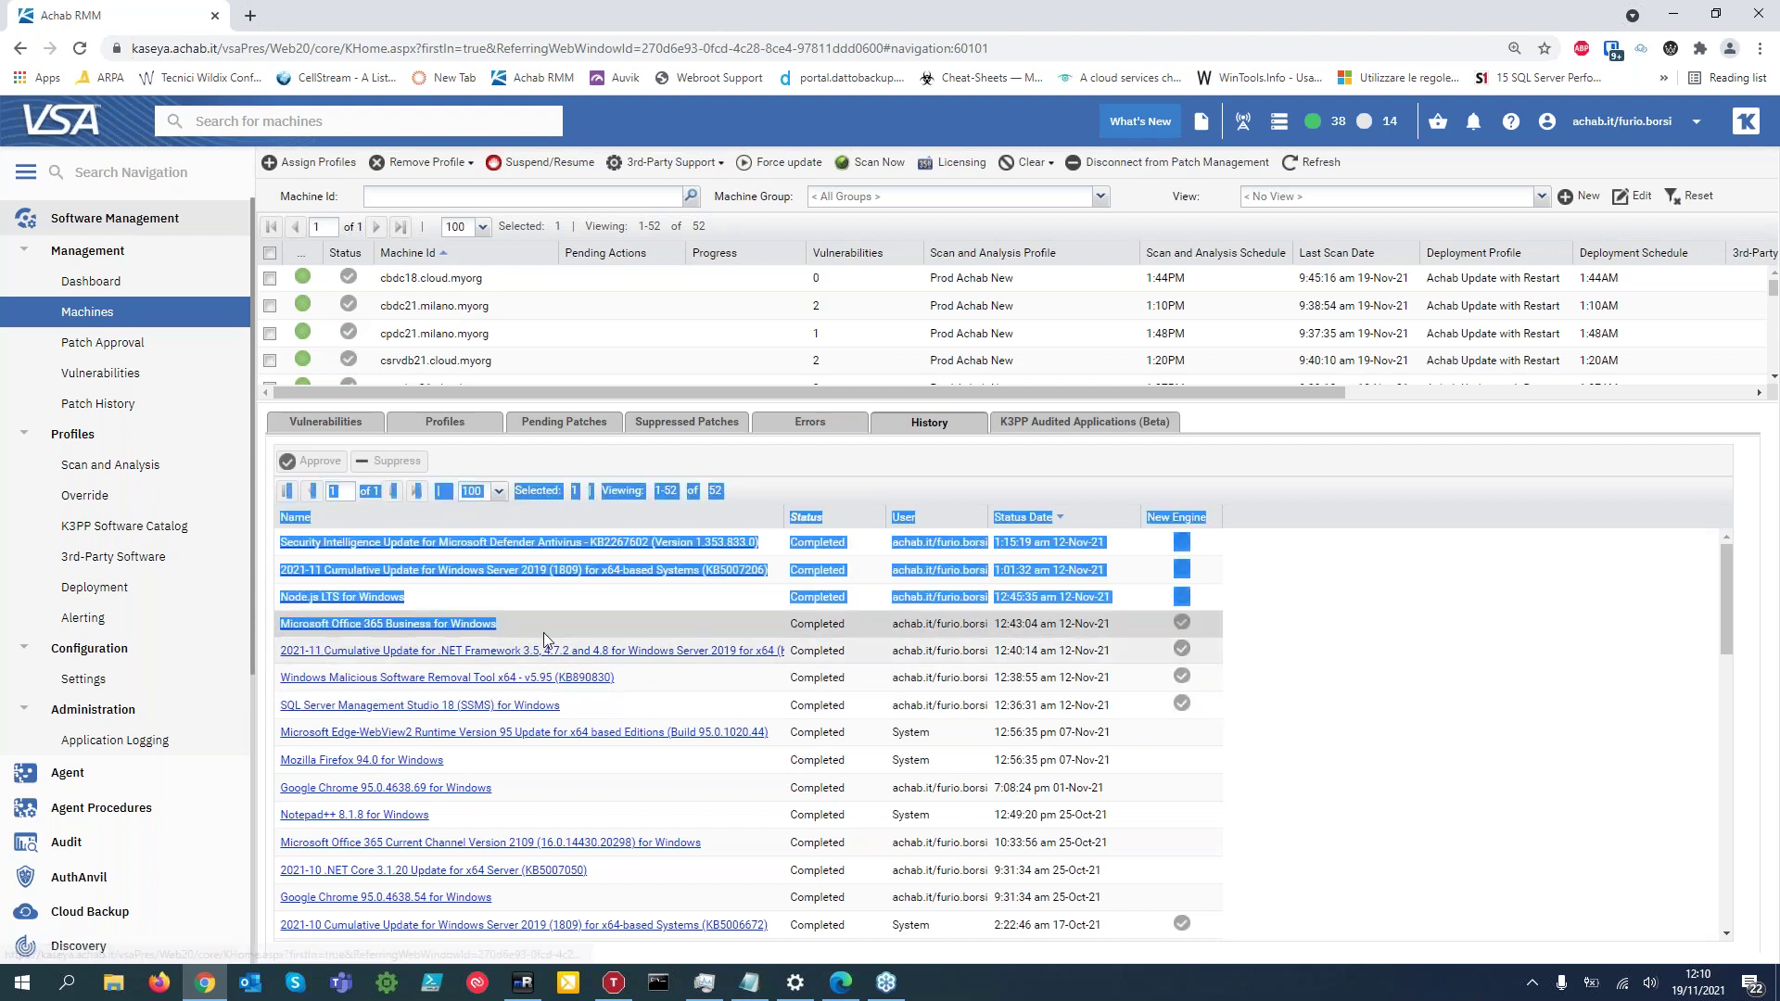
{"action": "left_click", "coordinate": [1039, 628]}
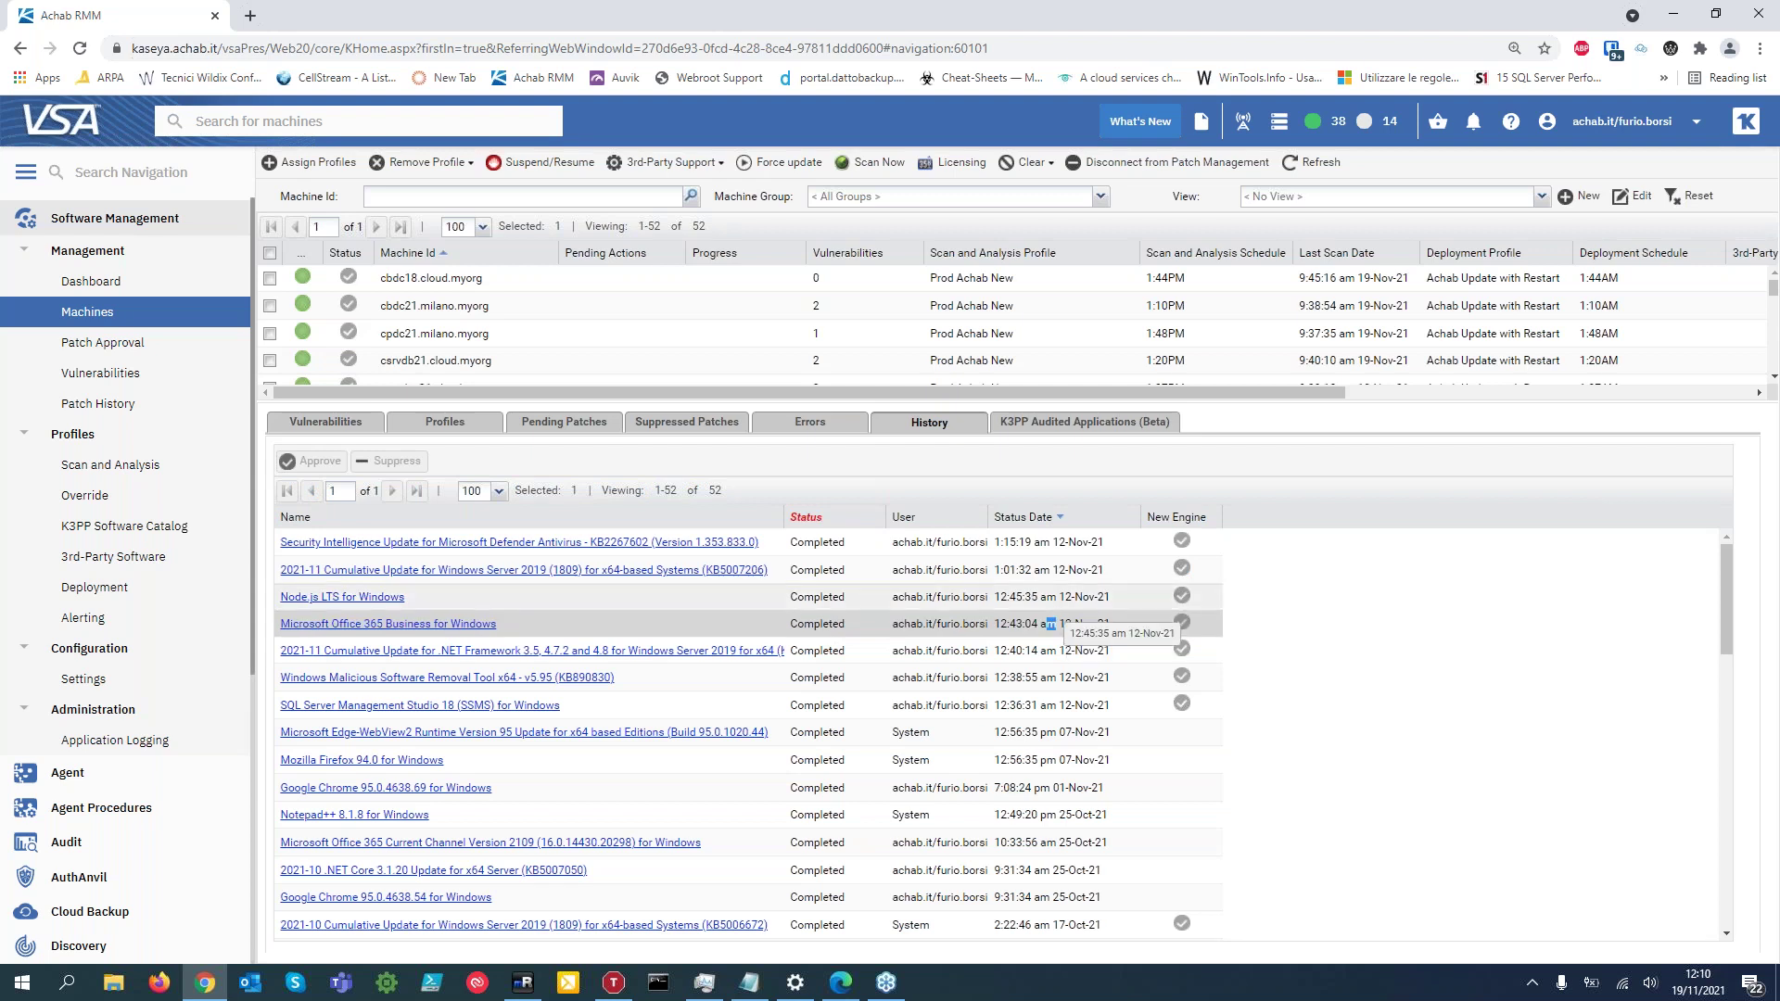
{"action": "double_click", "coordinate": [1047, 596]}
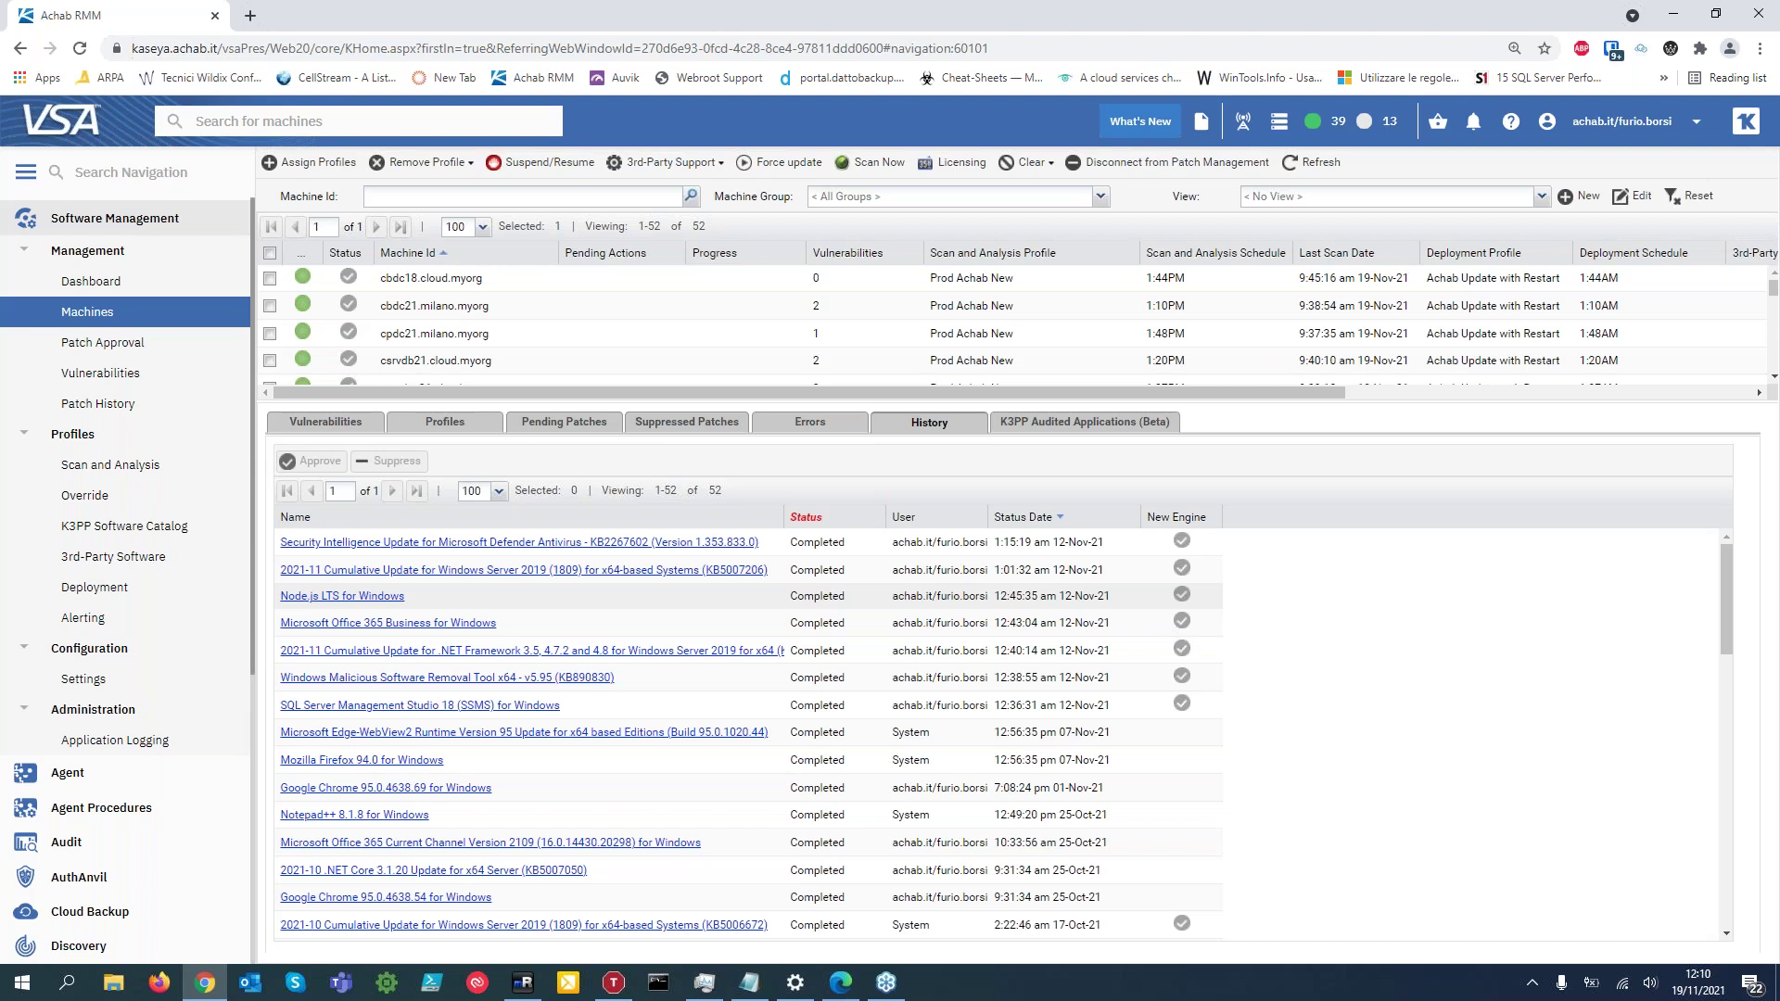
Review the K3PP audited applications of csrvdevcons21.cloud.myorg, including the Node.js LTS for Windows entry.
{"action": "left_click", "coordinate": [1062, 428]}
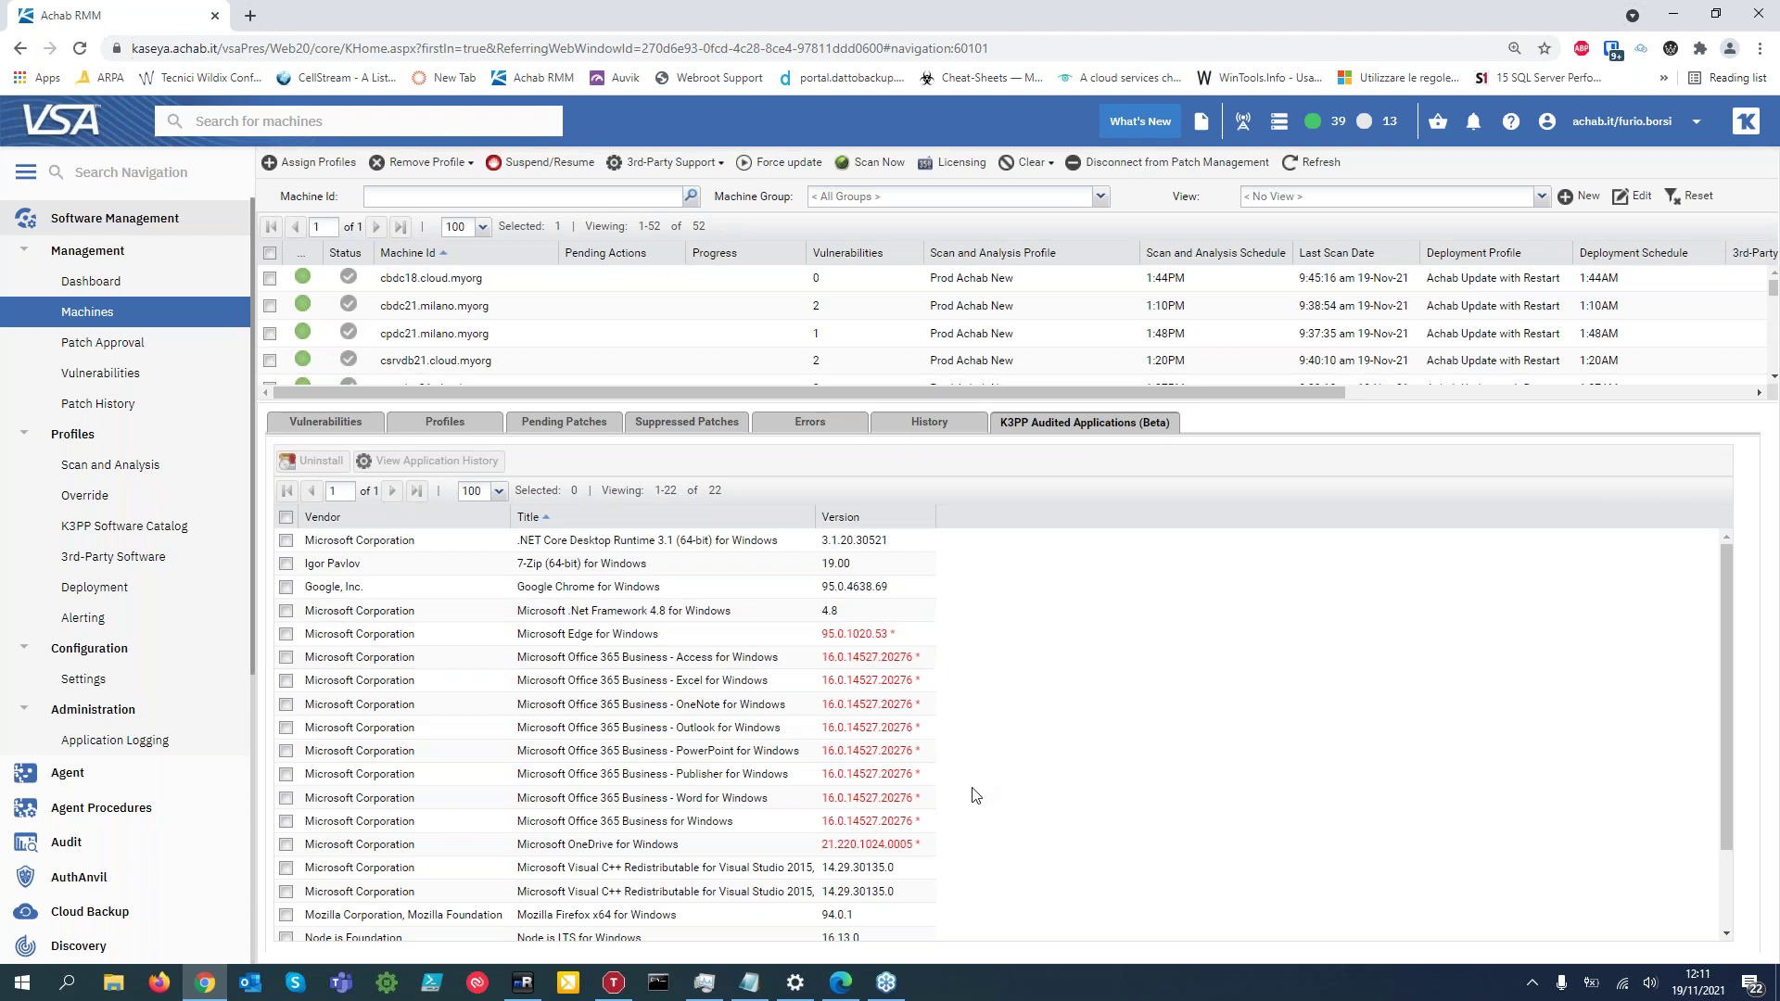
{"action": "scroll", "coordinate": [992, 843], "scroll_direction": "down", "scroll_amount": 2}
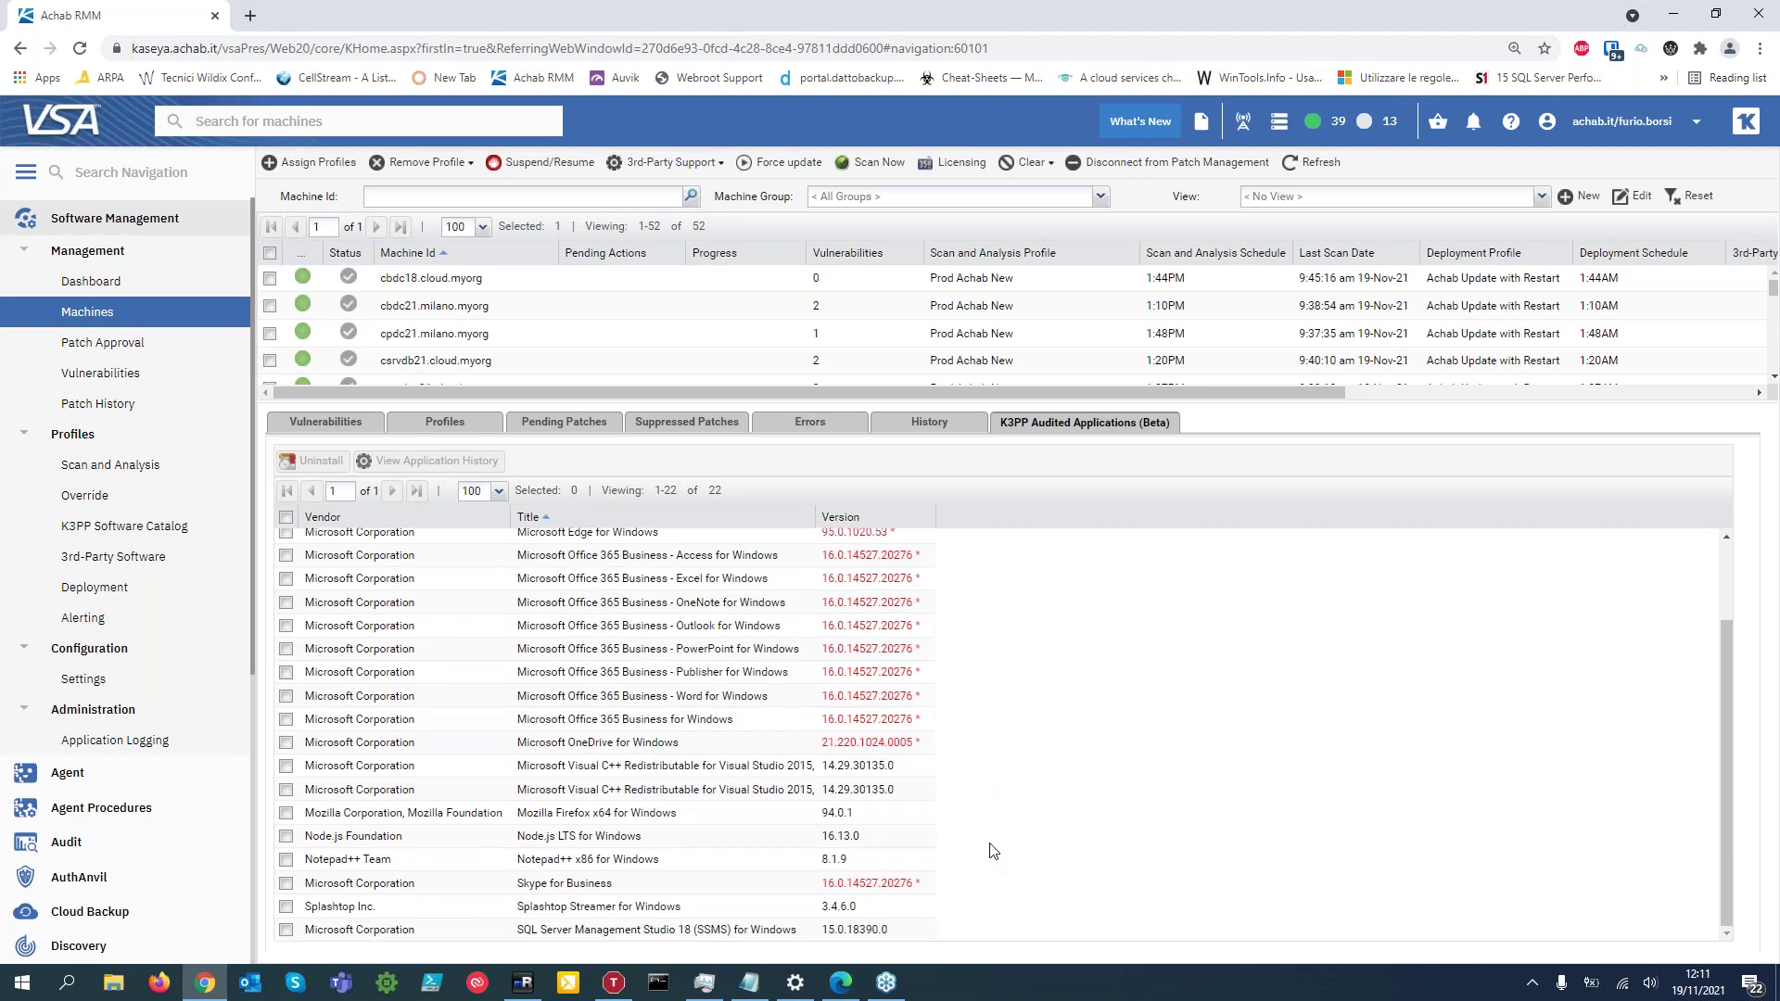
{"action": "left_click", "coordinate": [308, 839]}
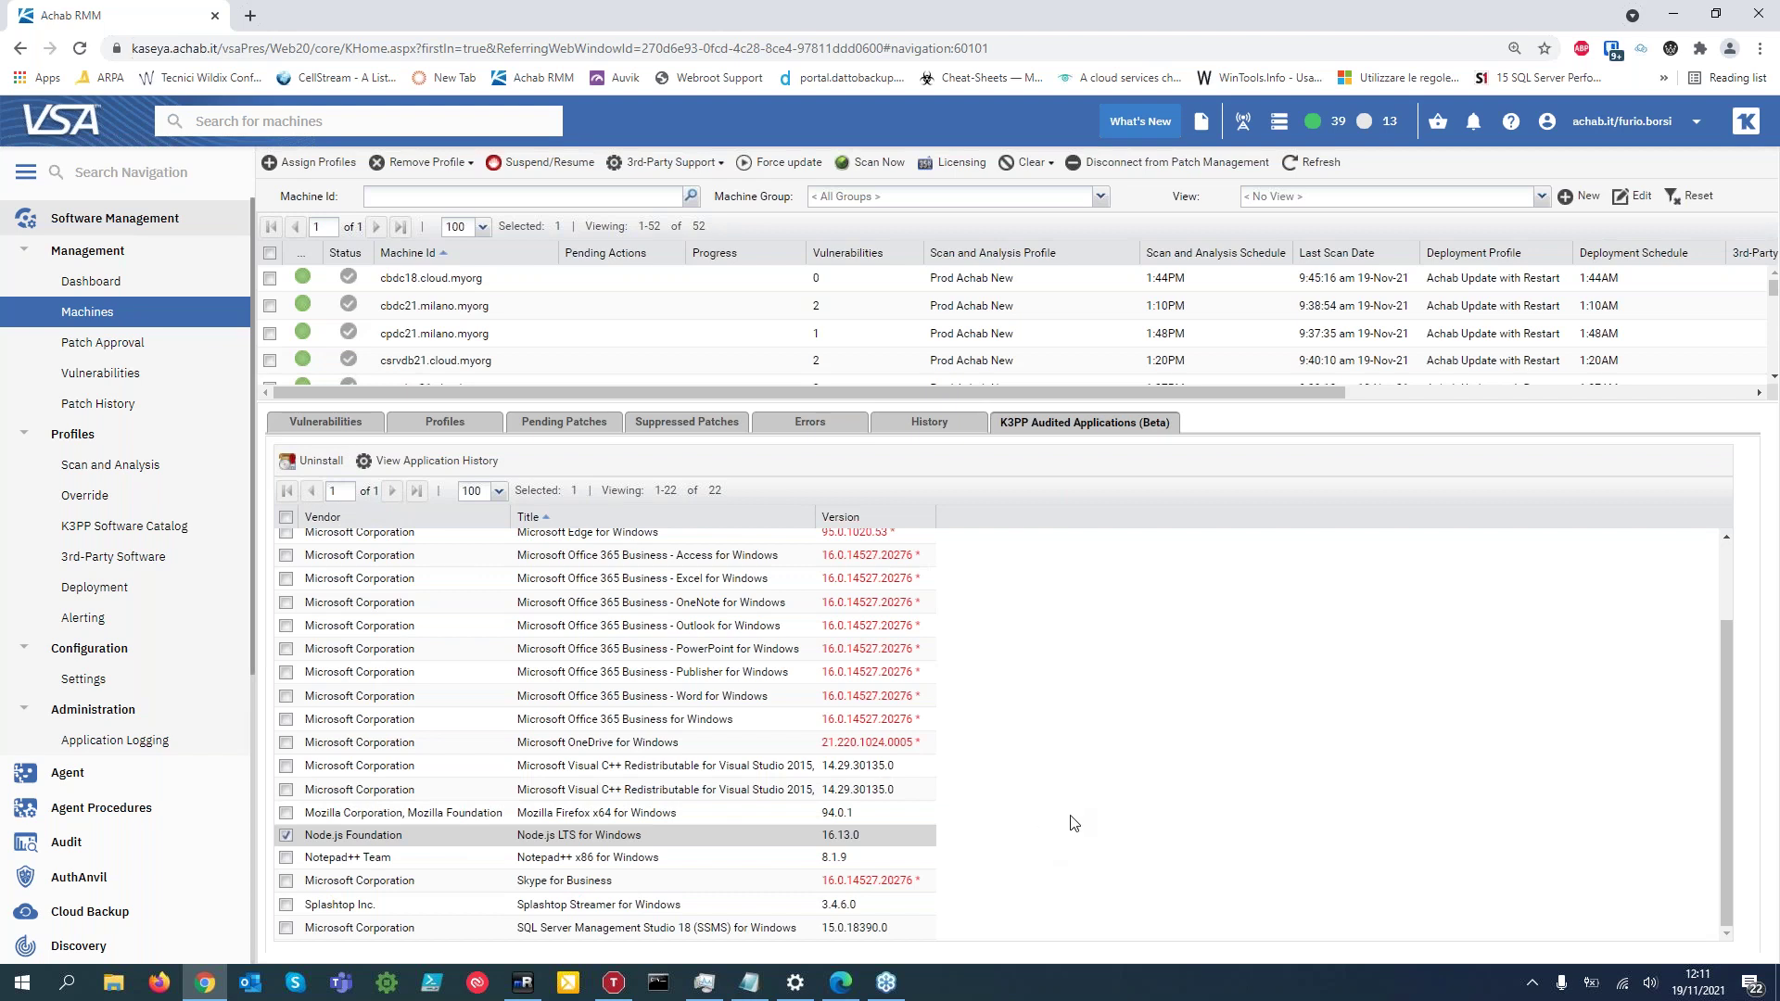
{"action": "scroll", "coordinate": [1066, 820], "scroll_direction": "up", "scroll_amount": 2}
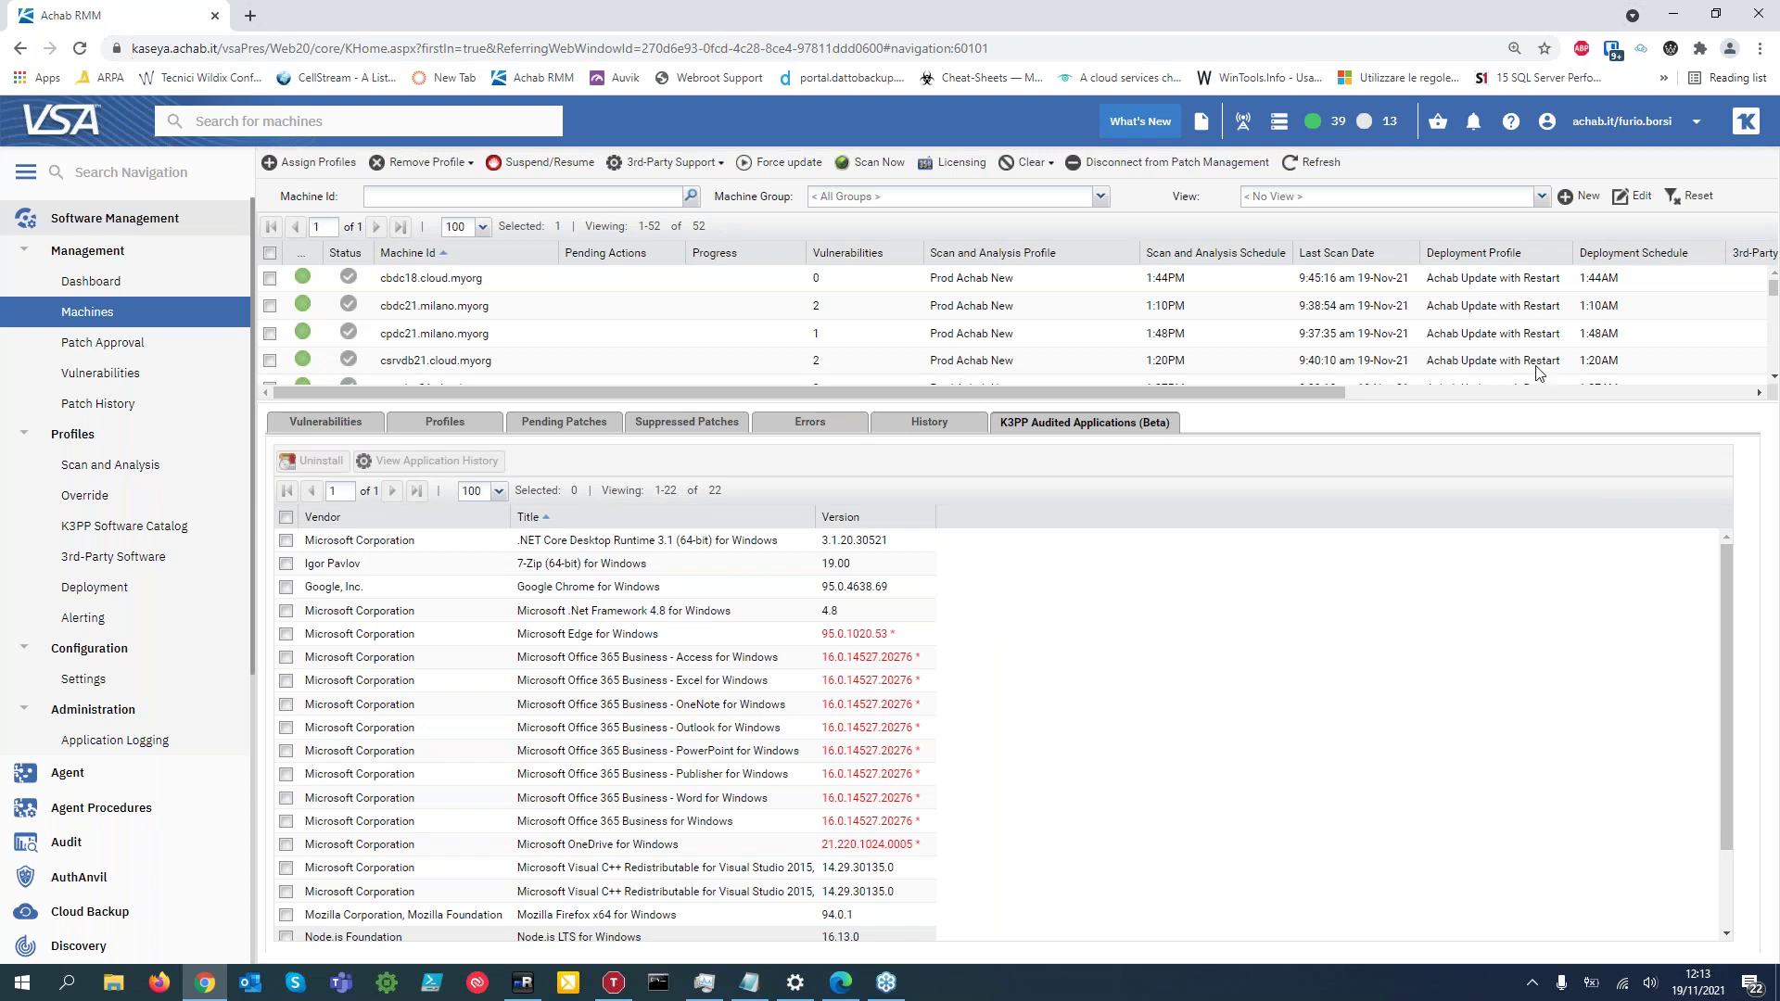
Review the Software Management general settings, including the Native Kaseya Engines and third-party vulnerability options, and close them without saving.
{"action": "left_click", "coordinate": [130, 682]}
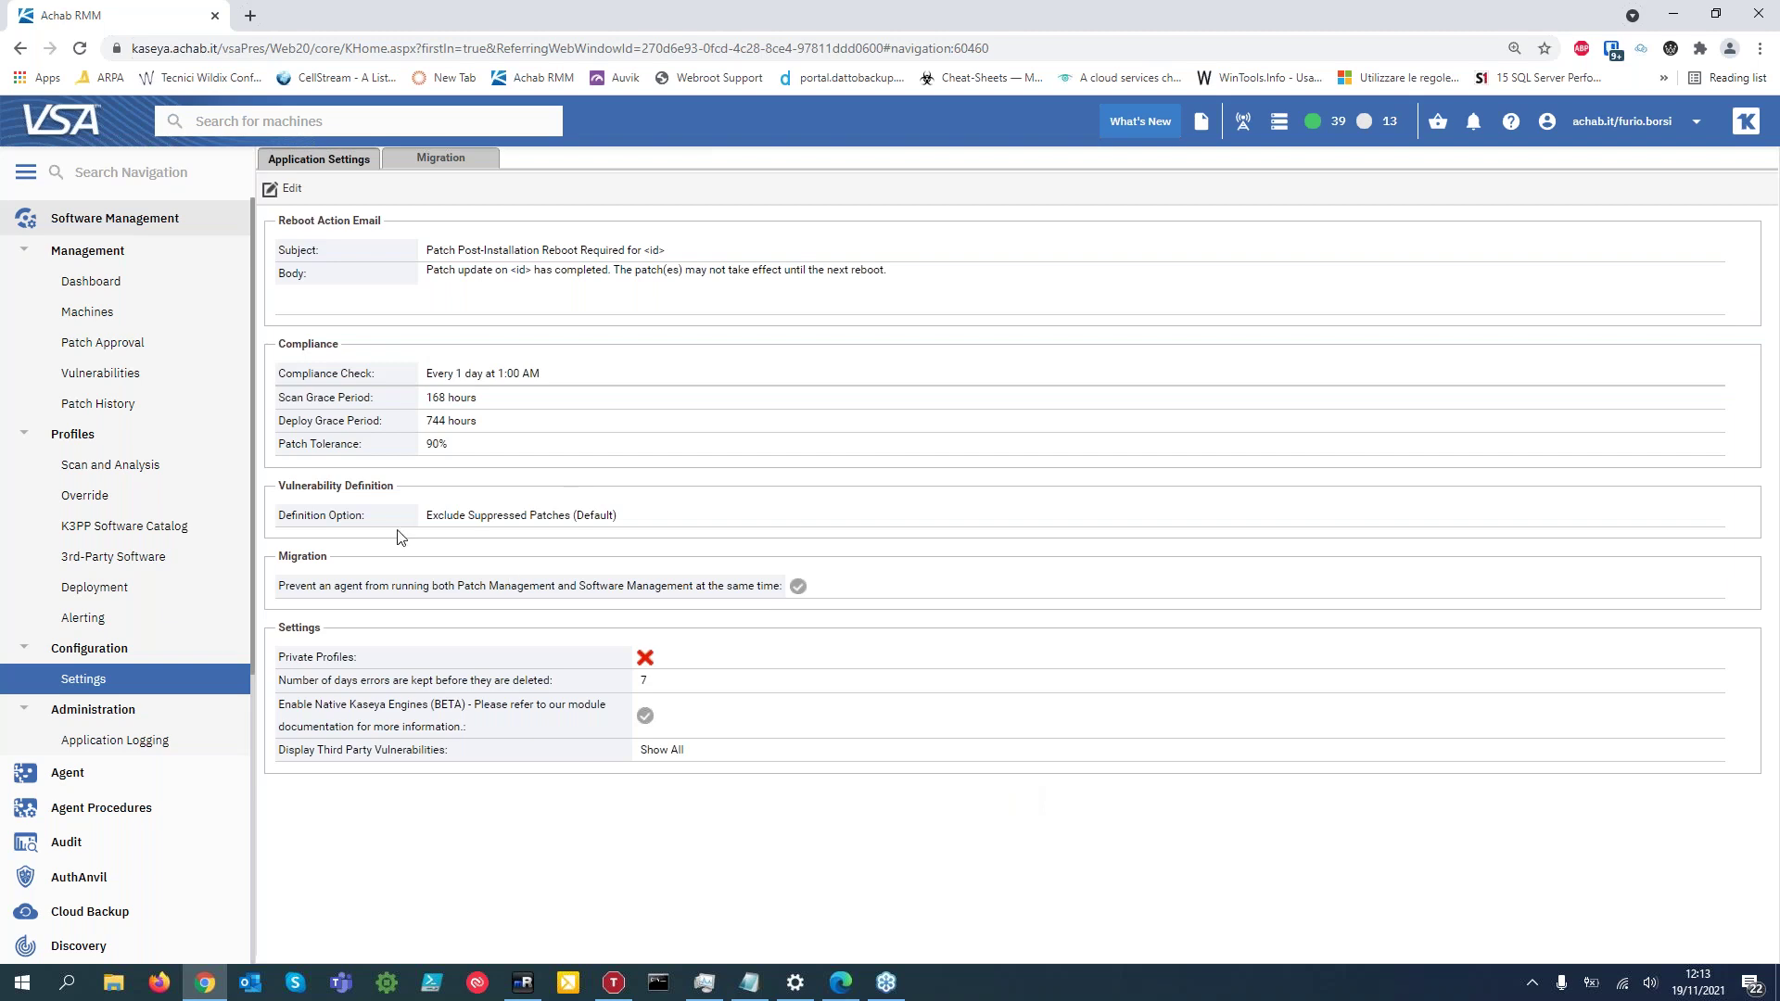
{"action": "left_click", "coordinate": [277, 189]}
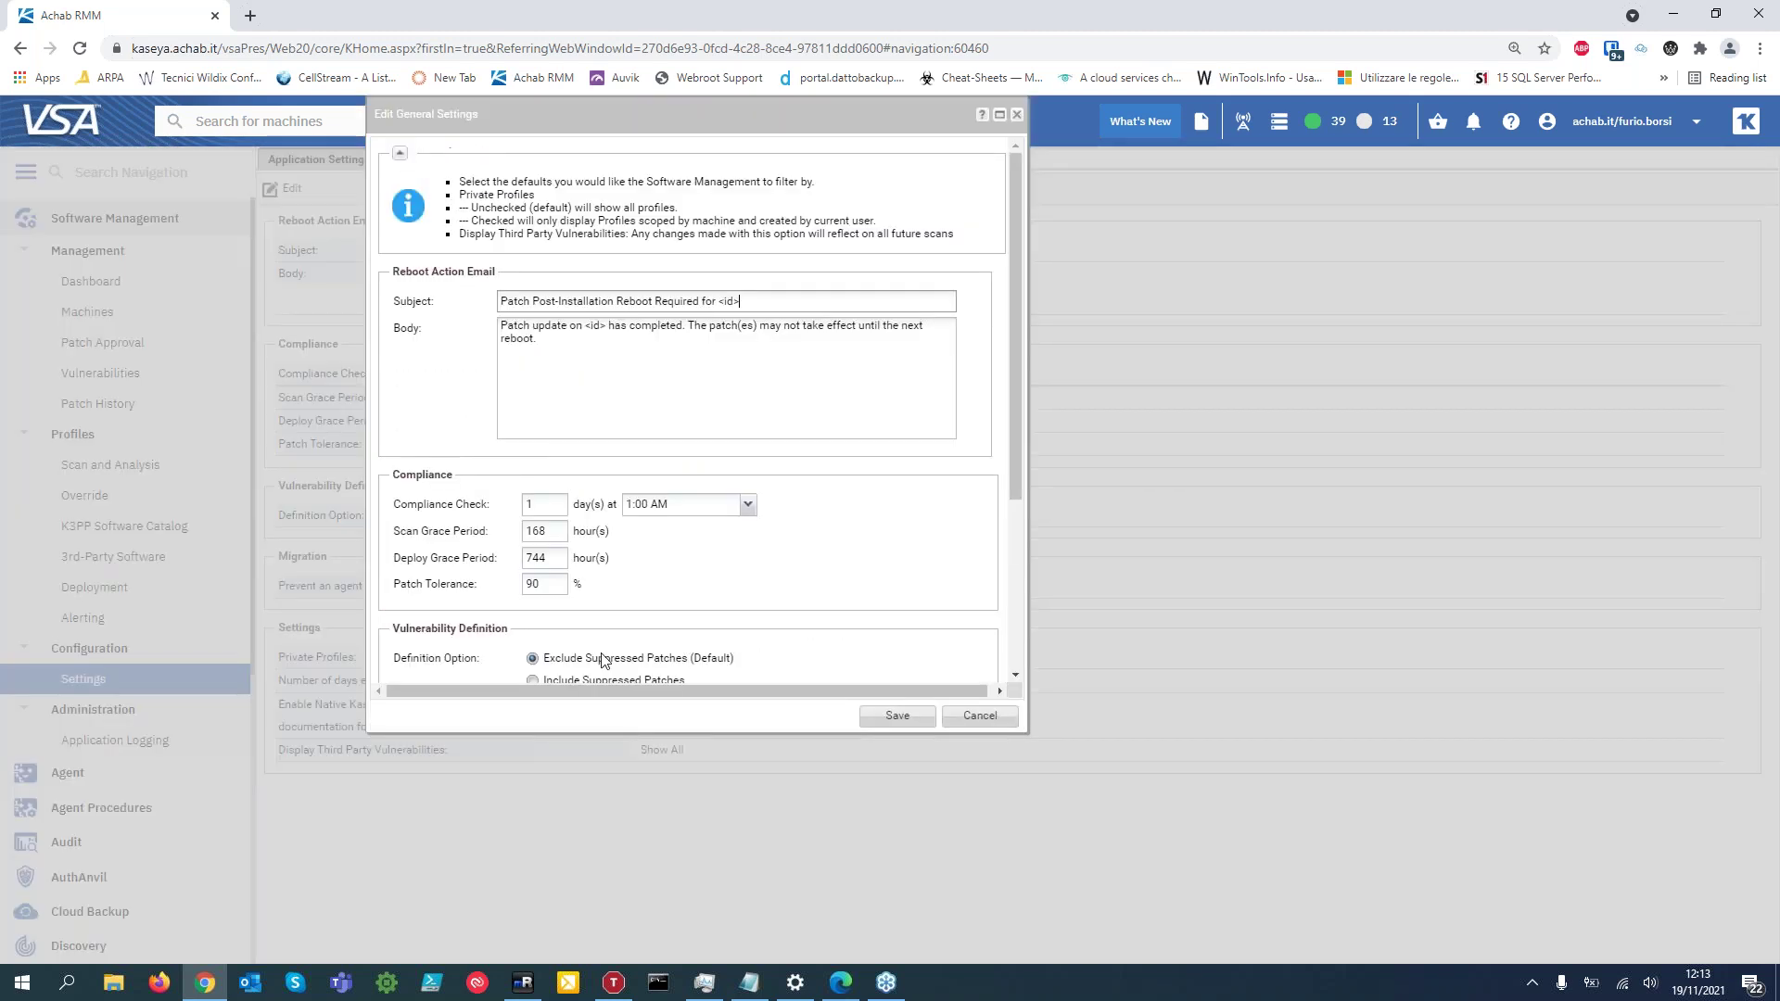
{"action": "left_click_drag", "start_coordinate": [1017, 468], "coordinate": [1010, 704]}
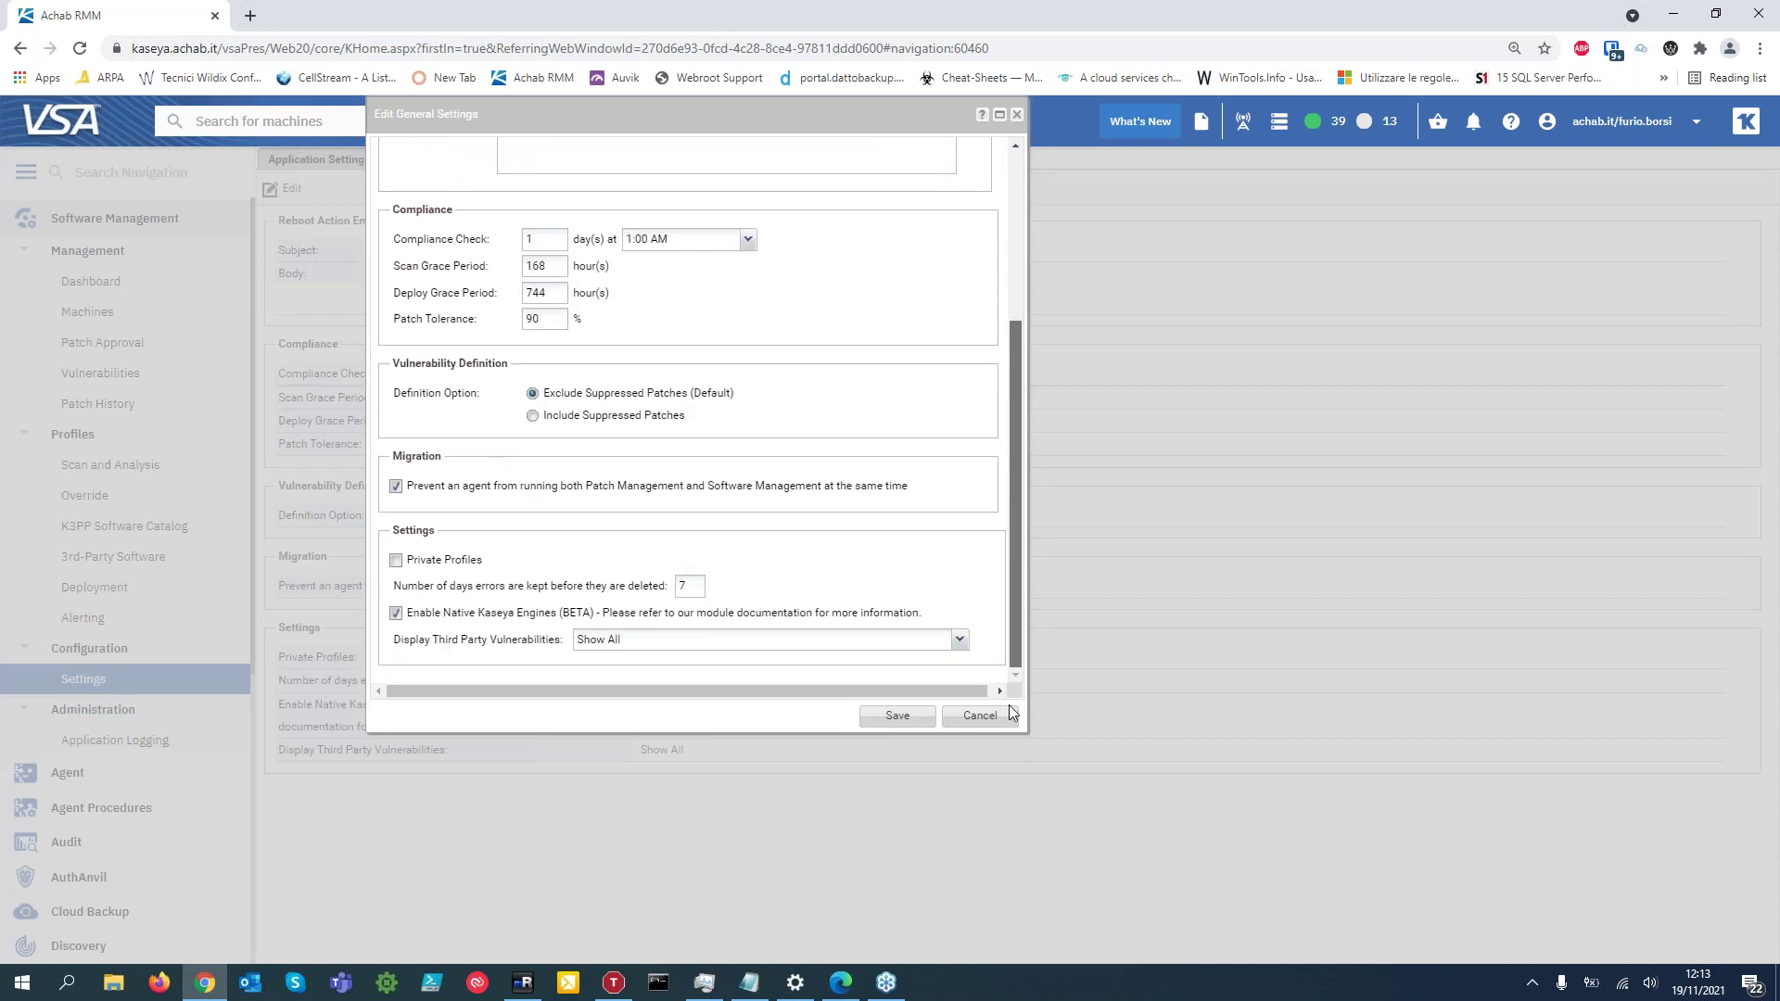
{"action": "mouse_move", "coordinate": [505, 620]}
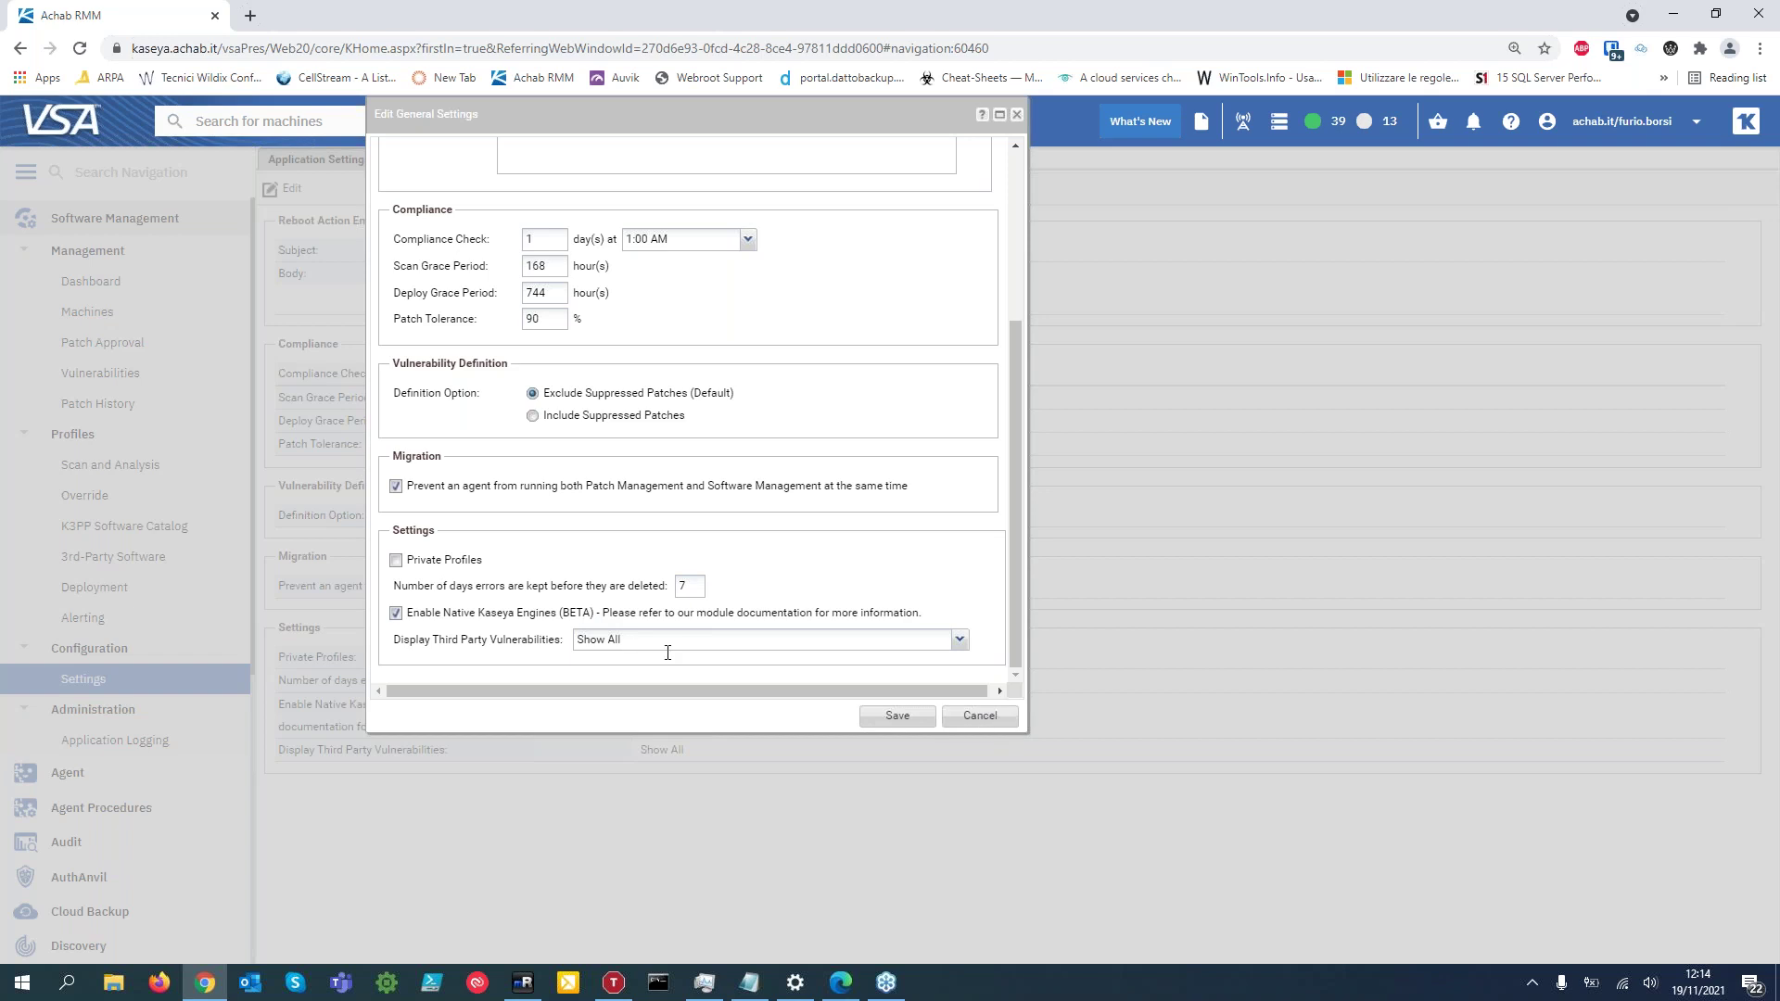
{"action": "left_click", "coordinate": [988, 726]}
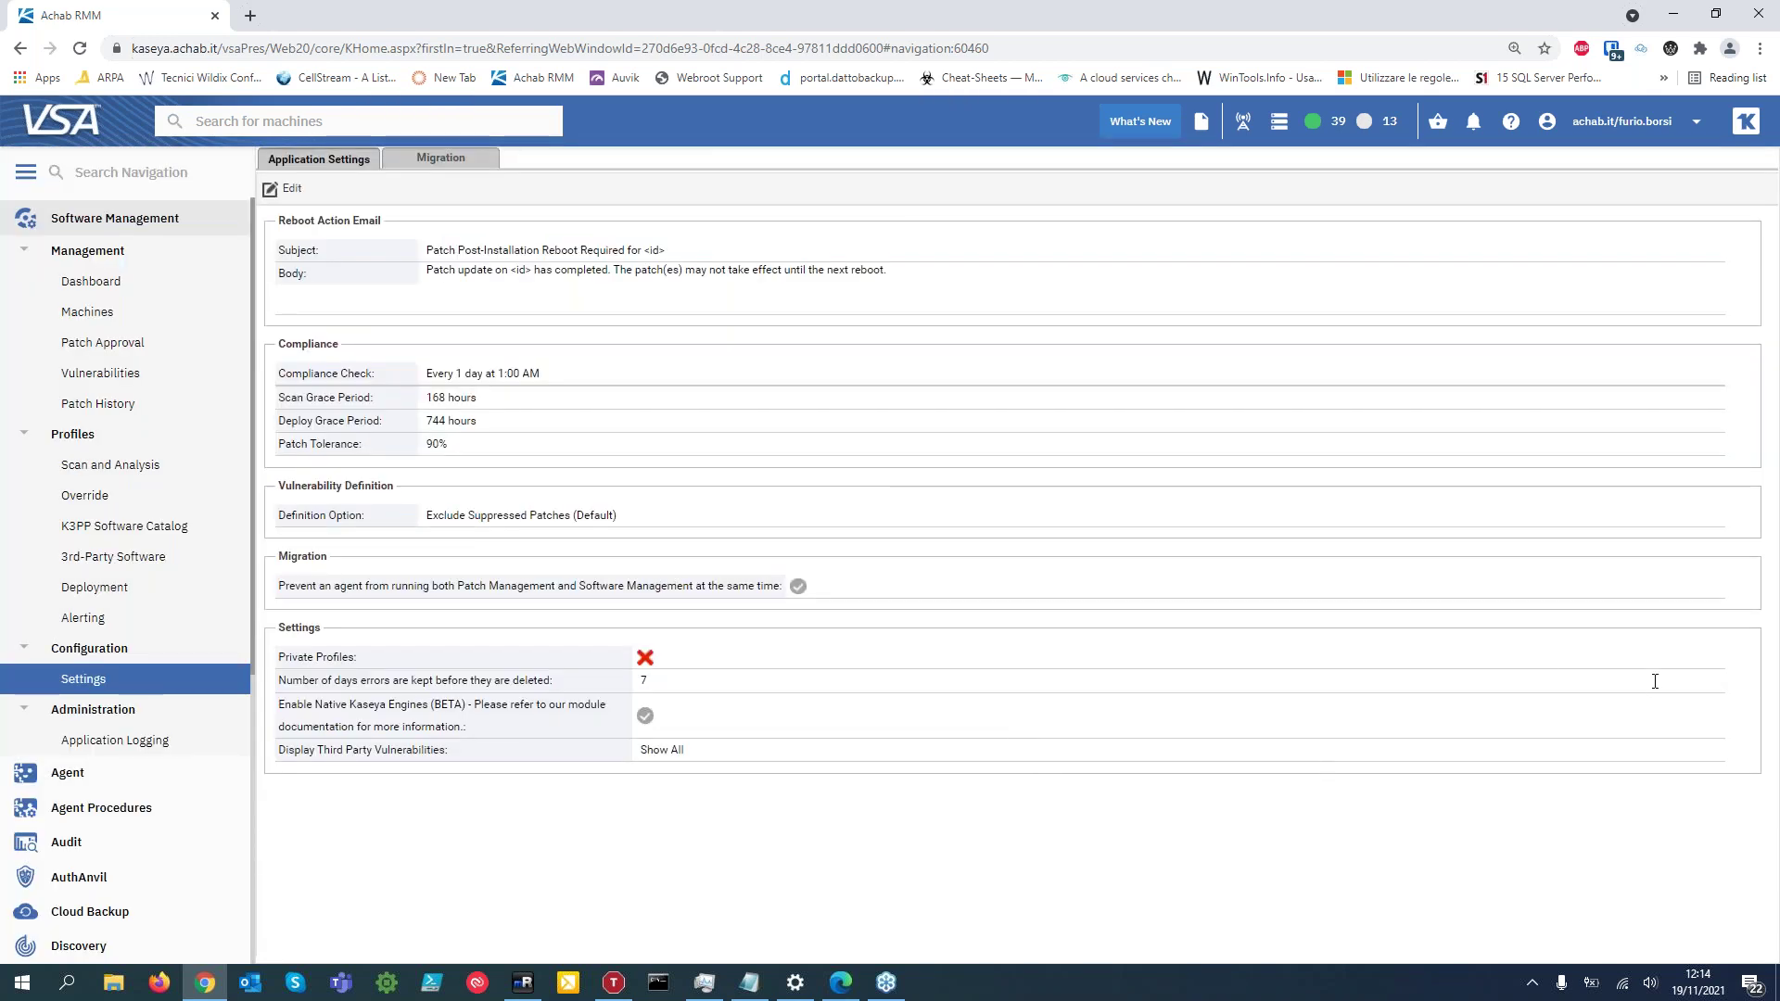
Review the Kaseya Update 2.0 patch strategy in a new Scan and Analysis profile and discard the profile without saving.
{"action": "left_click", "coordinate": [111, 466]}
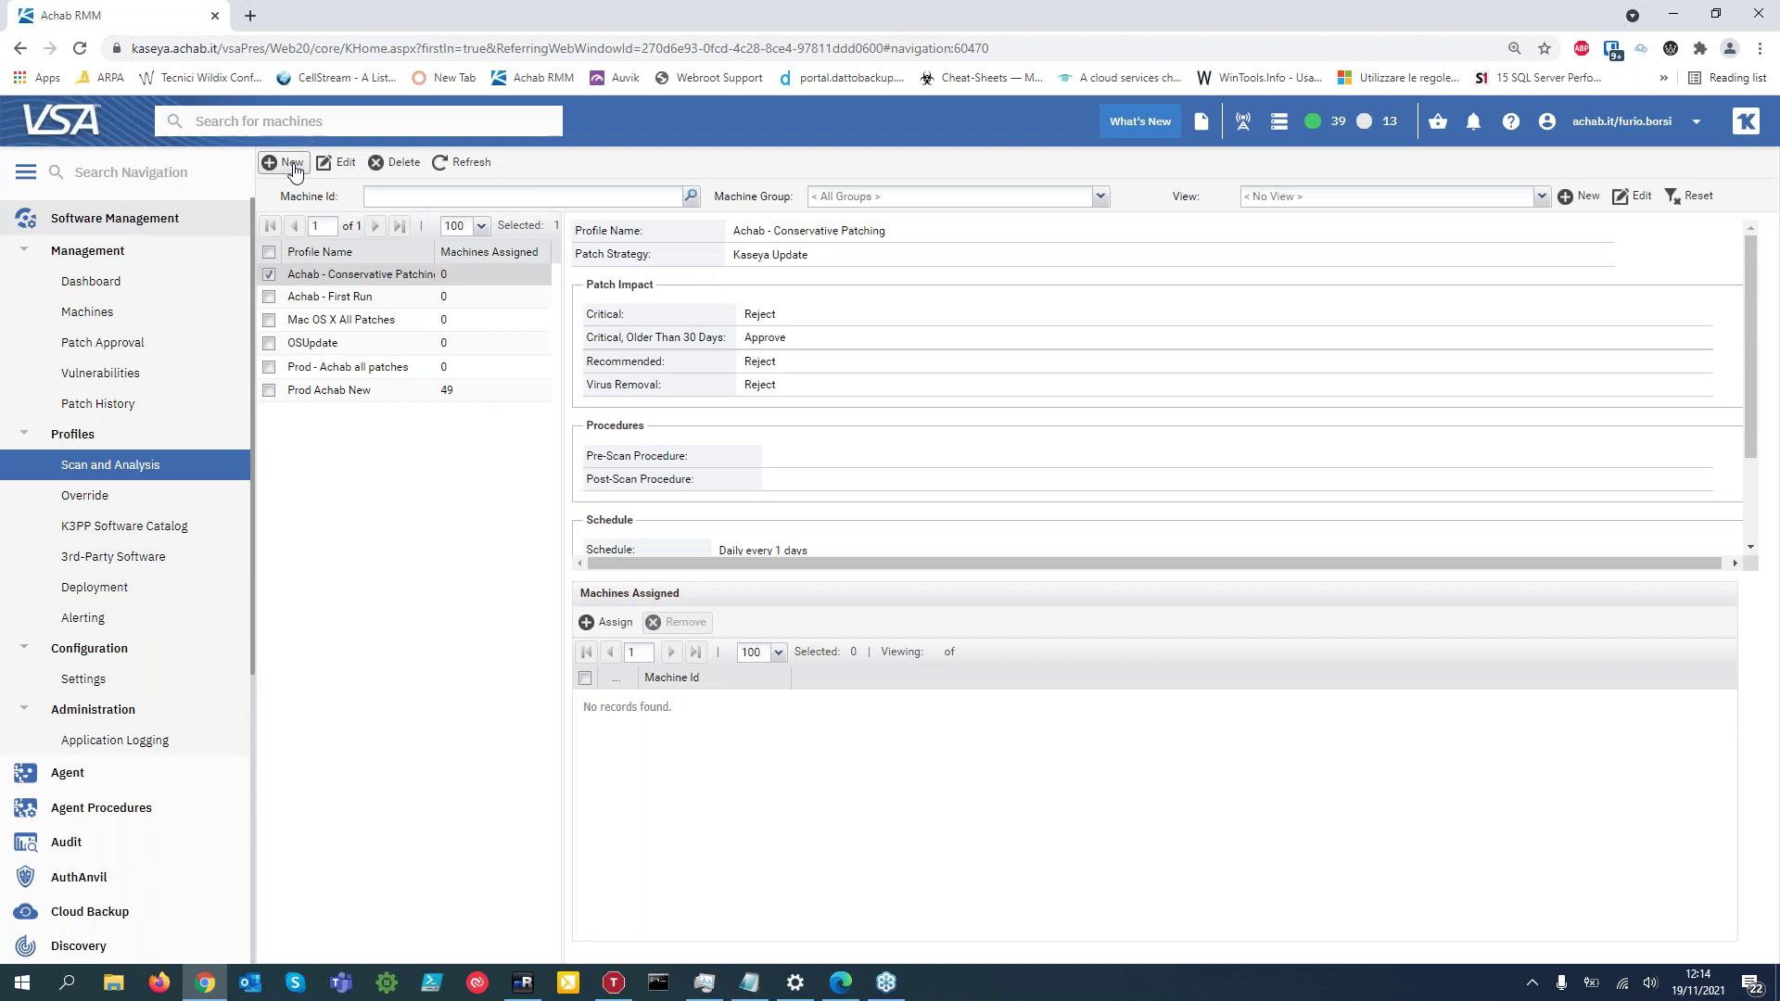
{"action": "left_click", "coordinate": [292, 165]}
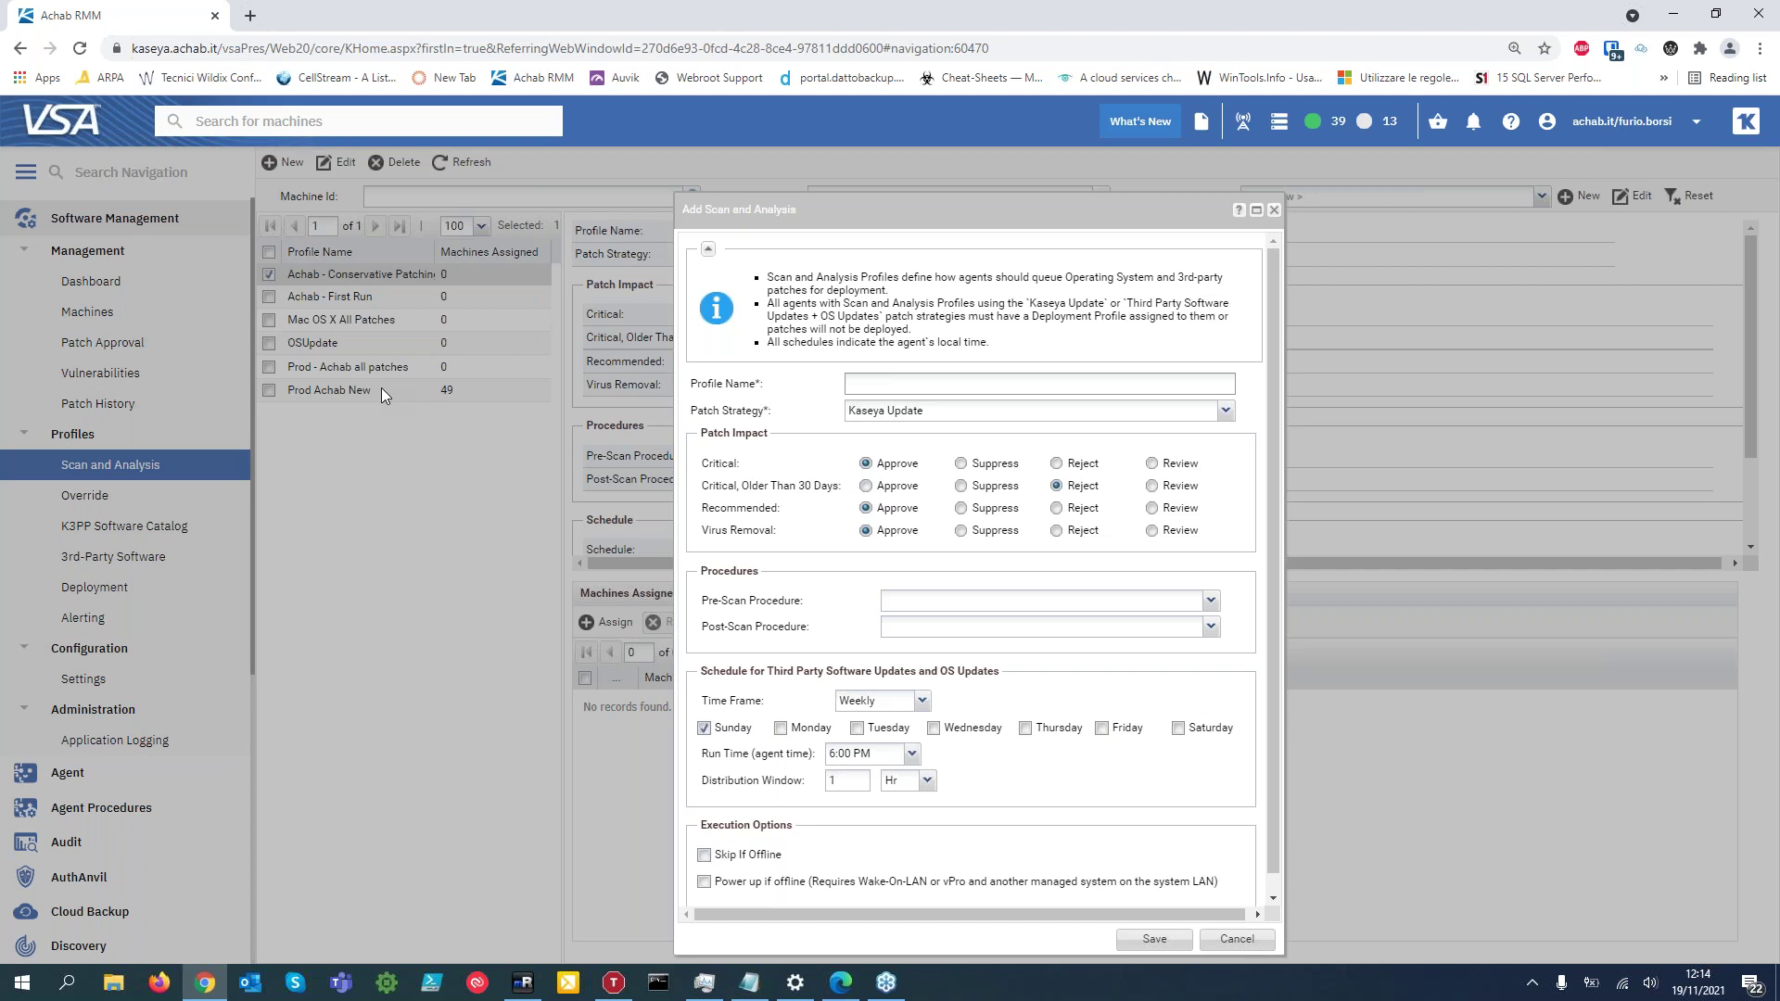
{"action": "left_click", "coordinate": [1224, 410]}
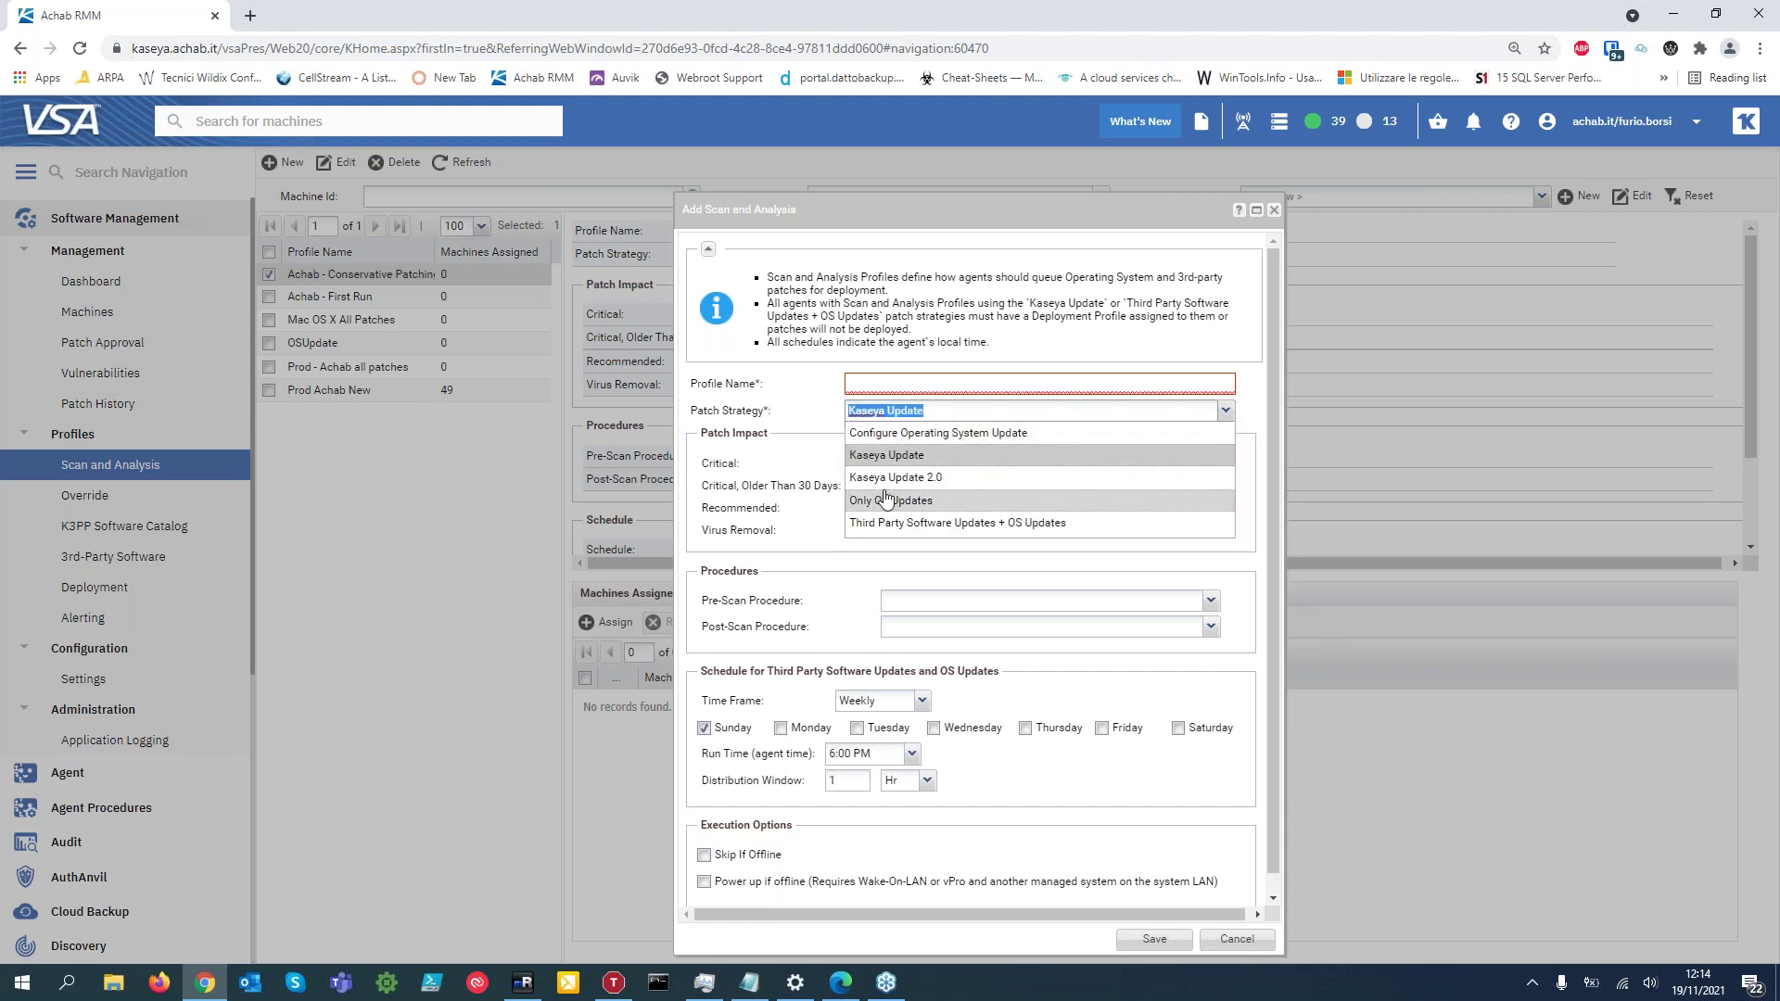
{"action": "left_click", "coordinate": [1042, 477]}
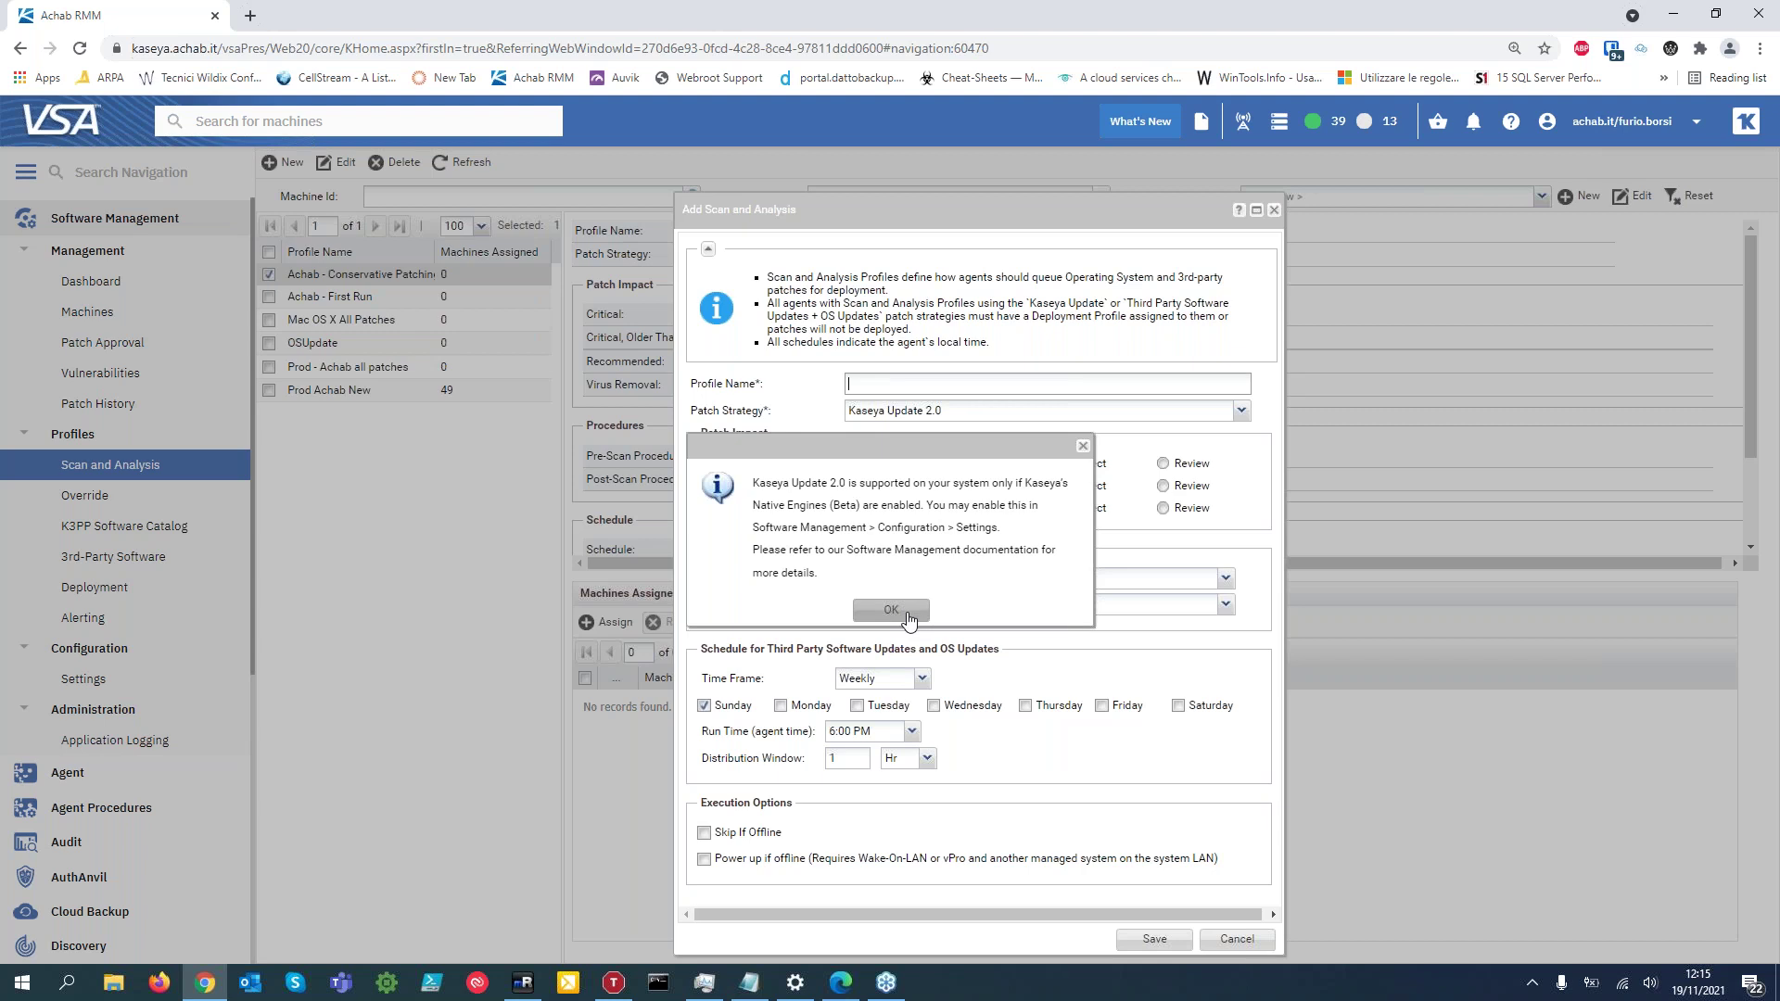
{"action": "left_click", "coordinate": [908, 612]}
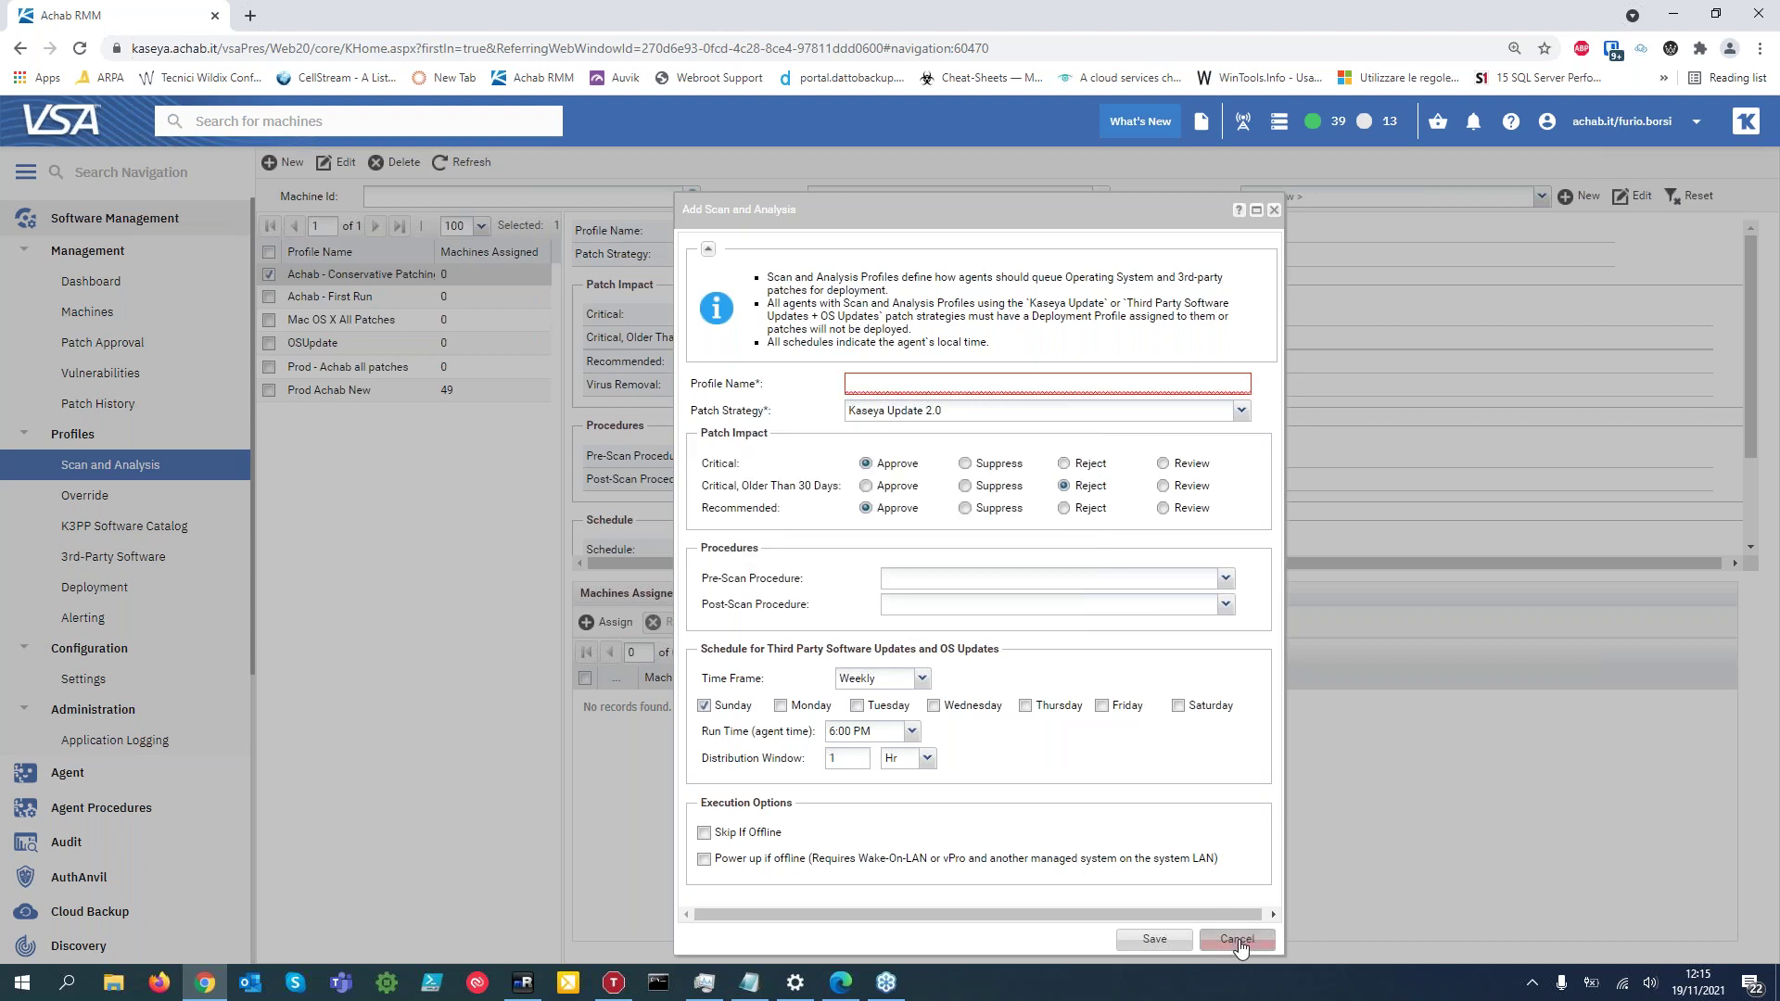
{"action": "left_click", "coordinate": [1237, 939]}
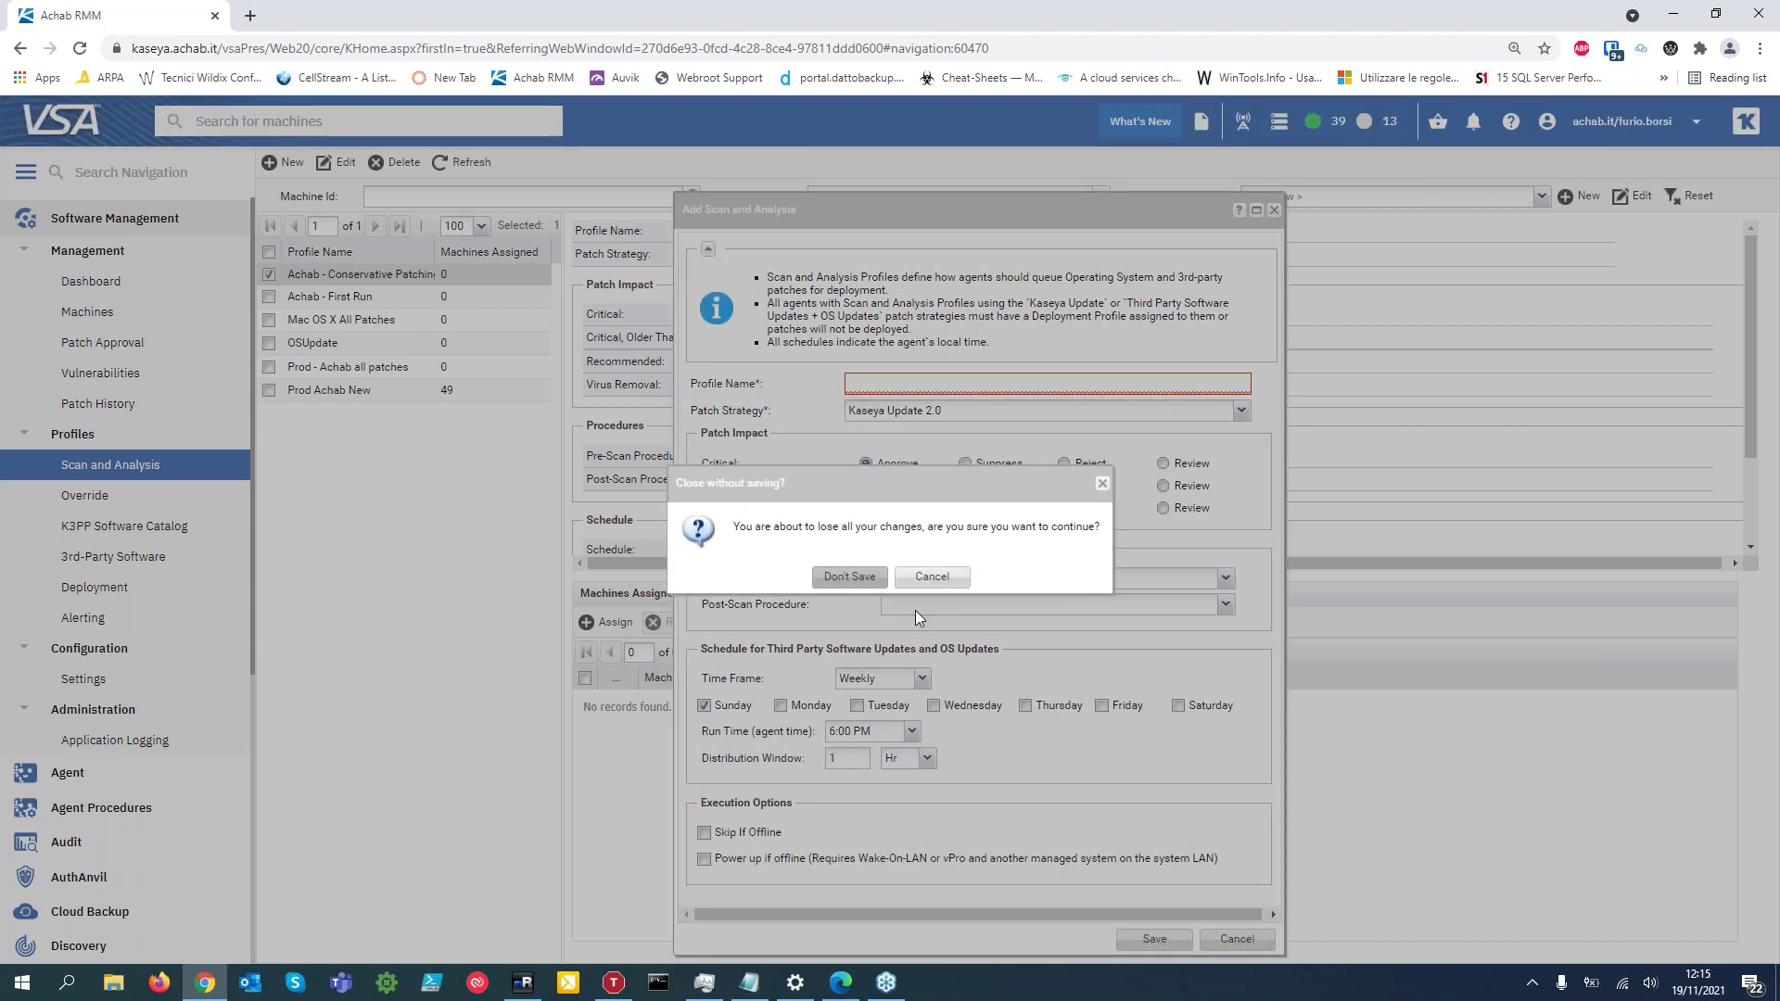
{"action": "left_click", "coordinate": [862, 579]}
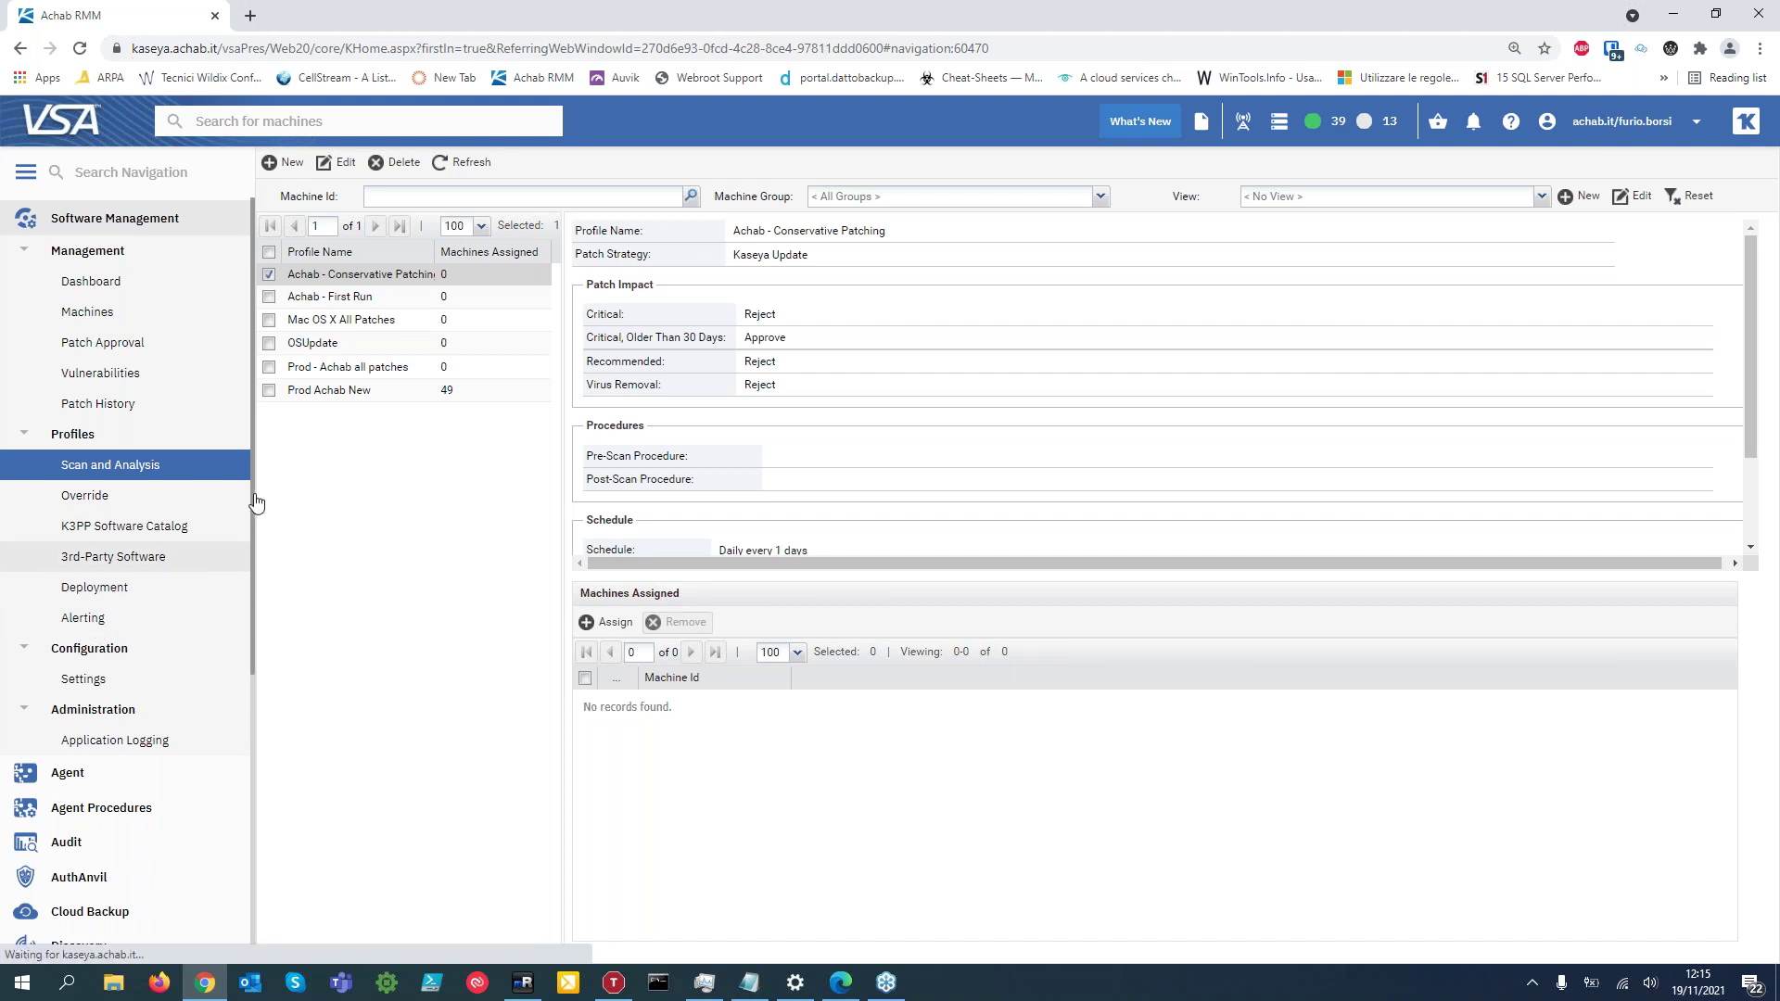
Return to the Machines page, sort the enlarged list by Vulnerabilities in descending order and show the vulnerabilities of the first machine.
{"action": "left_click", "coordinate": [82, 313]}
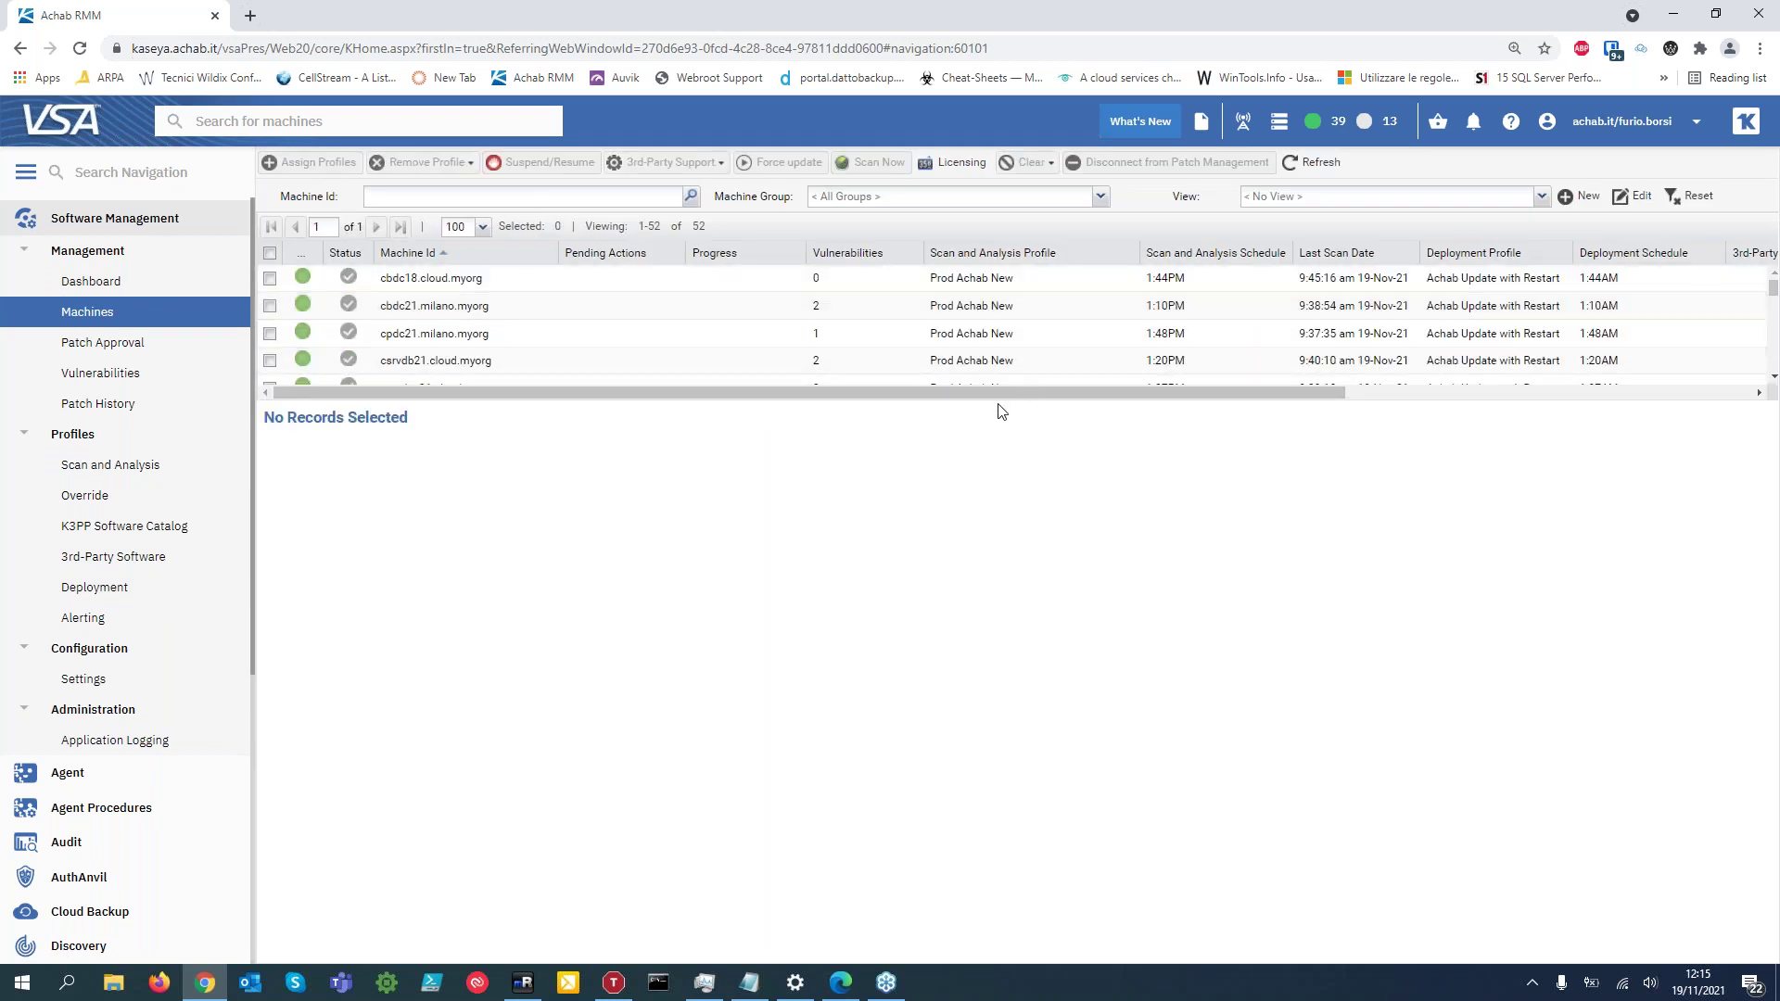
{"action": "left_click_drag", "start_coordinate": [990, 404], "coordinate": [989, 621]}
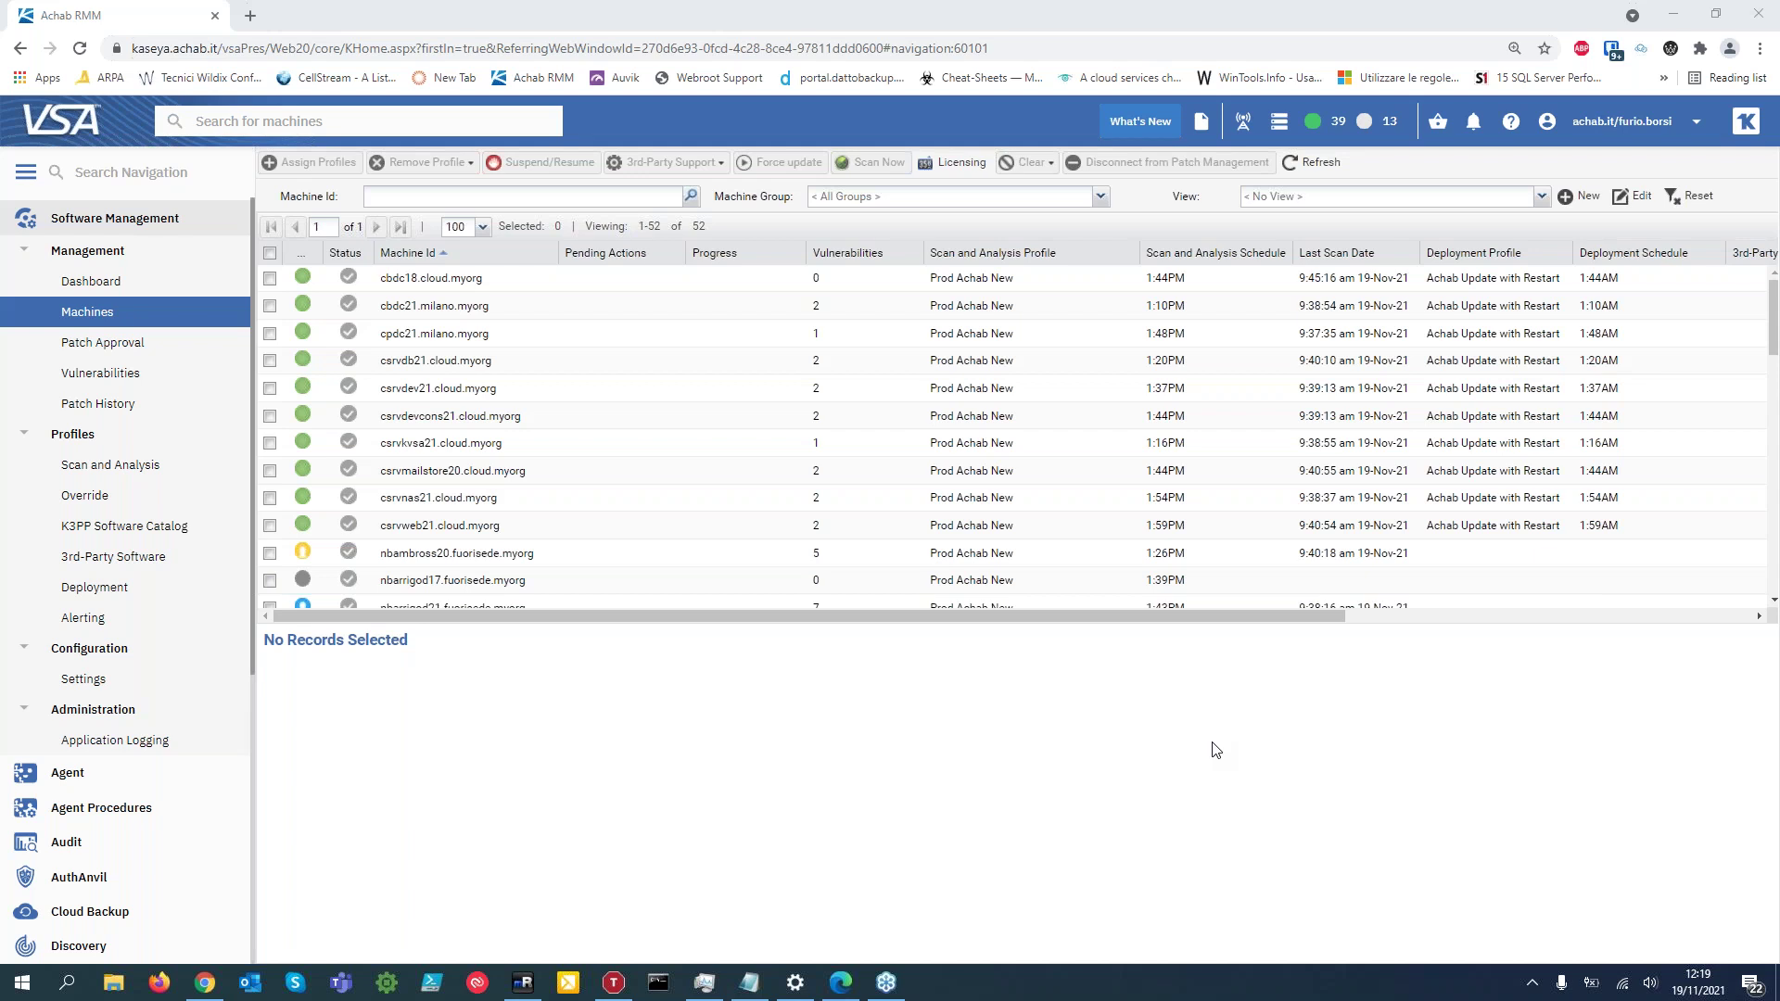
{"action": "left_click", "coordinate": [870, 257]}
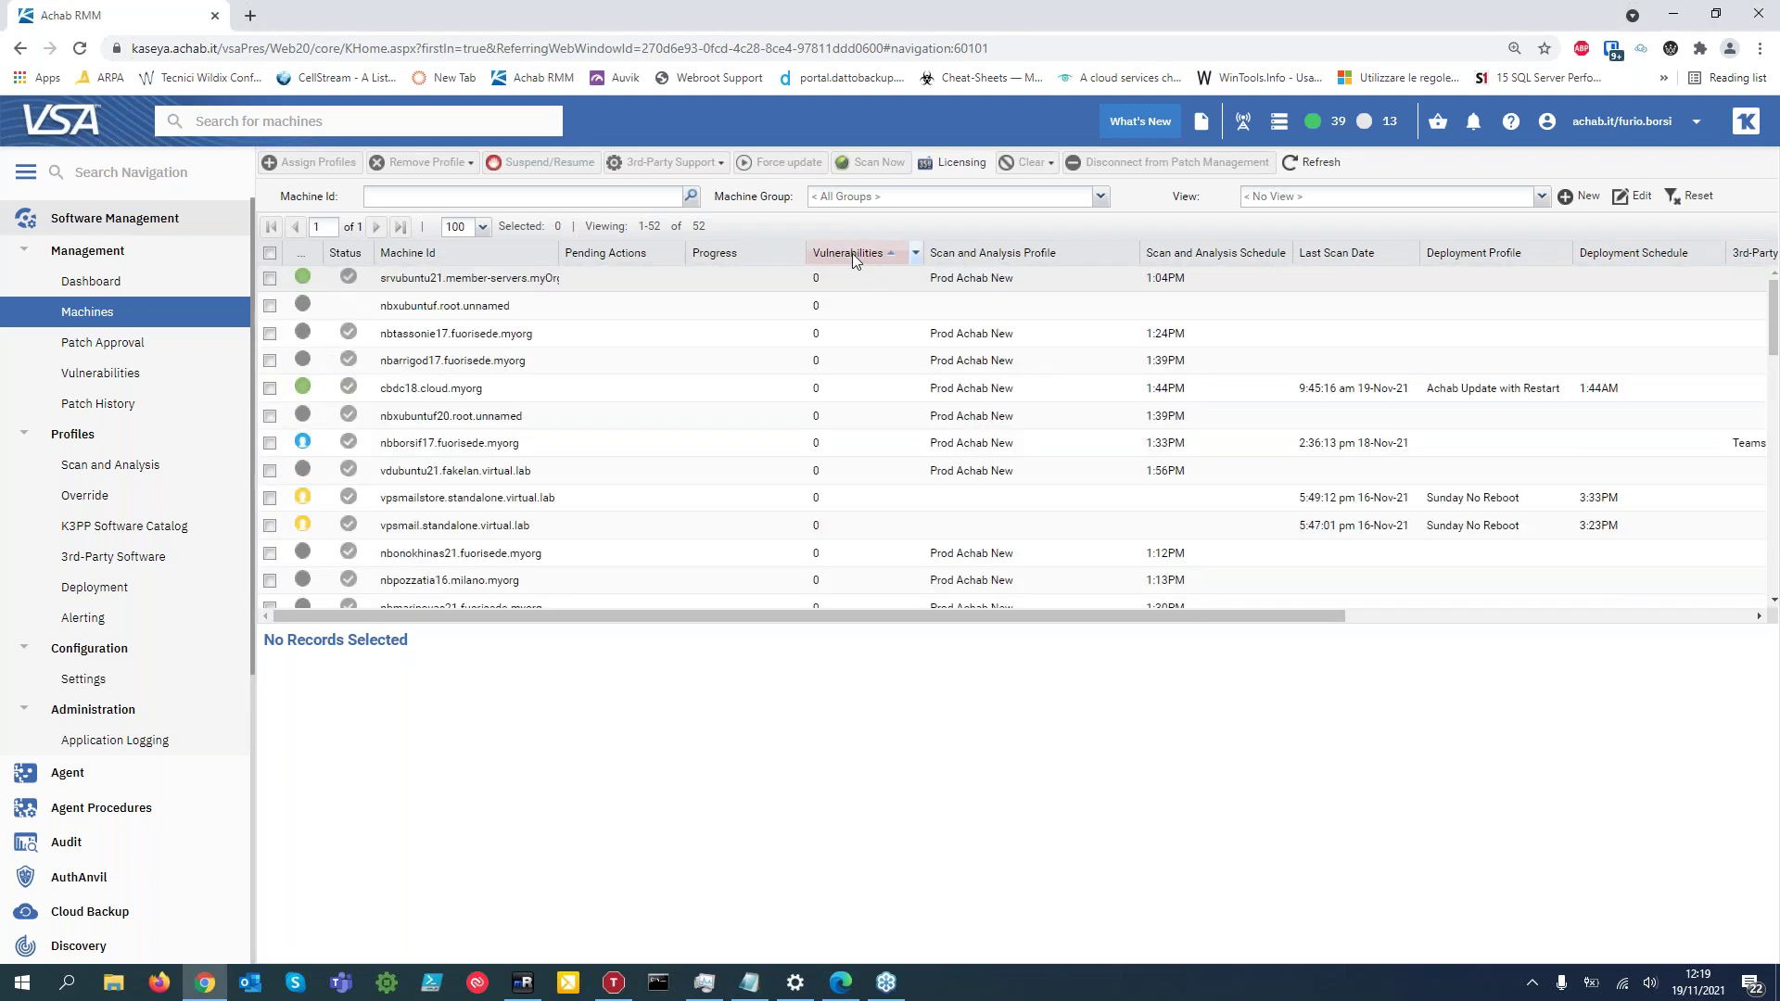
{"action": "left_click", "coordinate": [852, 253]}
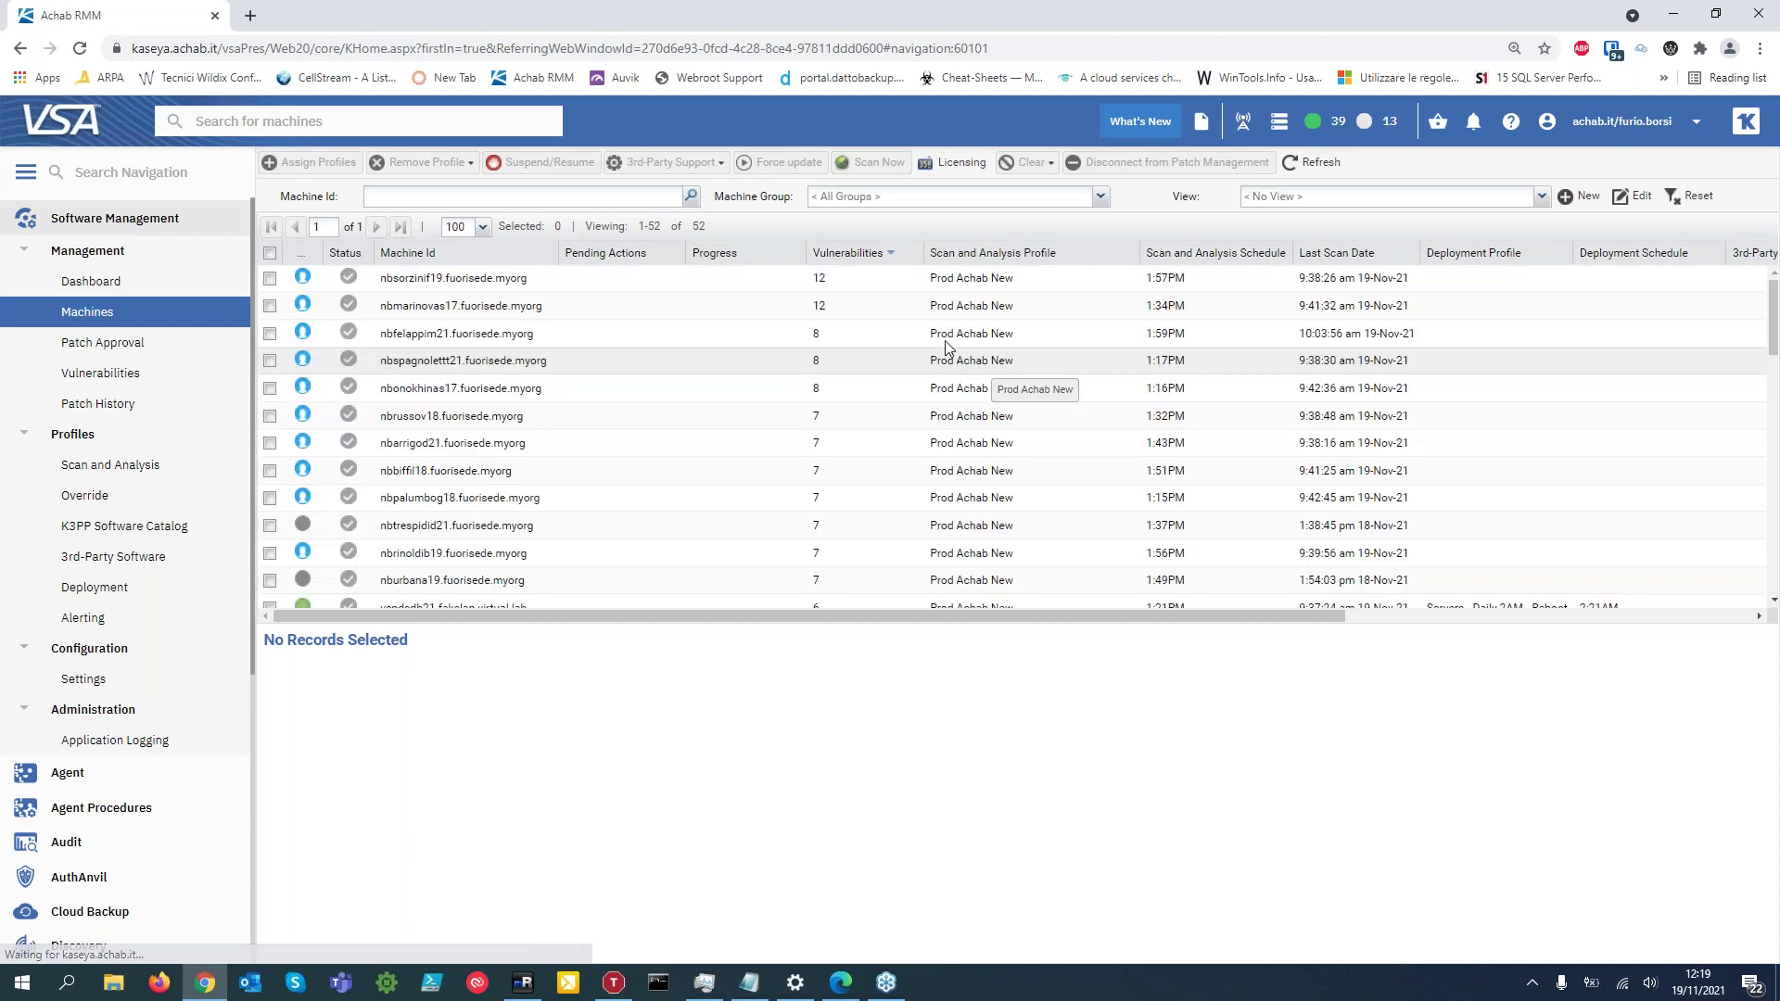
{"action": "left_click", "coordinate": [501, 278]}
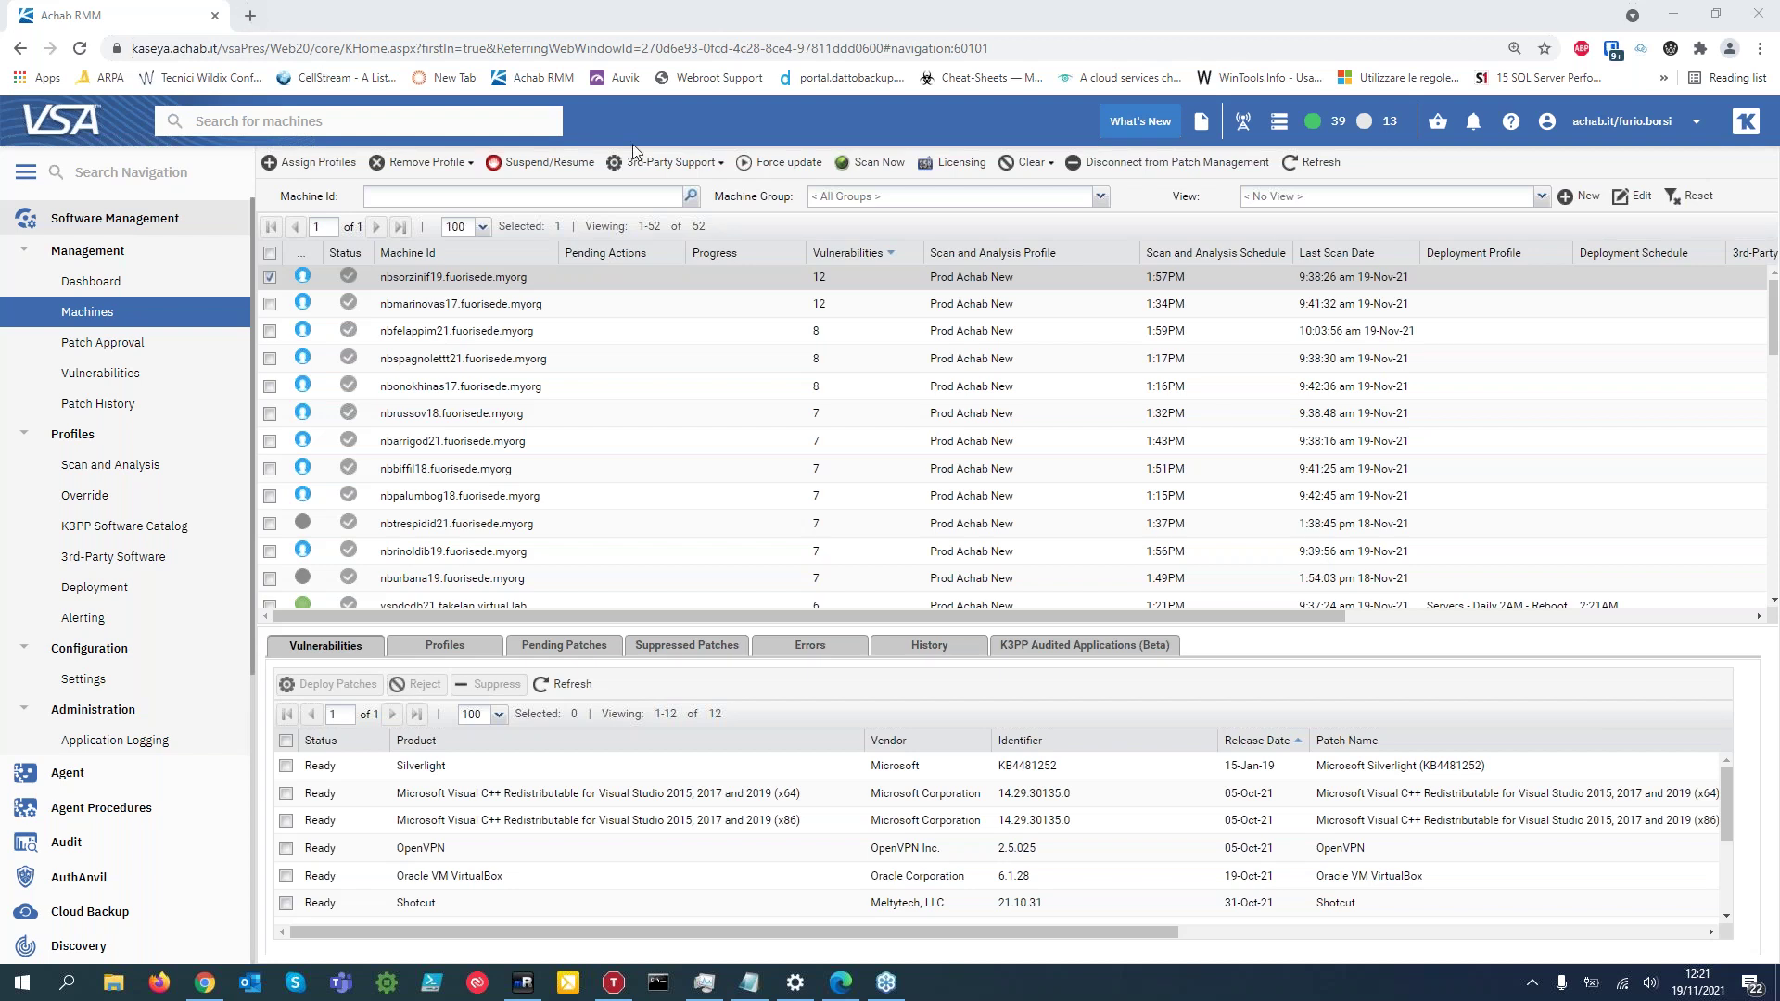
{"action": "left_click", "coordinate": [770, 295]}
{"action": "left_click", "coordinate": [766, 276]}
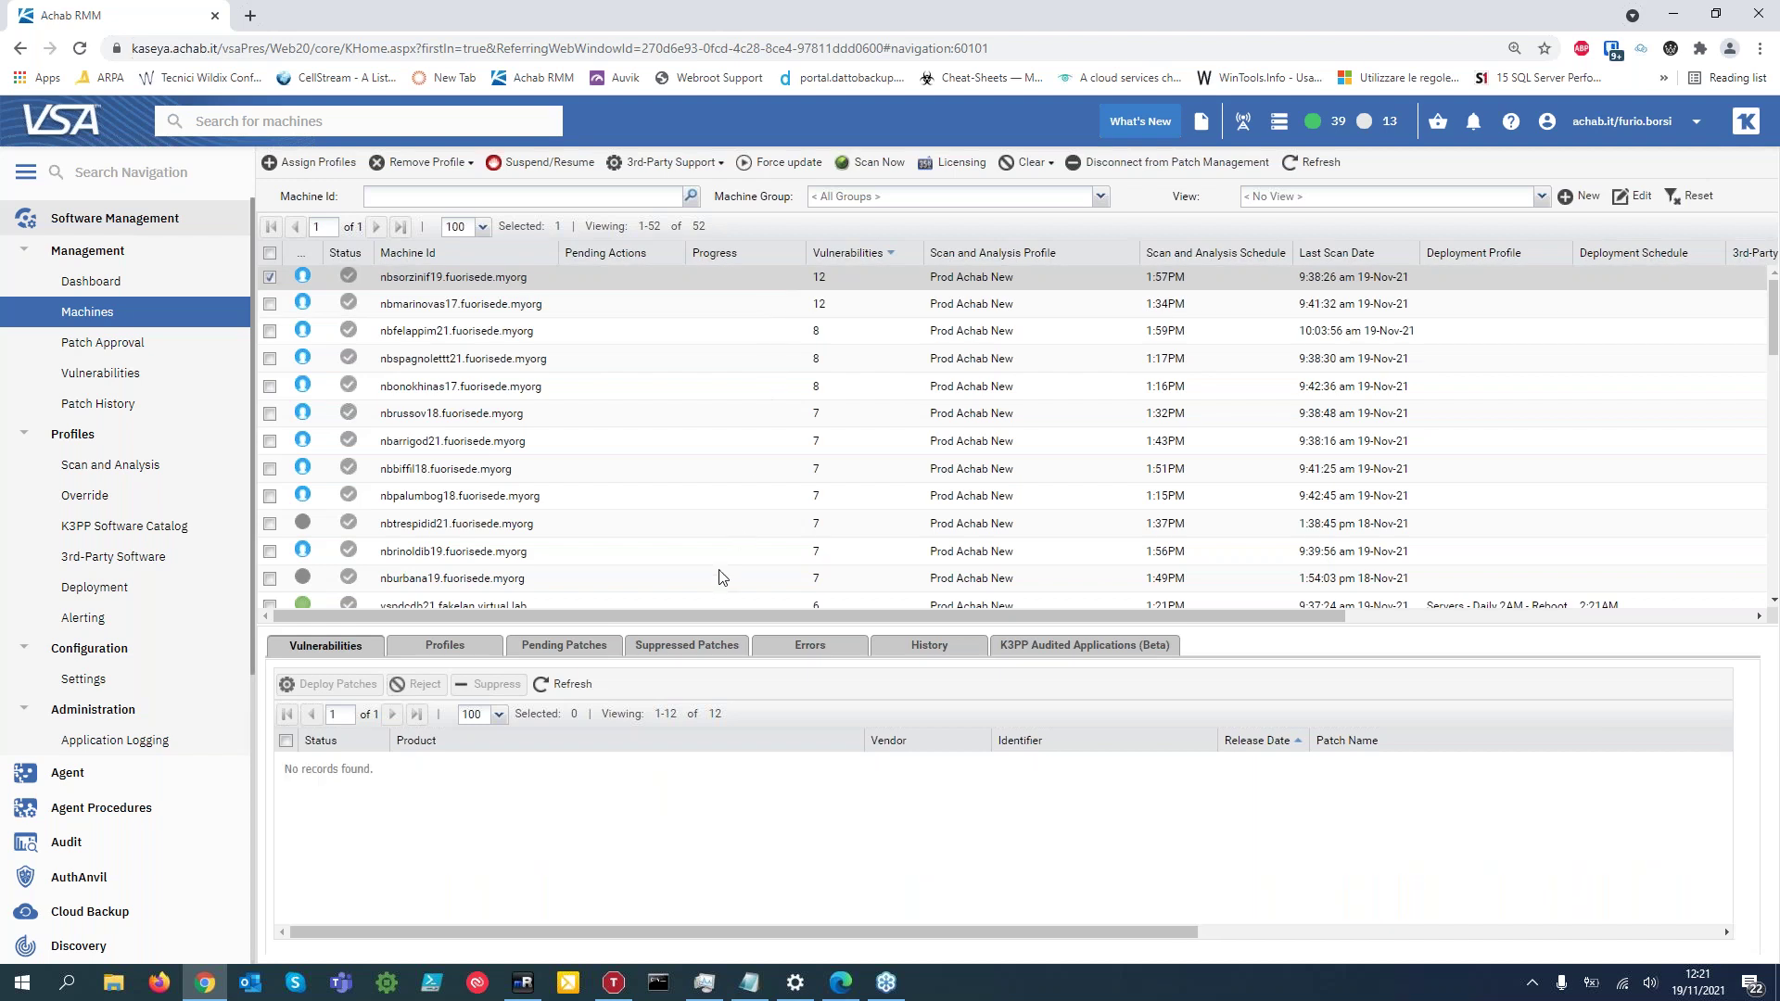
Check the K3PP Software Catalog profiles, the vulnerabilities of the most vulnerable machine and the overall Vulnerabilities page.
{"action": "left_click", "coordinate": [145, 526]}
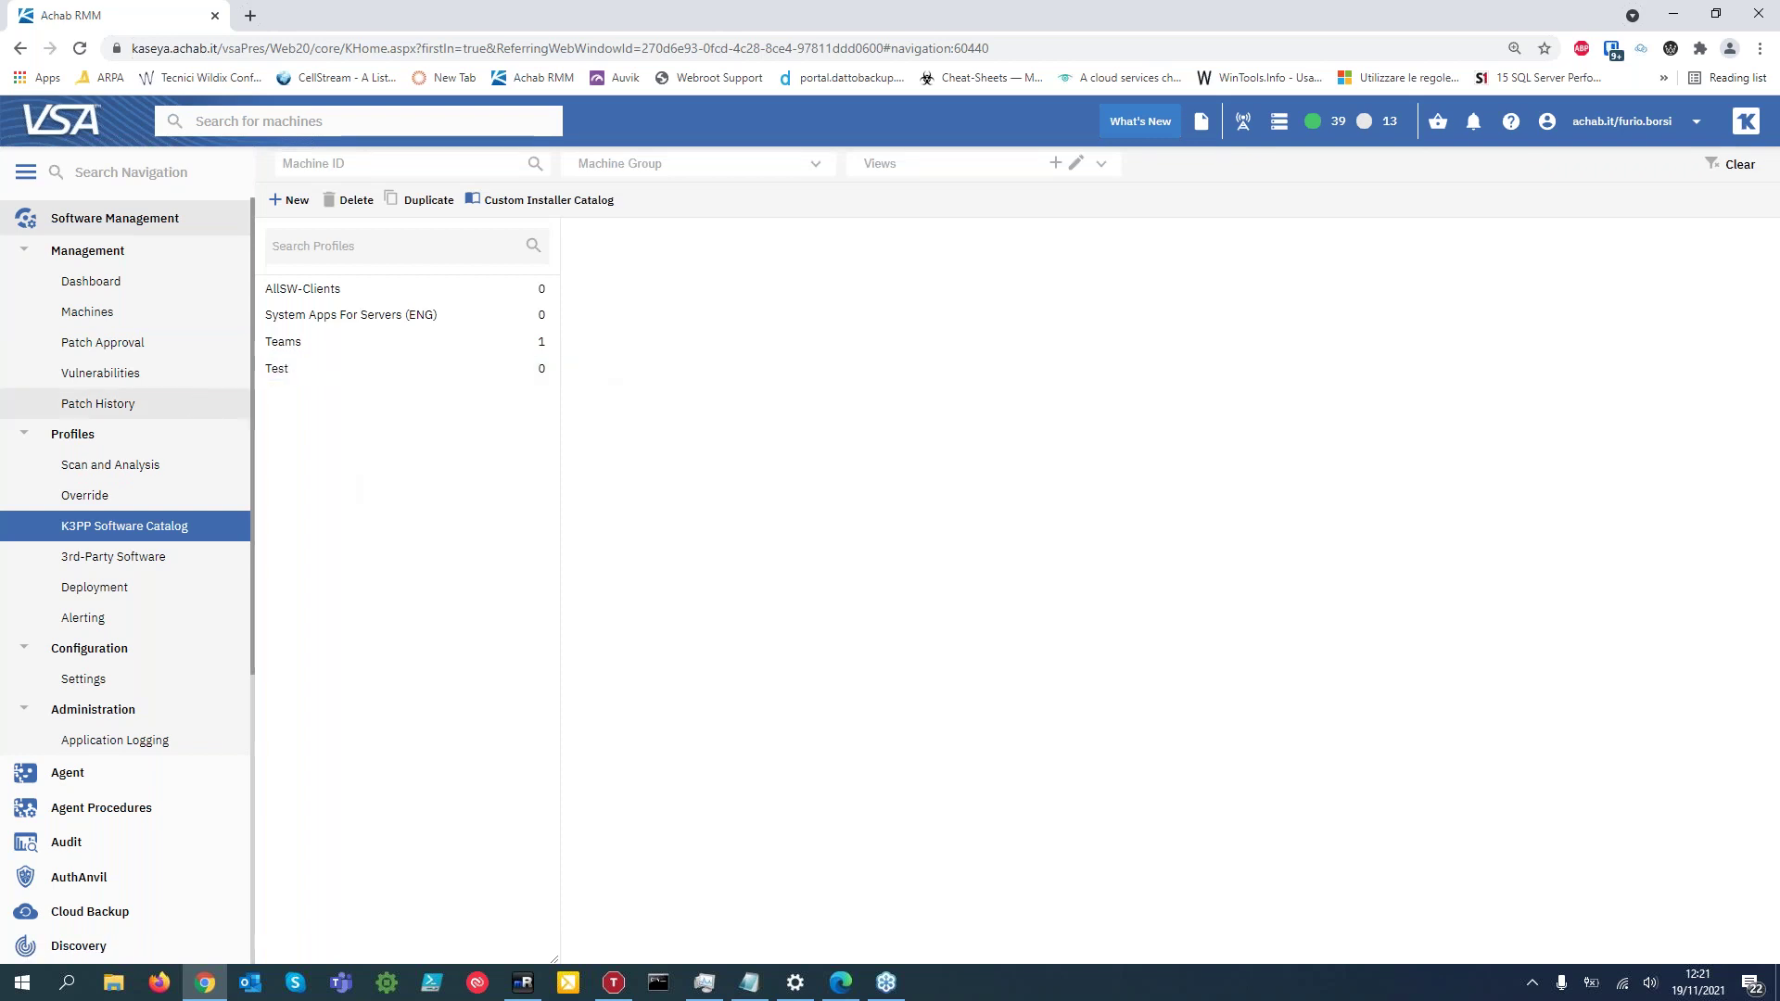
{"action": "left_click", "coordinate": [97, 313]}
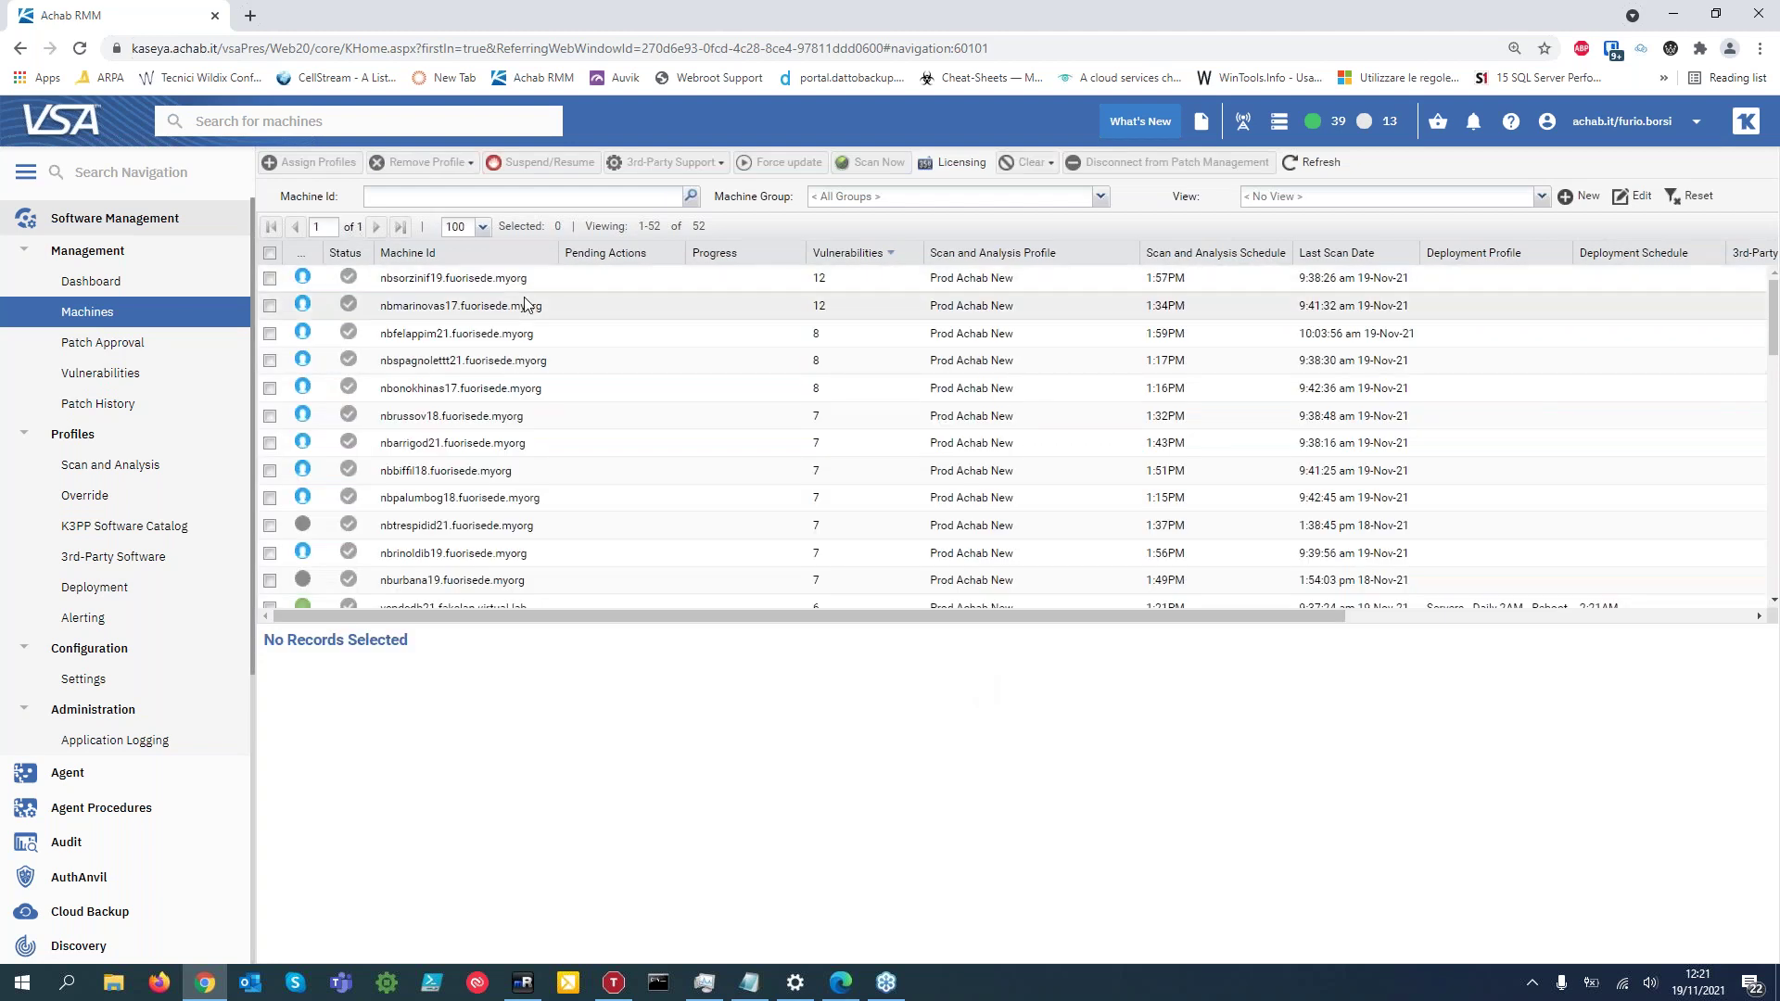
{"action": "left_click", "coordinate": [497, 280]}
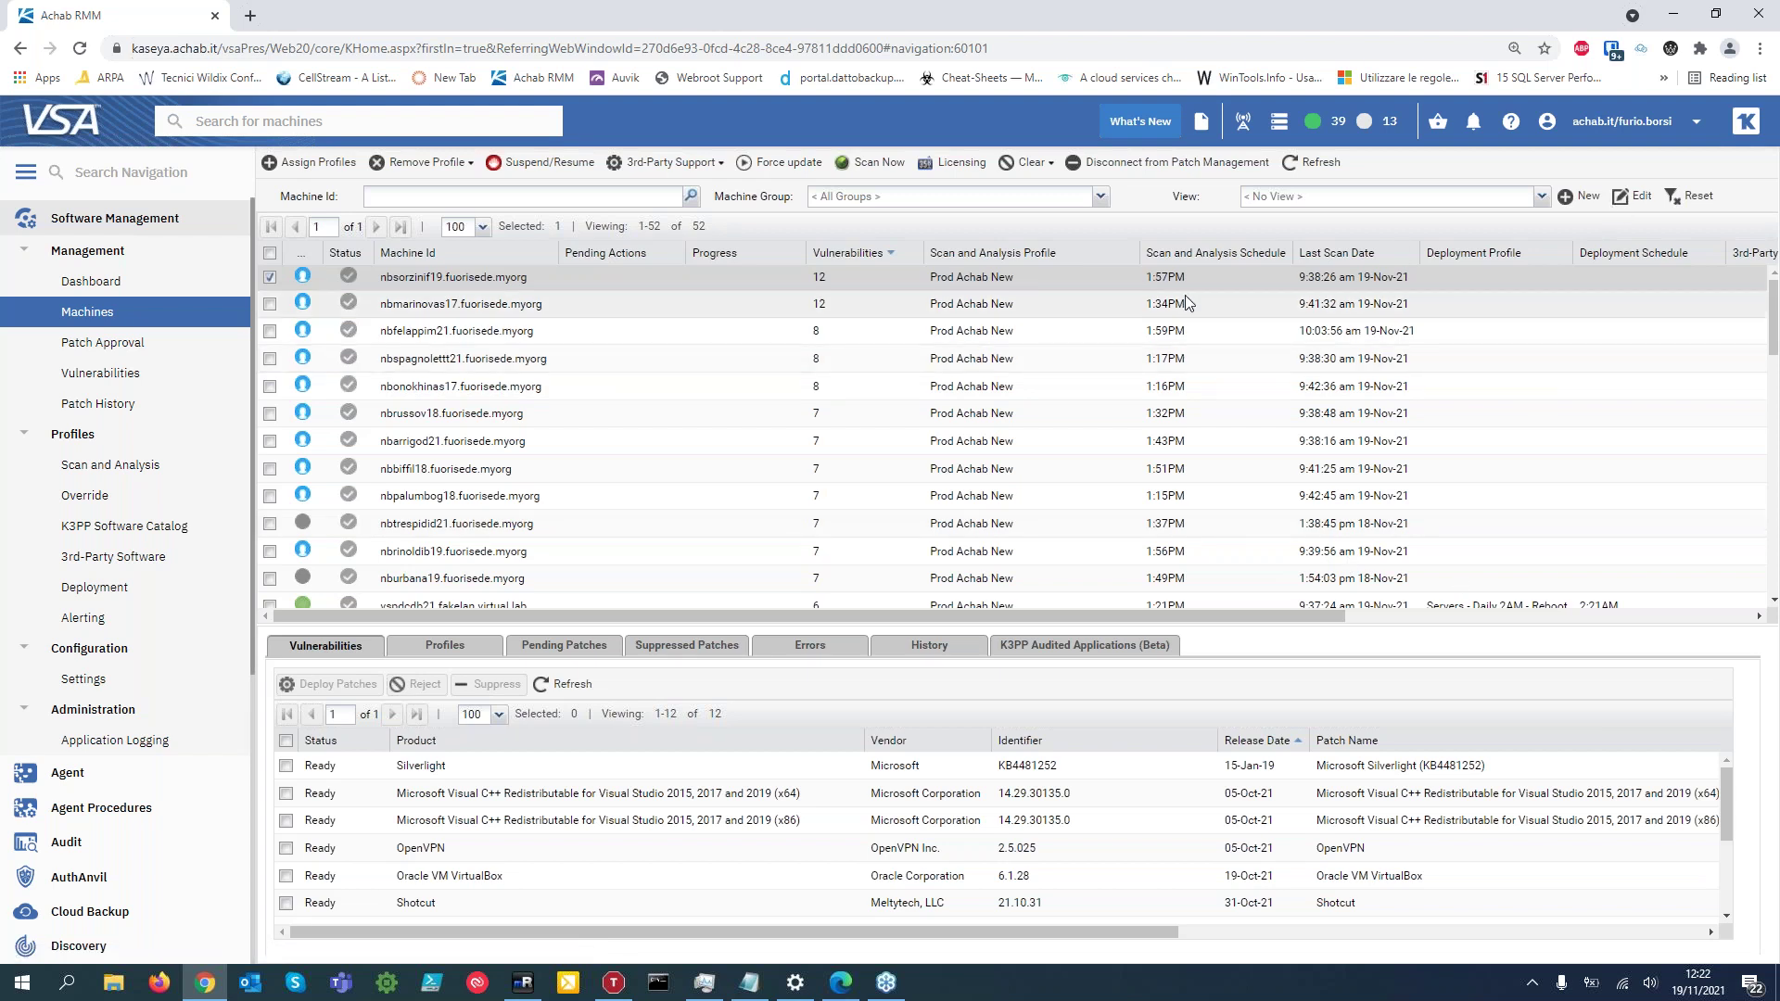
{"action": "left_click", "coordinate": [120, 378]}
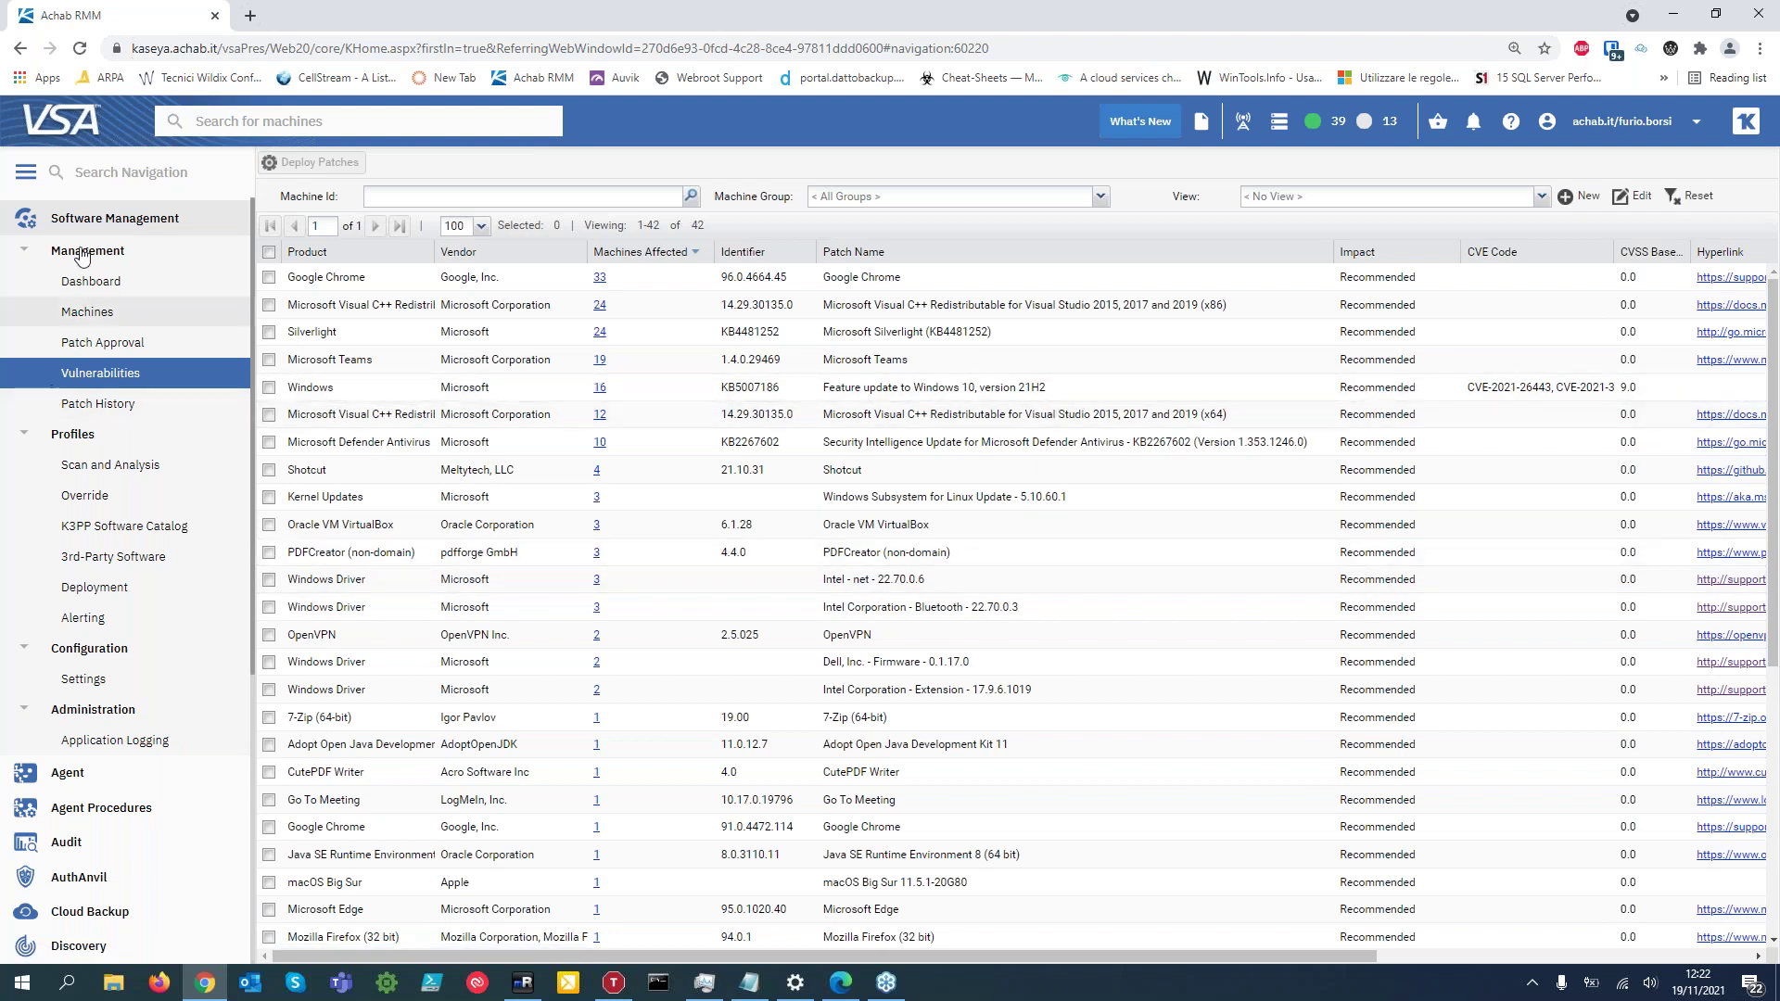
Filter the machines by the Machine Id *mac and view the vulnerabilities affecting the matching machine.
{"action": "left_click", "coordinate": [93, 314]}
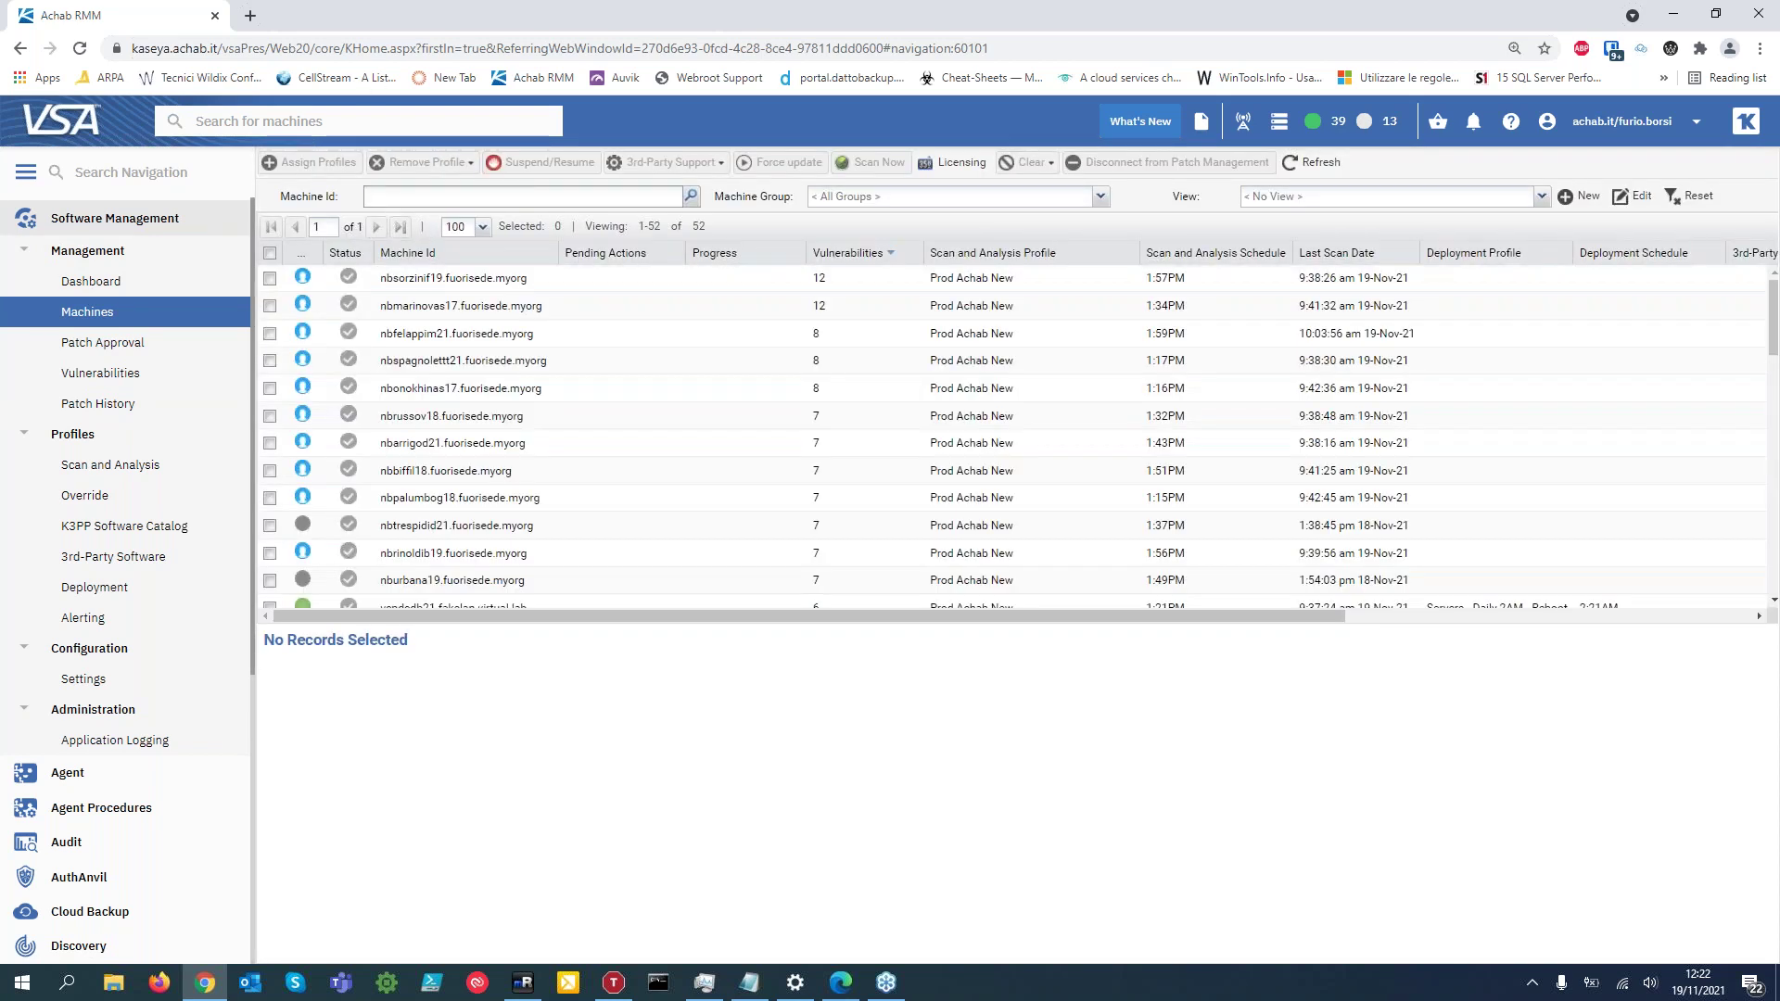
{"action": "type", "text": "*"}
{"action": "key", "text": "Return"}
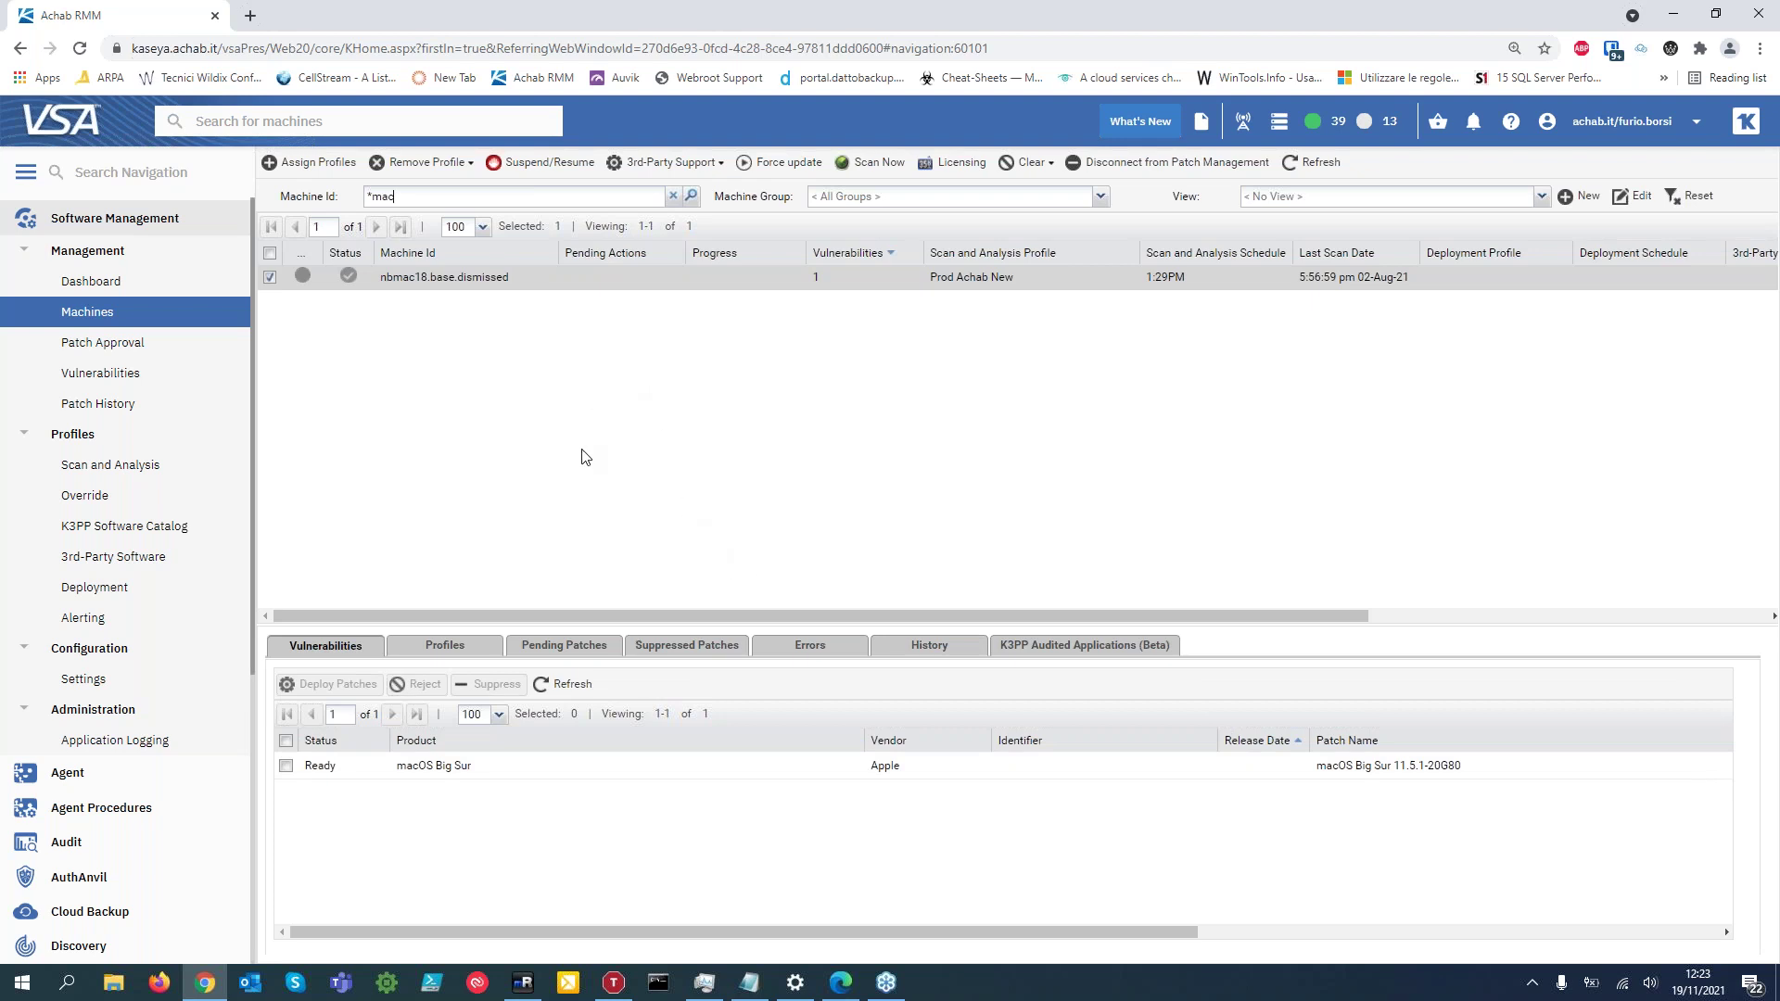
{"action": "left_click", "coordinate": [119, 372]}
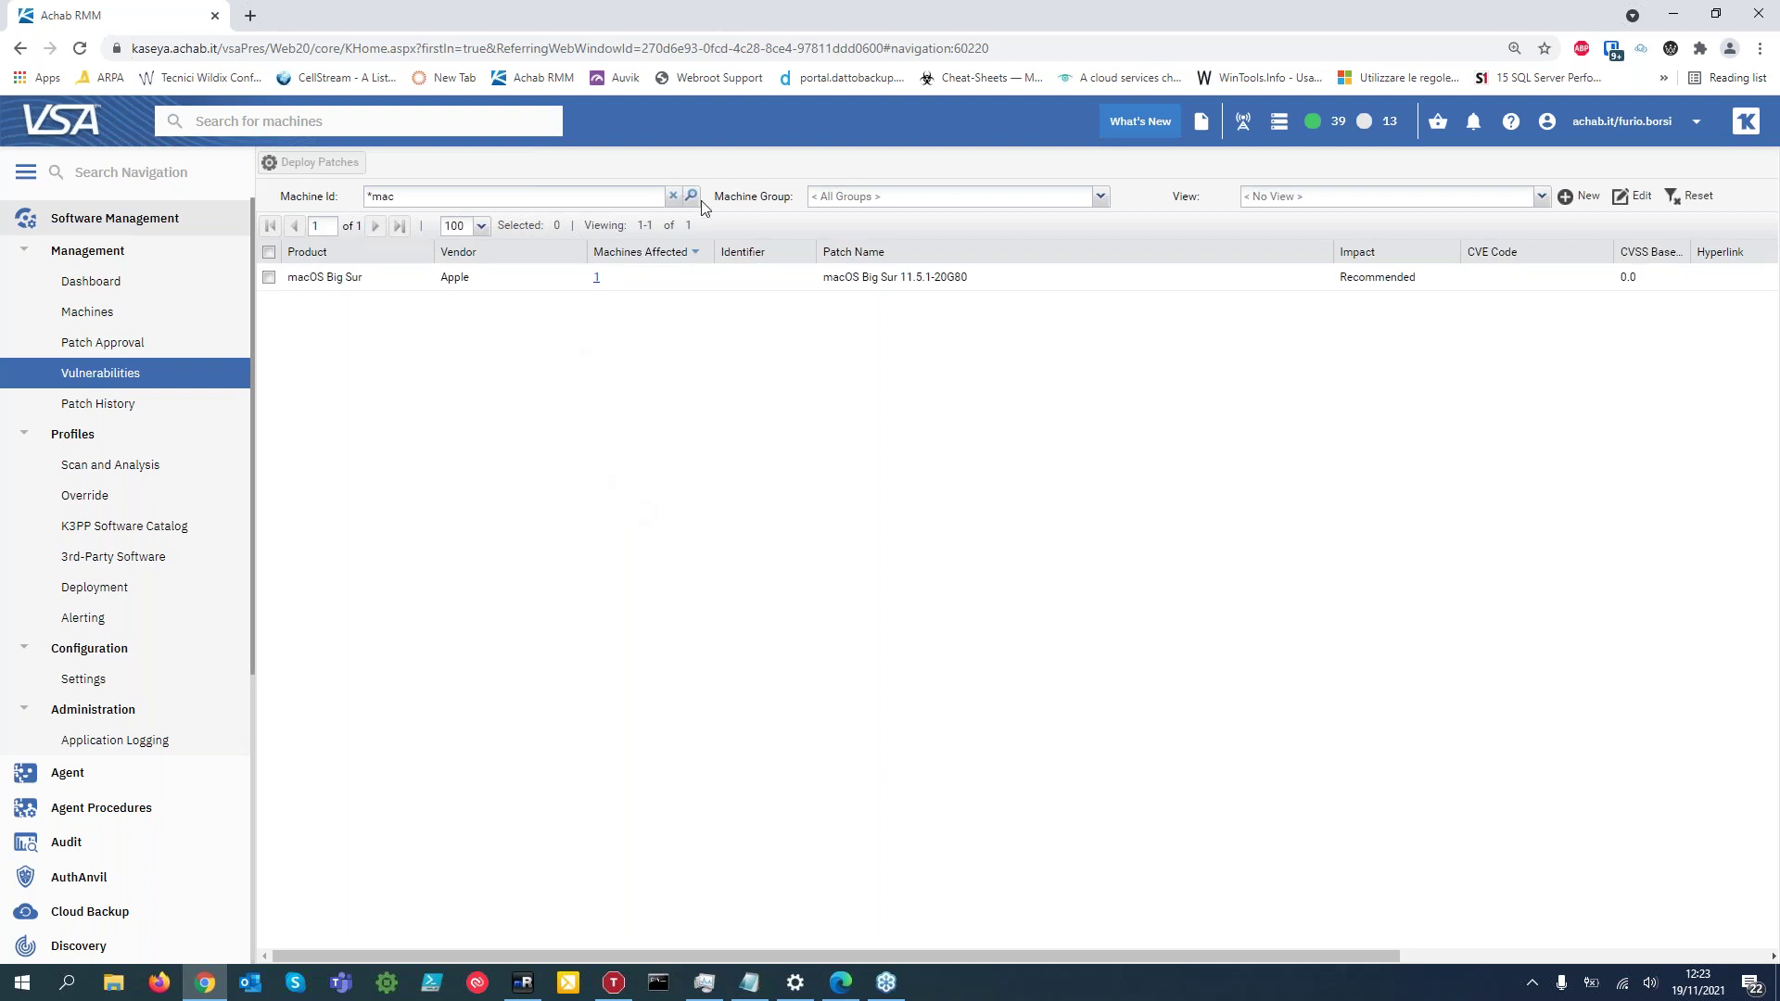
Clear the Machine Id filter on Vulnerabilities and open the software catalog for adding software to the K3PP profile Test.
{"action": "left_click", "coordinate": [673, 198]}
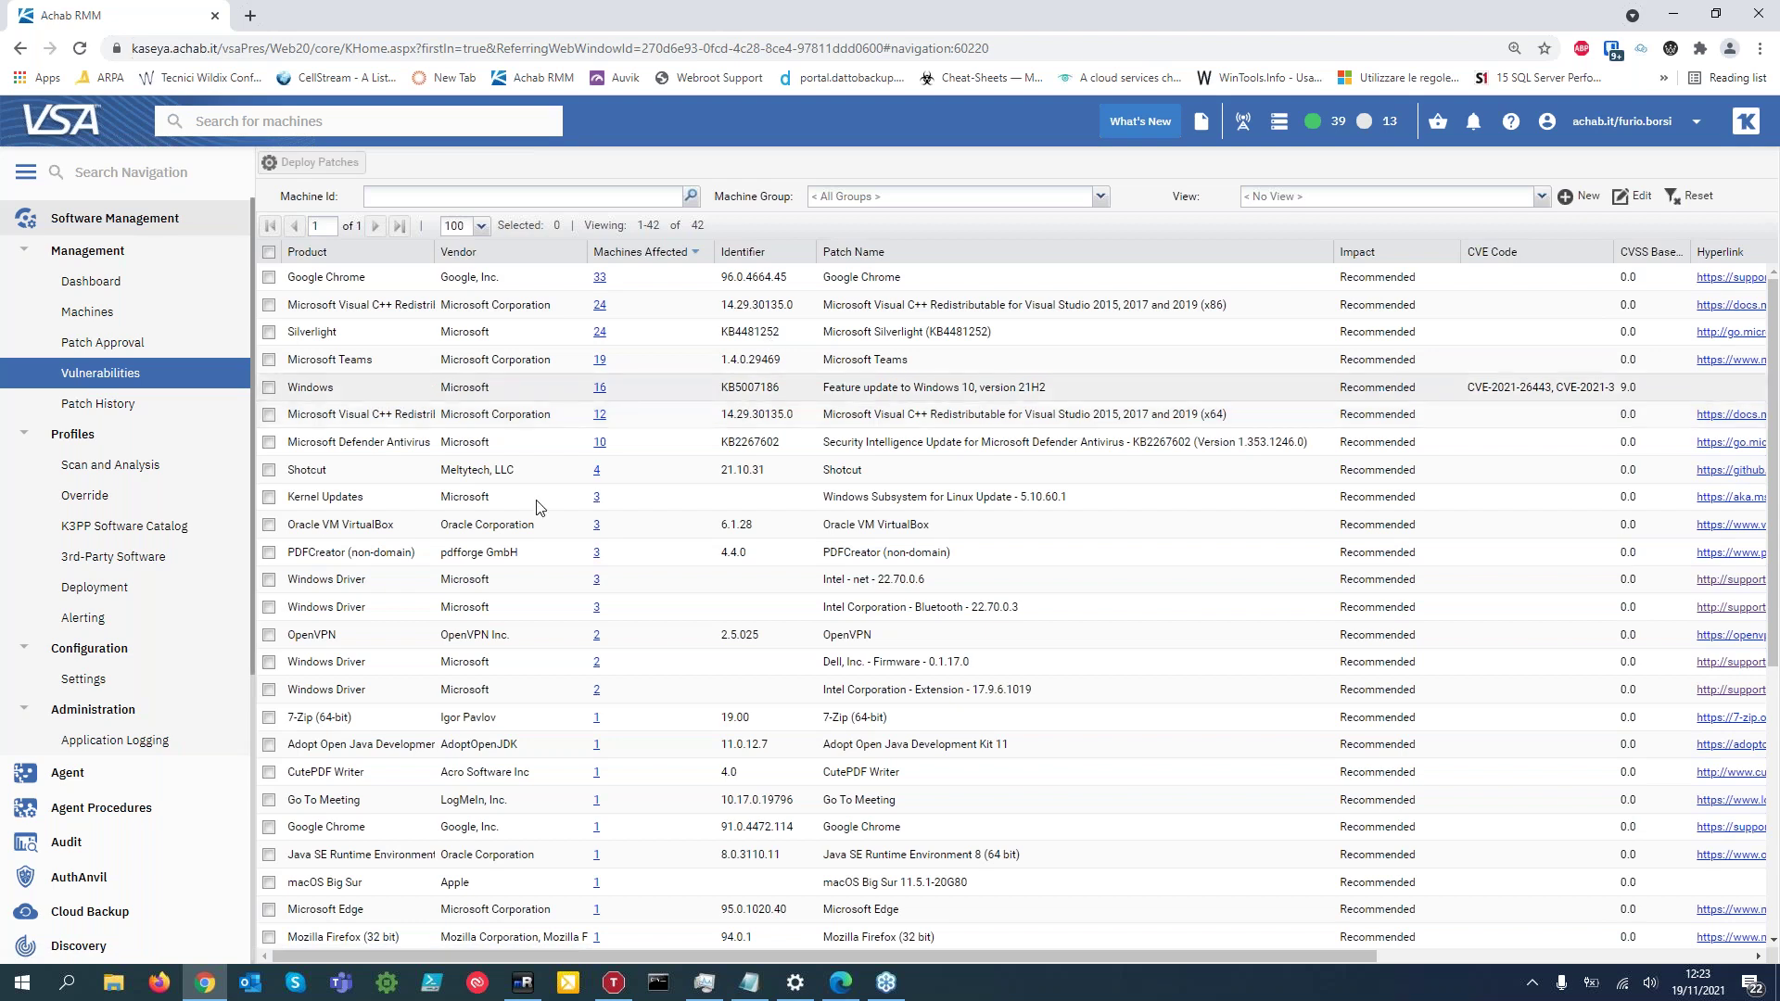
{"action": "left_click", "coordinate": [83, 526]}
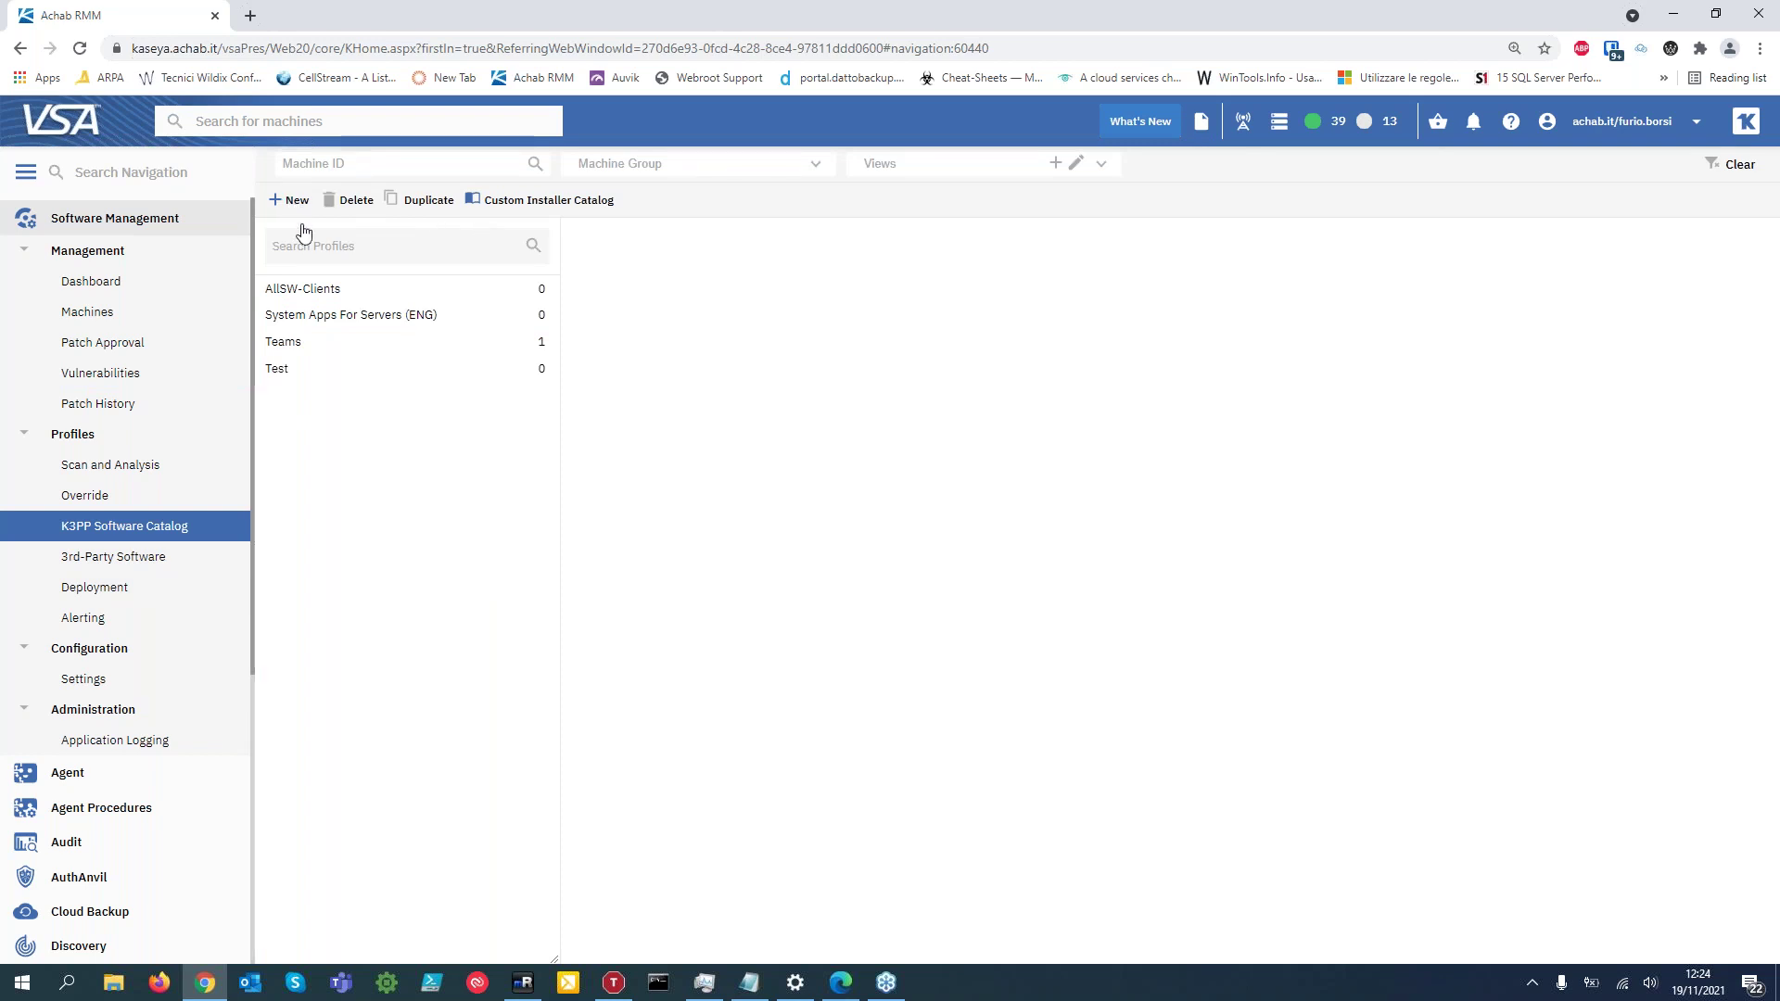
{"action": "left_click", "coordinate": [297, 372]}
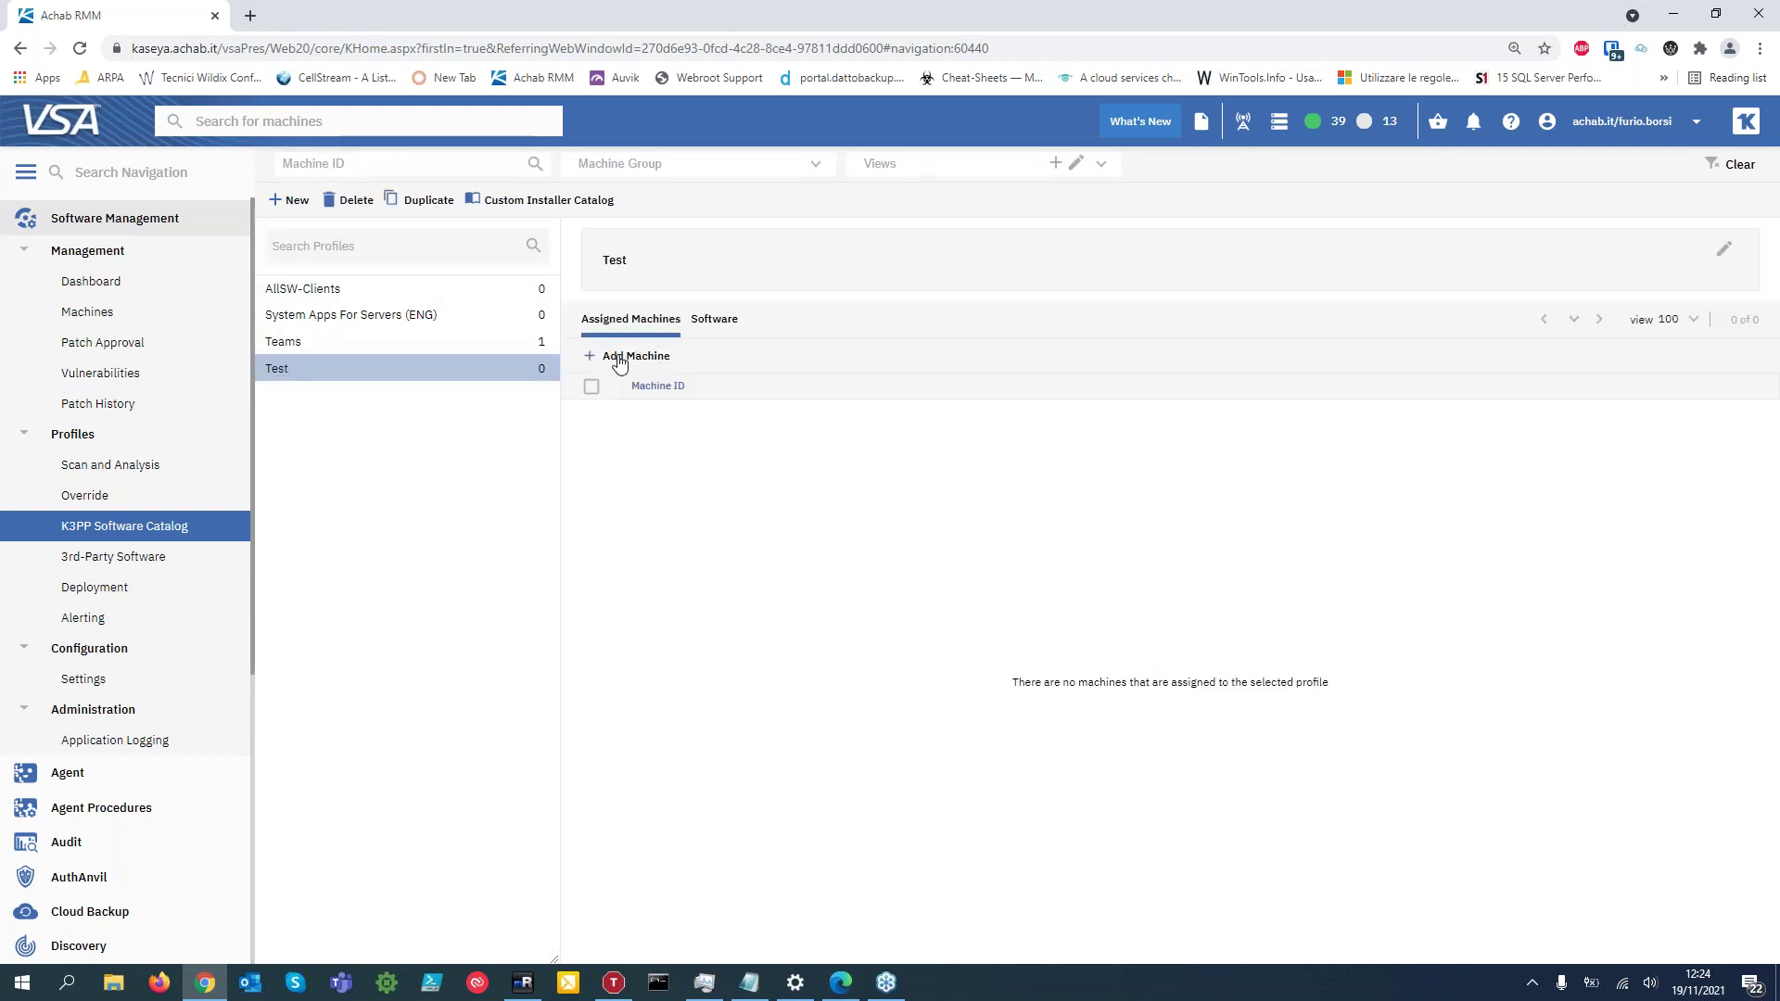
{"action": "left_click", "coordinate": [714, 319]}
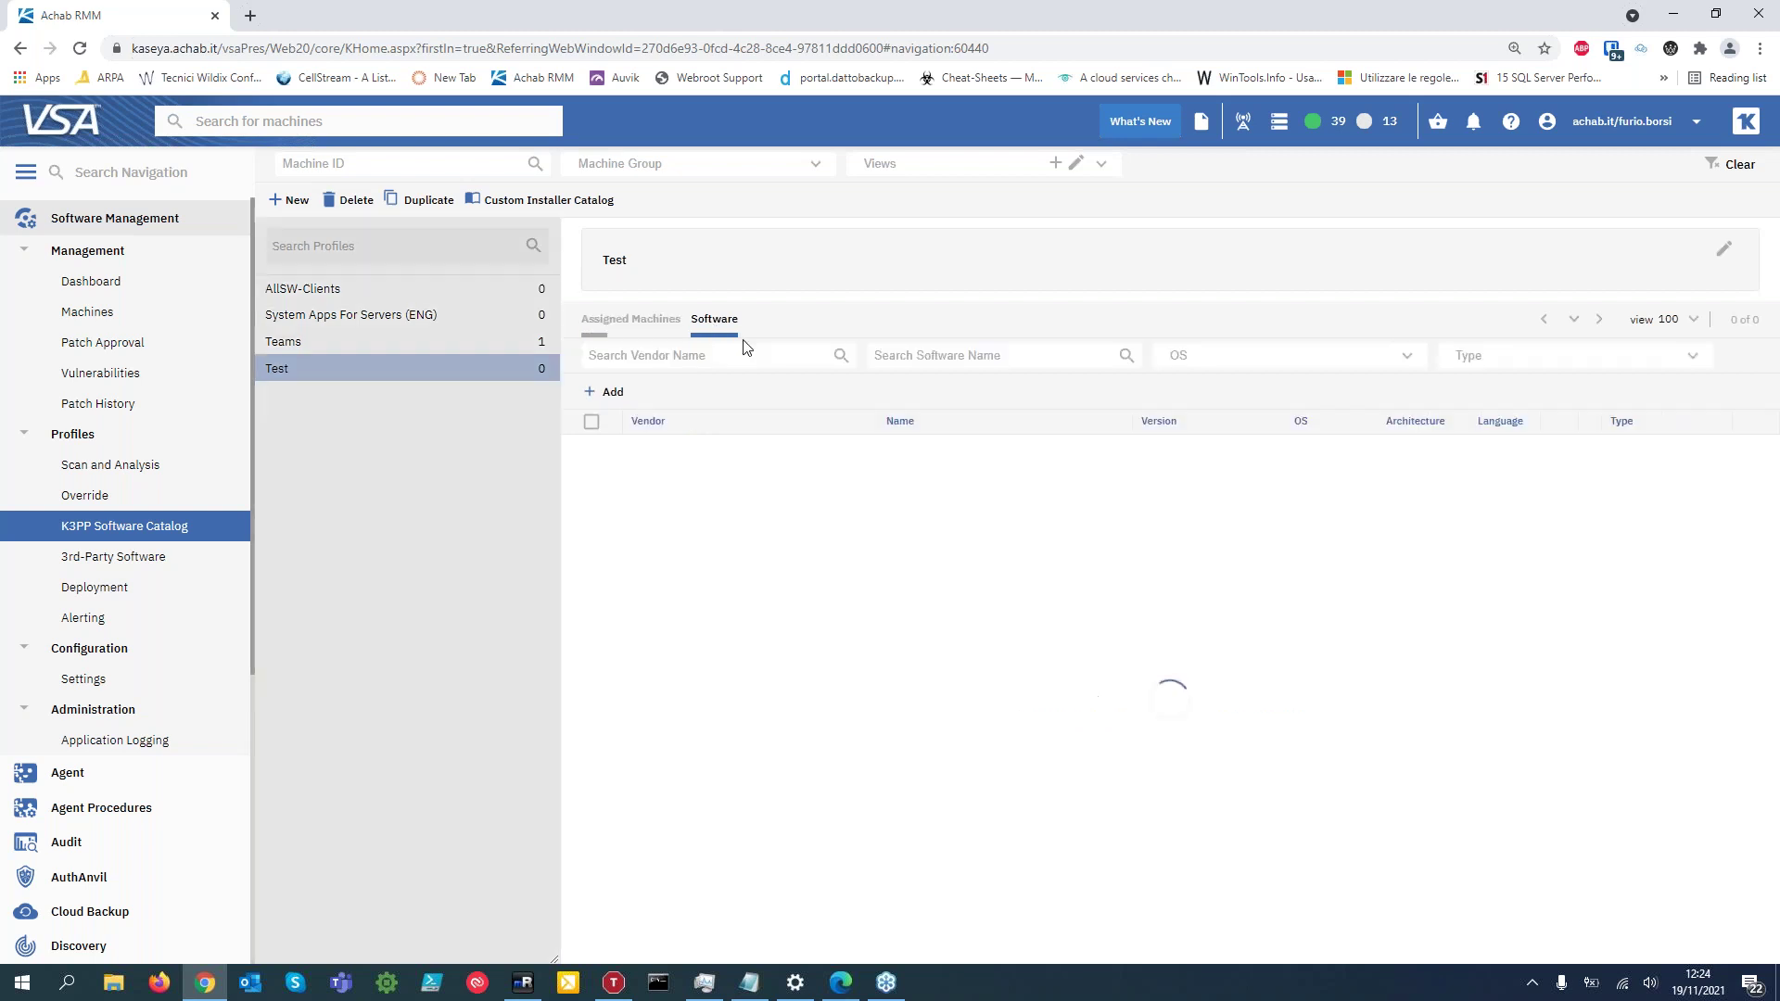
{"action": "left_click", "coordinate": [610, 392]}
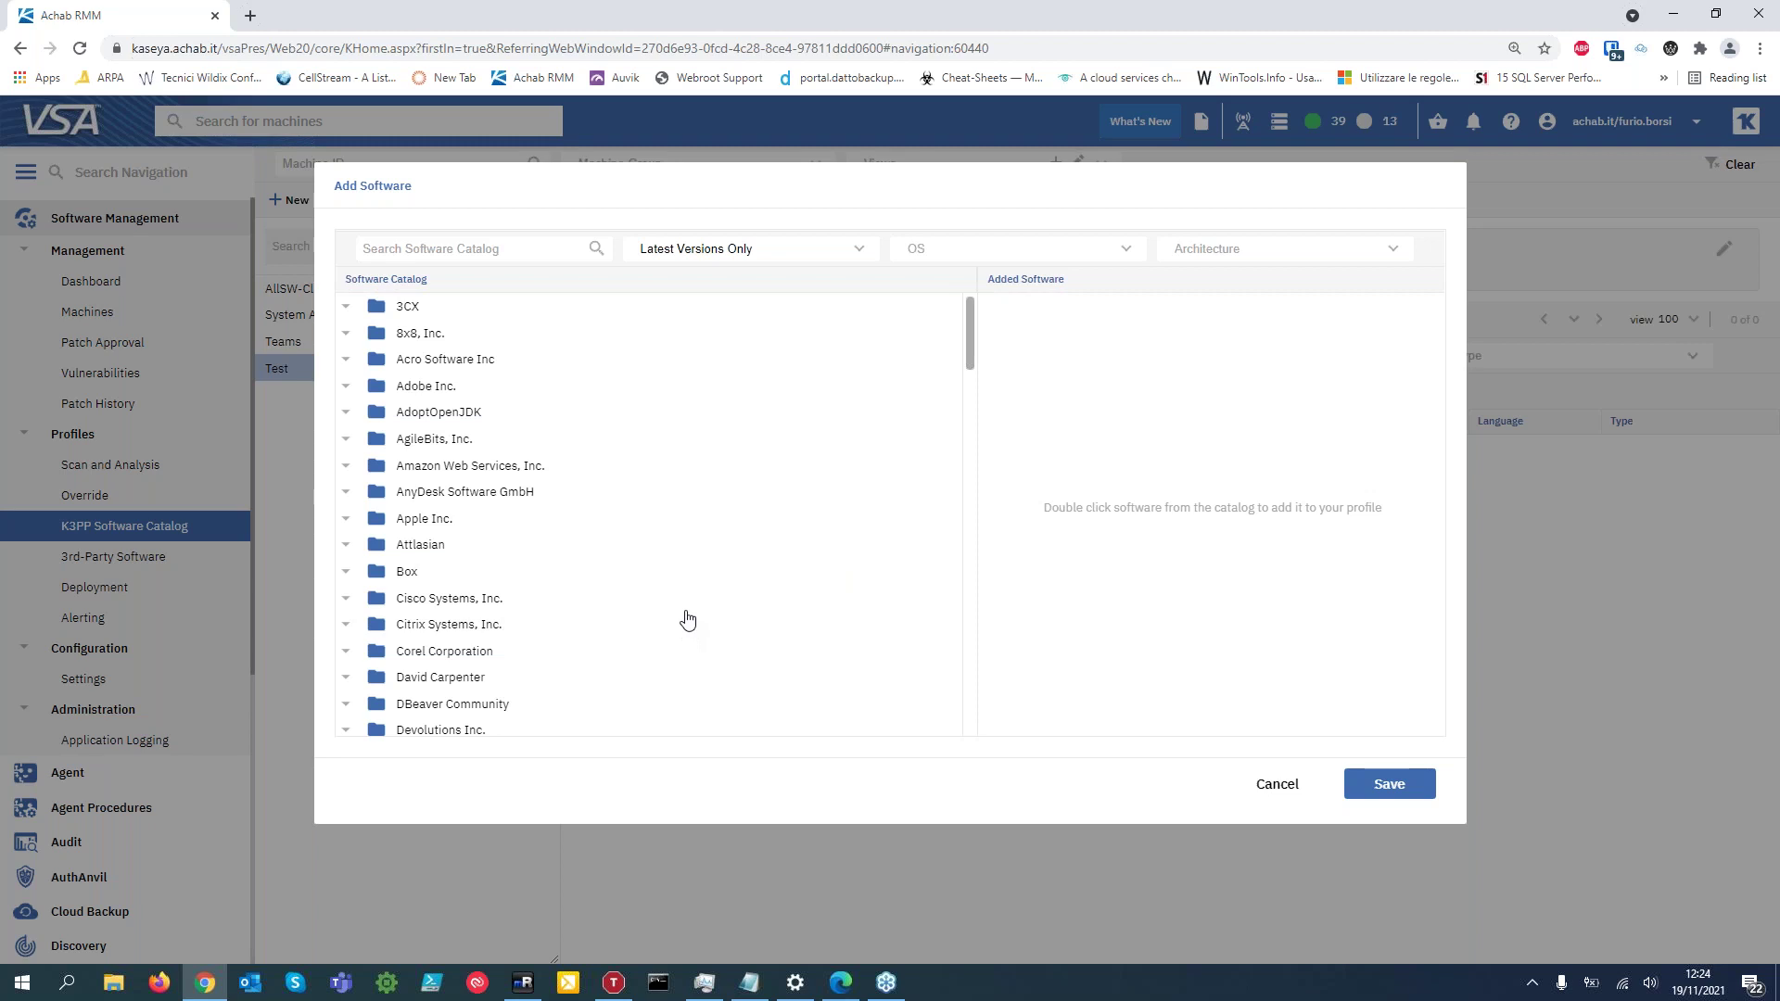
Expand the first catalog vendors, from 3CX through Amazon Web Services, Inc., to examine their supported applications.
{"action": "left_click", "coordinate": [346, 307]}
{"action": "left_click", "coordinate": [345, 360]}
{"action": "left_click", "coordinate": [345, 412]}
{"action": "left_click", "coordinate": [346, 465]}
{"action": "scroll", "coordinate": [363, 557], "scroll_direction": "down", "scroll_amount": 1}
{"action": "left_click", "coordinate": [360, 551]}
{"action": "scroll", "coordinate": [356, 552], "scroll_direction": "down", "scroll_amount": 3}
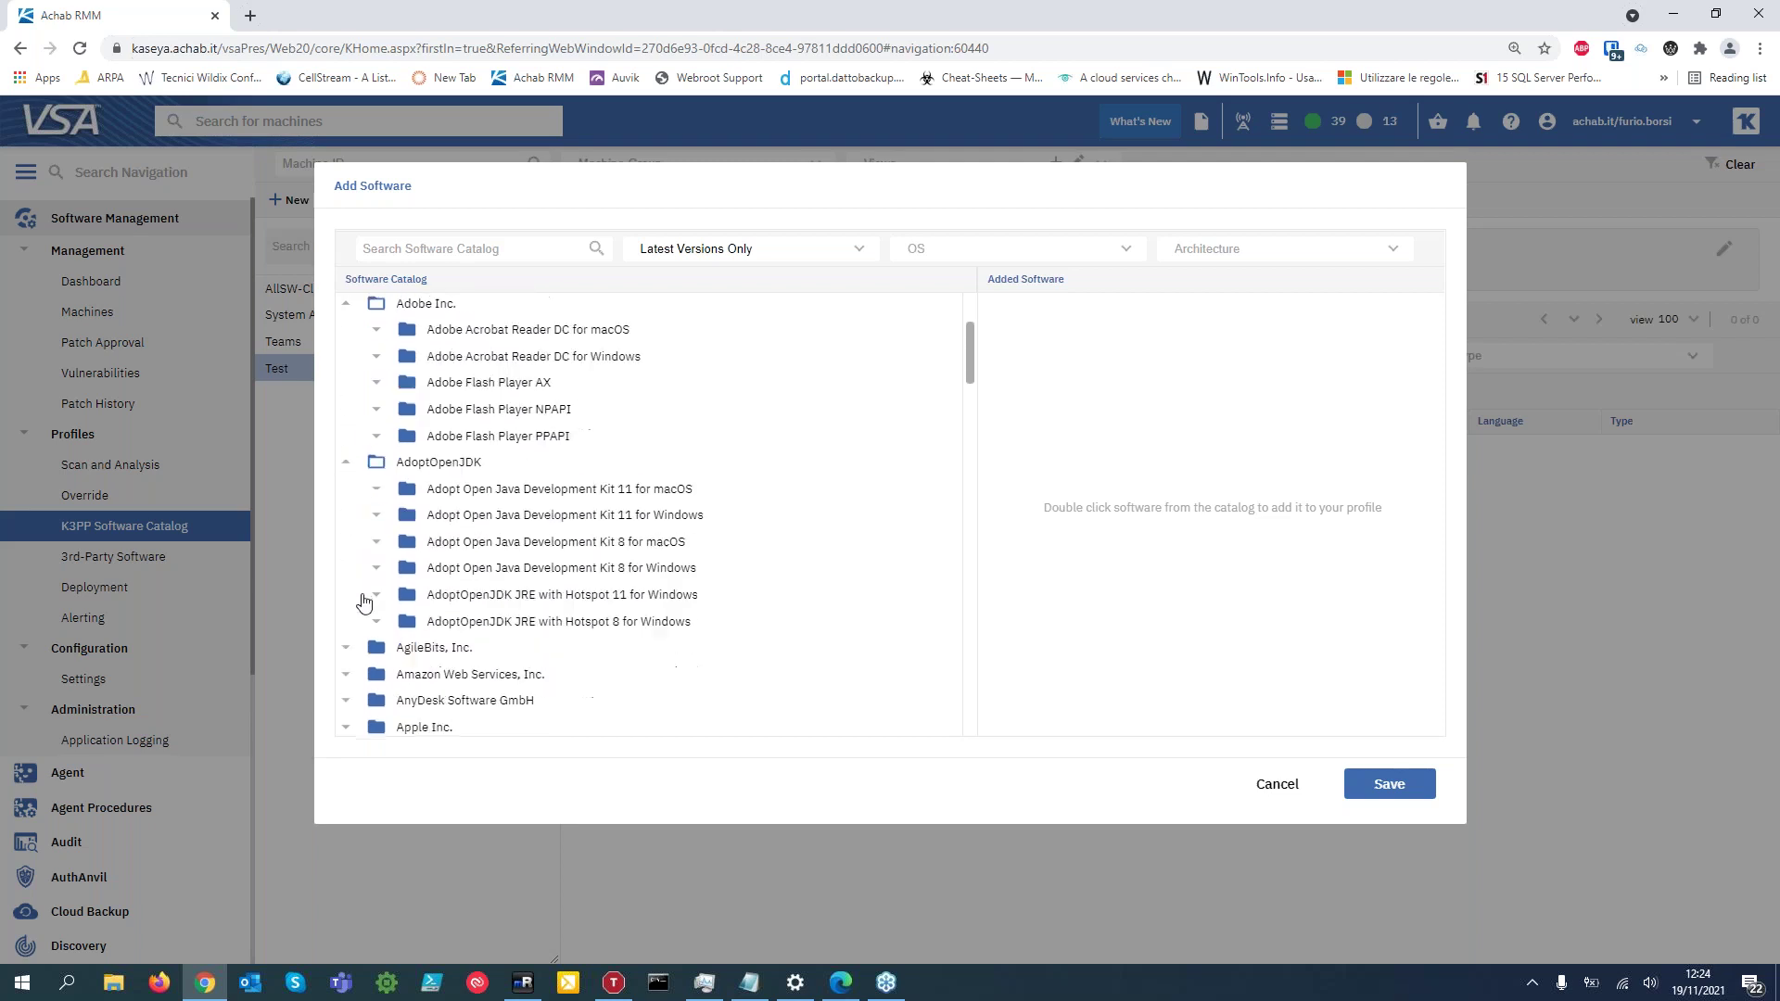
{"action": "left_click", "coordinate": [346, 439]}
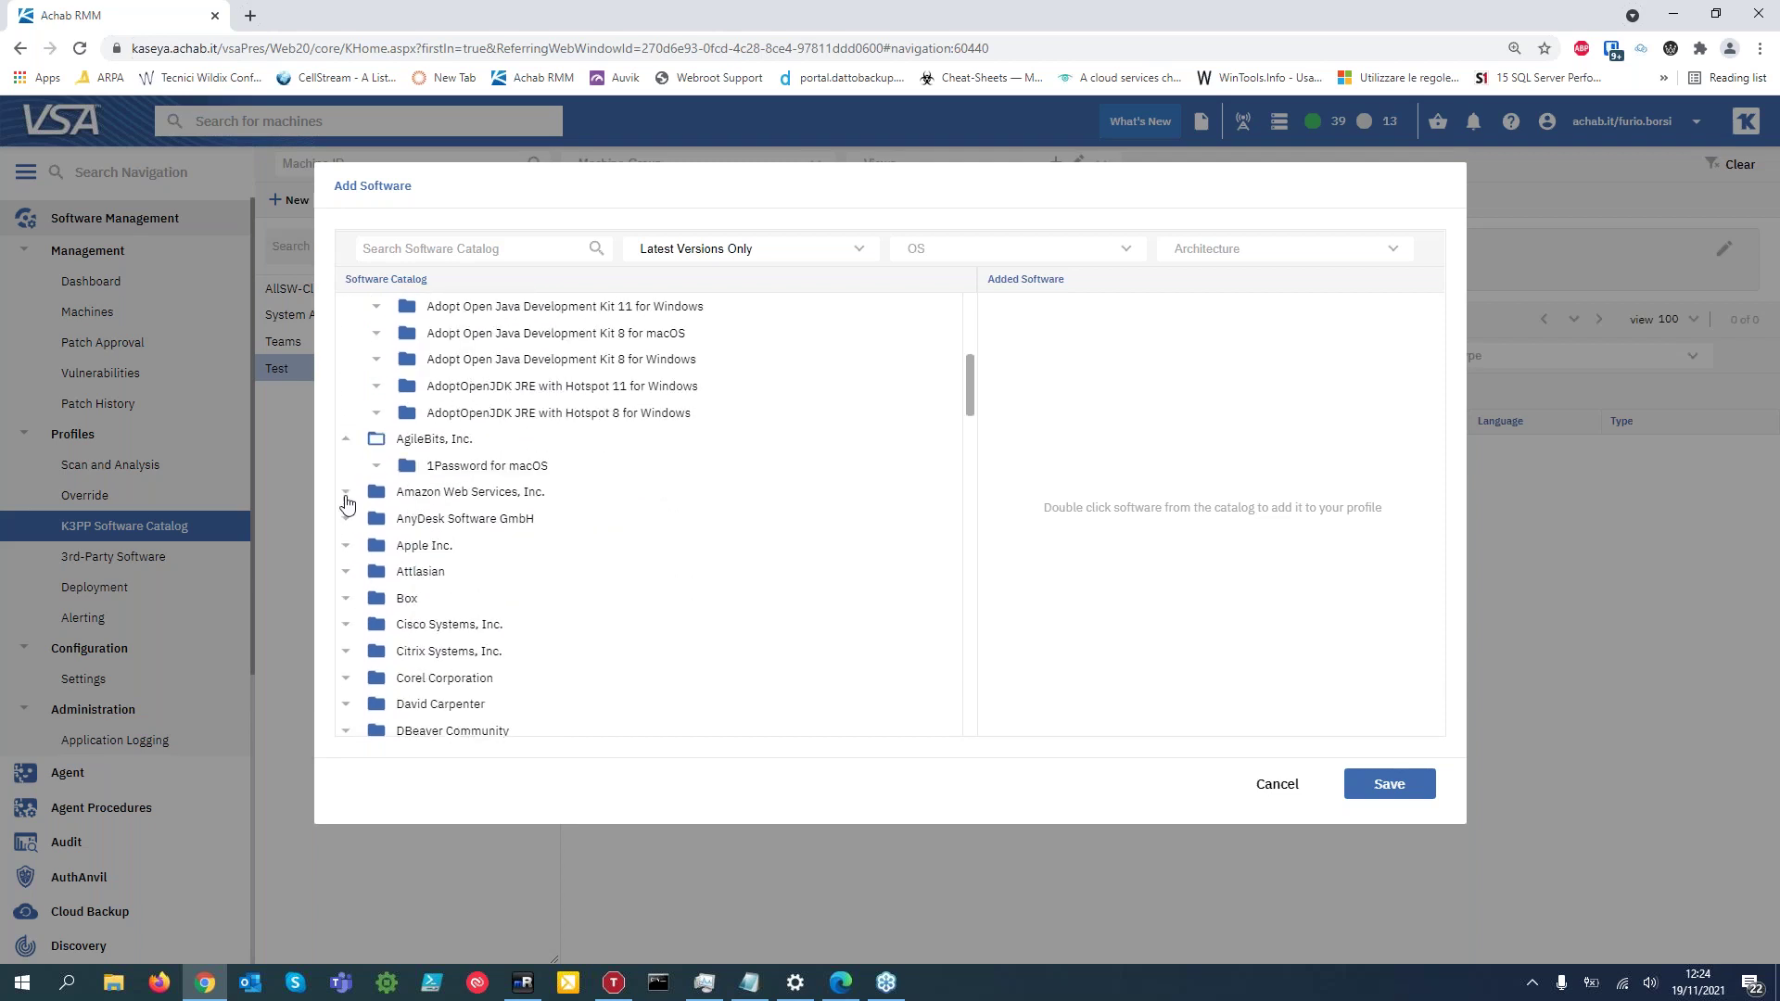
{"action": "left_click", "coordinate": [345, 491]}
{"action": "scroll", "coordinate": [371, 647], "scroll_direction": "down", "scroll_amount": 2}
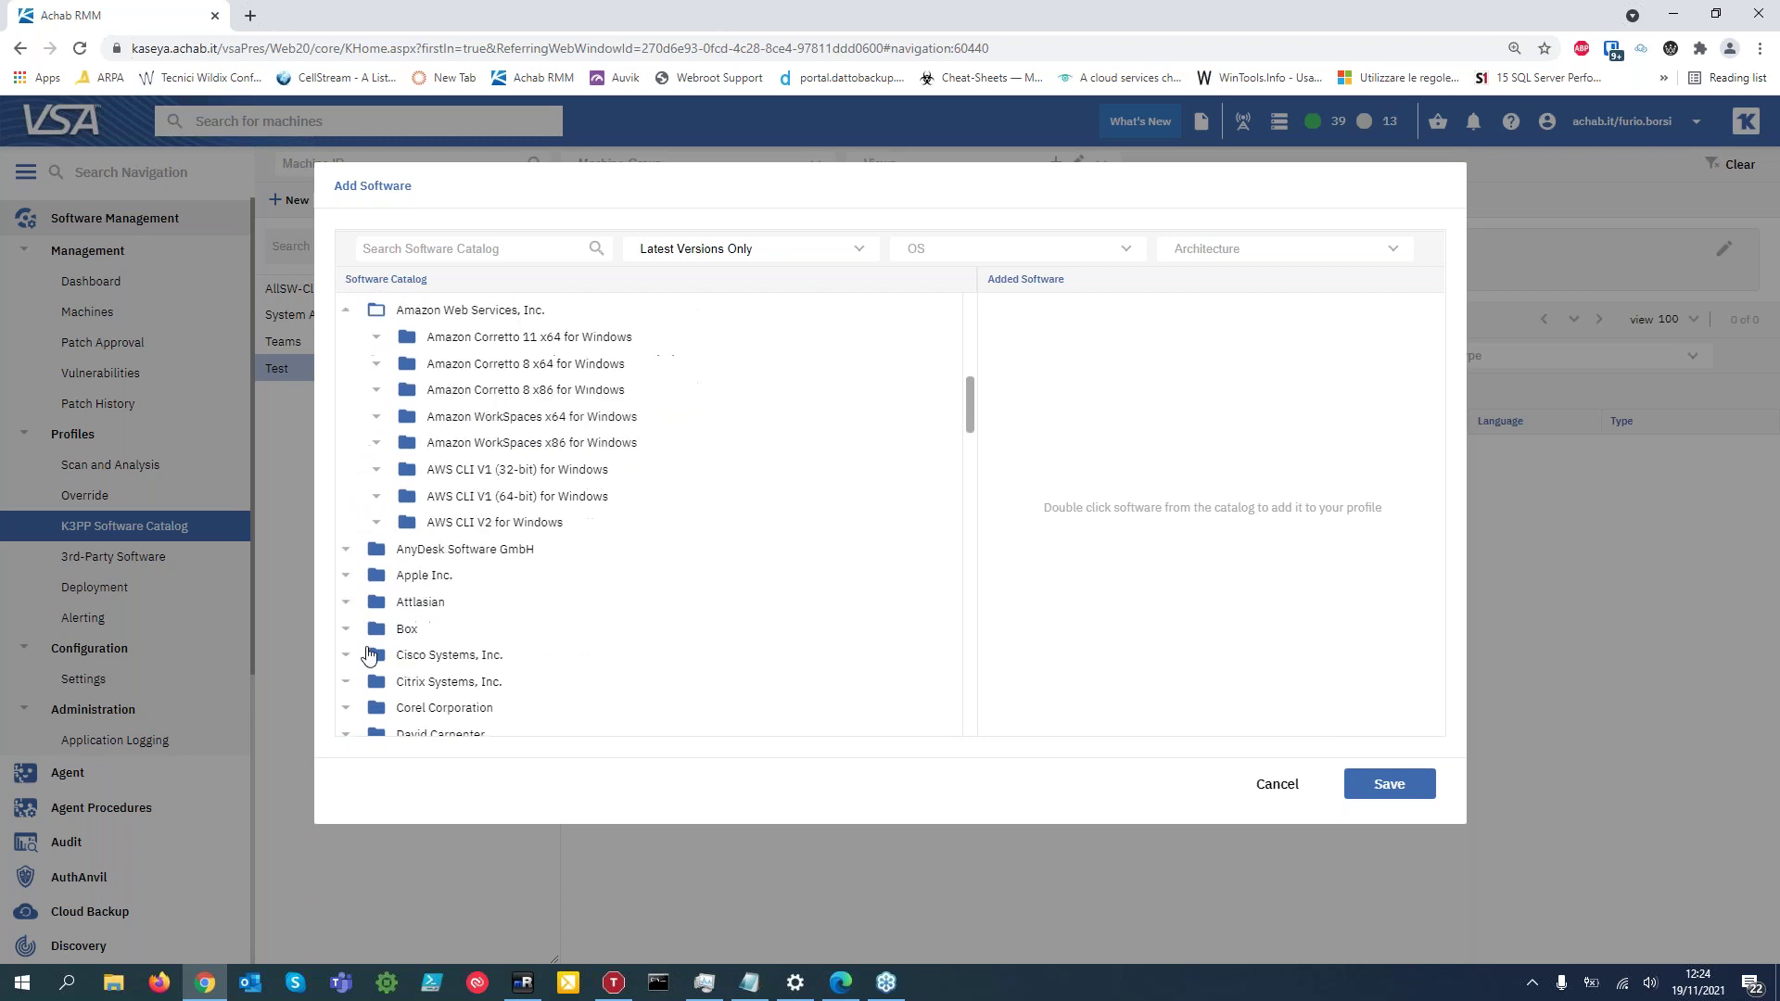
Expand the catalog vendors from AnyDesk Software GmbH through Citrix Systems, Inc. to examine their supported applications.
{"action": "left_click", "coordinate": [347, 553]}
{"action": "scroll", "coordinate": [350, 584], "scroll_direction": "down", "scroll_amount": 3}
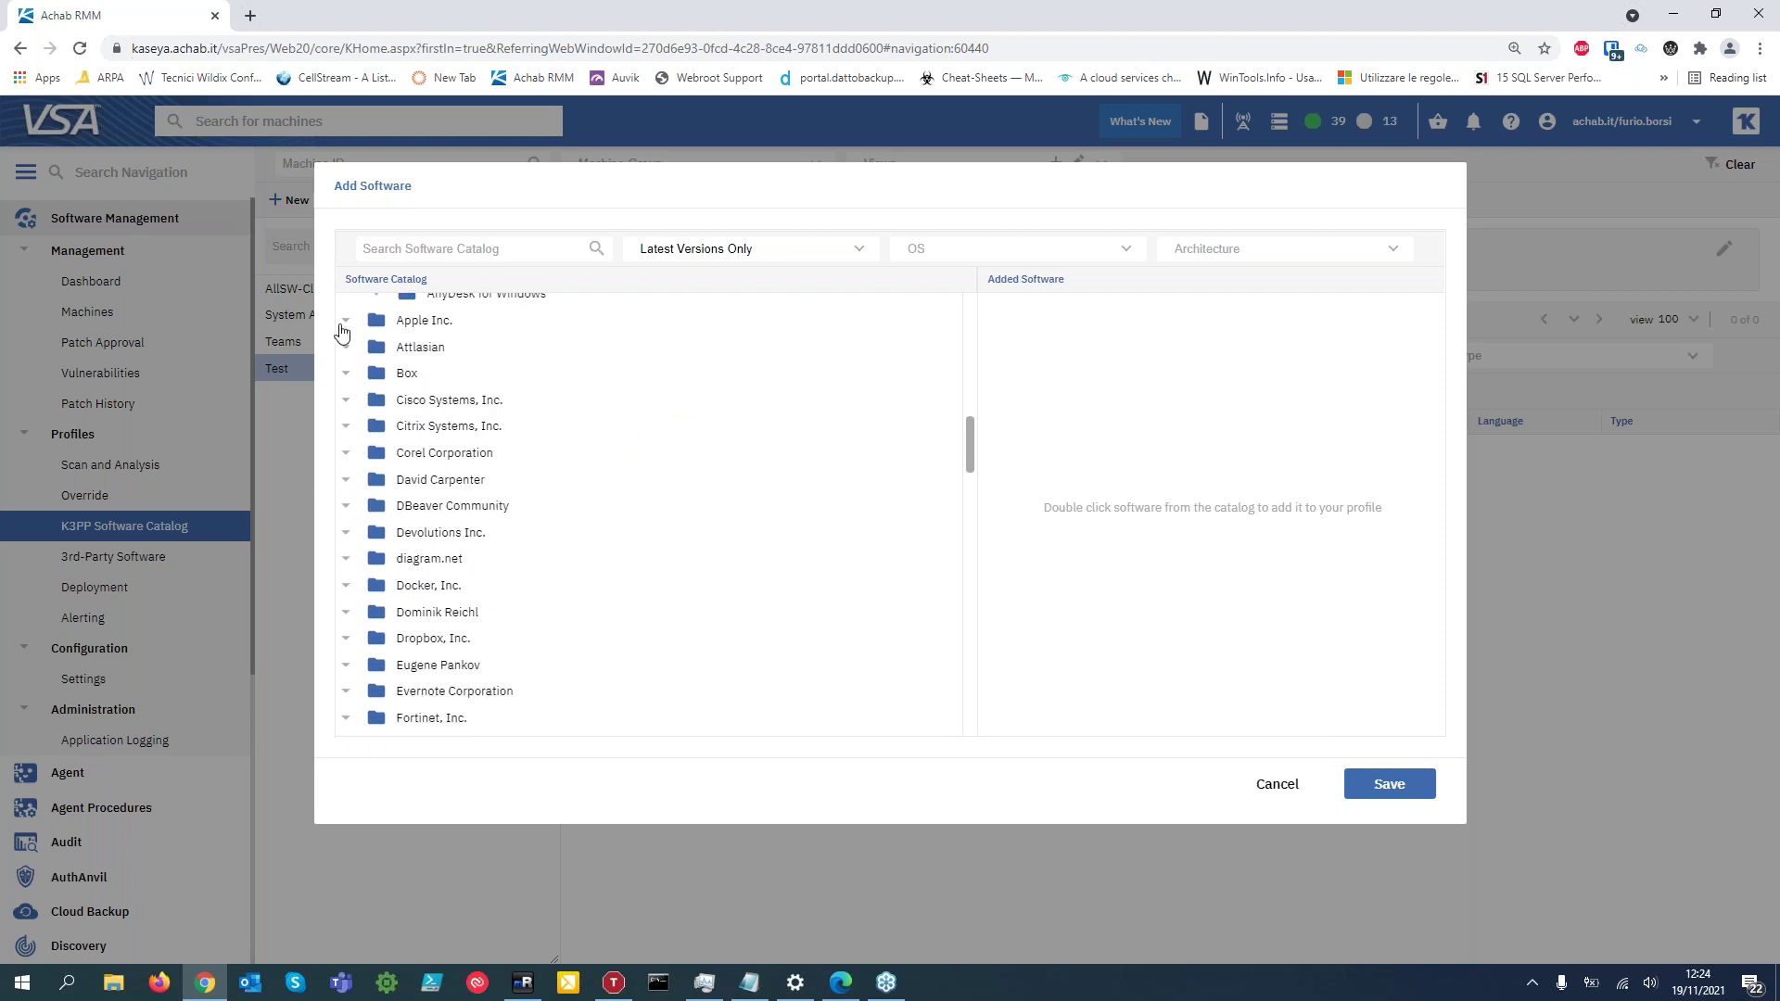
{"action": "left_click", "coordinate": [345, 322]}
{"action": "left_click", "coordinate": [346, 400]}
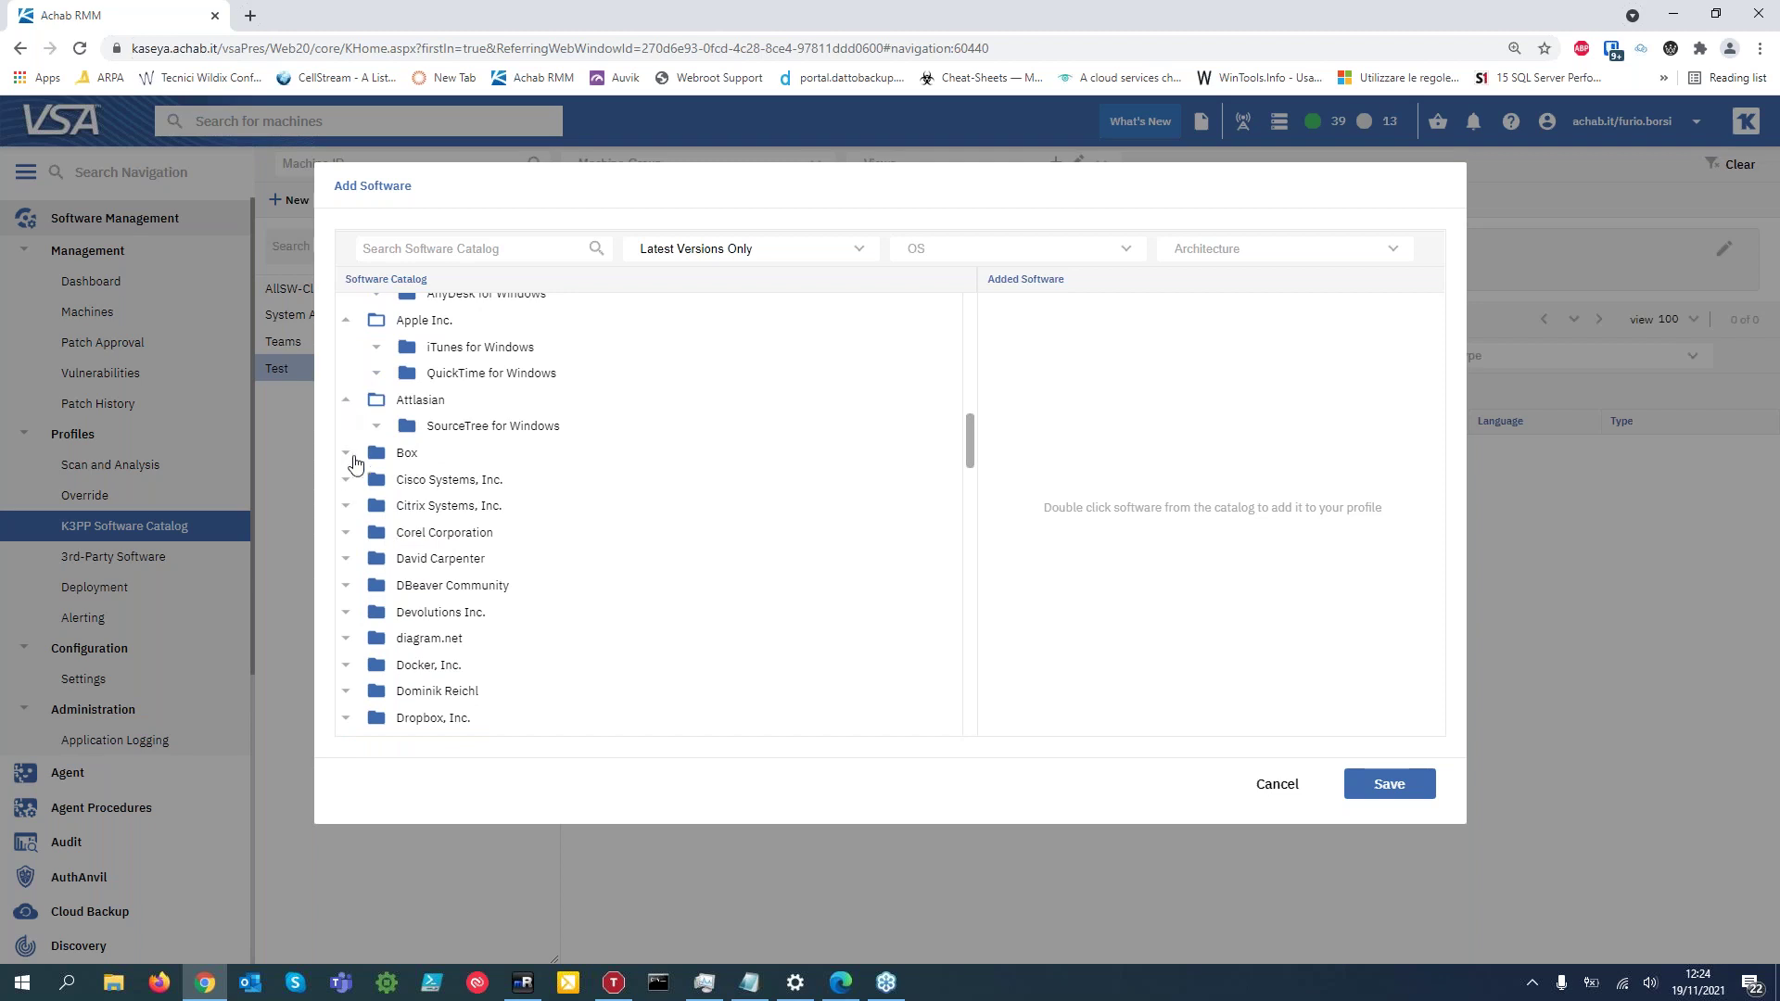
{"action": "left_click", "coordinate": [348, 455]}
{"action": "left_click", "coordinate": [346, 533]}
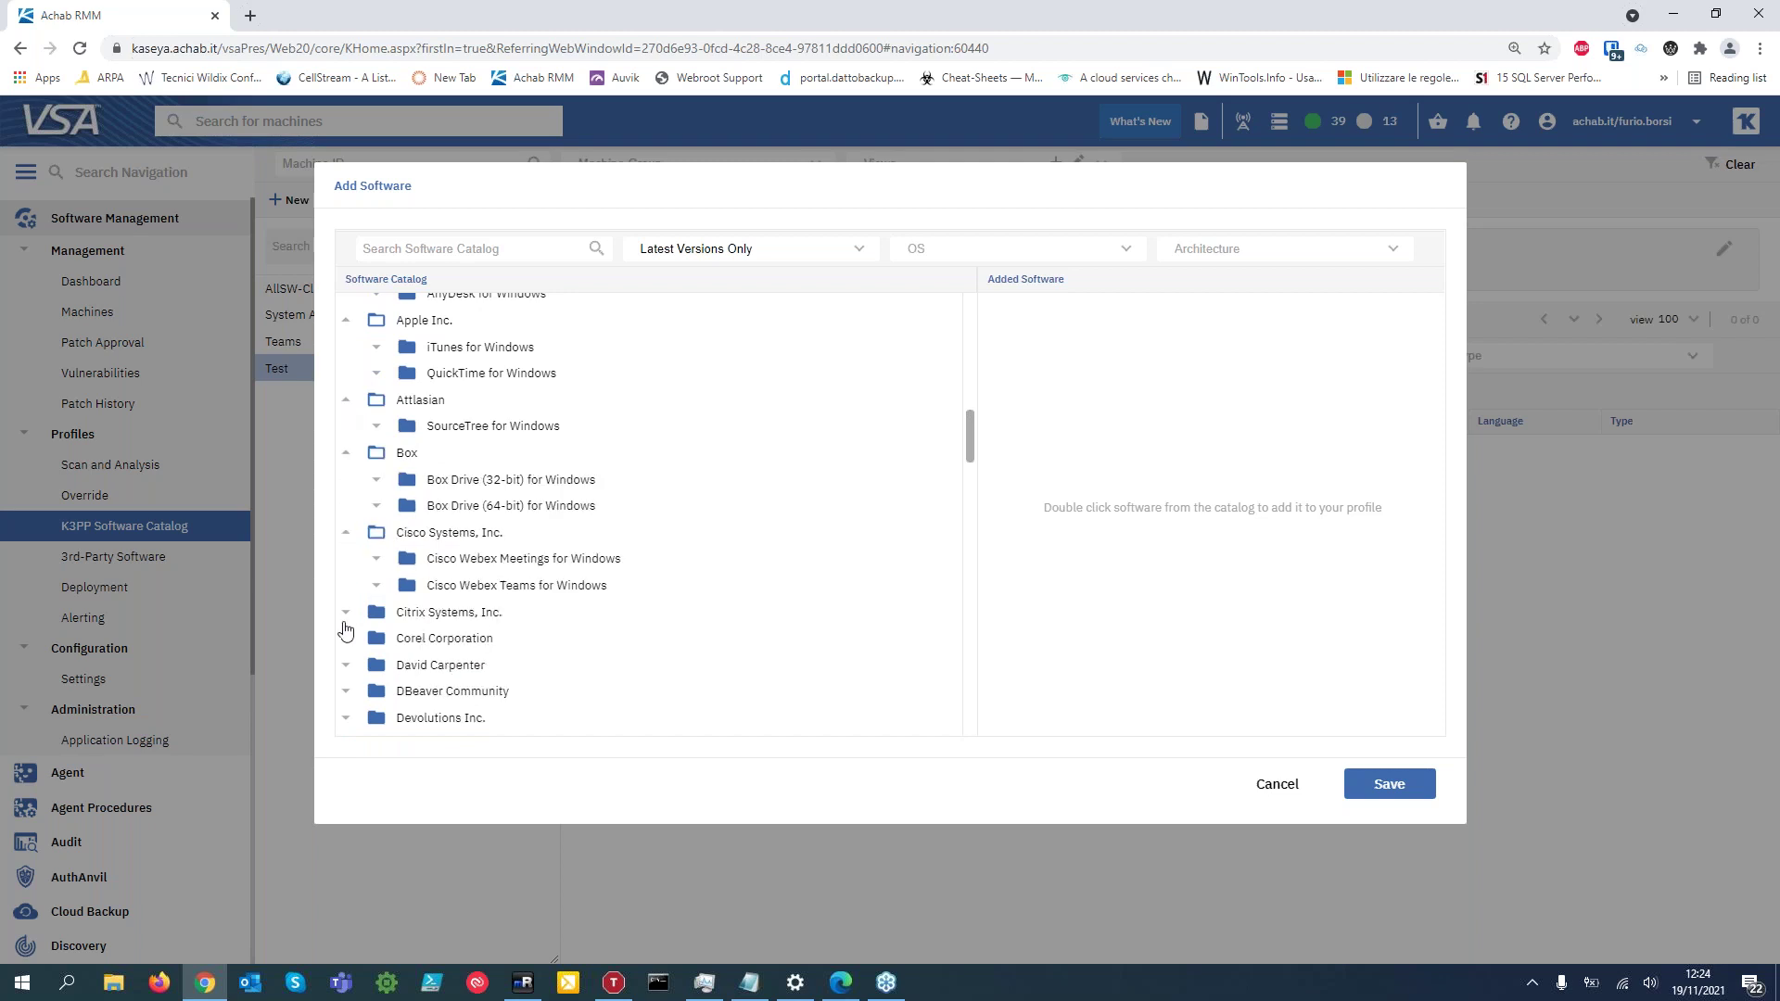
{"action": "left_click", "coordinate": [346, 612]}
Expand the catalog vendors from Corel Corporation through diagram.net to examine their supported applications.
{"action": "scroll", "coordinate": [350, 556], "scroll_direction": "down", "scroll_amount": 2}
{"action": "left_click", "coordinate": [346, 505]}
{"action": "scroll", "coordinate": [396, 572], "scroll_direction": "down", "scroll_amount": 1}
{"action": "left_click", "coordinate": [345, 465]}
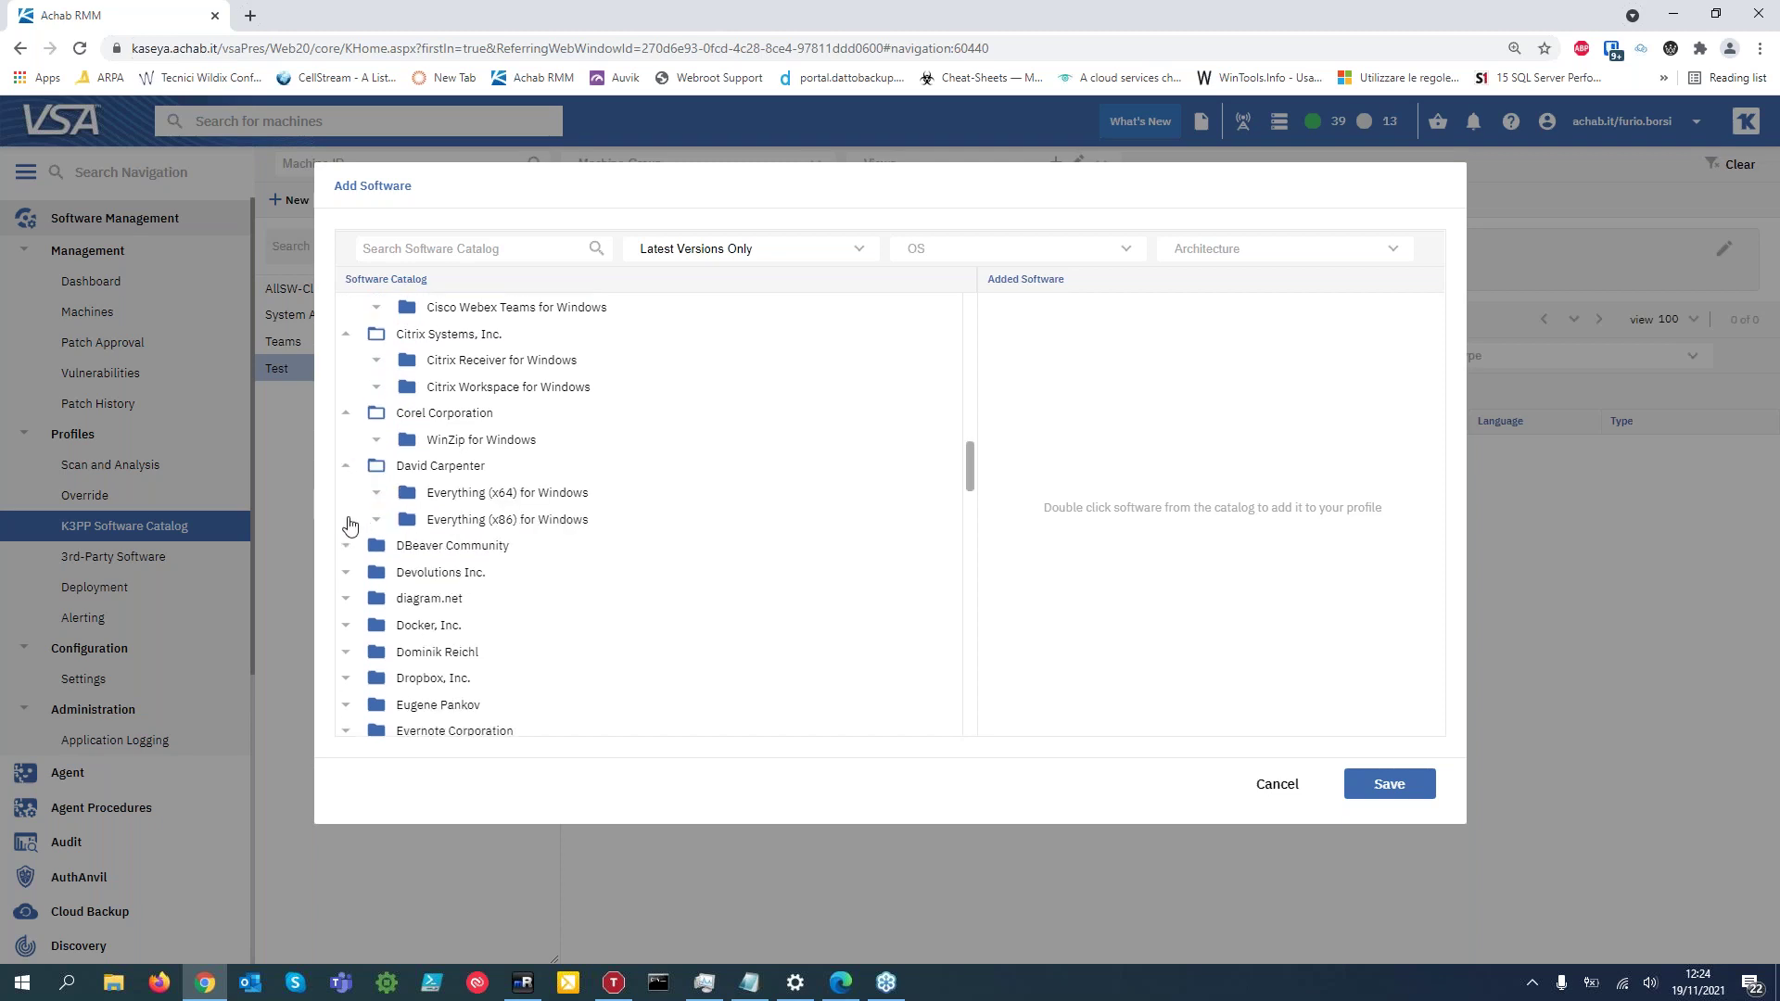
{"action": "left_click", "coordinate": [346, 545]}
{"action": "scroll", "coordinate": [350, 588], "scroll_direction": "down", "scroll_amount": 1}
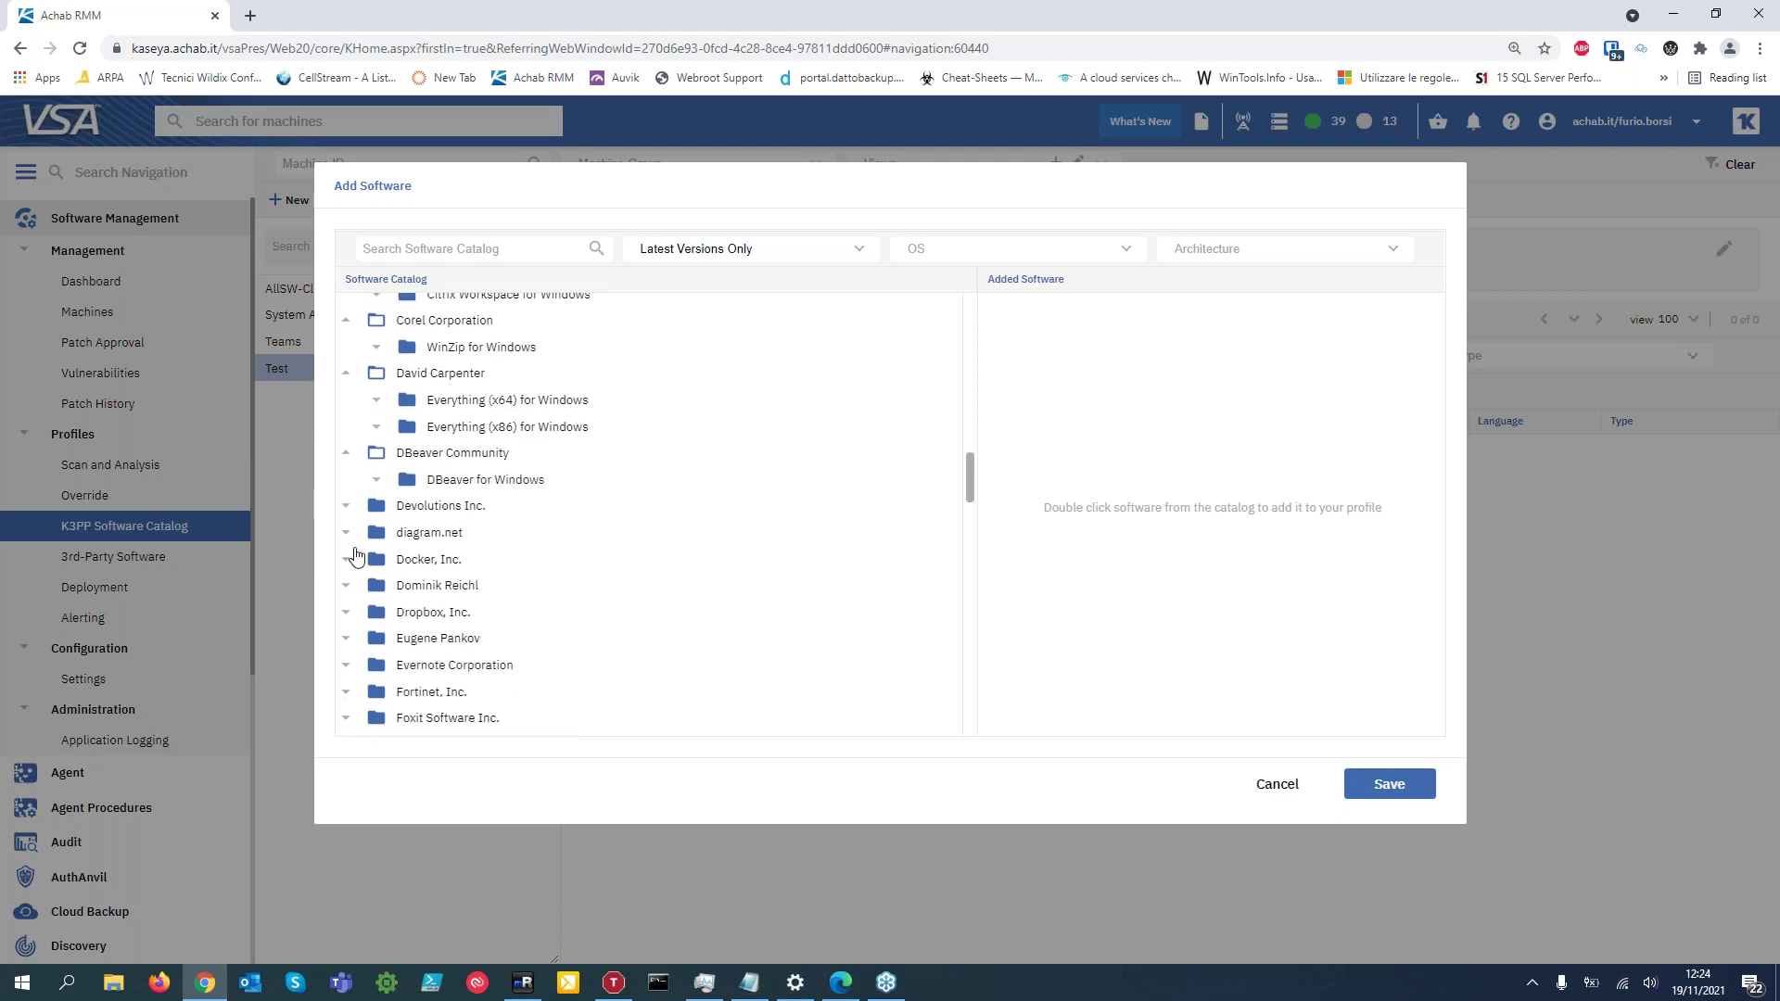
{"action": "left_click", "coordinate": [348, 506]}
{"action": "scroll", "coordinate": [349, 506], "scroll_direction": "down", "scroll_amount": 1}
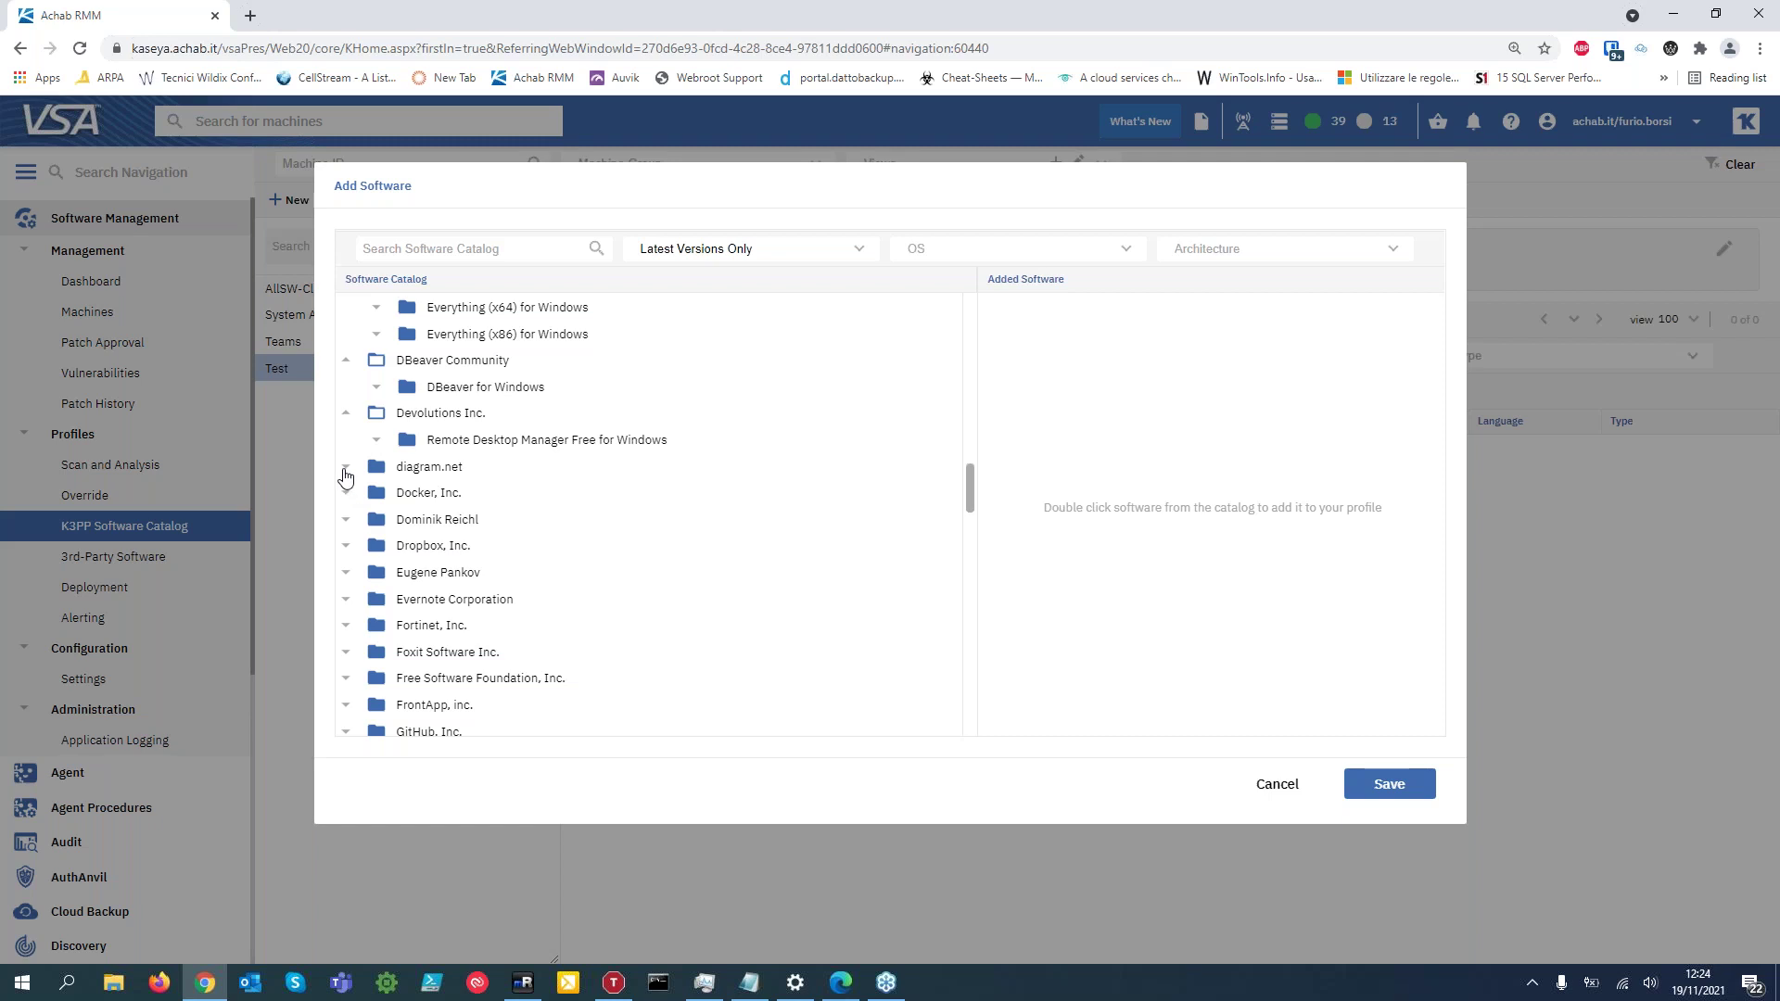
{"action": "left_click", "coordinate": [348, 469]}
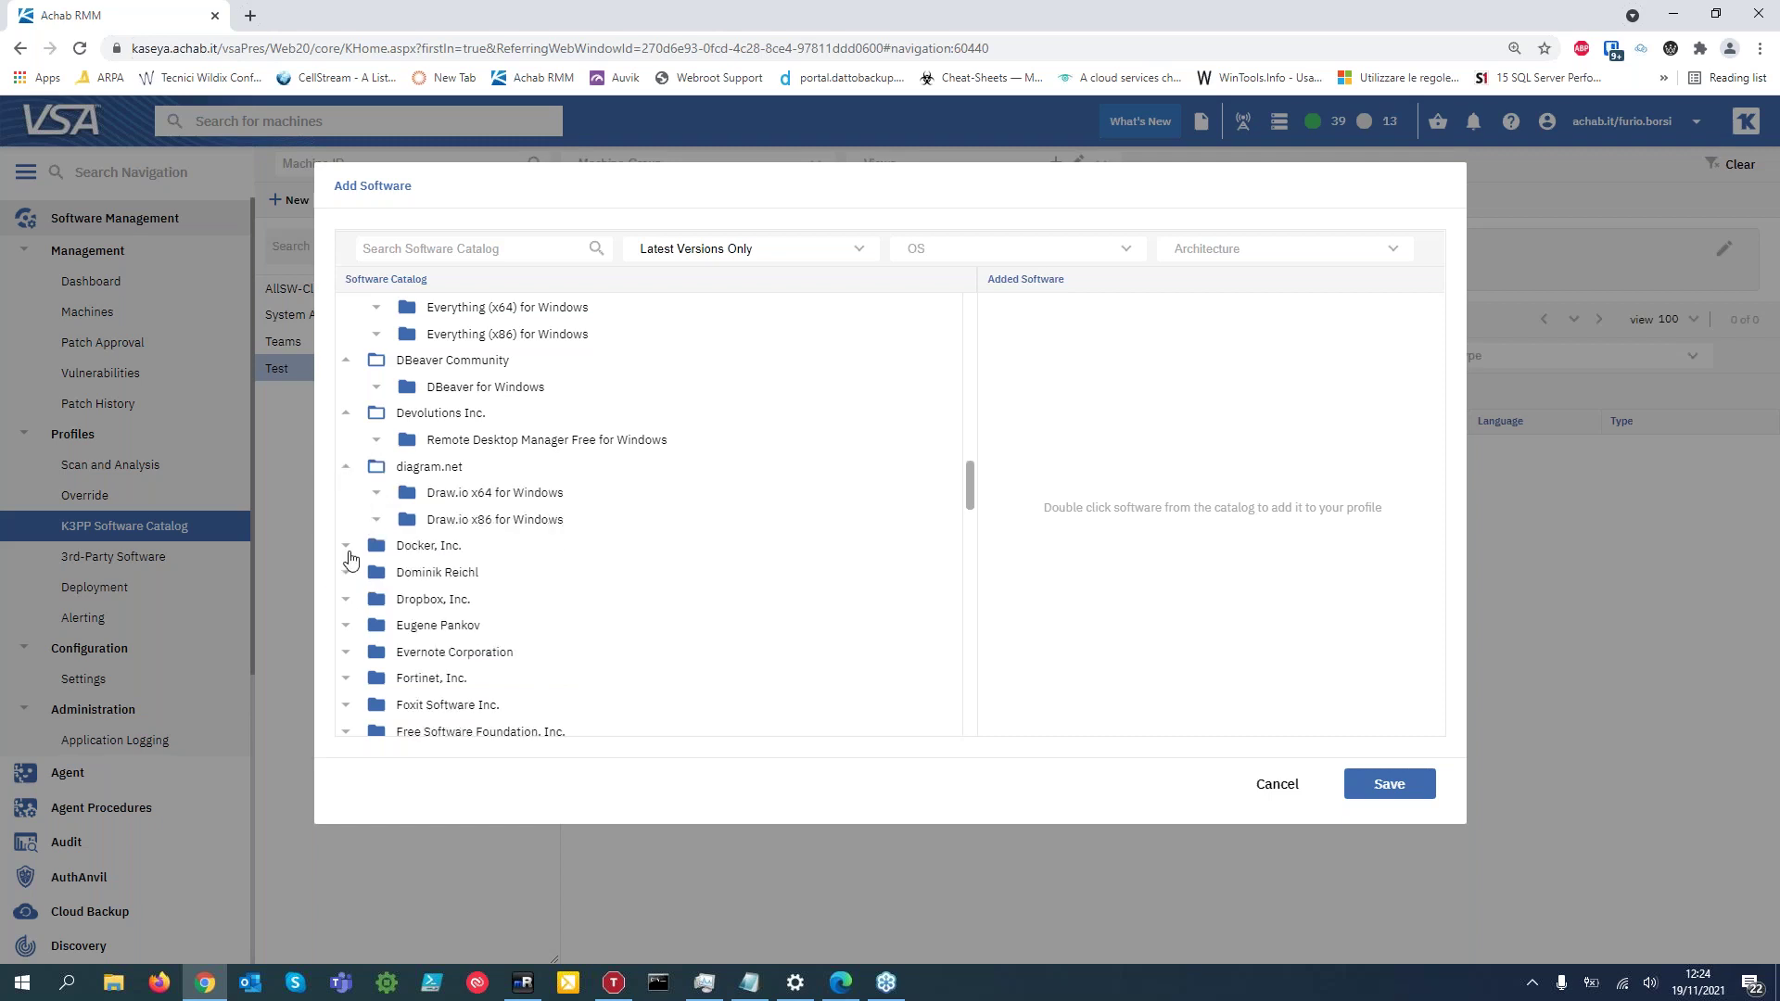
Expand the catalog vendors from Docker, Inc. through Evernote Corporation to examine their supported applications.
{"action": "left_click", "coordinate": [346, 546]}
{"action": "left_click", "coordinate": [347, 601]}
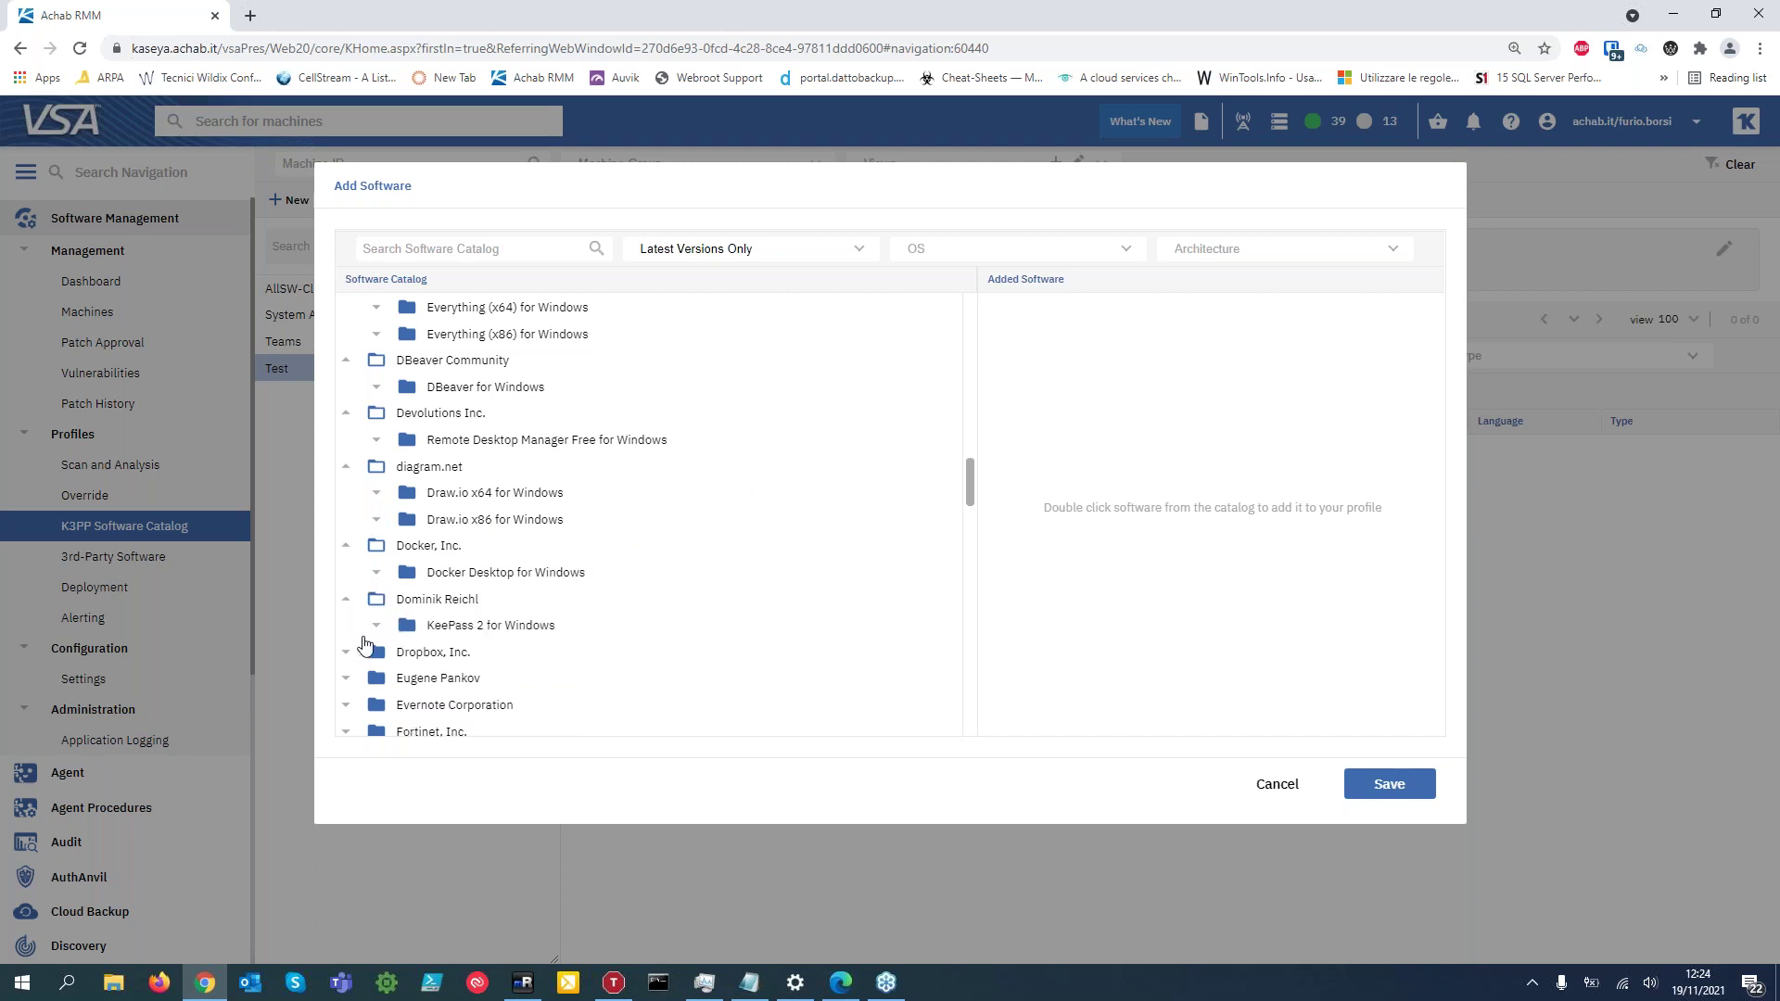
{"action": "left_click", "coordinate": [347, 652]}
{"action": "scroll", "coordinate": [371, 648], "scroll_direction": "down", "scroll_amount": 2}
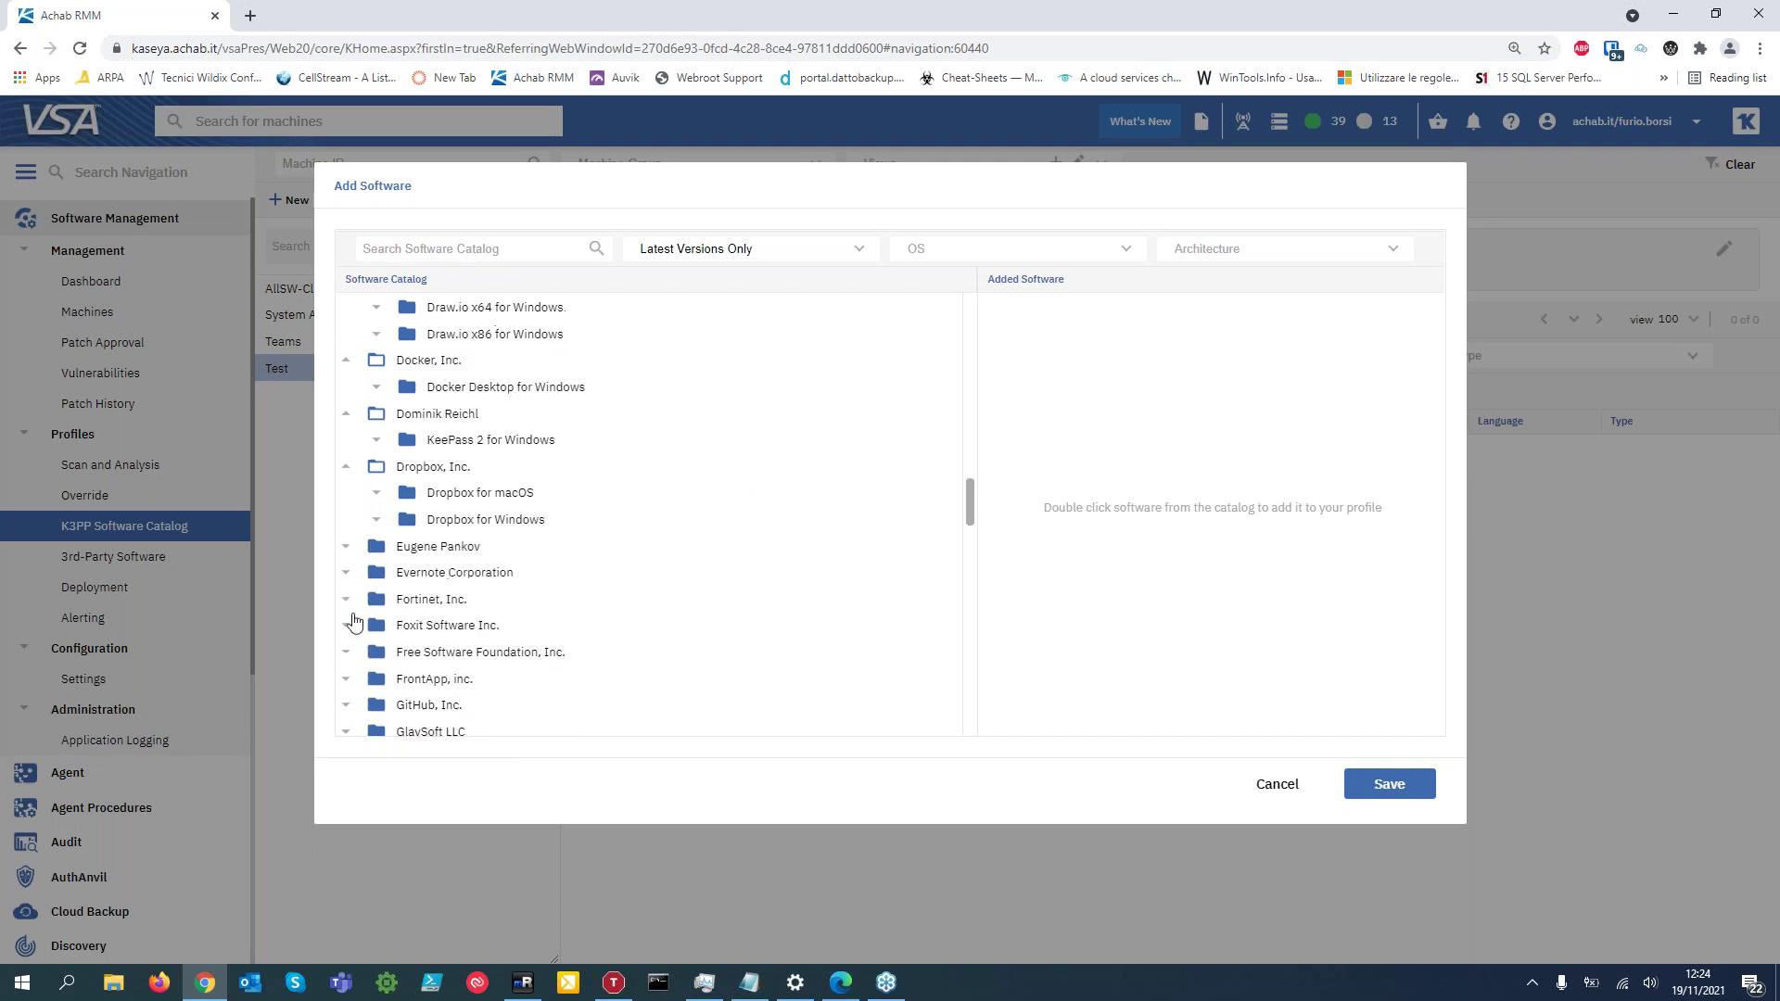
{"action": "left_click", "coordinate": [347, 549]}
{"action": "left_click", "coordinate": [347, 599]}
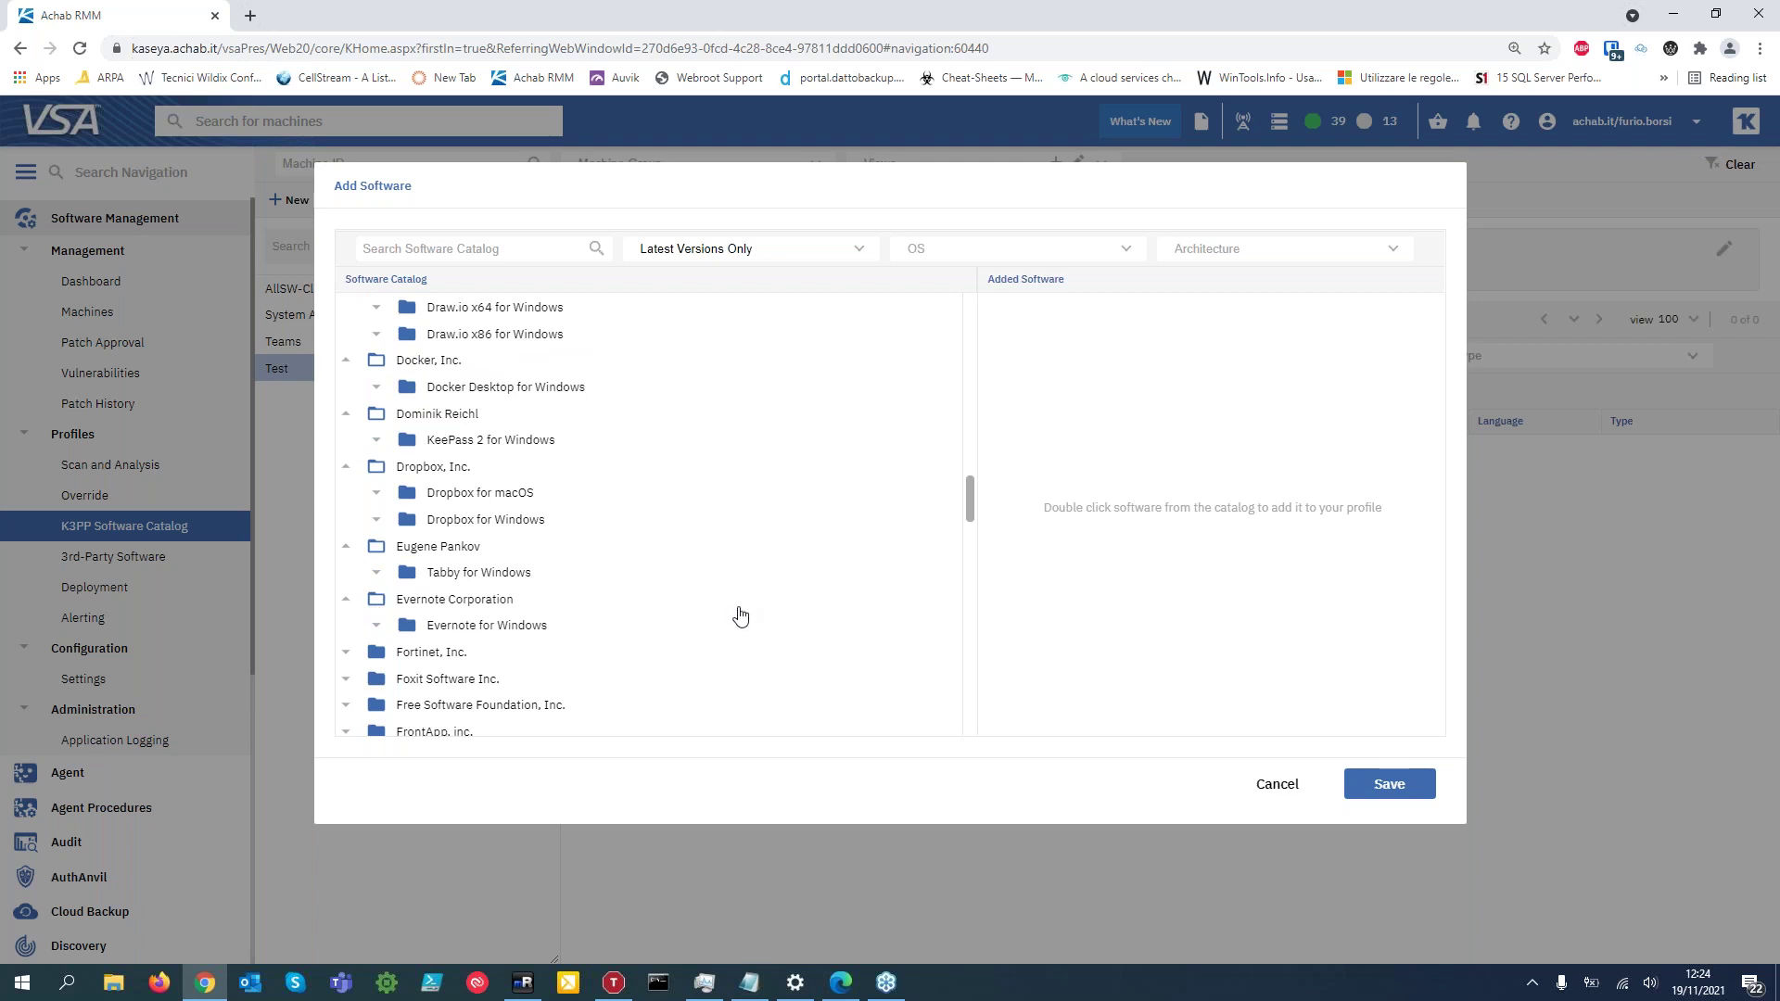
{"action": "scroll", "coordinate": [714, 616], "scroll_direction": "down", "scroll_amount": 2}
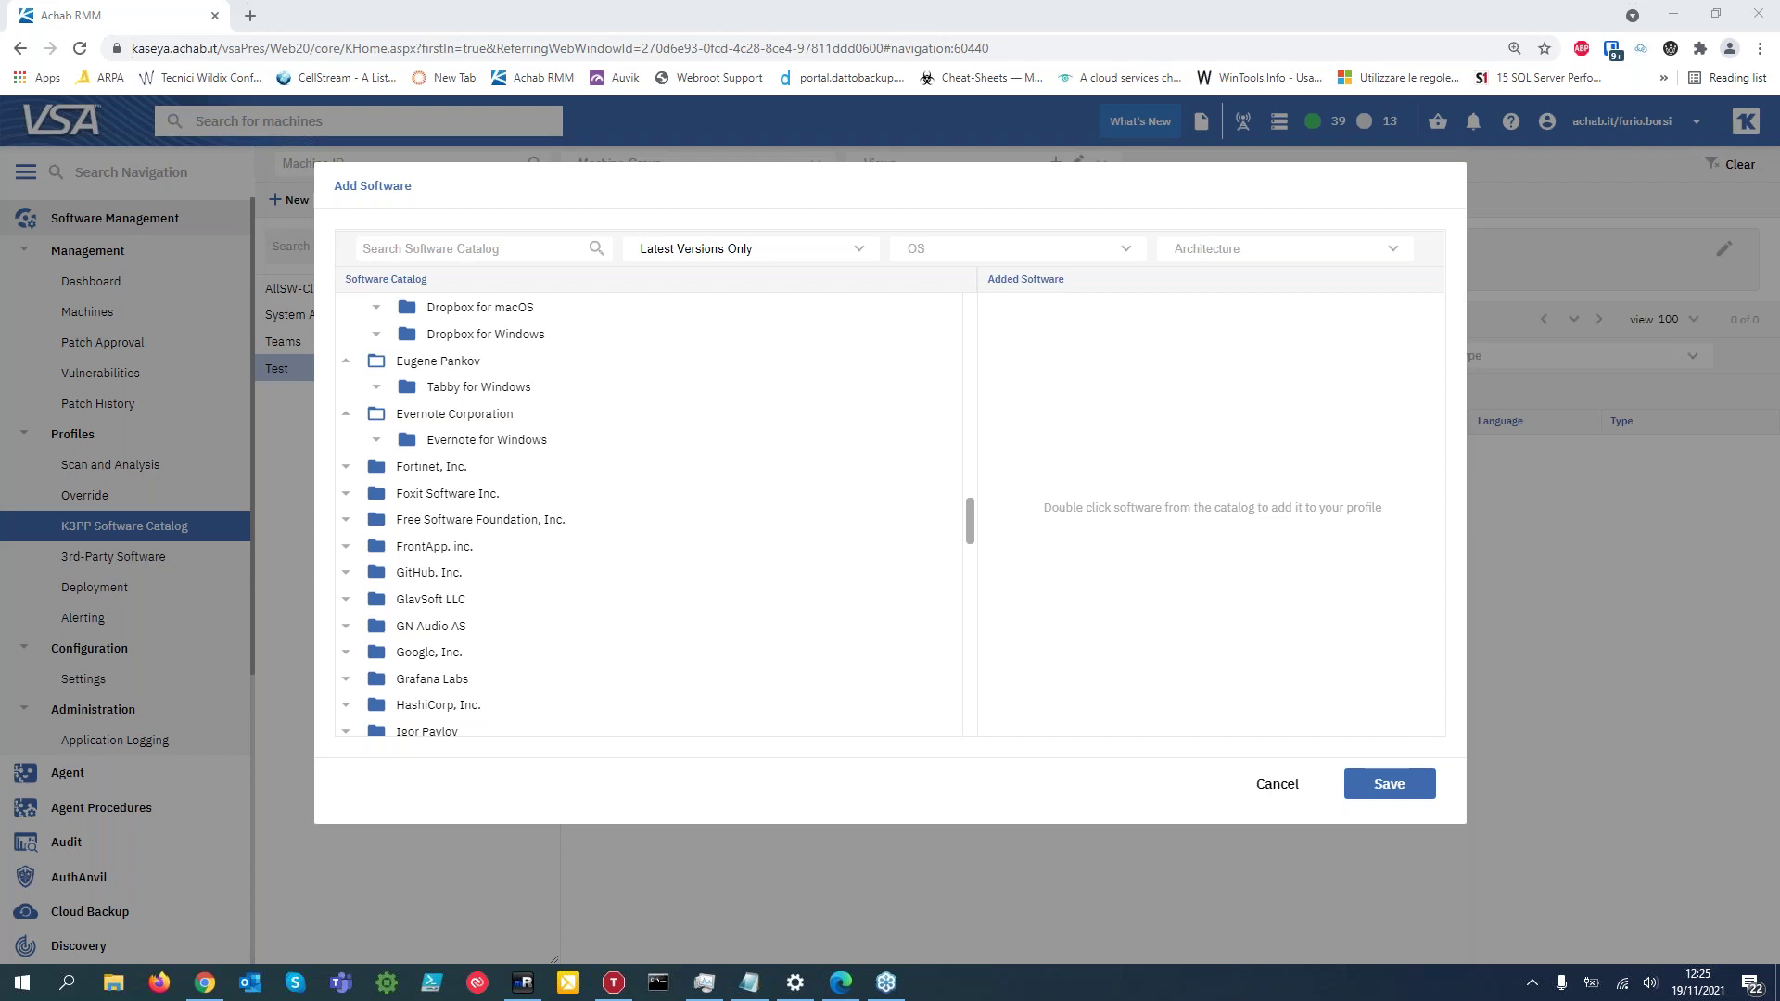
Search the web in a new browser tab for "achab motor software management".
{"action": "left_click", "coordinate": [250, 16]}
{"action": "key", "text": "Down"}
{"action": "key", "text": "Down"}
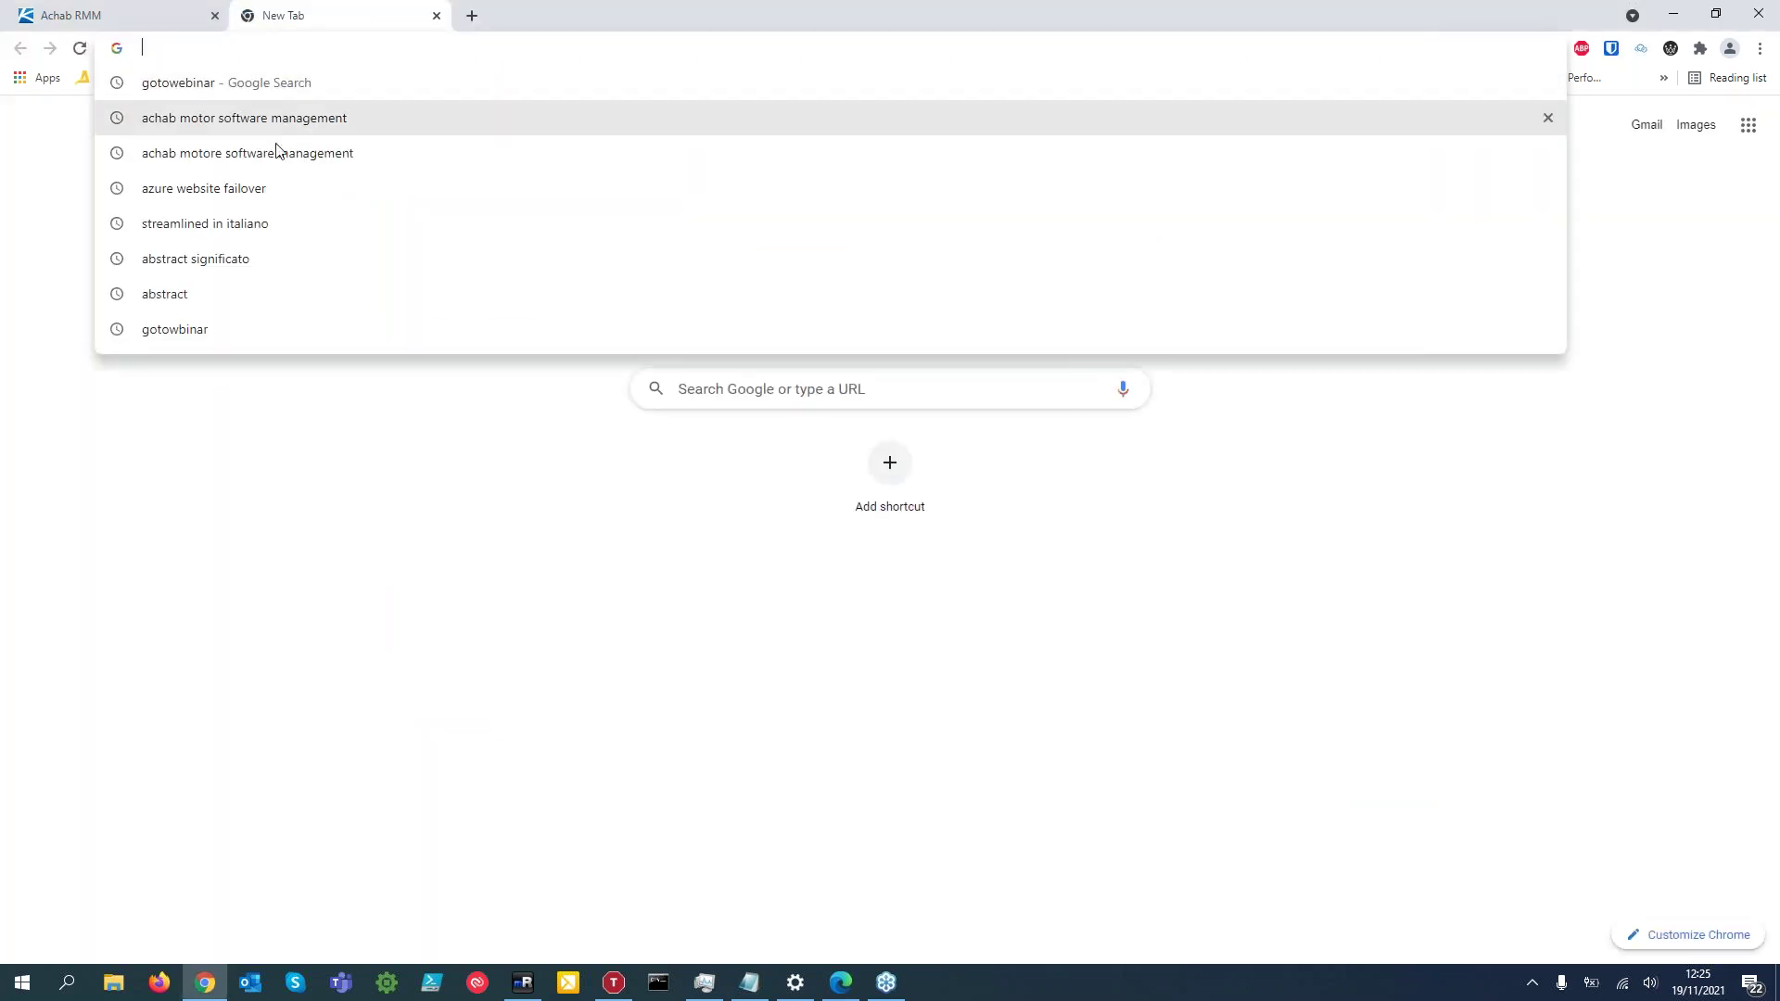
{"action": "key", "text": "Return"}
Enter "achab motor software management" as the address again and open the suggested article "Come attivare il nuovo motore di Kaseya Software Management".
{"action": "left_click", "coordinate": [422, 56]}
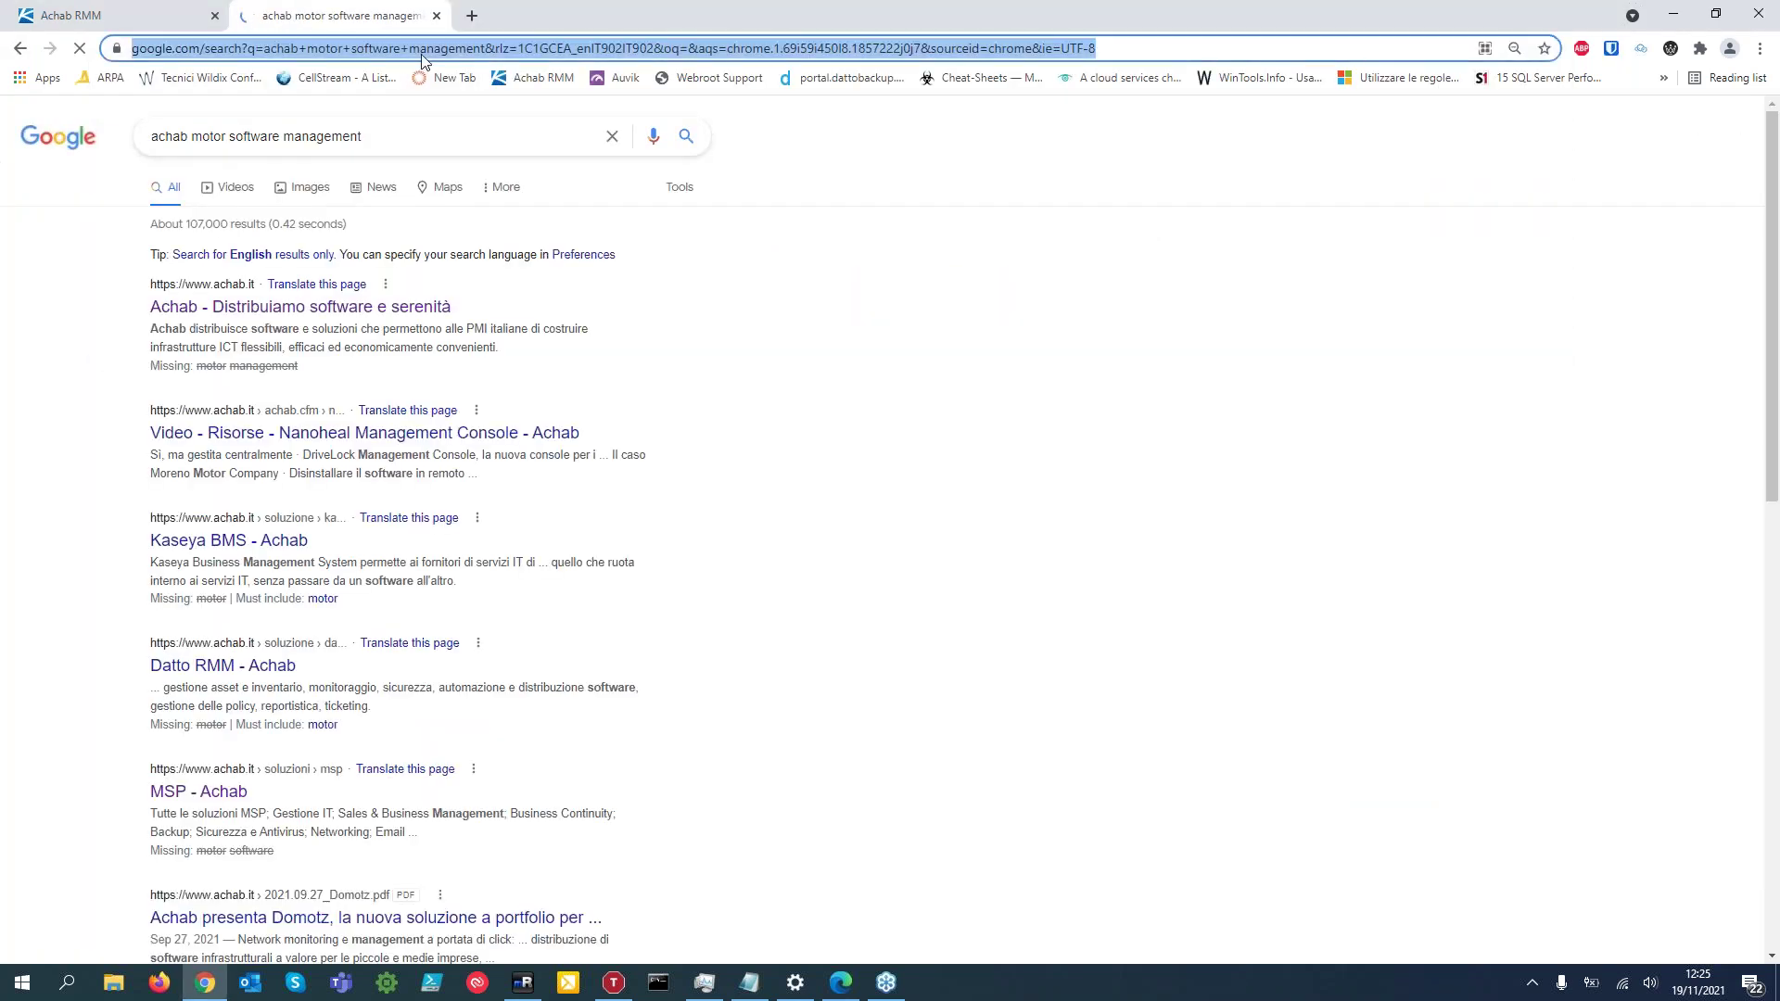
{"action": "type", "text": "ahcba"}
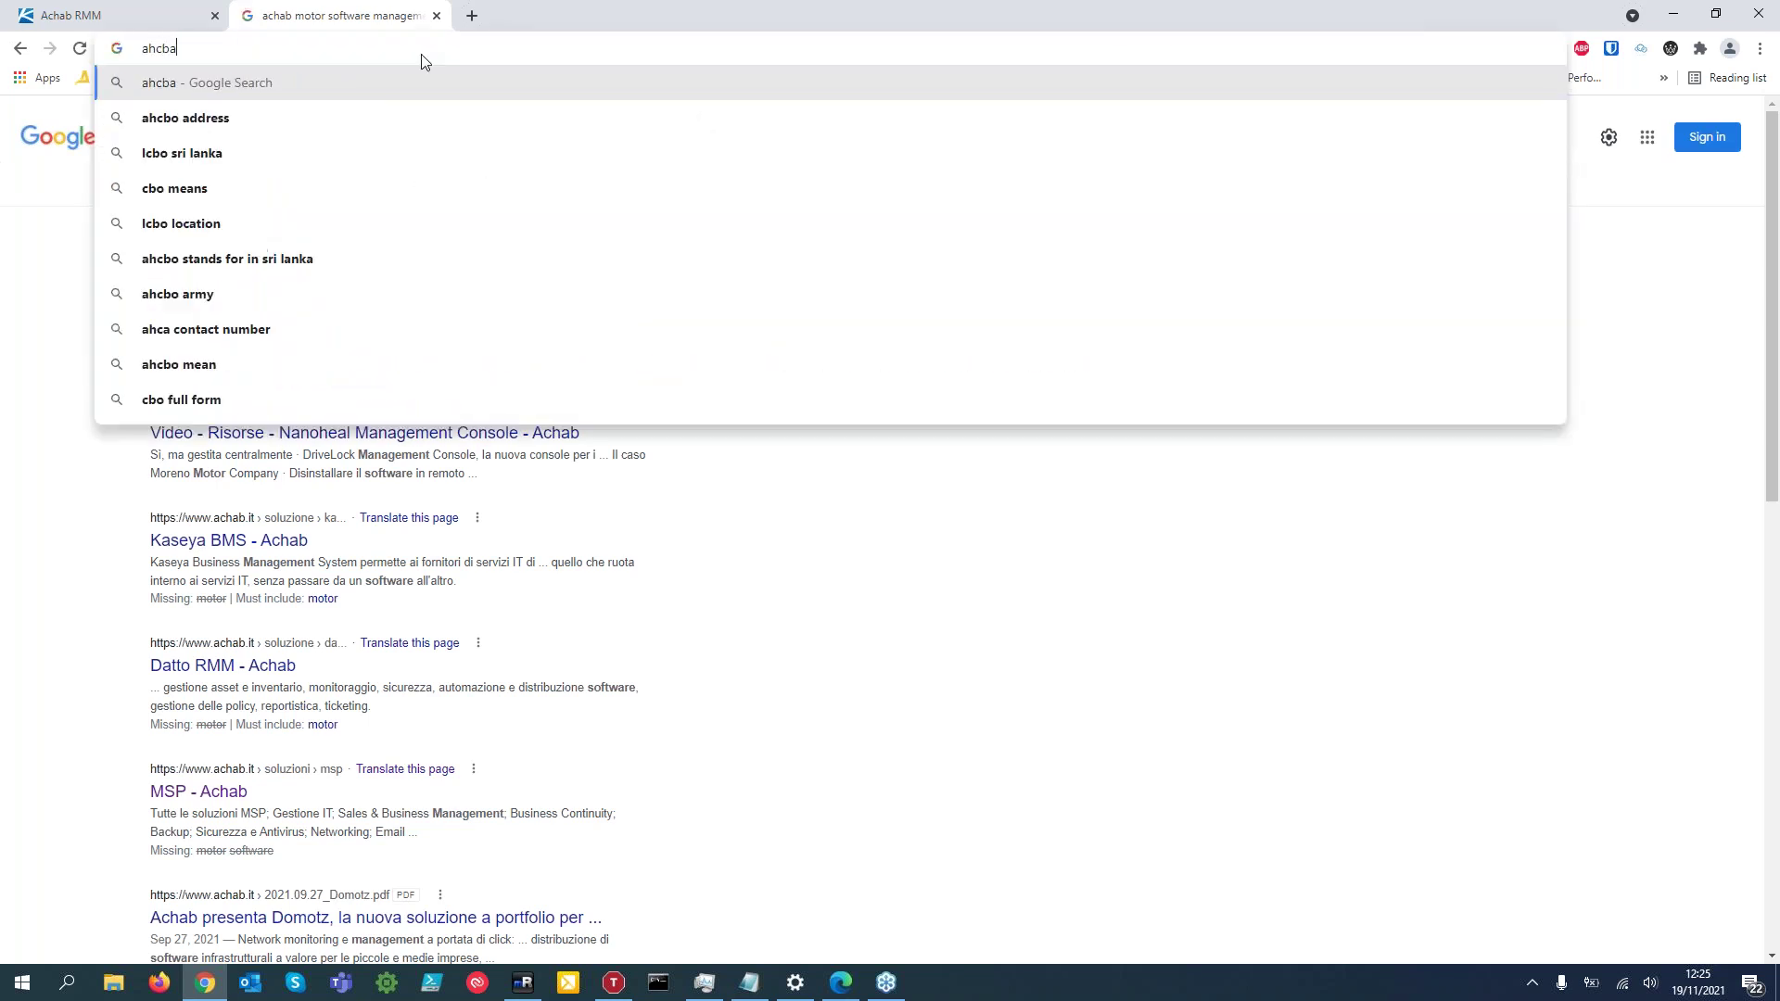
{"action": "type", "text": "c"}
{"action": "key", "text": "BackSpace"}
{"action": "key", "text": "BackSpace"}
{"action": "type", "text": "cp"}
{"action": "key", "text": "BackSpace"}
{"action": "type", "text": "g"}
{"action": "key", "text": "BackSpace"}
{"action": "type", "text": "hab motor software management"}
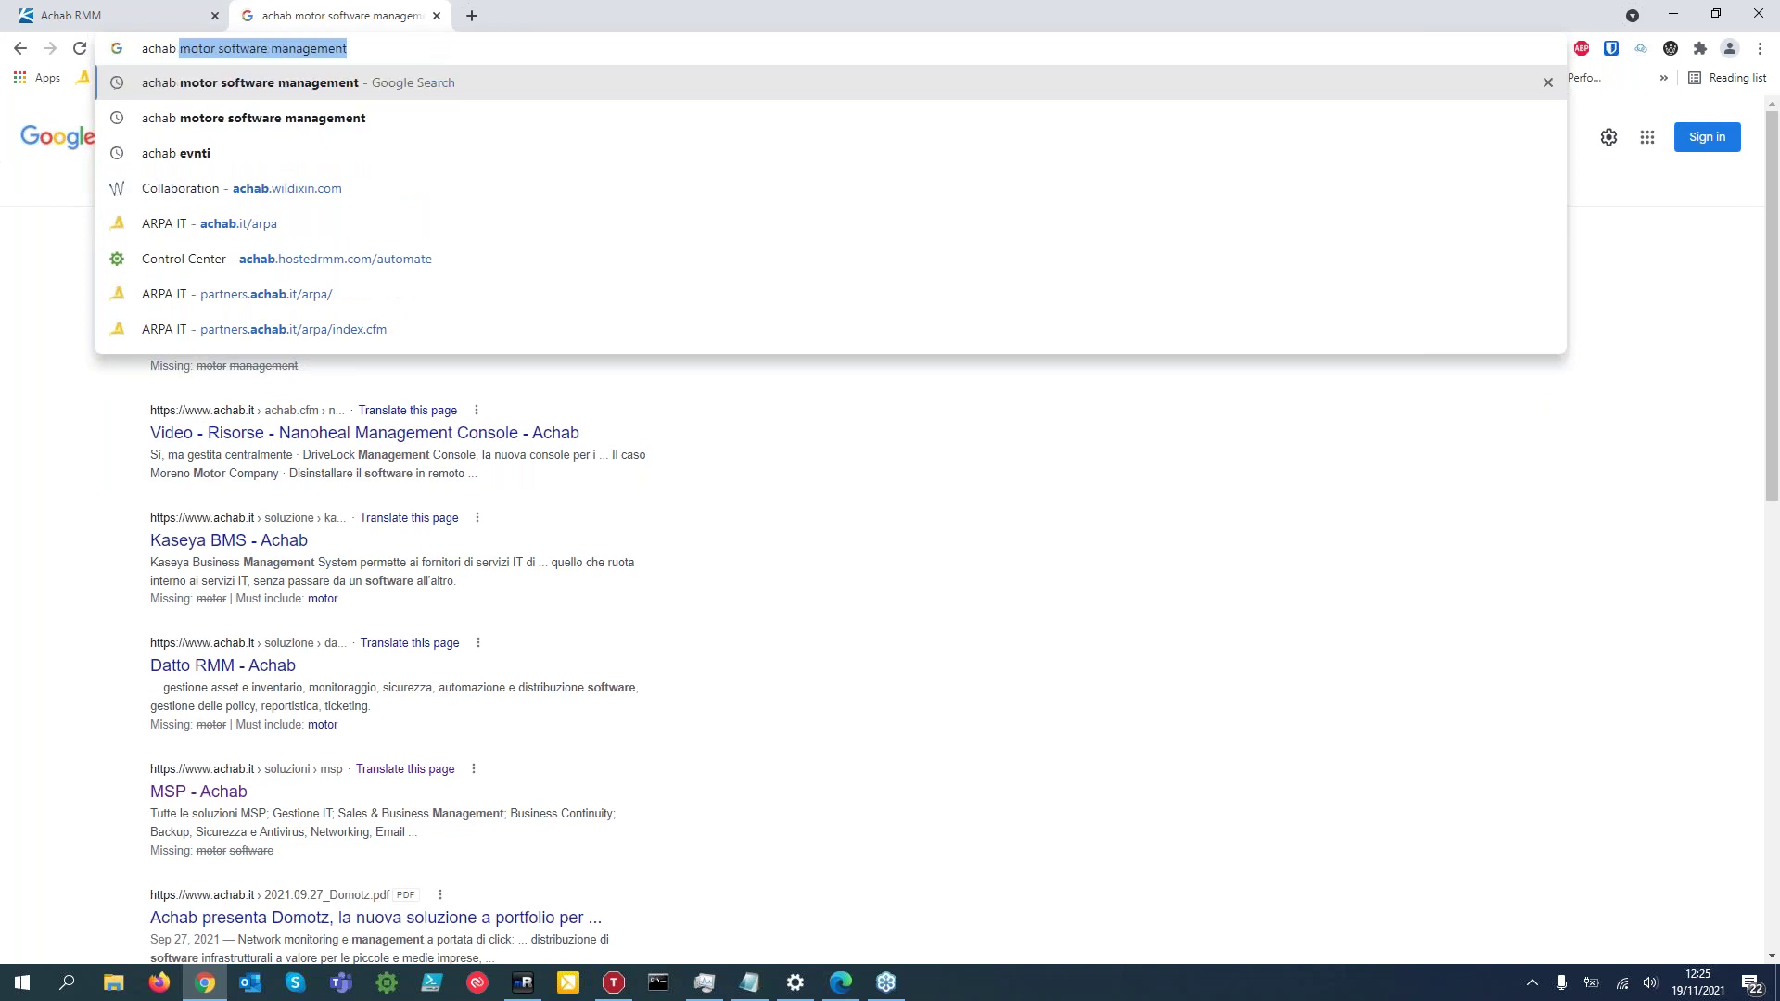
{"action": "key", "text": "Right"}
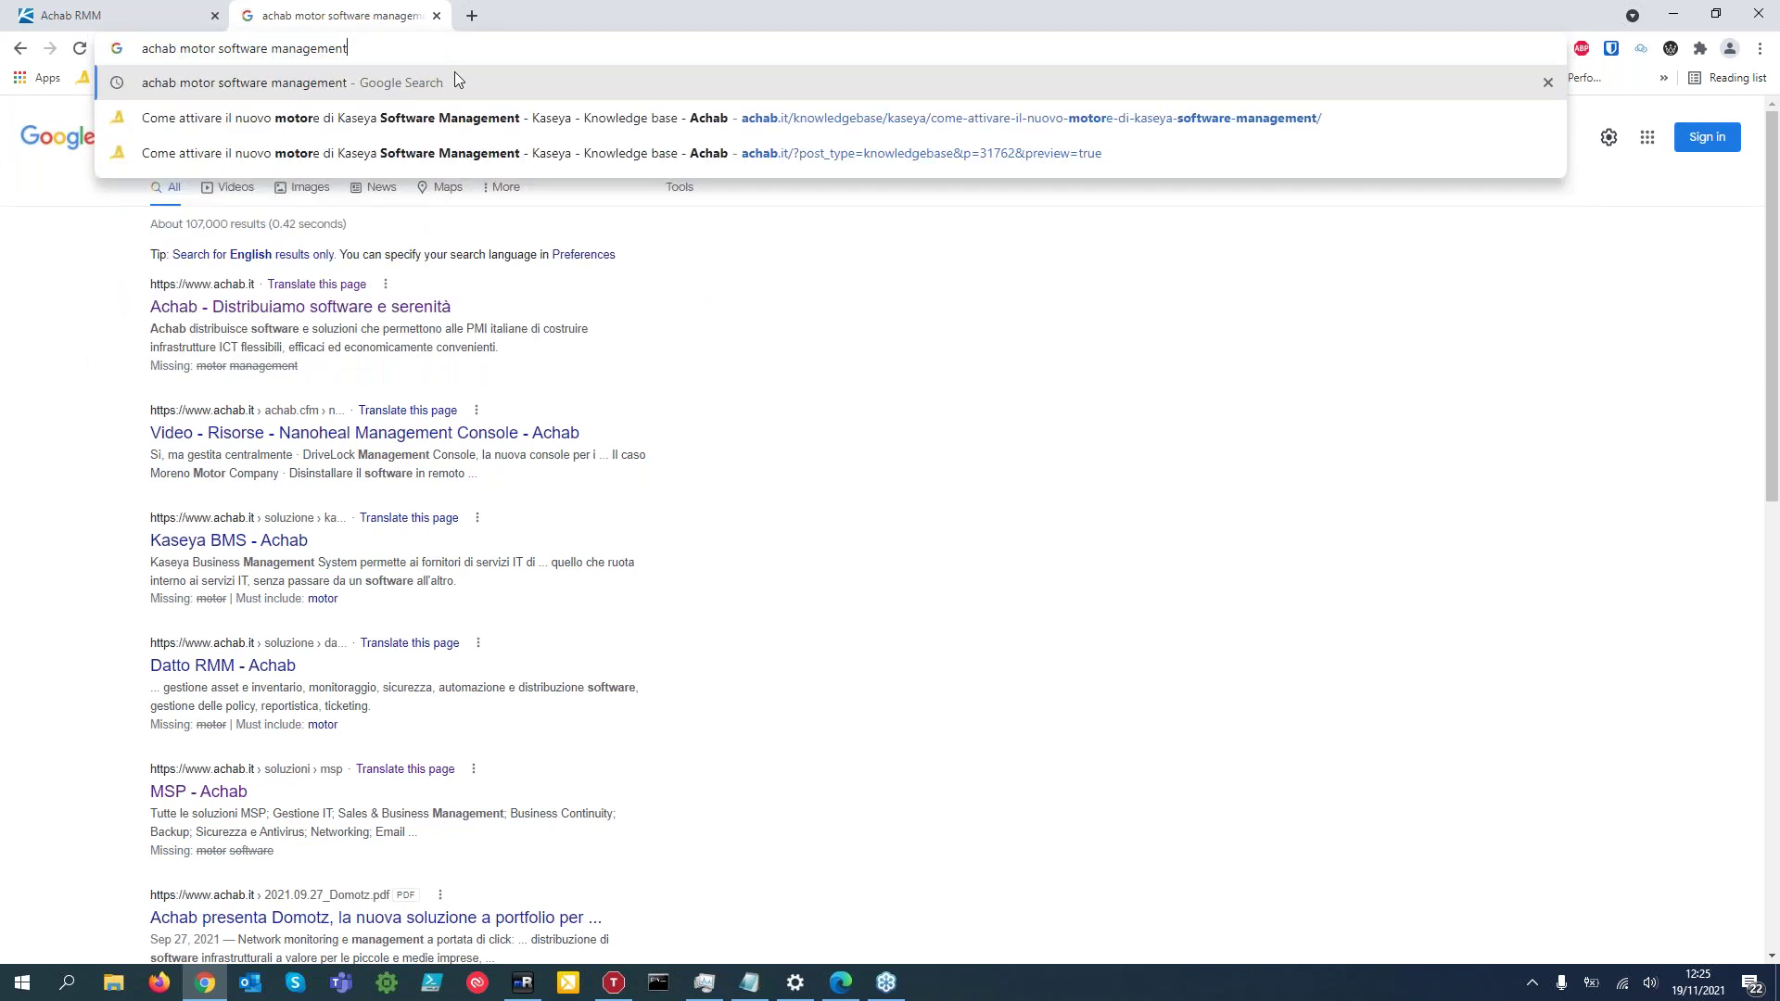
{"action": "left_click", "coordinate": [1076, 150]}
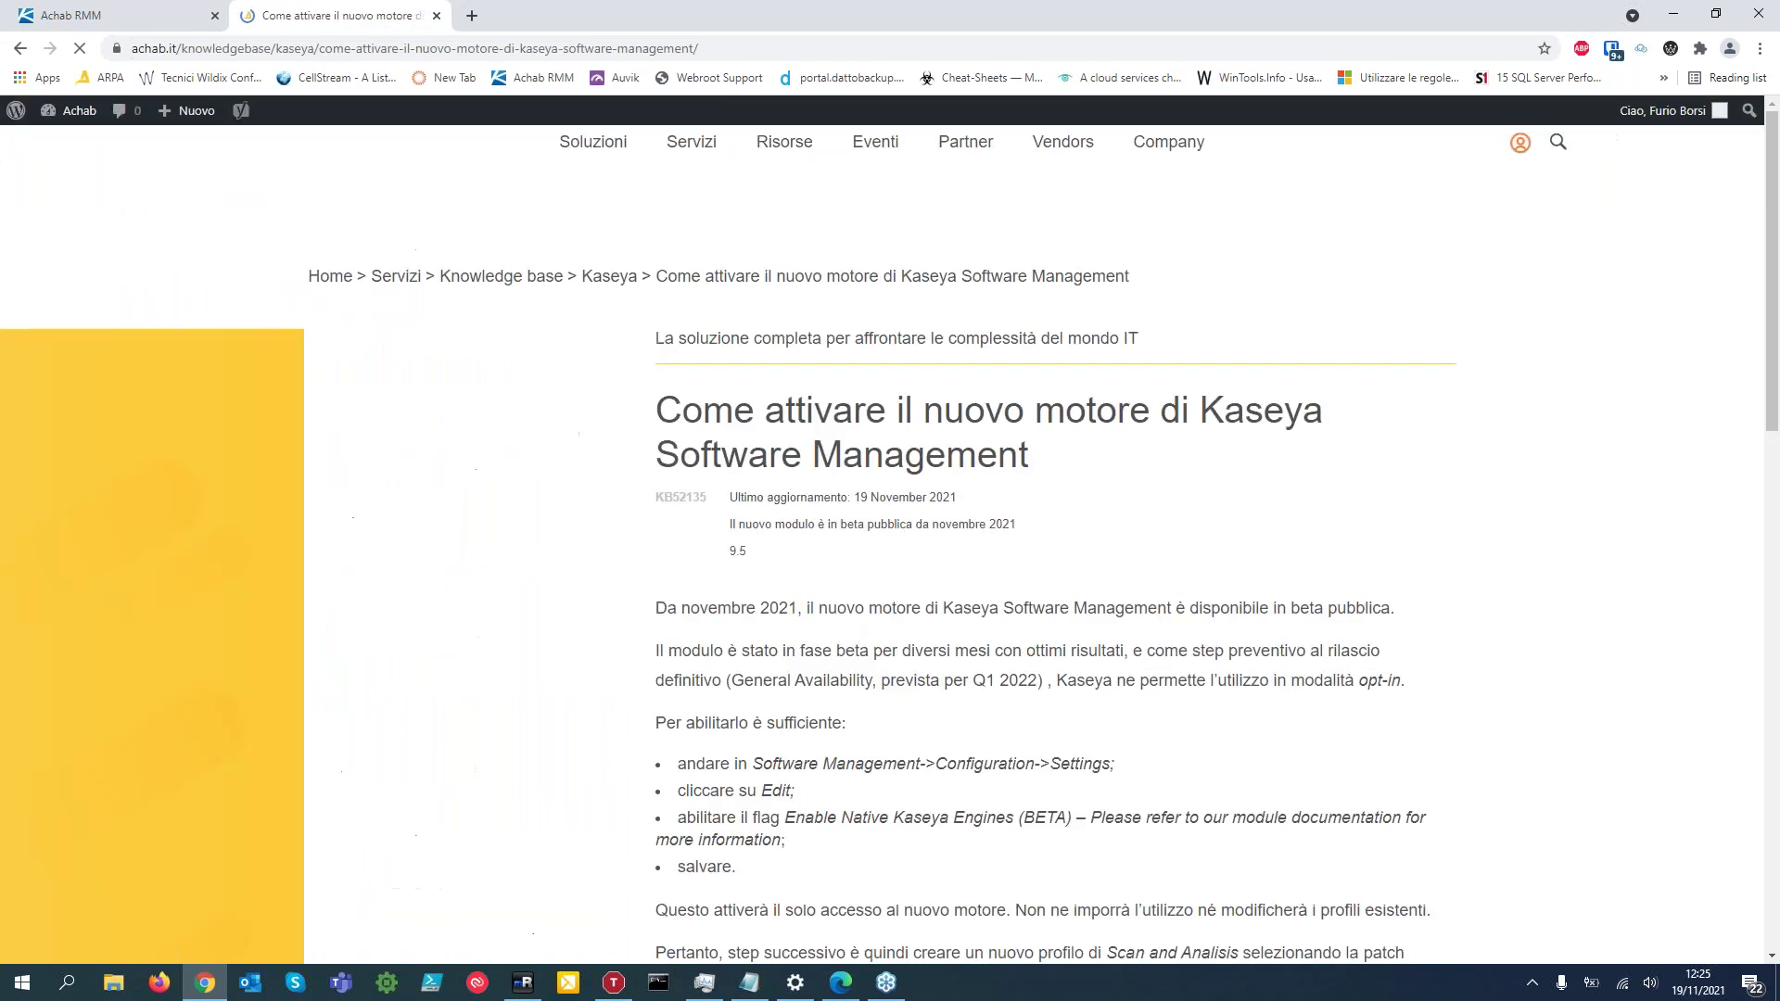
Read the article's instructions for enabling the new engine and its list of highlights.
{"action": "scroll", "coordinate": [858, 739], "scroll_direction": "down", "scroll_amount": 4}
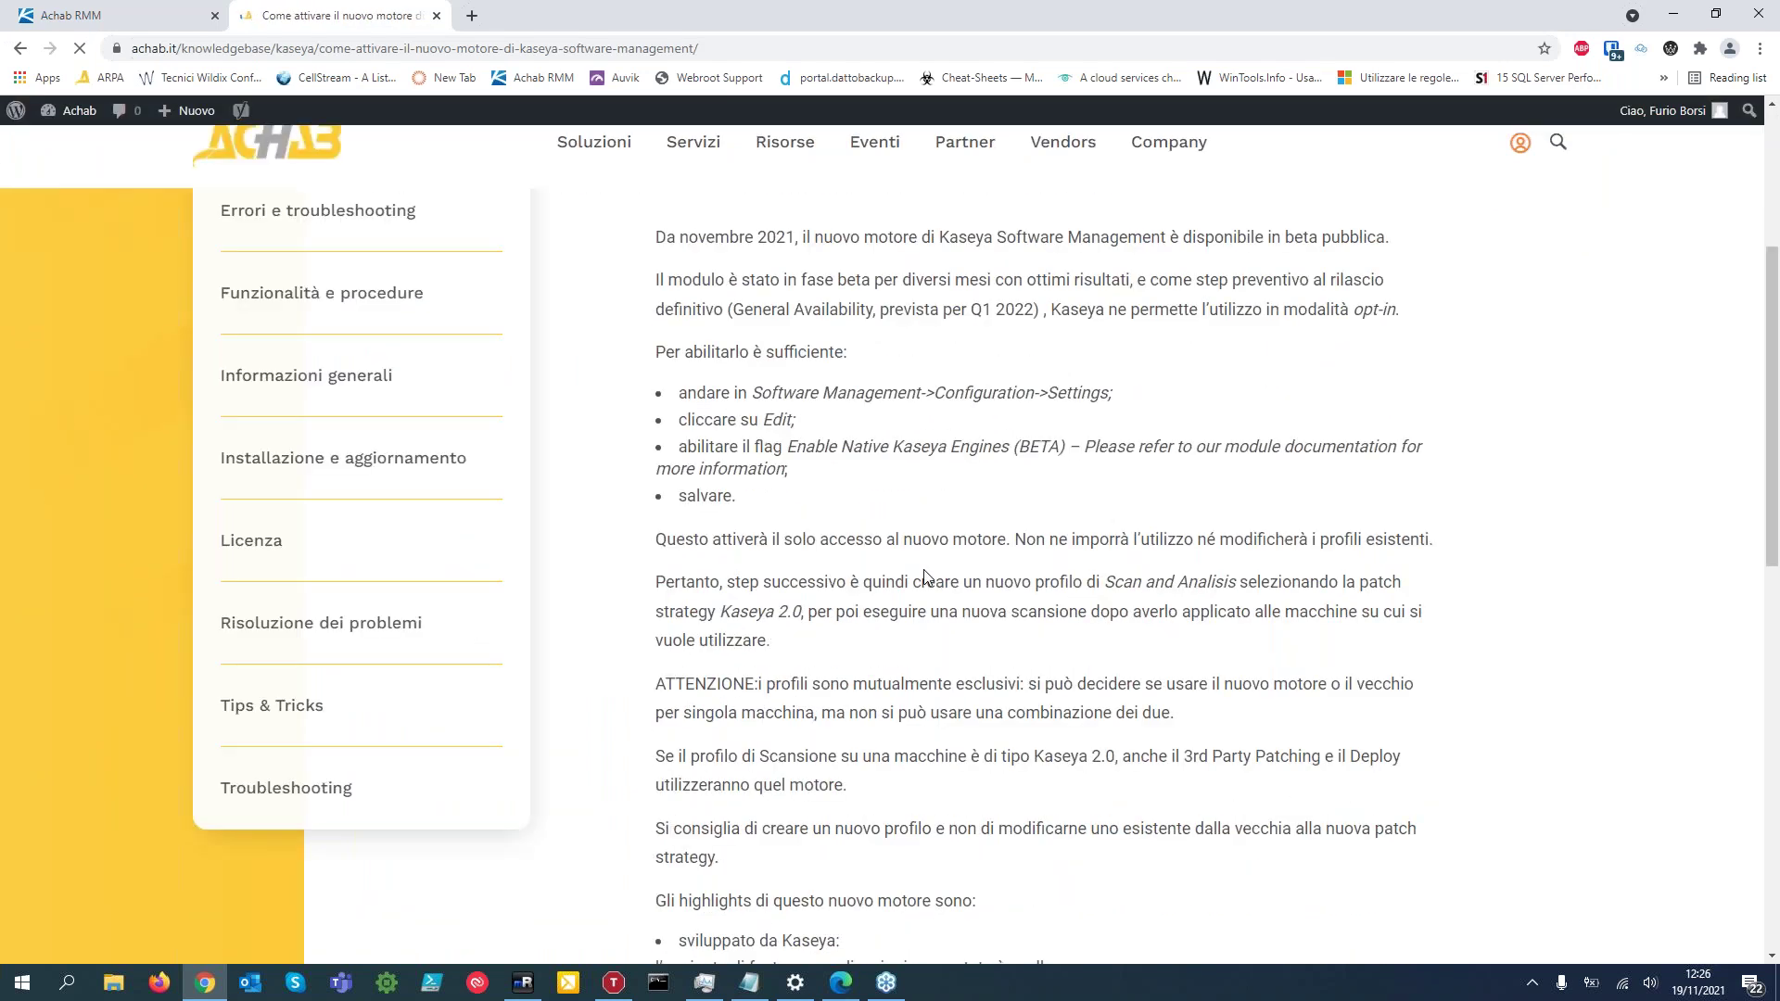
{"action": "scroll", "coordinate": [923, 570], "scroll_direction": "down", "scroll_amount": 2}
{"action": "scroll", "coordinate": [985, 563], "scroll_direction": "down", "scroll_amount": 2}
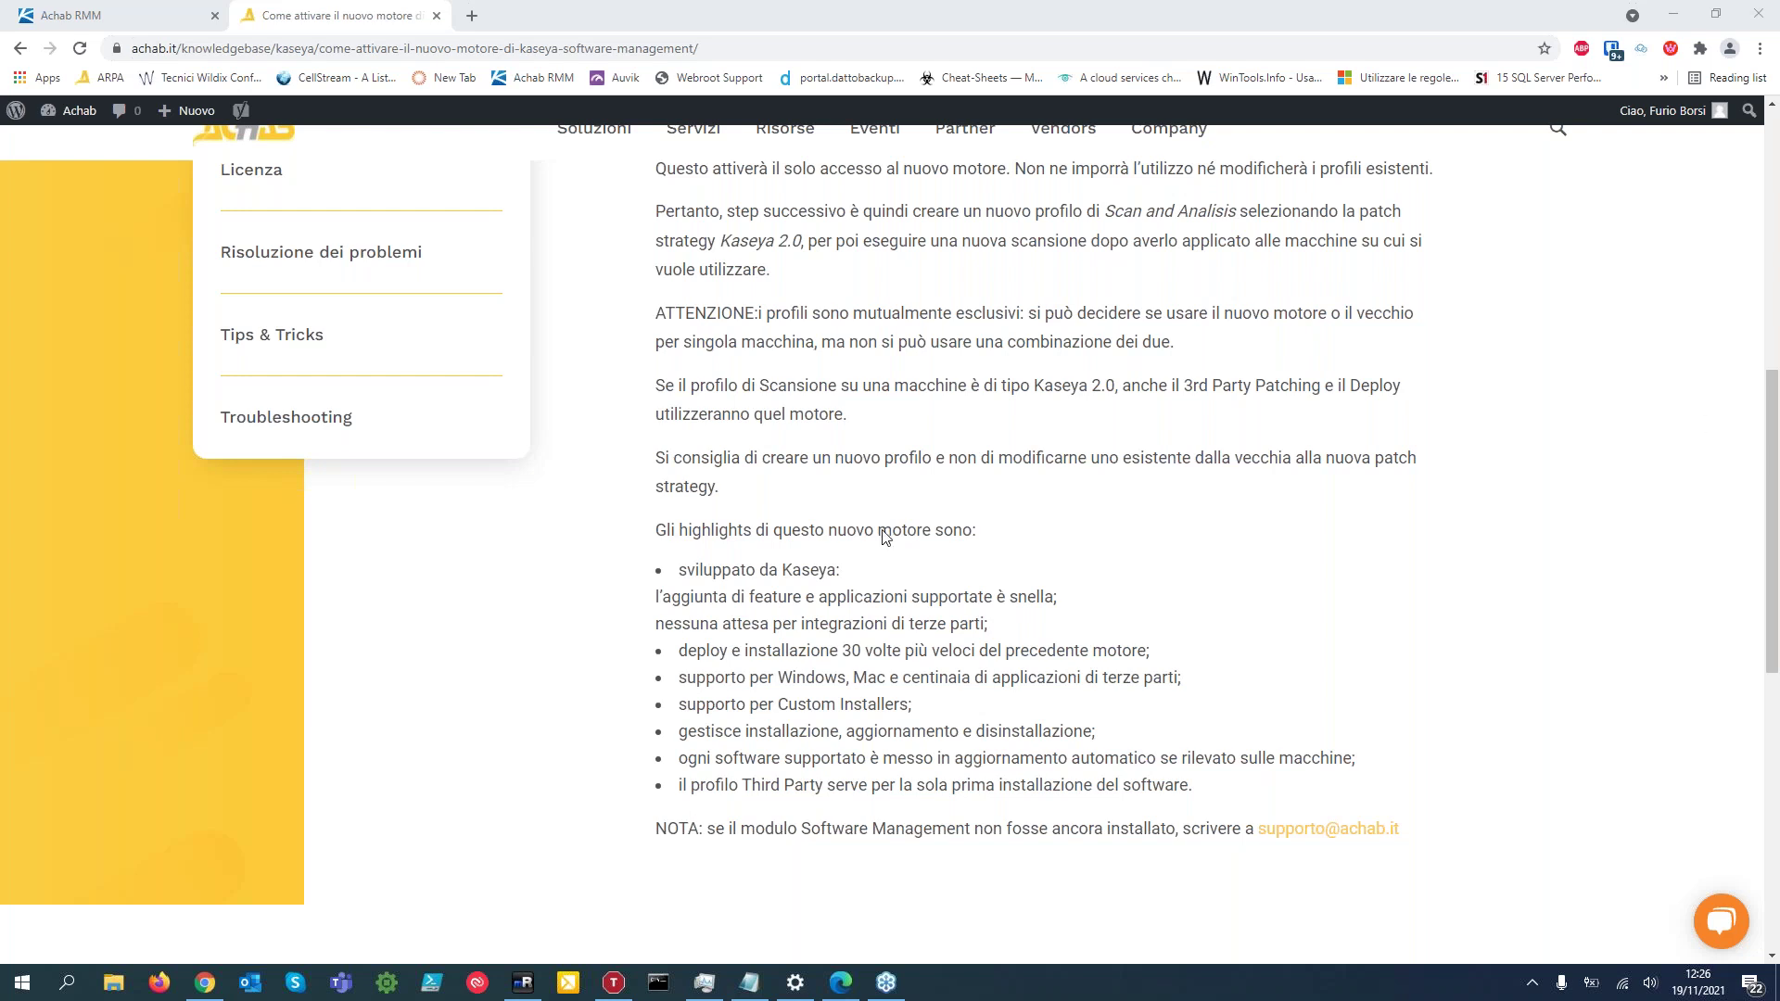
Return to the VSA tab, cancel adding software to the Test profile, and review the Machines and Patch Approval pages.
{"action": "left_click", "coordinate": [127, 22]}
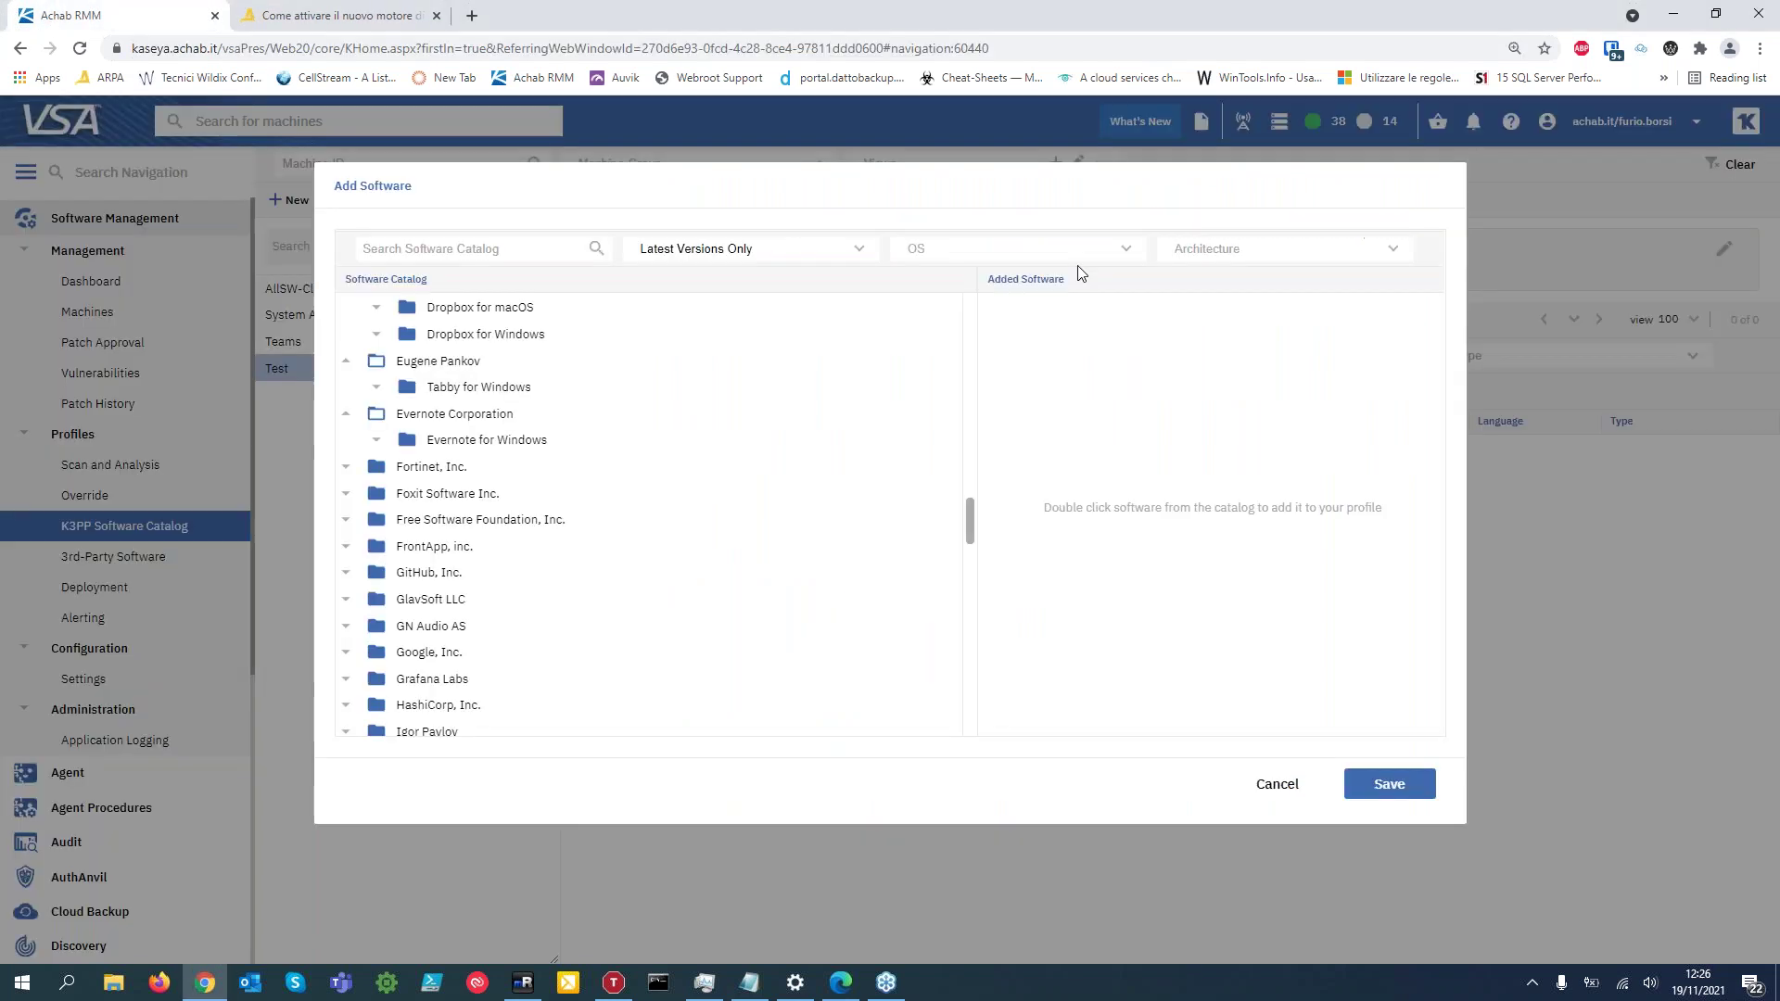
{"action": "left_click", "coordinate": [1279, 786]}
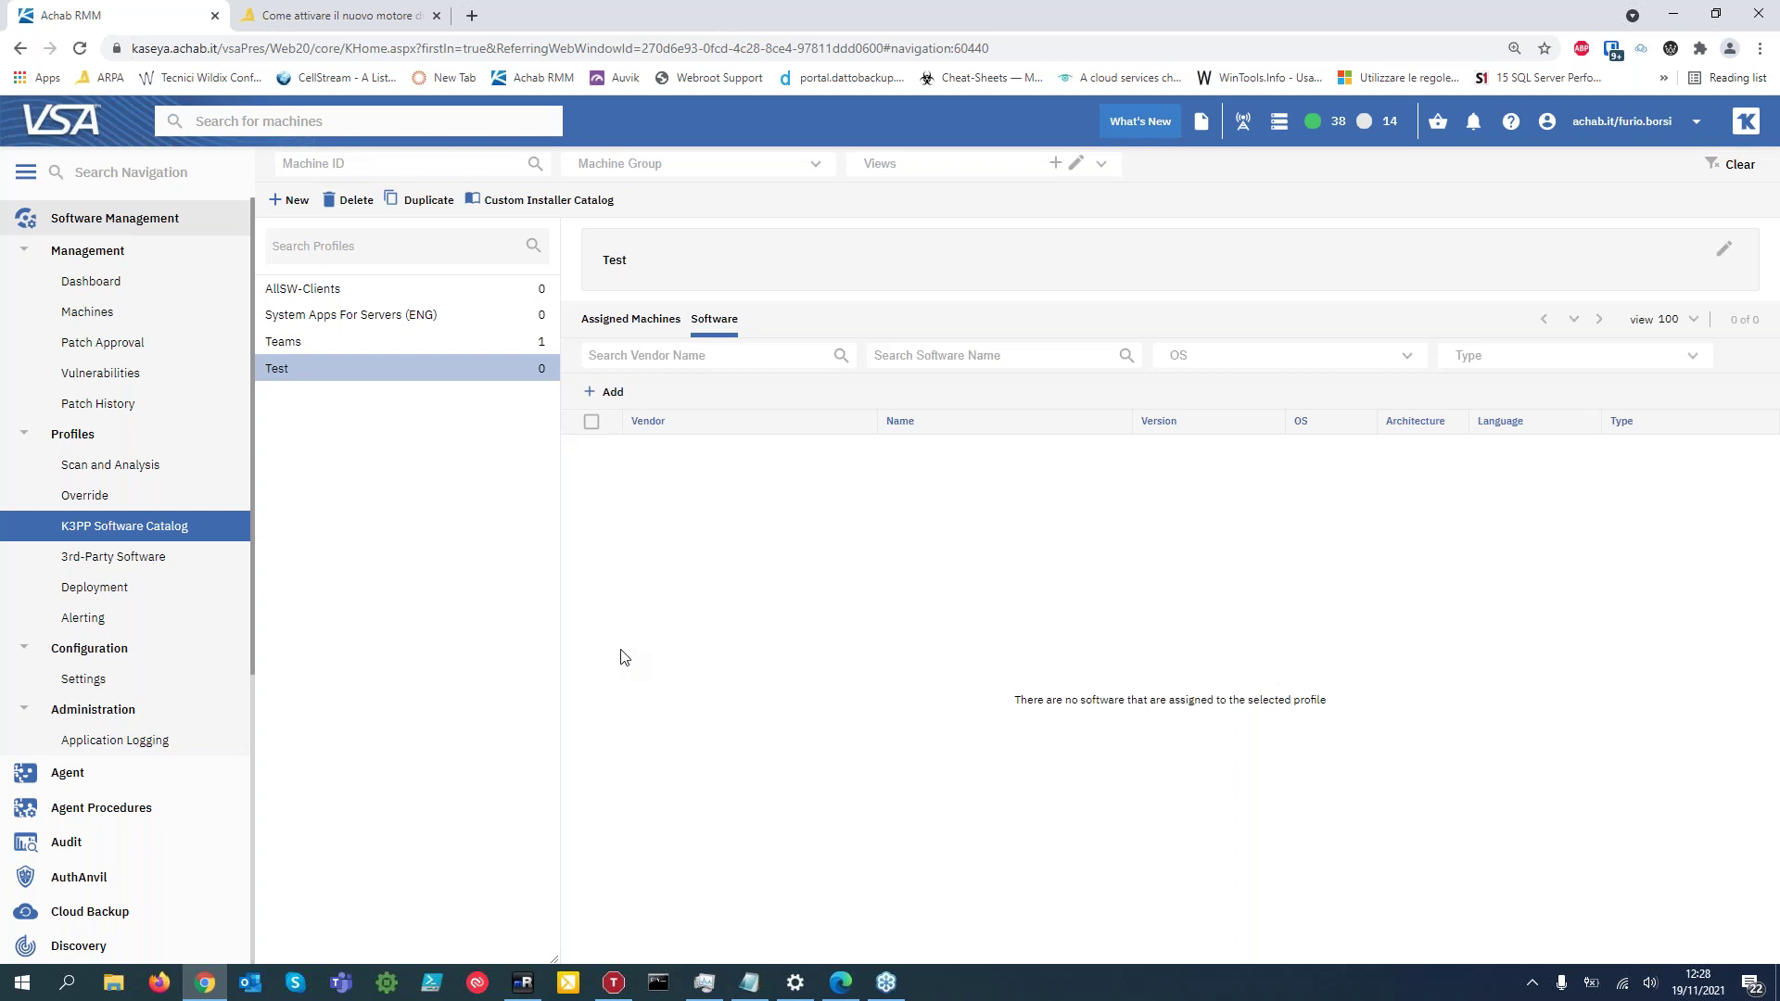
{"action": "left_click", "coordinate": [160, 322]}
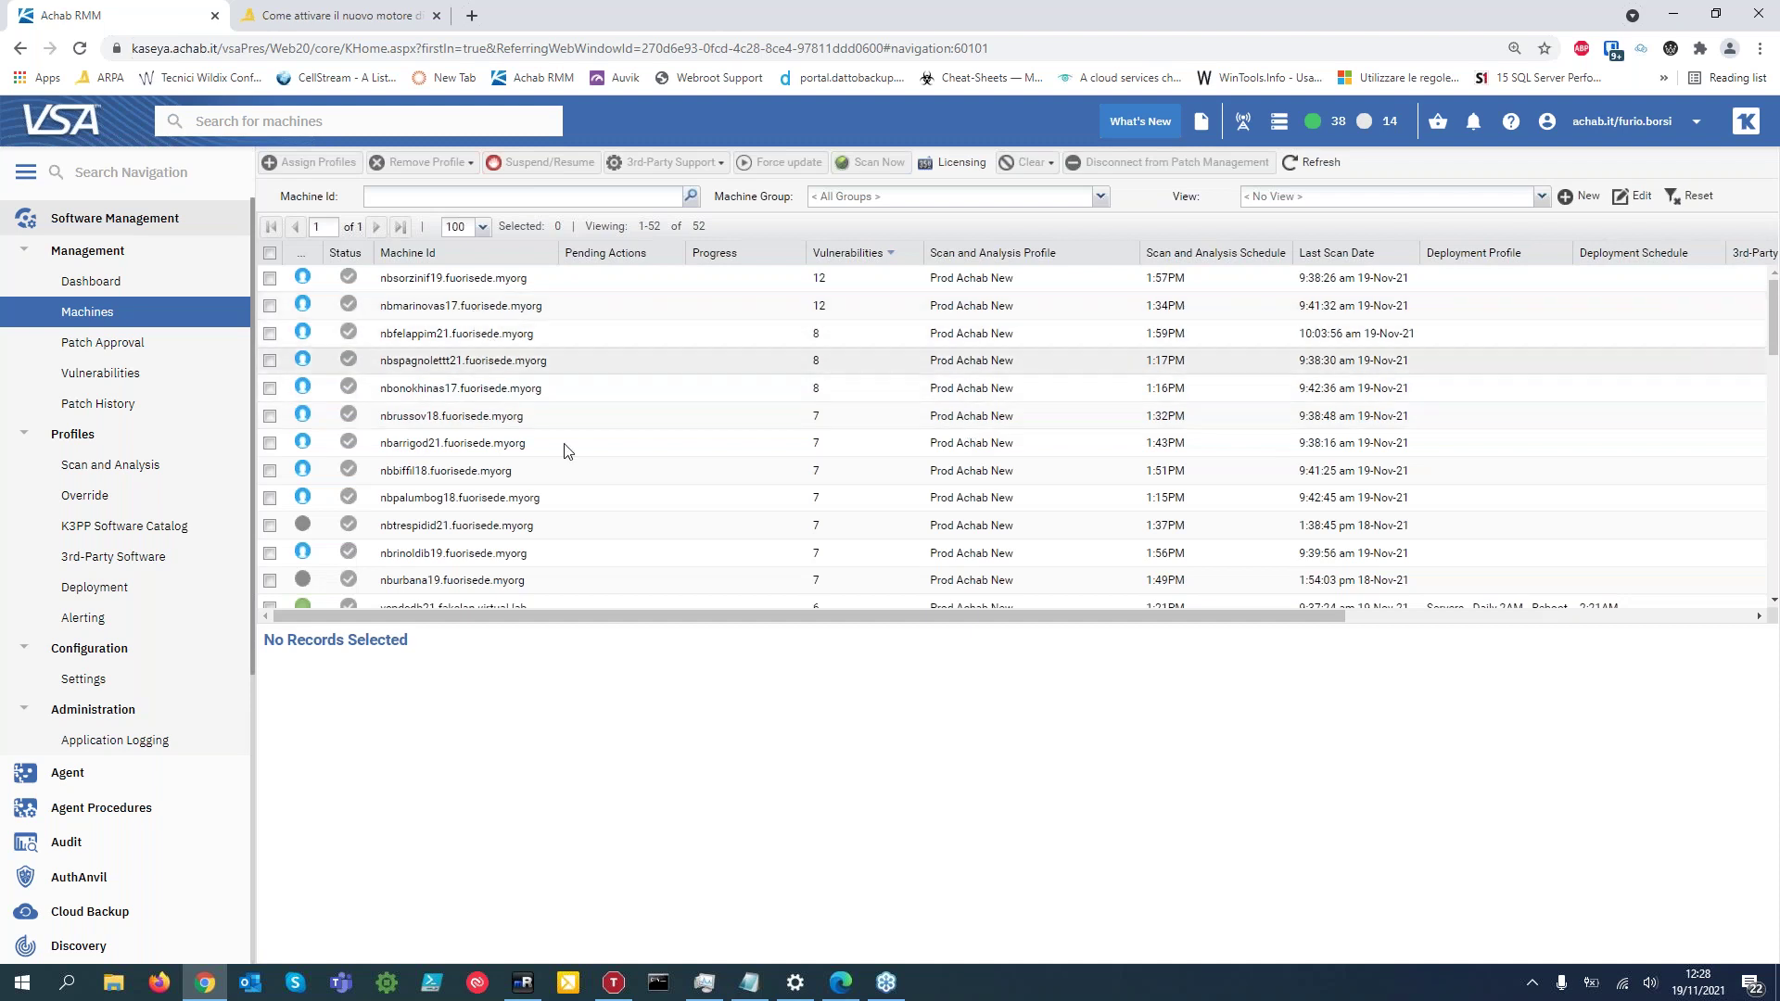
{"action": "left_click", "coordinate": [102, 350]}
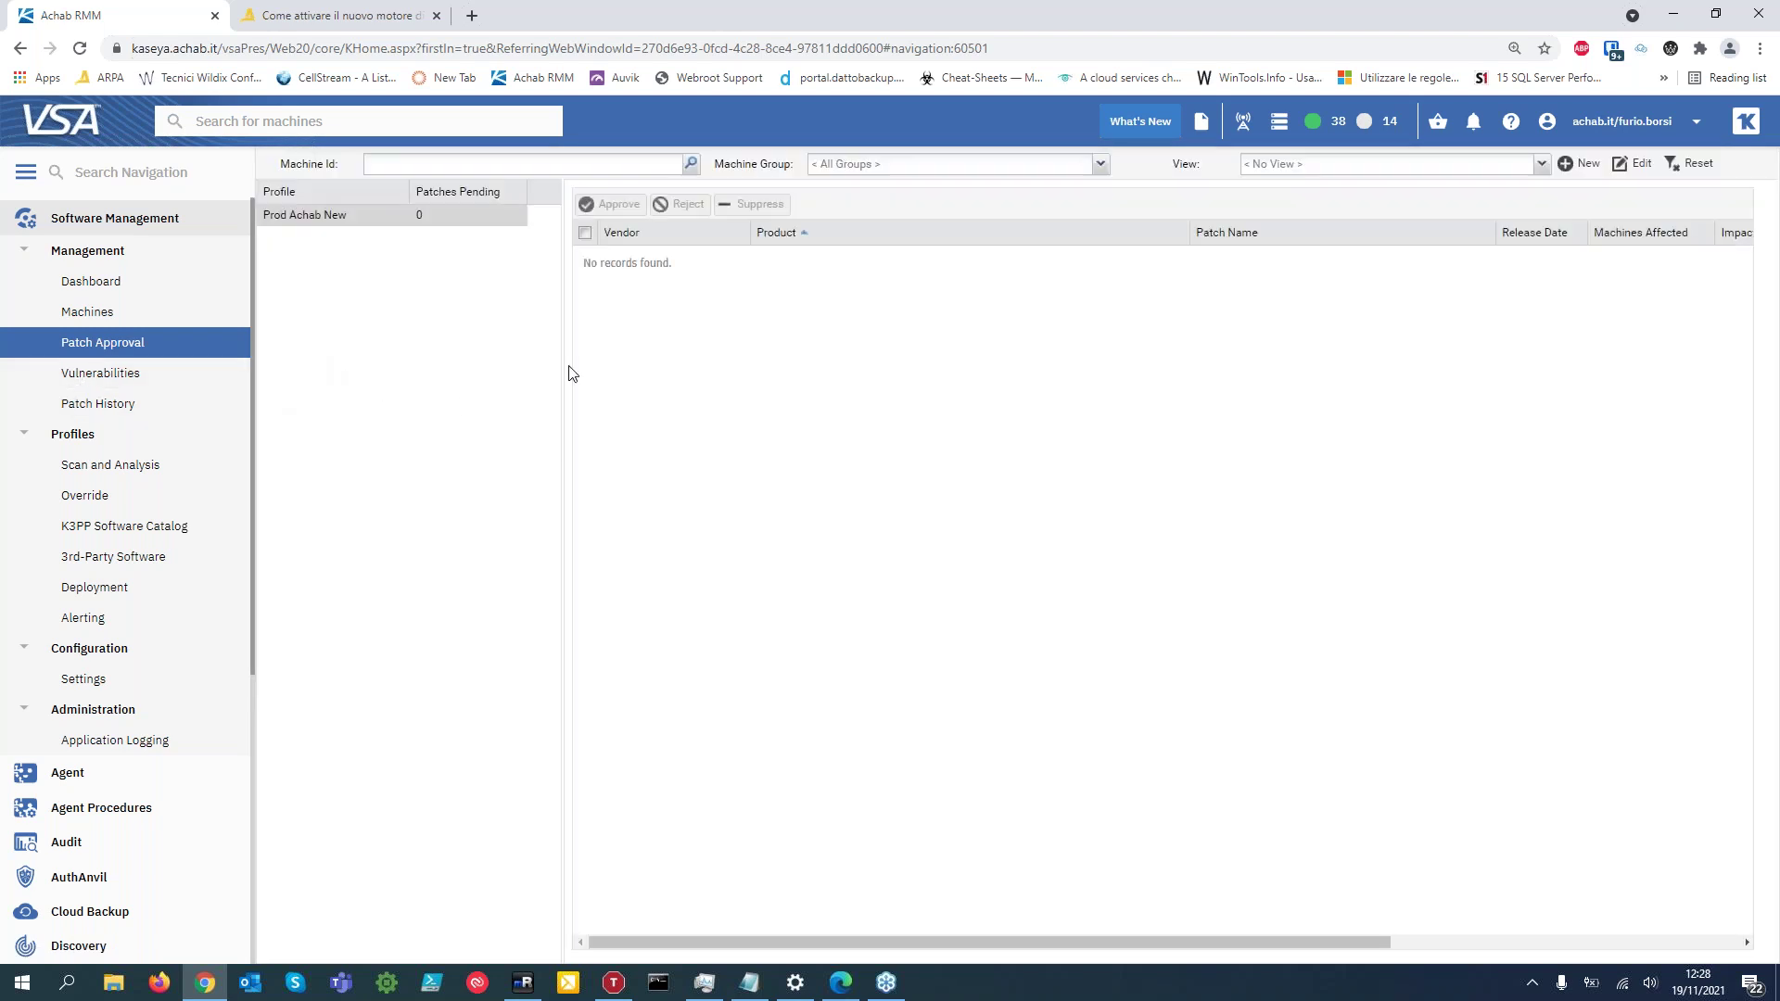
Filter the Vulnerabilities list by the Patch Name "enable".
{"action": "left_click", "coordinate": [130, 374]}
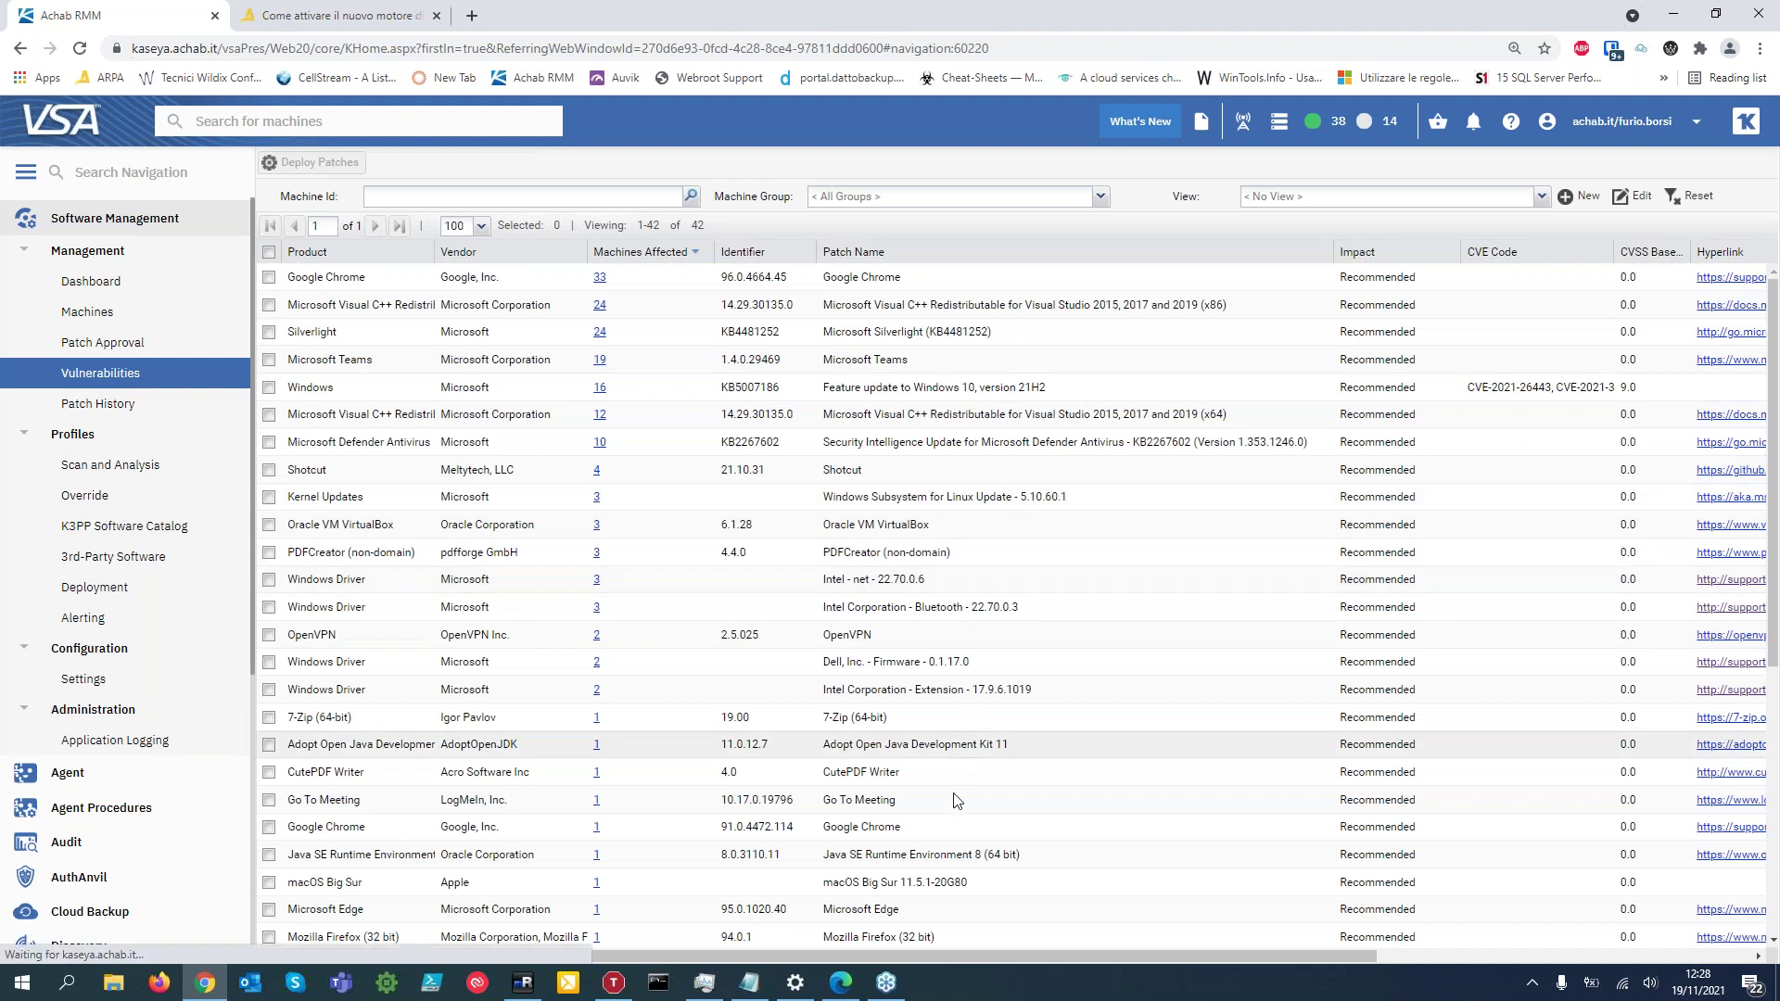
{"action": "scroll", "coordinate": [927, 649], "scroll_direction": "down", "scroll_amount": 1}
{"action": "scroll", "coordinate": [829, 595], "scroll_direction": "up", "scroll_amount": 1}
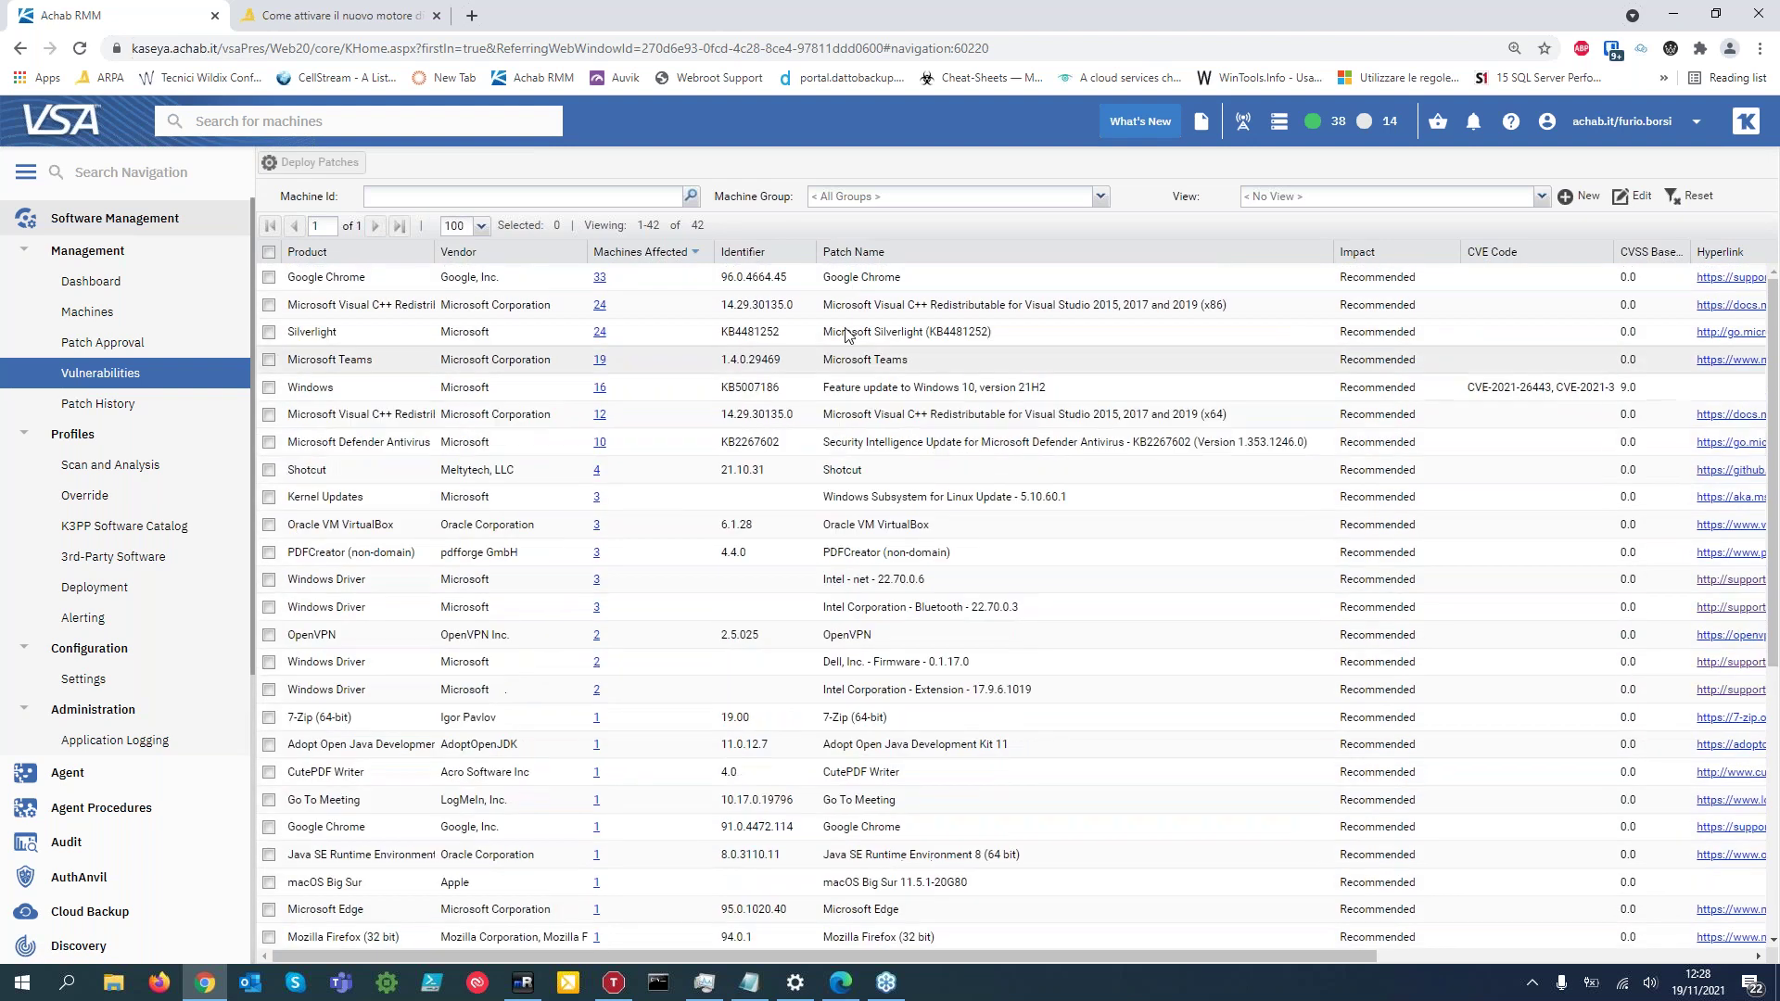
{"action": "left_click", "coordinate": [1325, 254]}
{"action": "mouse_move", "coordinate": [1334, 364]}
{"action": "left_click", "coordinate": [1469, 367]}
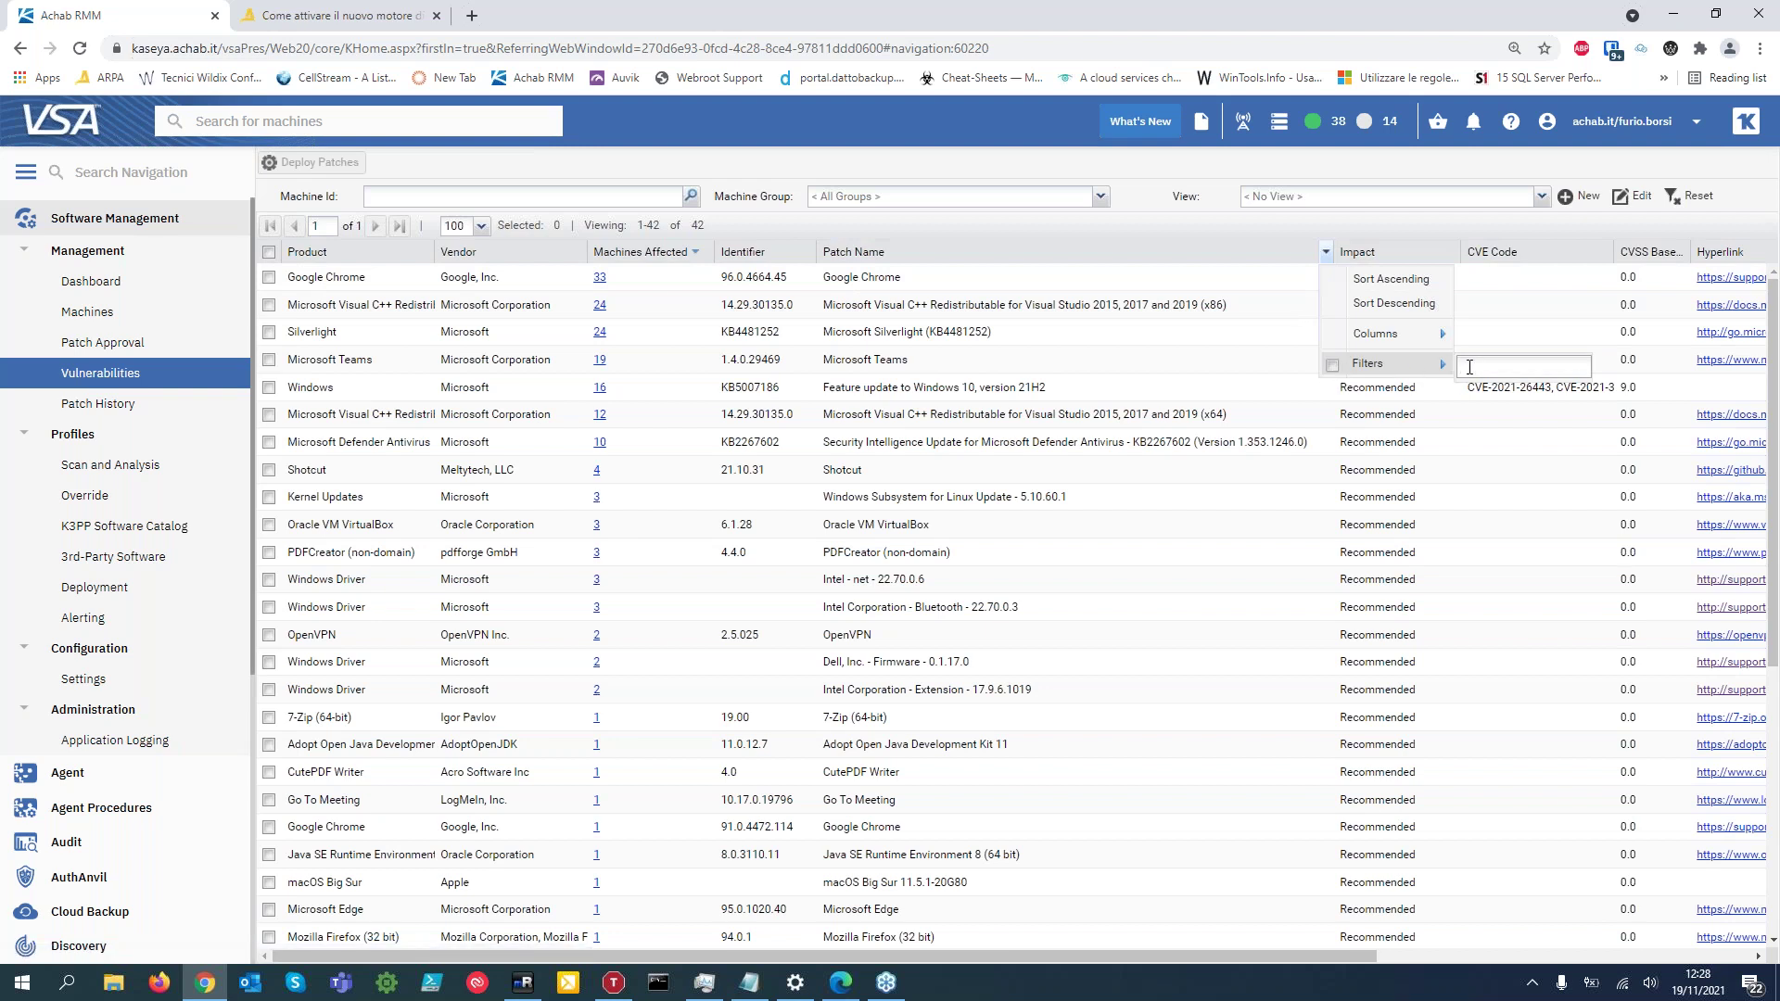
{"action": "type", "text": "enable"}
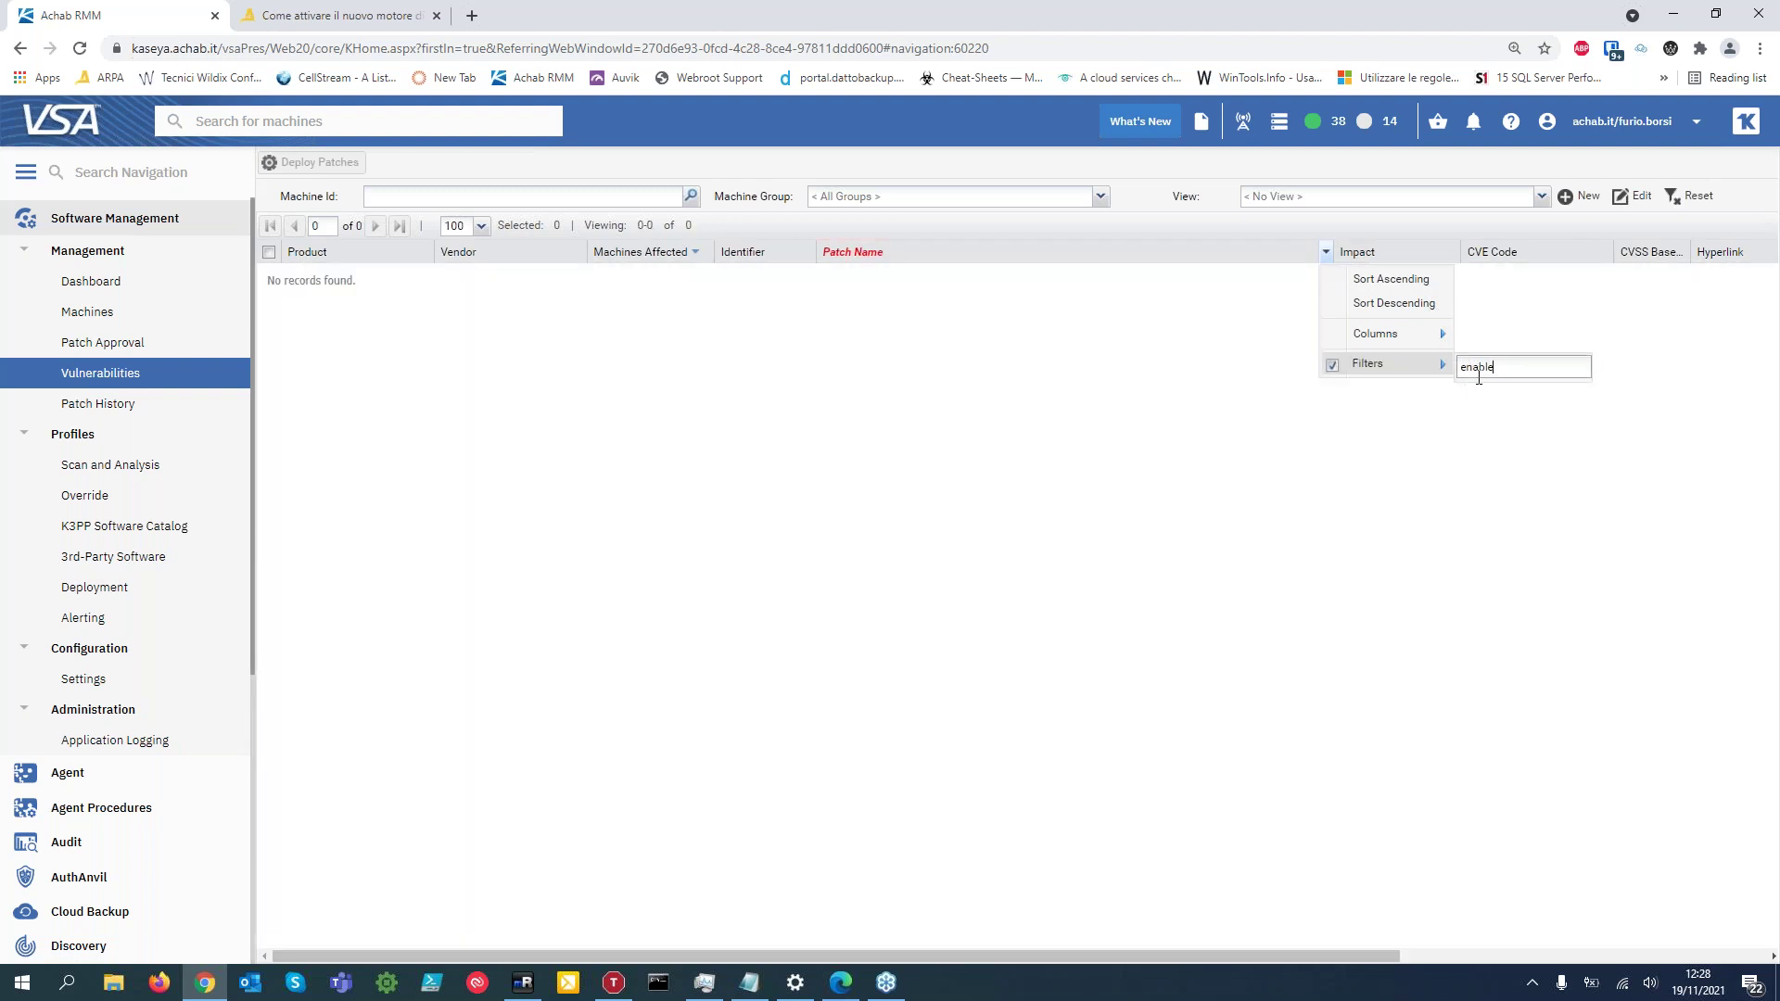
Change the Patch Name filter on the Vulnerabilities list to "fea" and select the Windows 10 version 21H1 feature update.
{"action": "double_click", "coordinate": [1477, 367]}
{"action": "type", "text": "fea"}
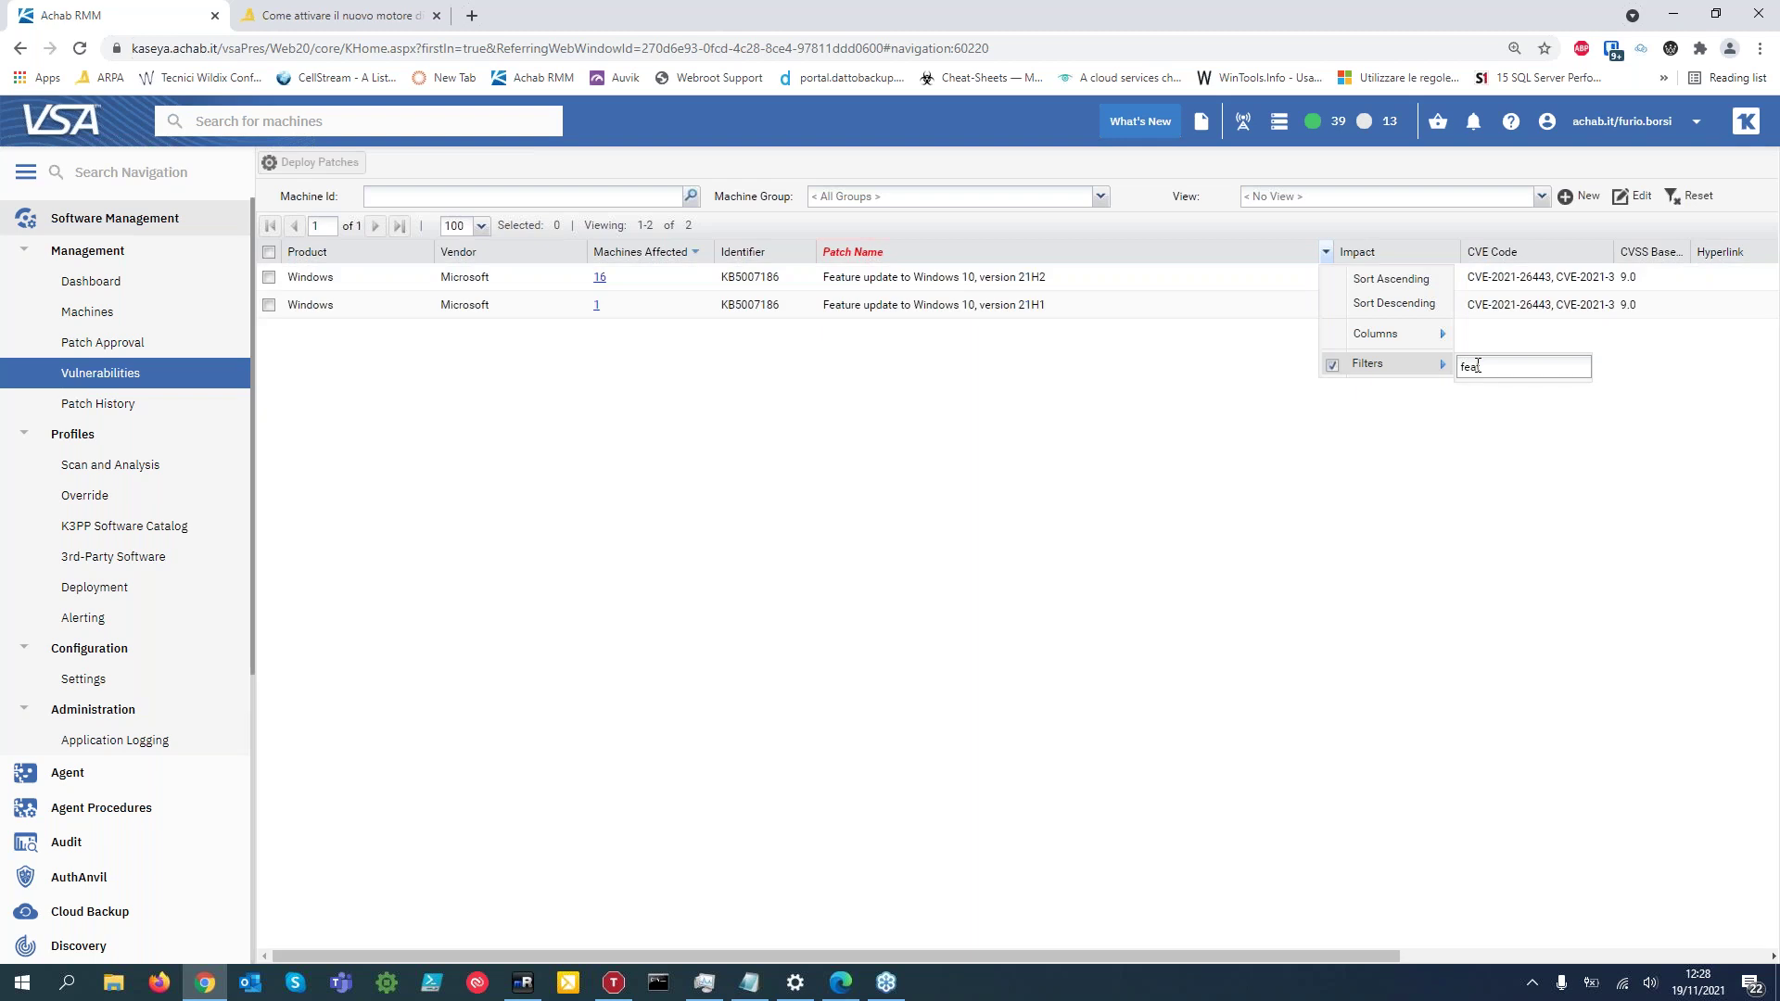
{"action": "left_click", "coordinate": [1033, 309]}
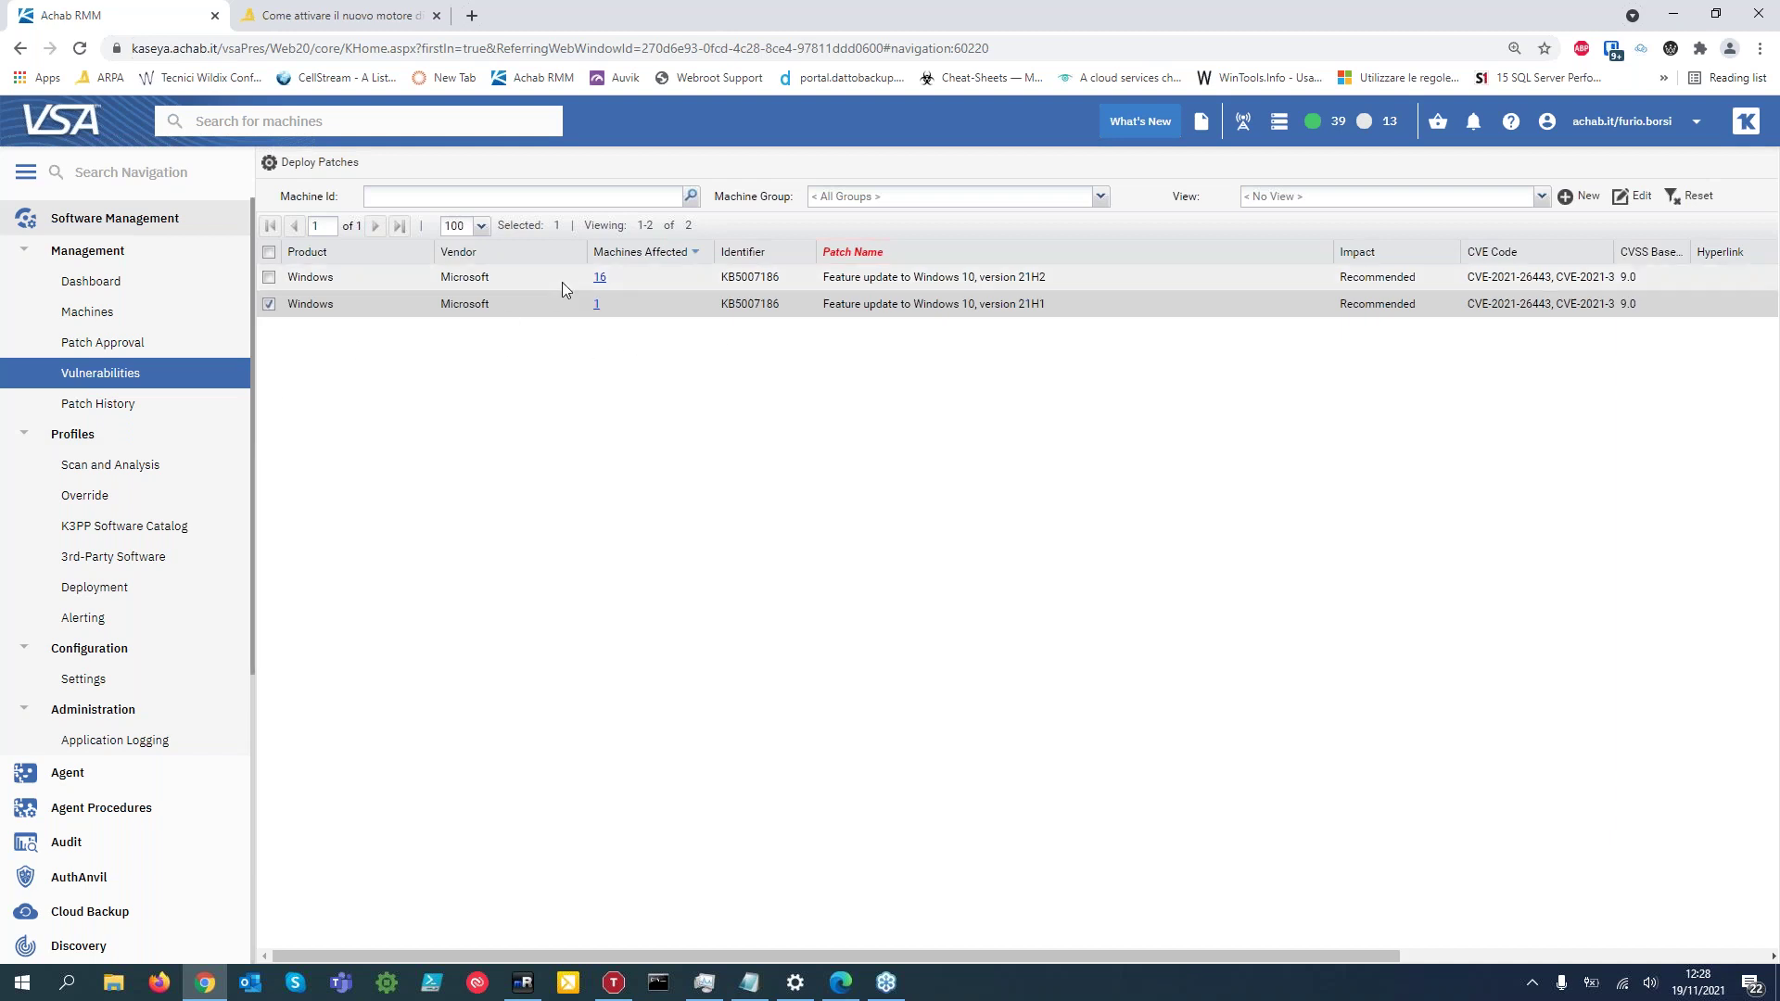
Review the machines affected by the Windows 10 21H1 feature update, and those affected by the 21H2 feature update.
{"action": "left_click", "coordinate": [596, 303]}
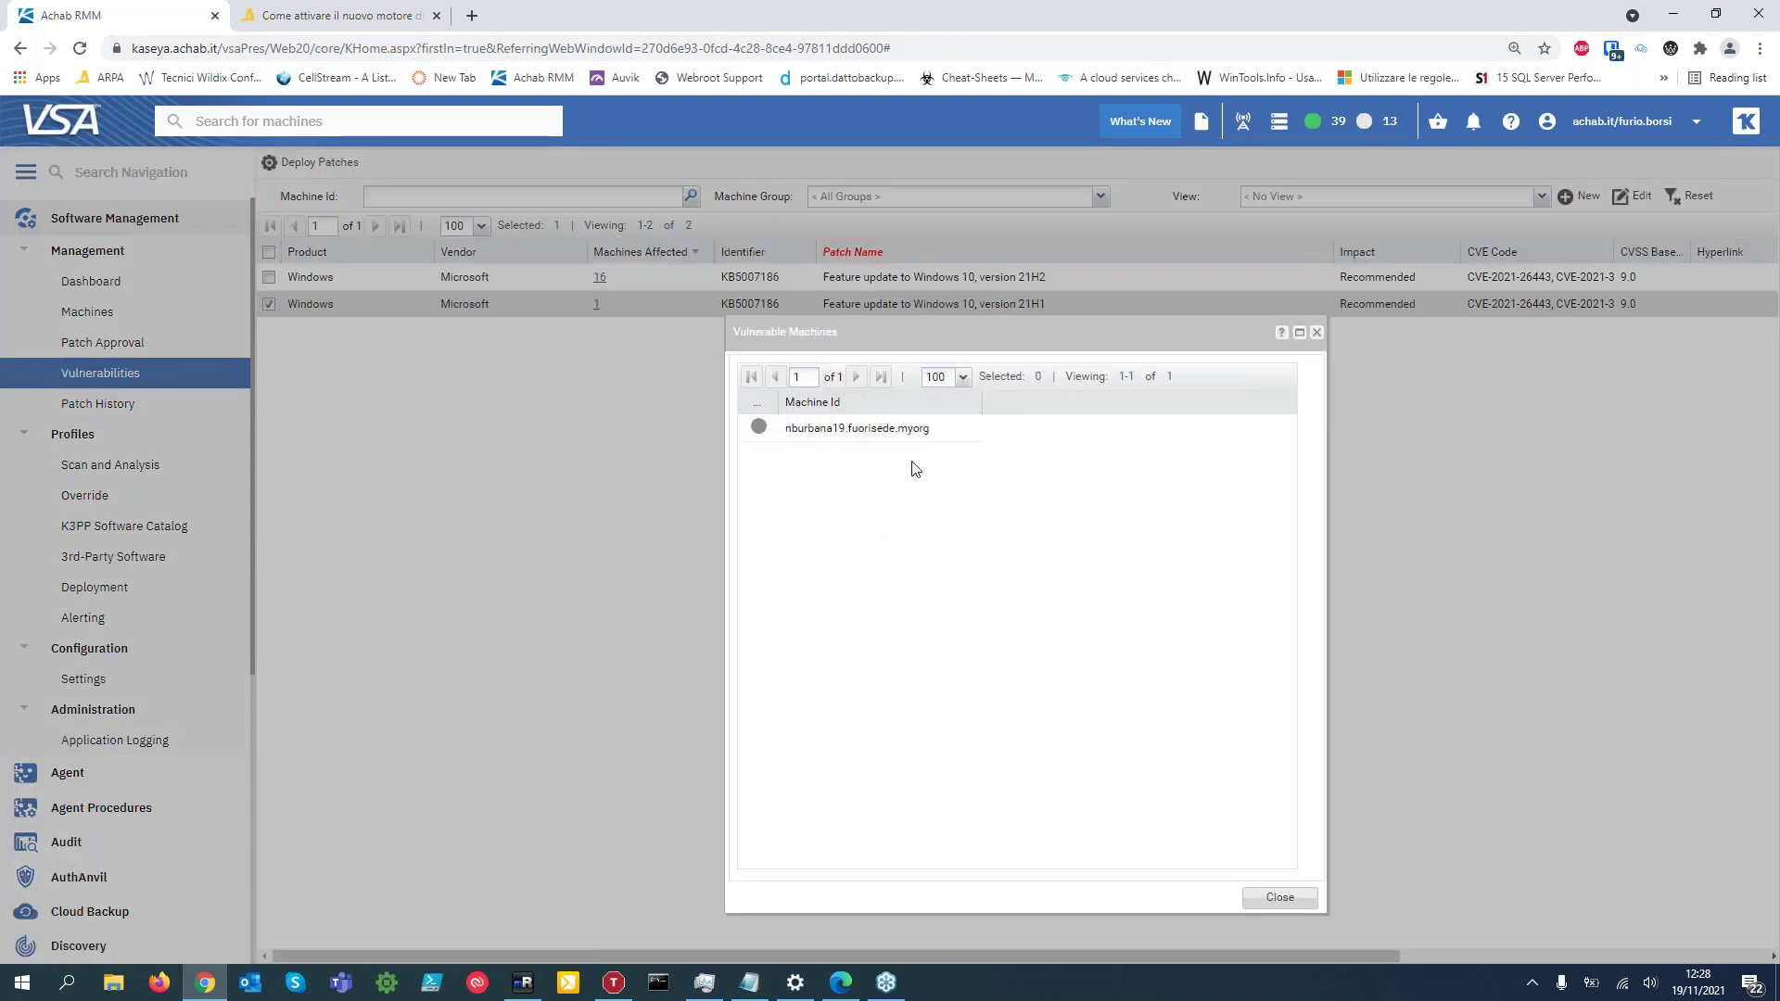
{"action": "left_click", "coordinate": [1316, 334]}
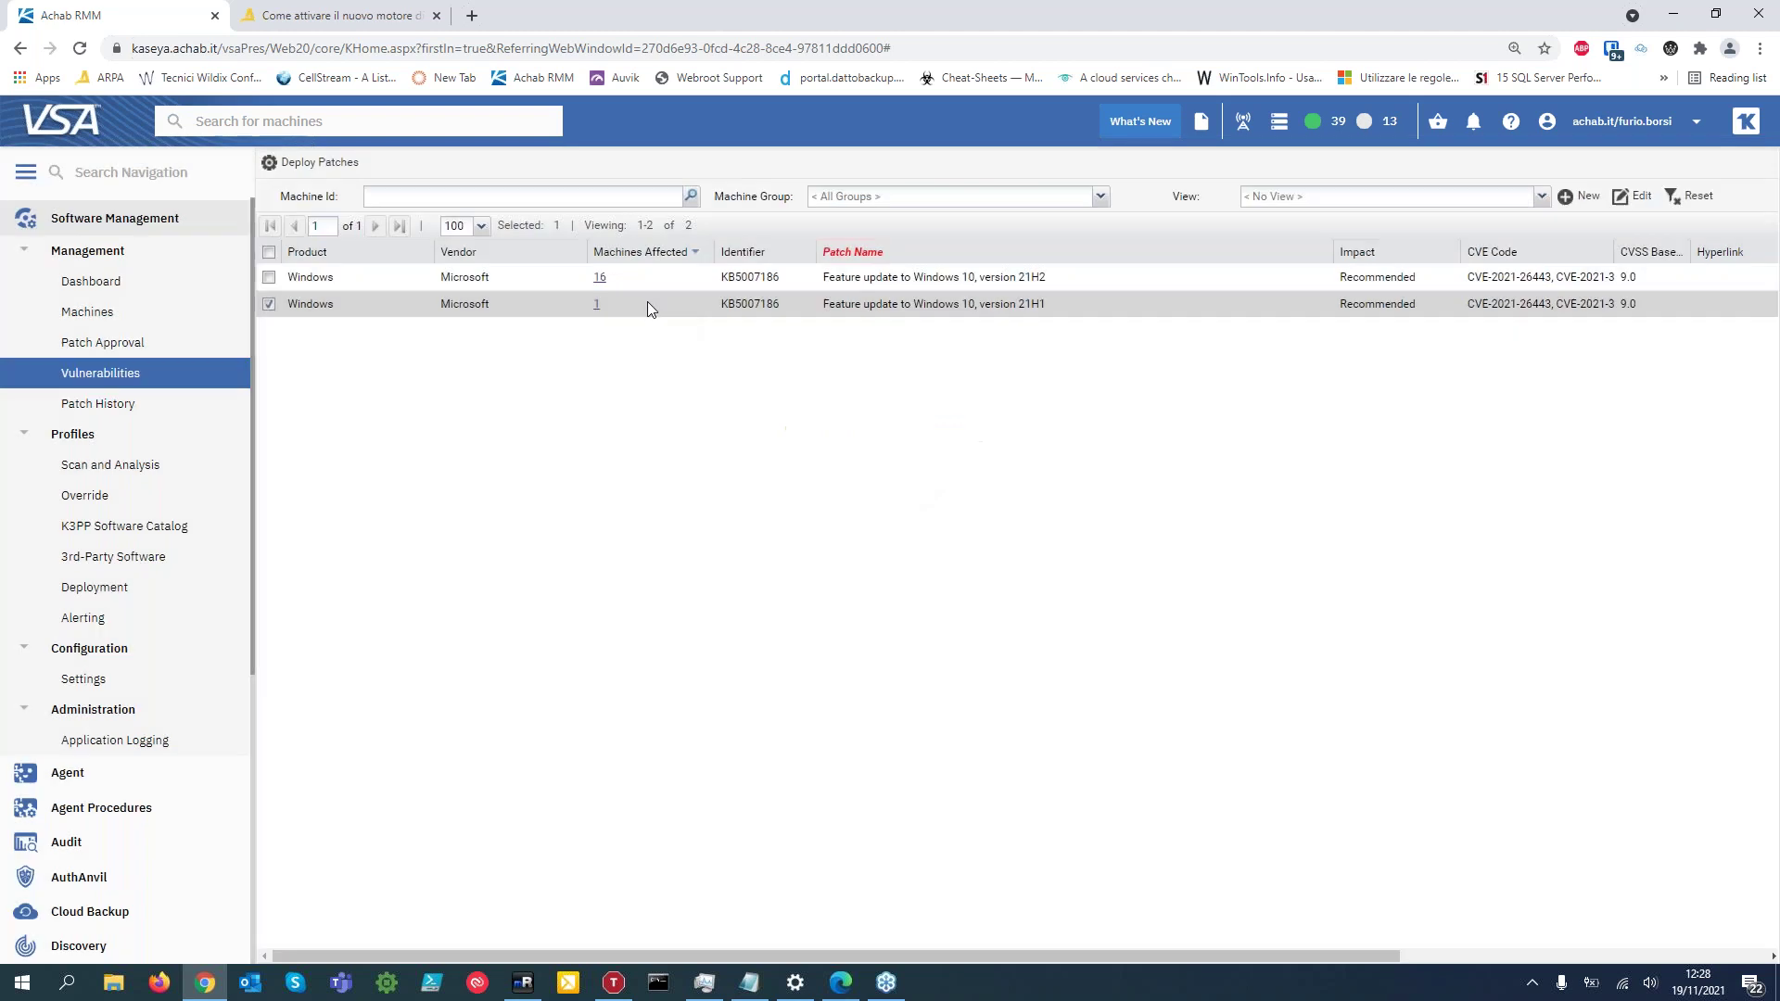
{"action": "left_click", "coordinate": [599, 276]}
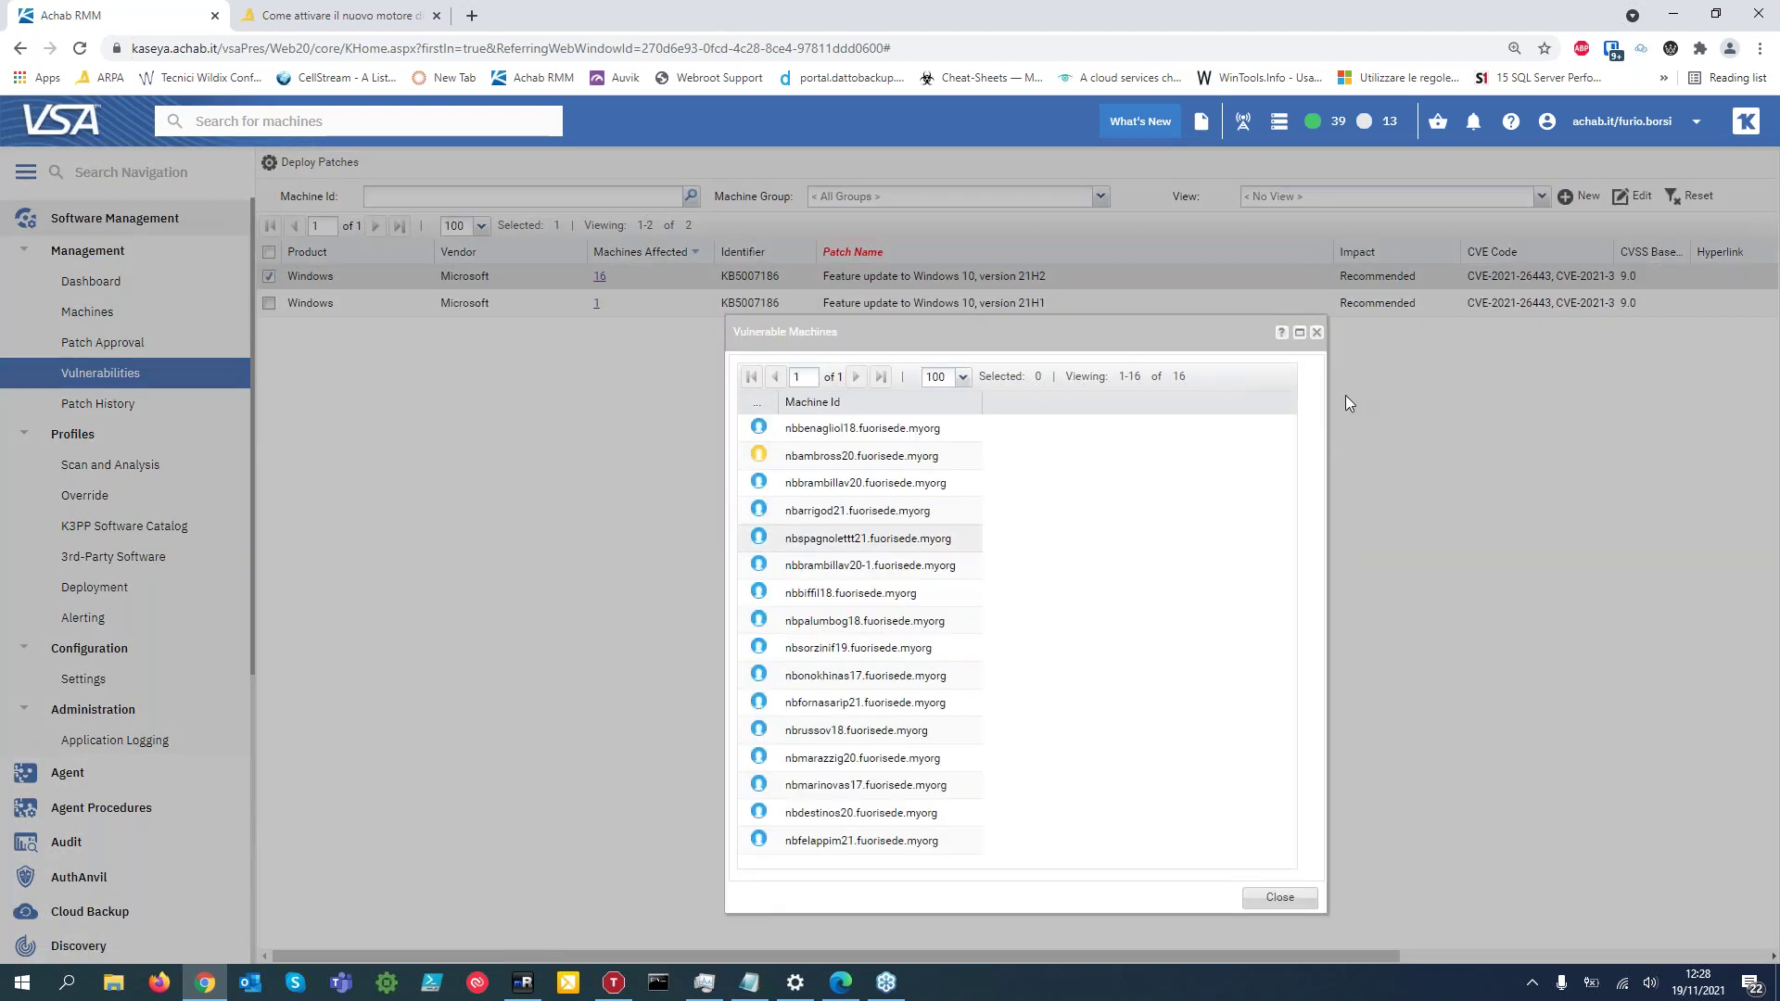
{"action": "left_click", "coordinate": [1317, 334]}
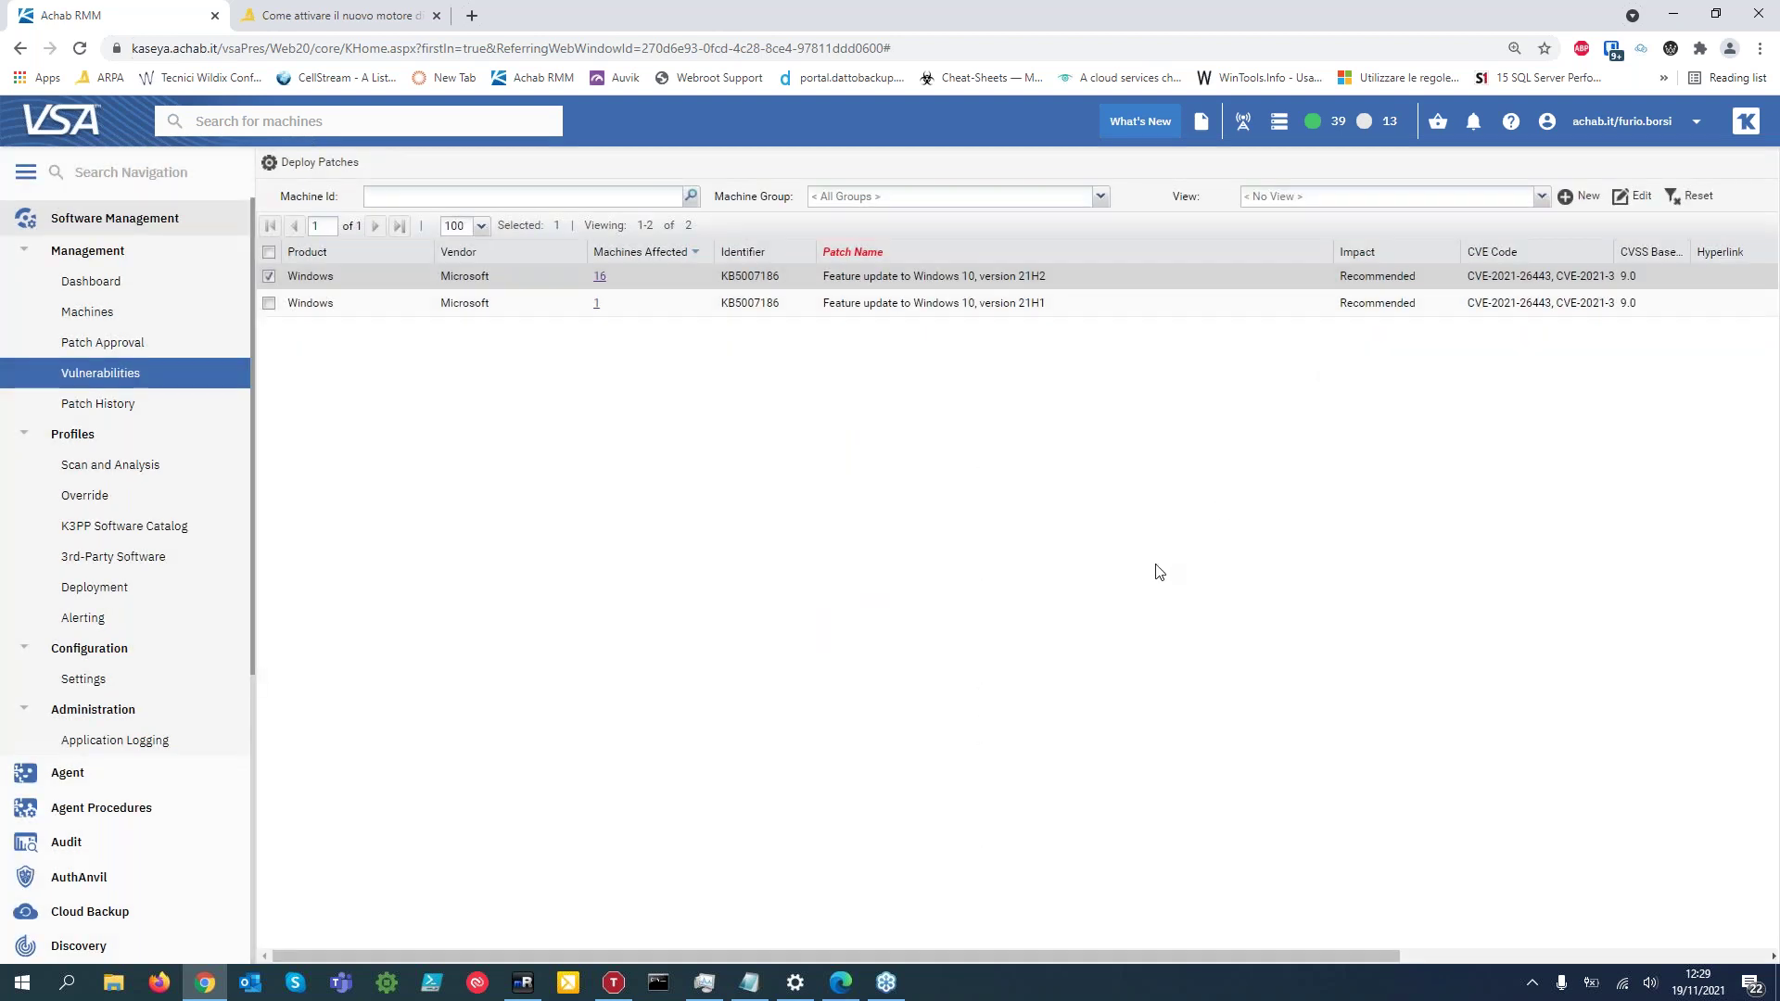
On the Machines page, examine the vulnerabilities of the fourth listed machine, including its Windows feature update, and those of the second machine.
{"action": "left_click", "coordinate": [89, 314]}
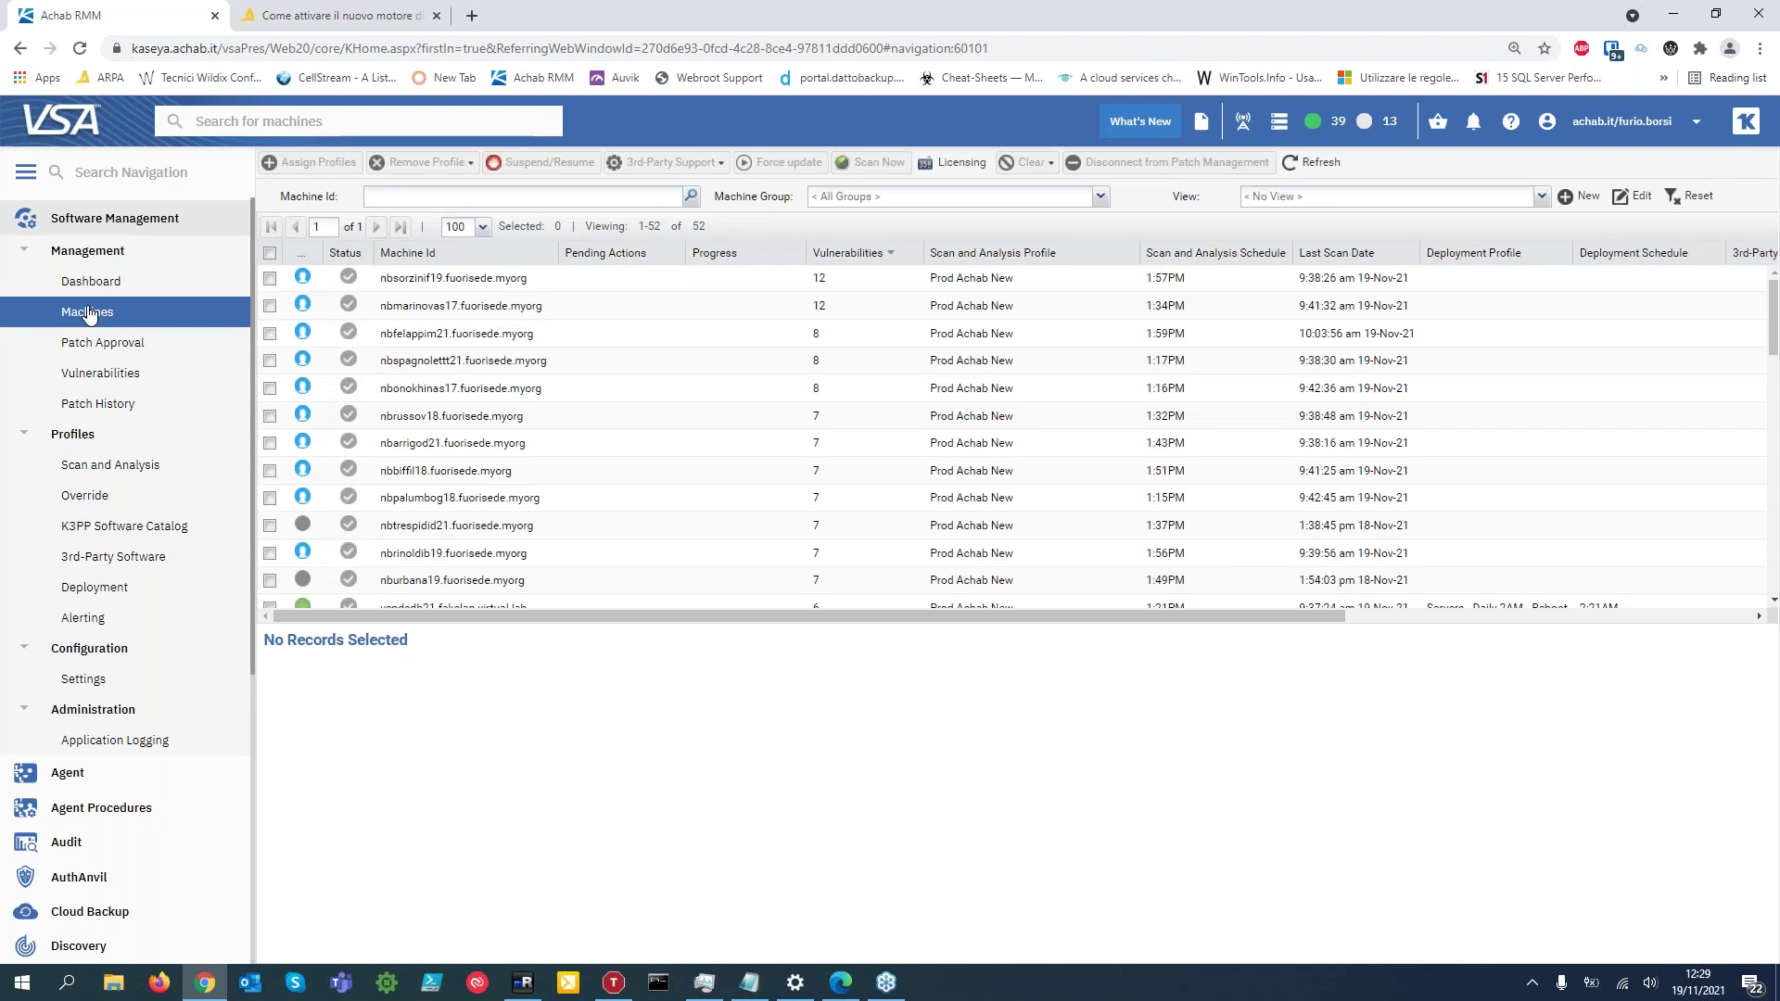
{"action": "left_click", "coordinate": [610, 371]}
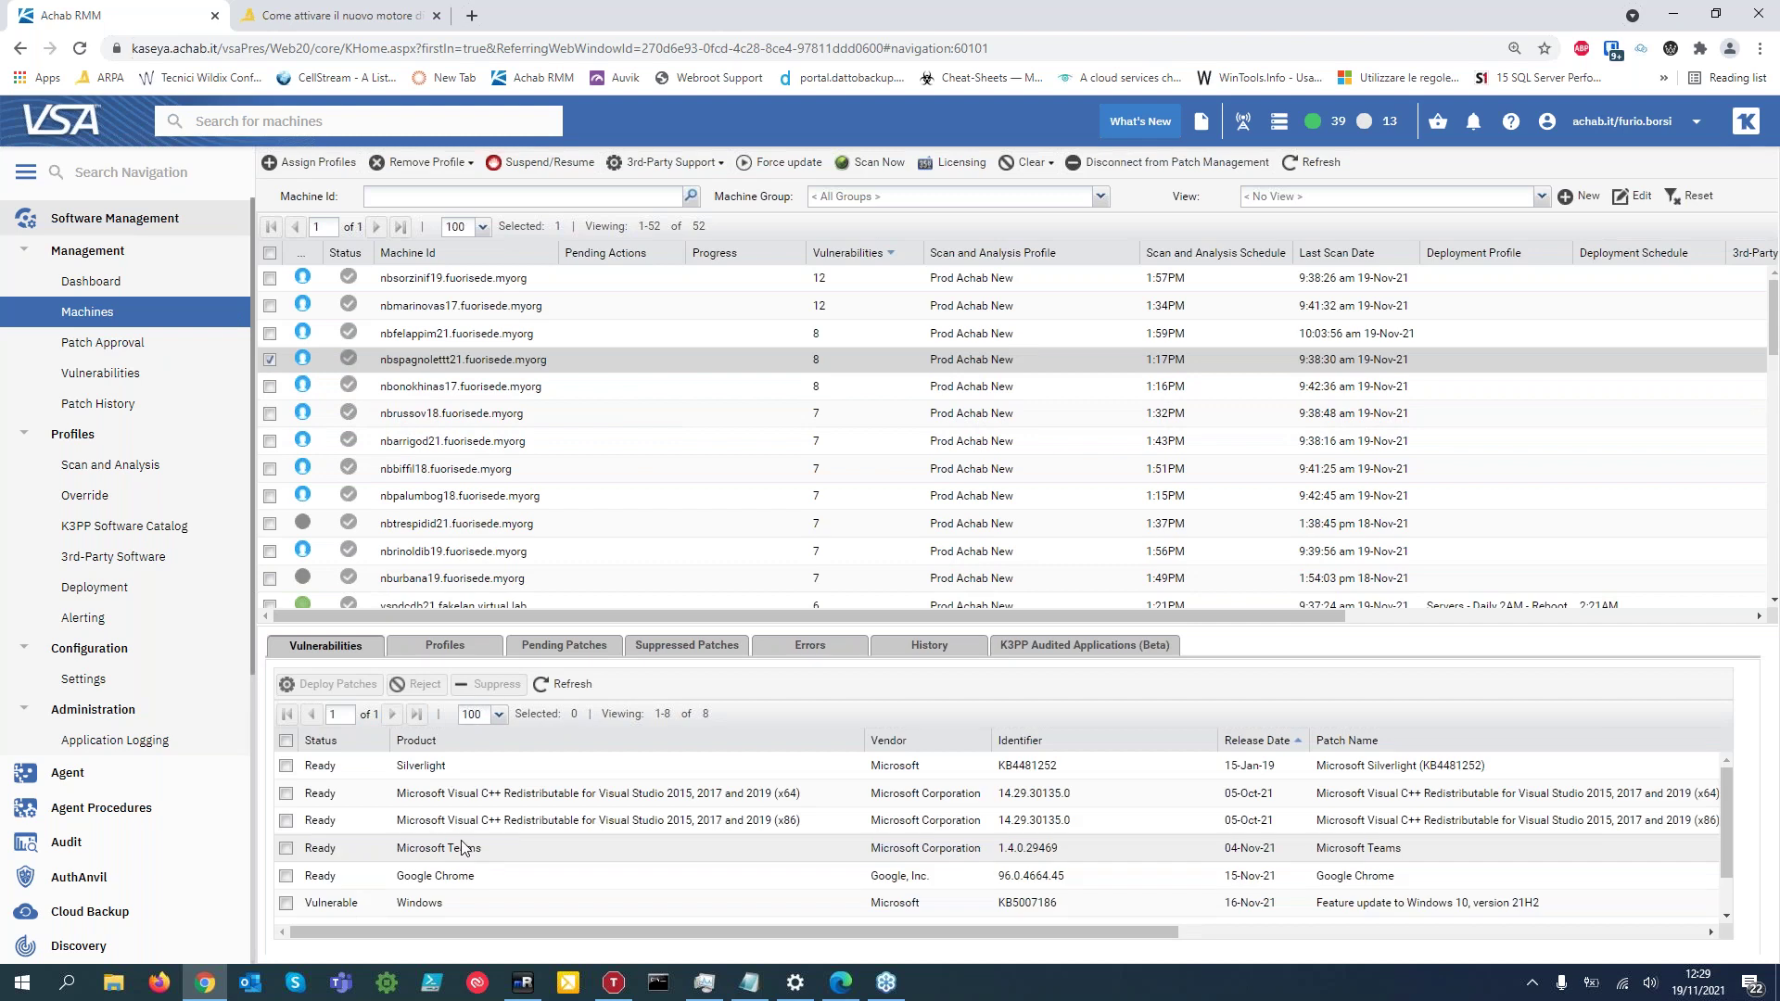
{"action": "scroll", "coordinate": [471, 834], "scroll_direction": "down", "scroll_amount": 2}
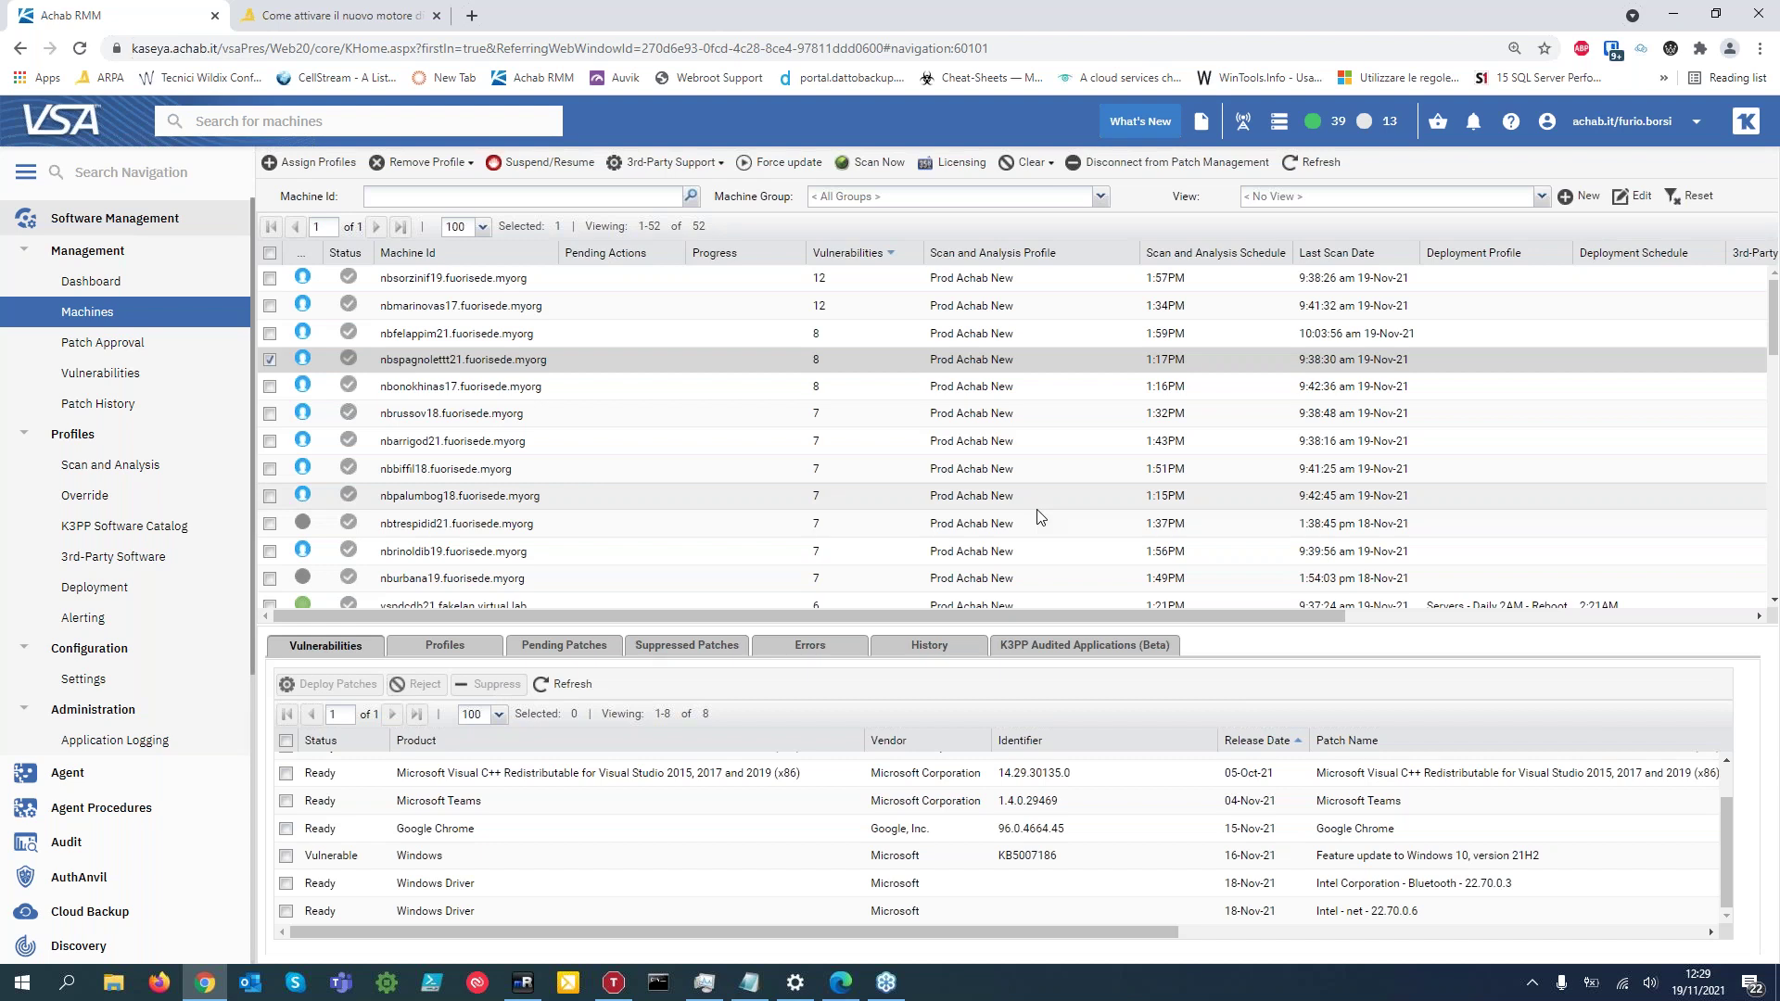
{"action": "left_click", "coordinate": [429, 857]}
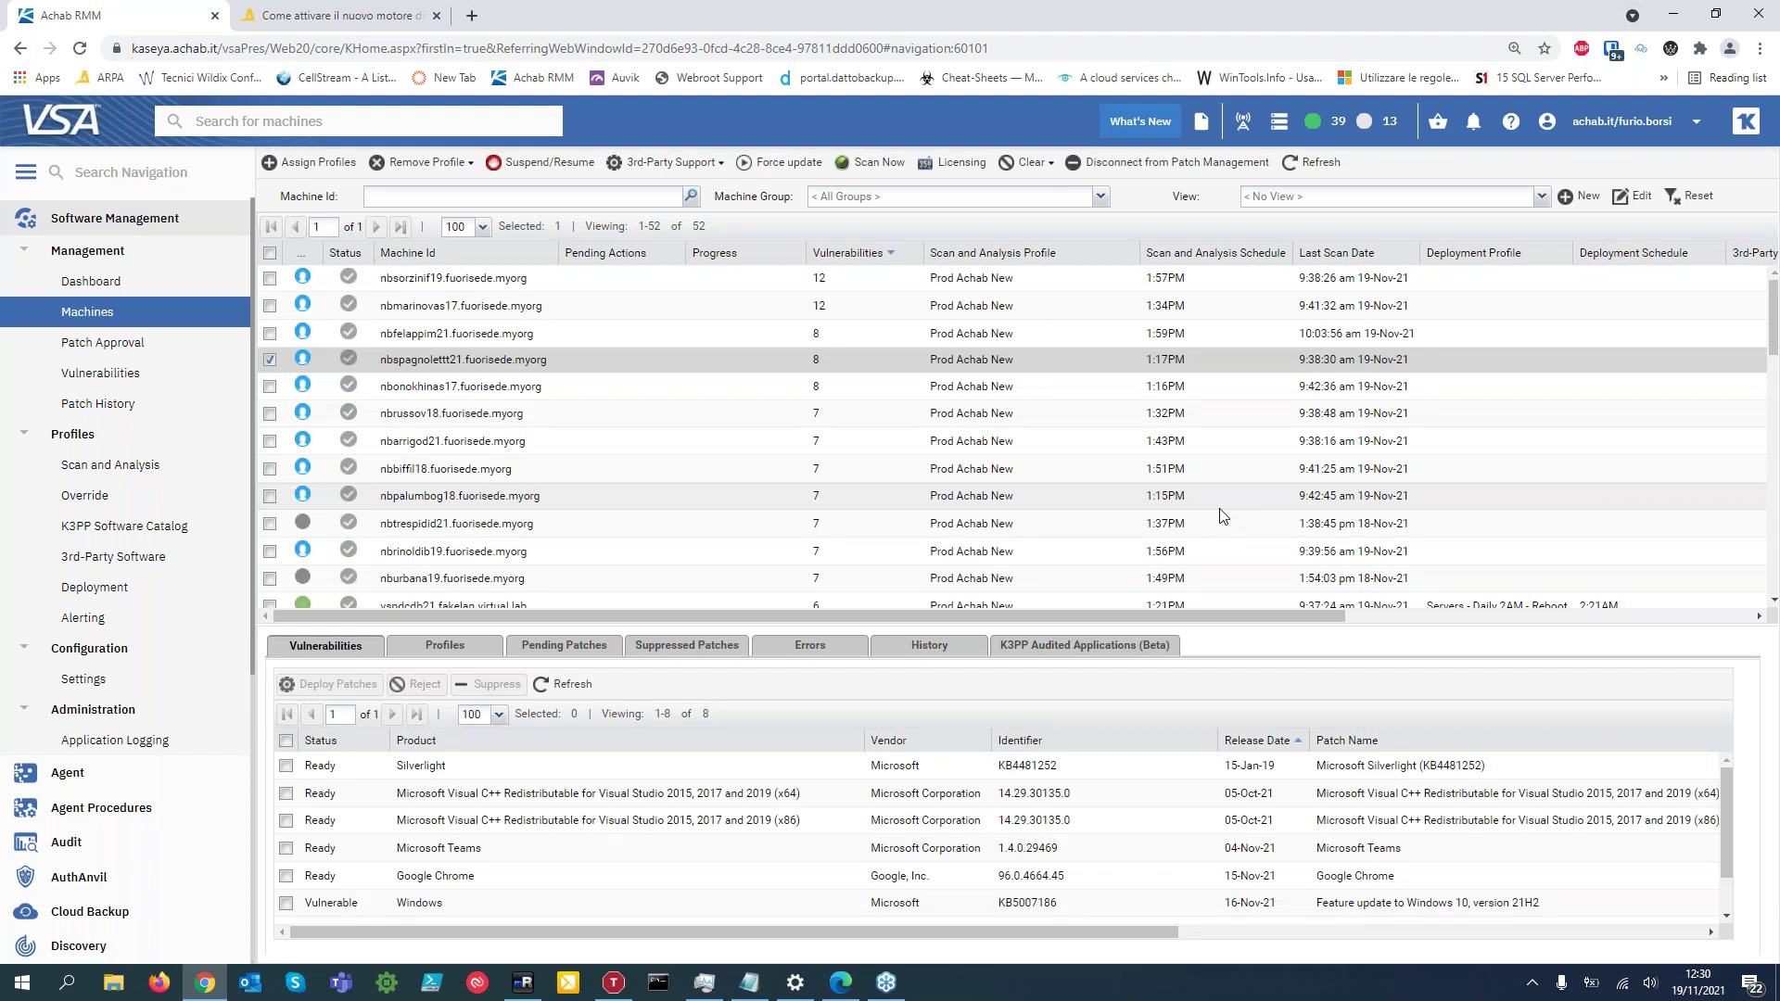
{"action": "left_click", "coordinate": [451, 313]}
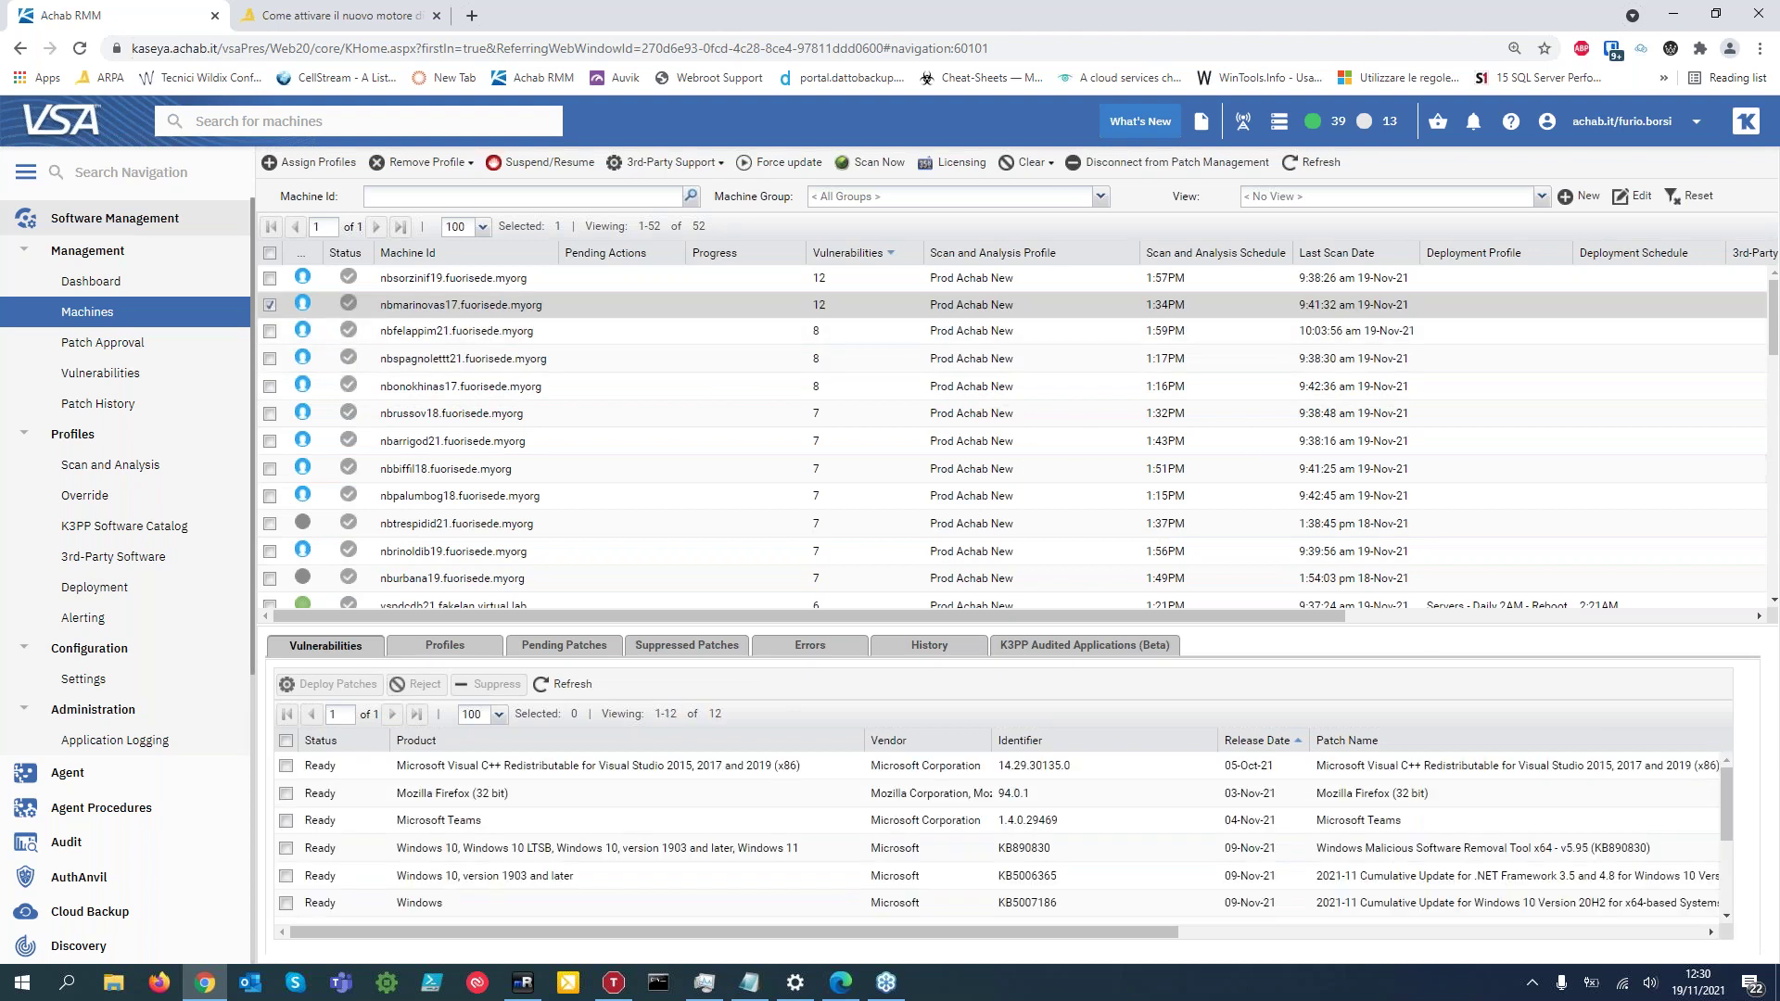